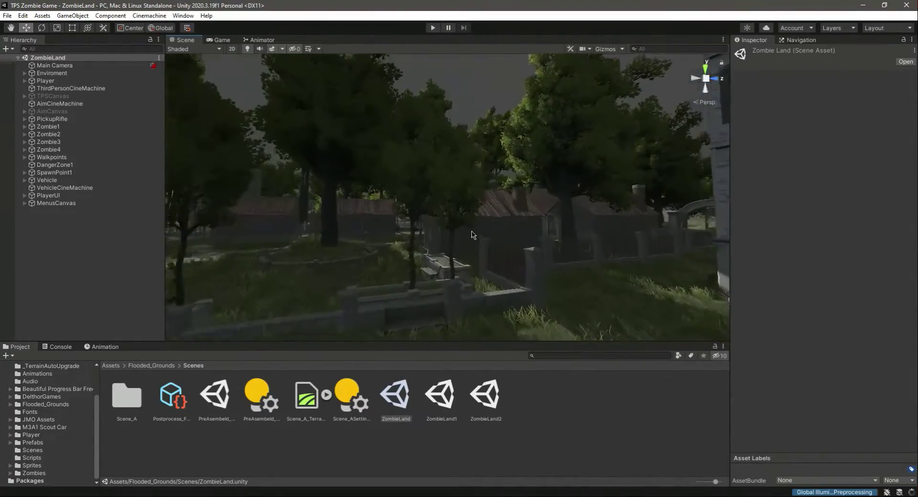
Select the cabin's front door, Cabin2_Door_A (13), and rotate it to about 9° on the Y axis
{"action": "right_click_drag", "start_coordinate": [488, 266], "coordinate": [623, 282]}
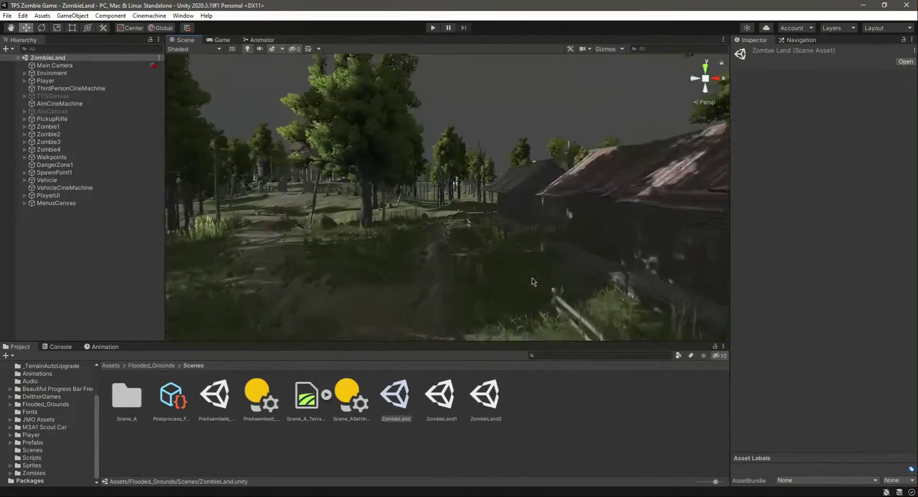
{"action": "right_click_drag", "start_coordinate": [505, 279], "coordinate": [368, 287]}
{"action": "left_click", "coordinate": [364, 274]}
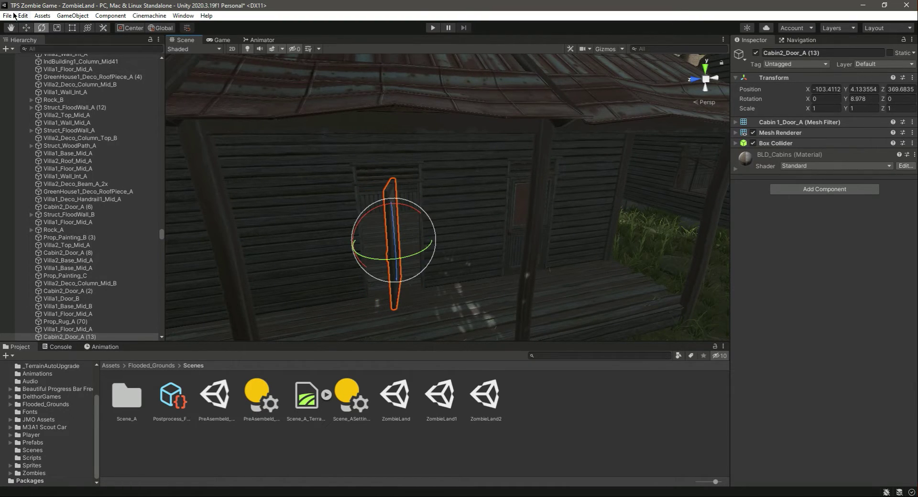
Move the rotated cabin door against the doorway's frame, to about X -104.141, Z 370.379
{"action": "key", "text": "w"}
{"action": "left_click_drag", "start_coordinate": [353, 244], "coordinate": [378, 243]}
{"action": "scroll", "coordinate": [381, 249], "scroll_direction": "up", "scroll_amount": 2}
{"action": "middle_click_drag", "start_coordinate": [315, 242], "coordinate": [394, 258]}
{"action": "scroll", "coordinate": [423, 263], "scroll_direction": "up", "scroll_amount": 2}
{"action": "right_click_drag", "start_coordinate": [493, 263], "coordinate": [617, 259]}
{"action": "scroll", "coordinate": [480, 315], "scroll_direction": "down", "scroll_amount": 3}
{"action": "left_click_drag", "start_coordinate": [347, 294], "coordinate": [390, 304]}
{"action": "right_click_drag", "start_coordinate": [498, 293], "coordinate": [492, 327]}
{"action": "right_click_drag", "start_coordinate": [544, 268], "coordinate": [501, 283]}
{"action": "key", "text": "d"}
{"action": "left_click_drag", "start_coordinate": [364, 244], "coordinate": [250, 309]}
{"action": "right_click_drag", "start_coordinate": [423, 224], "coordinate": [345, 179]}
{"action": "key", "text": "d"}
{"action": "left_click_drag", "start_coordinate": [463, 251], "coordinate": [440, 248]}
{"action": "right_click_drag", "start_coordinate": [504, 250], "coordinate": [545, 257]}
{"action": "left_click", "coordinate": [571, 382]}
Nudge Cabin2_Door_A (13) closer to the door frame, to about 370.452 on the Z axis
{"action": "right_click_drag", "start_coordinate": [404, 240], "coordinate": [676, 220]}
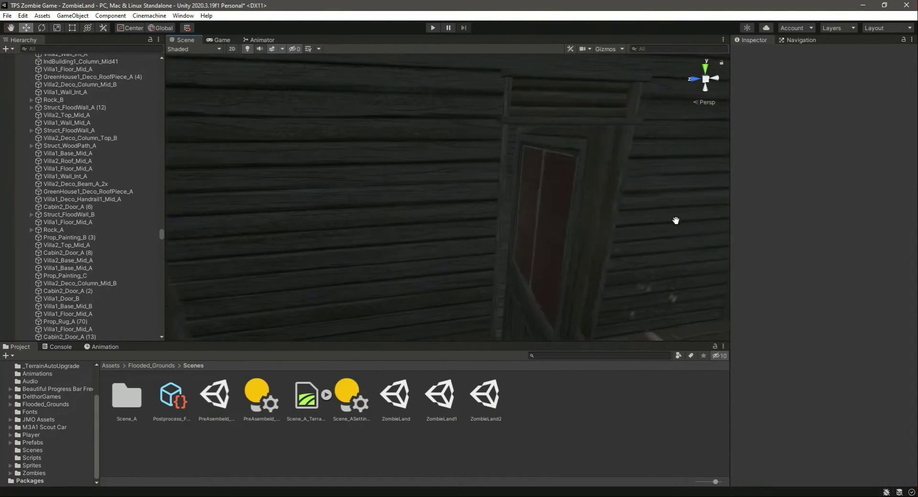
{"action": "left_click", "coordinate": [521, 240]}
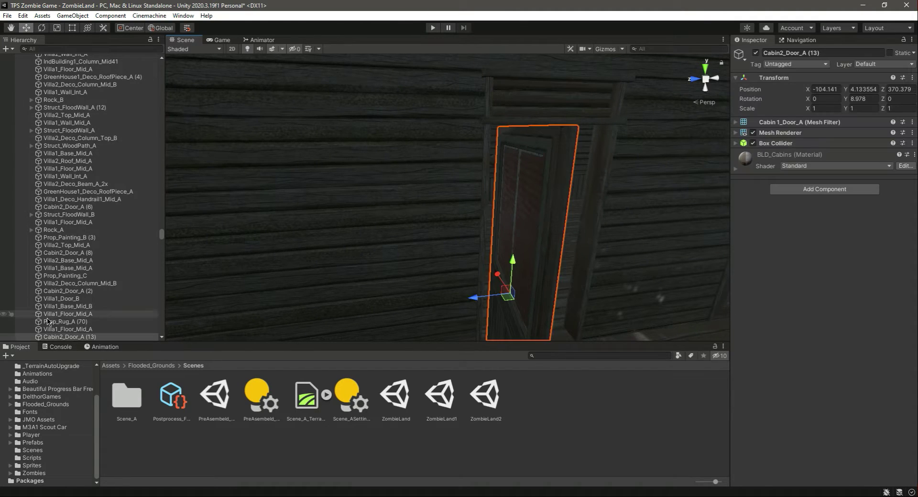
{"action": "scroll", "coordinate": [47, 322], "scroll_direction": "down", "scroll_amount": 3}
{"action": "left_click", "coordinate": [59, 252]}
{"action": "left_click", "coordinate": [69, 243]}
{"action": "left_click", "coordinate": [74, 259]}
{"action": "left_click", "coordinate": [71, 251]}
{"action": "left_click_drag", "start_coordinate": [480, 297], "coordinate": [467, 299]}
{"action": "left_click", "coordinate": [522, 416]}
Inspect the door's fit in its frame and the surrounding walls and roof from inside the cabin
{"action": "right_click_drag", "start_coordinate": [608, 266], "coordinate": [360, 247]}
{"action": "middle_click_drag", "start_coordinate": [360, 247], "coordinate": [360, 247]}
{"action": "right_click_drag", "start_coordinate": [360, 247], "coordinate": [288, 255]}
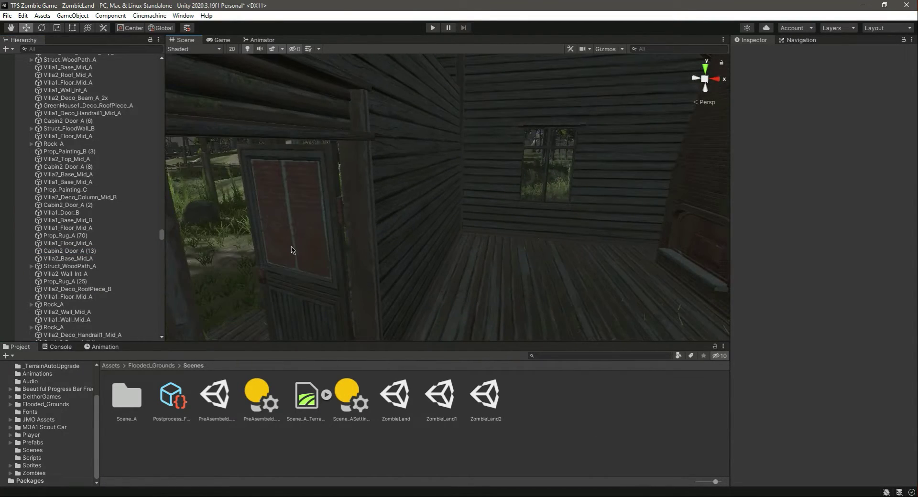
{"action": "left_click", "coordinate": [288, 254]}
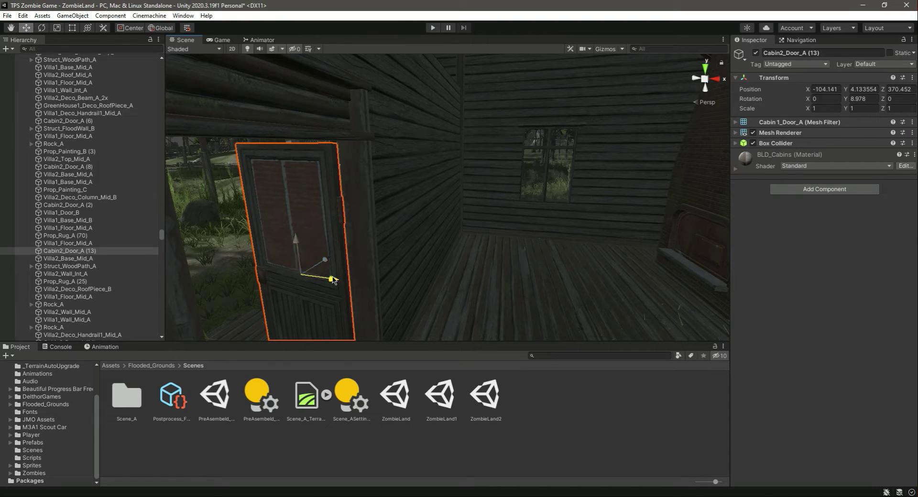
{"action": "left_click", "coordinate": [475, 298]}
{"action": "left_click", "coordinate": [616, 468]}
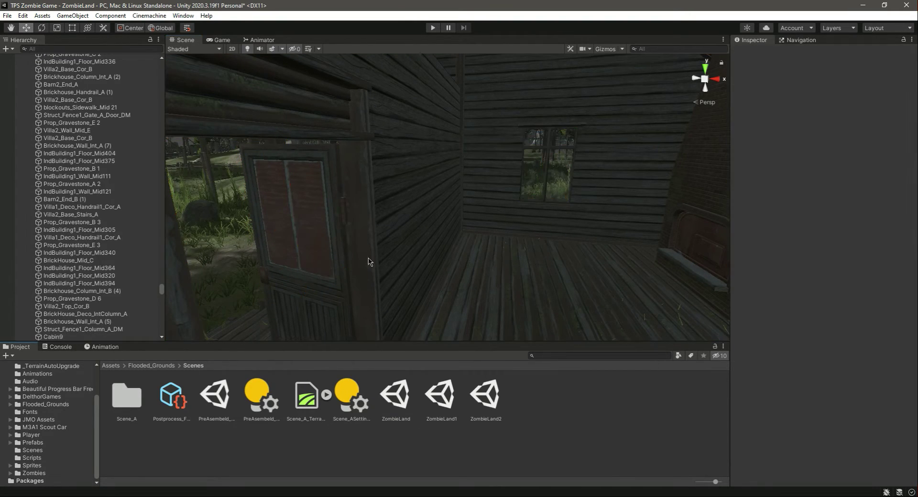
{"action": "right_click_drag", "start_coordinate": [474, 256], "coordinate": [593, 304]}
{"action": "right_click_drag", "start_coordinate": [395, 274], "coordinate": [400, 201]}
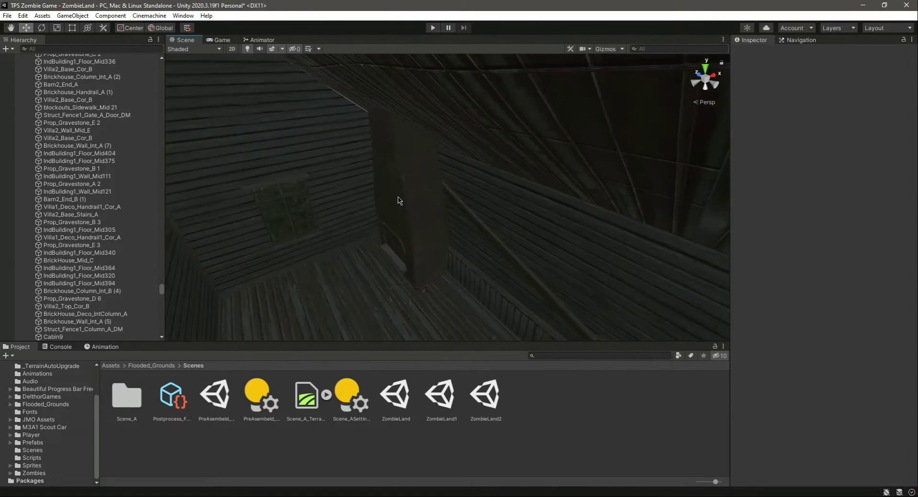
{"action": "left_click", "coordinate": [398, 200]}
{"action": "left_click", "coordinate": [398, 200]}
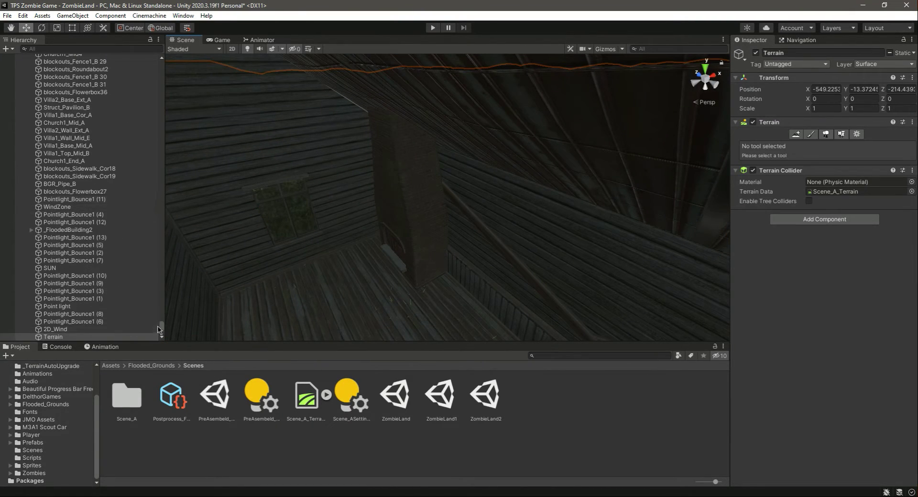
Collapse the Enviroment group in the scene hierarchy and clear the selection
{"action": "left_click", "coordinate": [161, 329]}
{"action": "scroll", "coordinate": [159, 239], "scroll_direction": "up", "scroll_amount": 20}
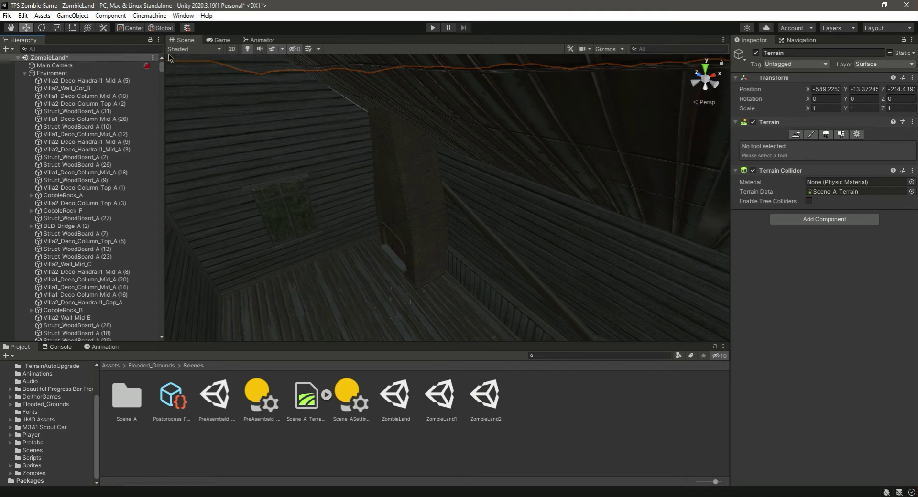
{"action": "left_click", "coordinate": [25, 72]}
{"action": "left_click", "coordinate": [108, 270]}
Look over the cabin's empty floor area from several angles
{"action": "right_click_drag", "start_coordinate": [527, 243], "coordinate": [538, 330]}
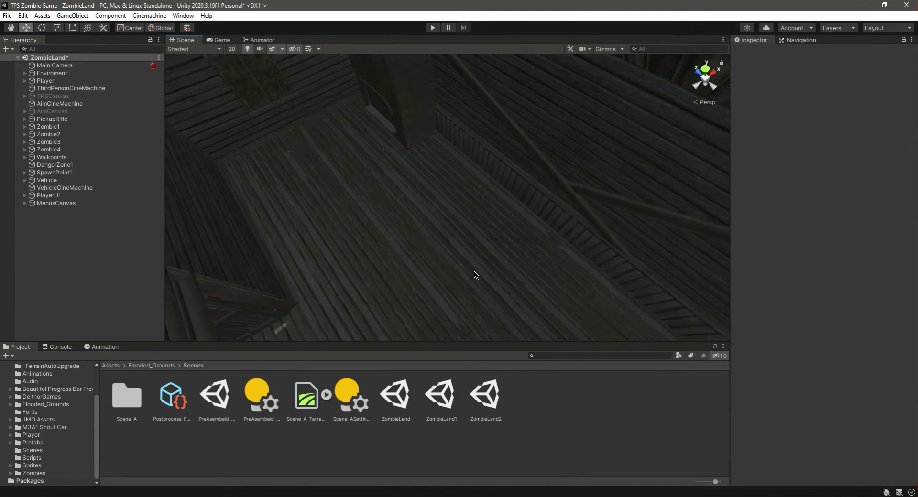
{"action": "scroll", "coordinate": [471, 272], "scroll_direction": "up", "scroll_amount": 3}
{"action": "scroll", "coordinate": [470, 273], "scroll_direction": "up", "scroll_amount": 3}
{"action": "right_click_drag", "start_coordinate": [547, 270], "coordinate": [2, 204]}
{"action": "right_click_drag", "start_coordinate": [585, 251], "coordinate": [428, 276]}
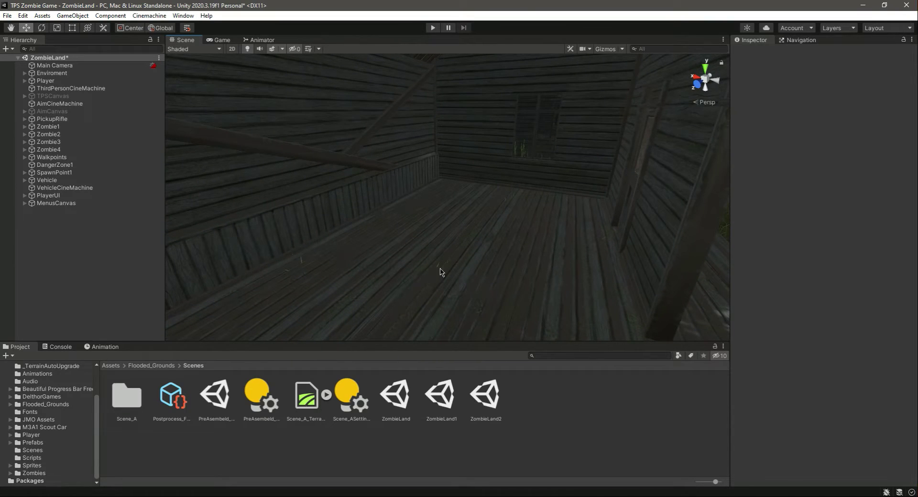
Create a folder named Hostages in the project's Assets folder
{"action": "scroll", "coordinate": [41, 399], "scroll_direction": "up", "scroll_amount": 3}
{"action": "left_click", "coordinate": [30, 404]}
{"action": "right_click", "coordinate": [336, 451]}
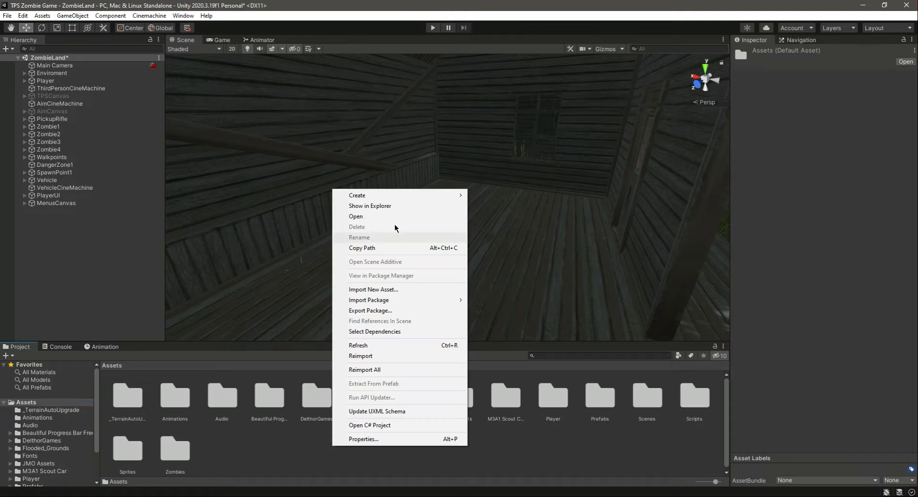
{"action": "mouse_move", "coordinate": [406, 196]}
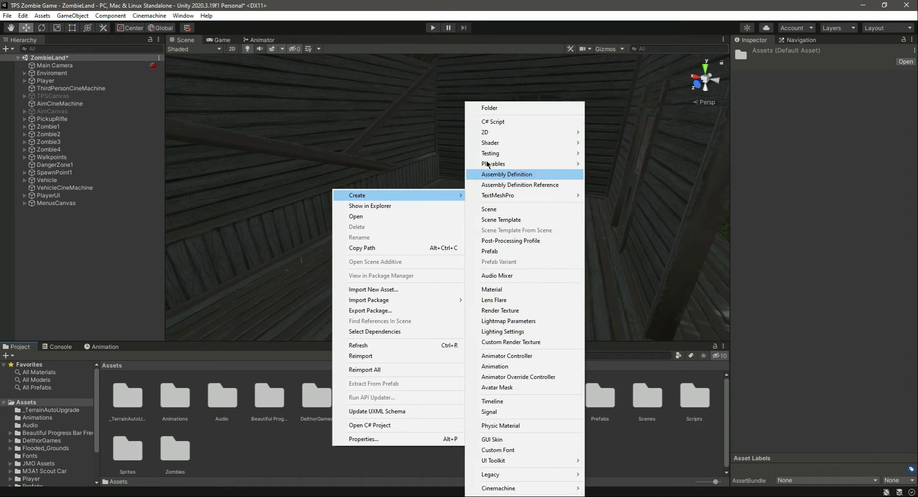
{"action": "left_click", "coordinate": [492, 108]}
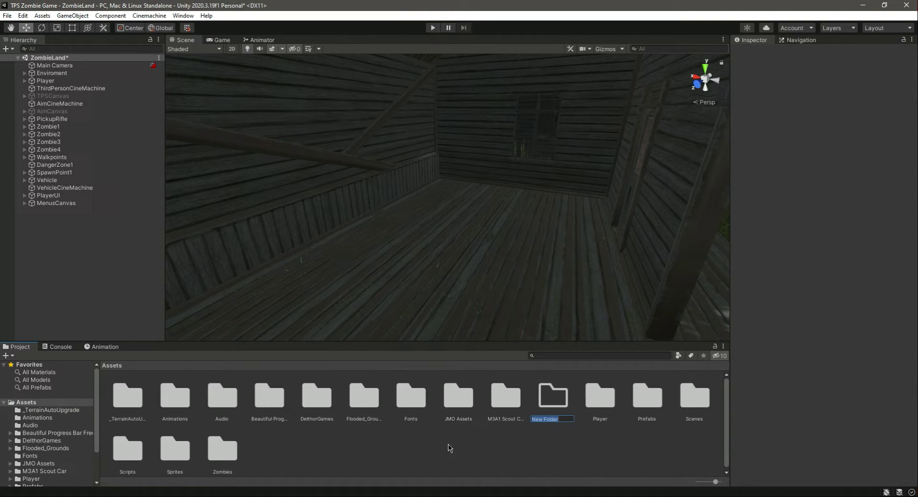
{"action": "key", "text": "Return"}
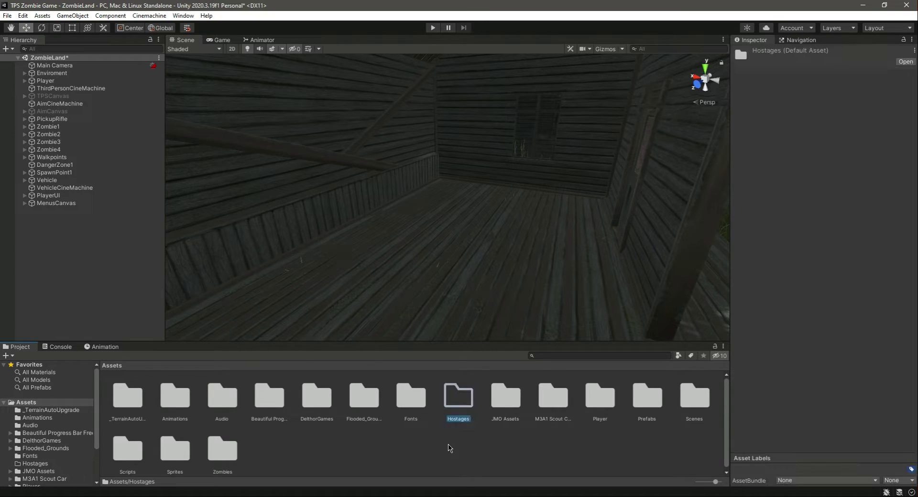
Create a subfolder named Animations inside the Hostages folder
{"action": "double_click", "coordinate": [456, 401]}
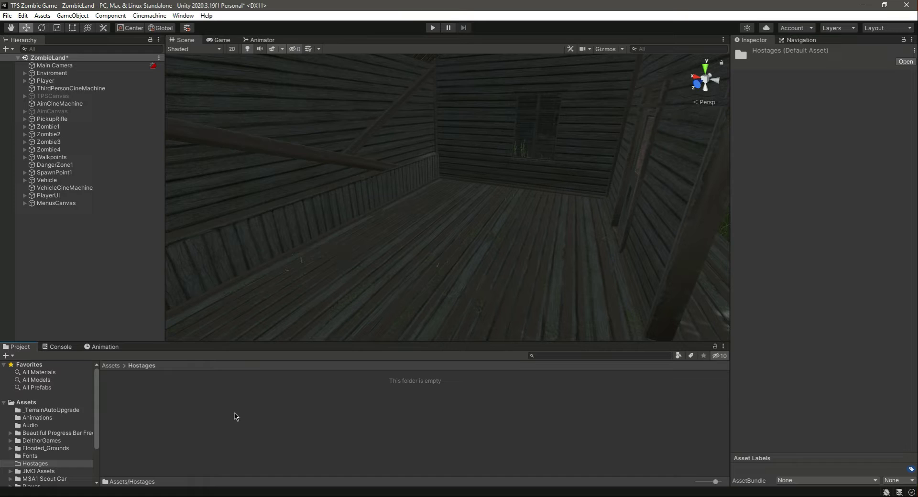
{"action": "right_click", "coordinate": [234, 415]}
{"action": "mouse_move", "coordinate": [313, 165]}
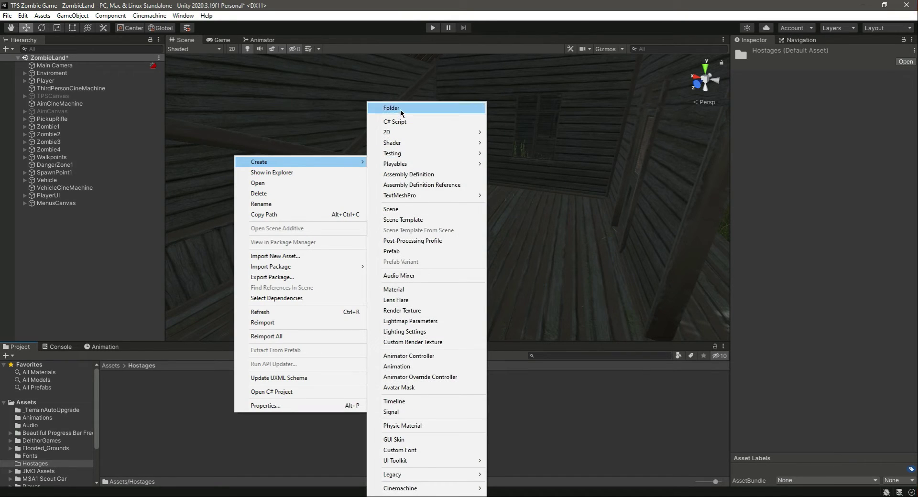
{"action": "left_click", "coordinate": [392, 108]}
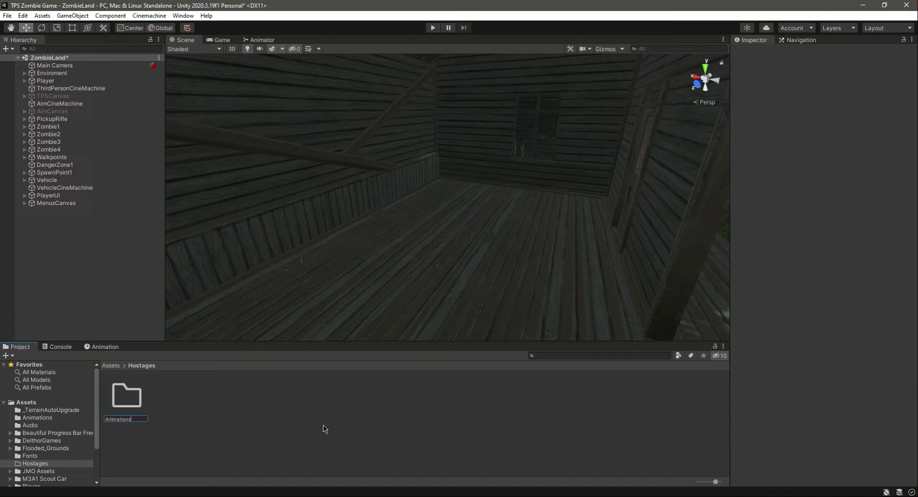
{"action": "key", "text": "Return"}
Switch to Mixamo in the browser and choose the Kate character from the character library
{"action": "key", "text": "alt+Tab"}
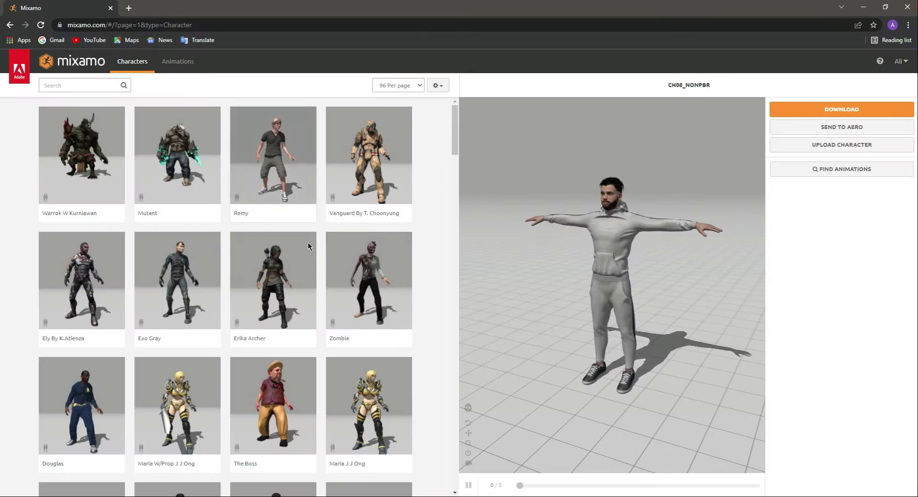
{"action": "scroll", "coordinate": [291, 293], "scroll_direction": "down", "scroll_amount": 4}
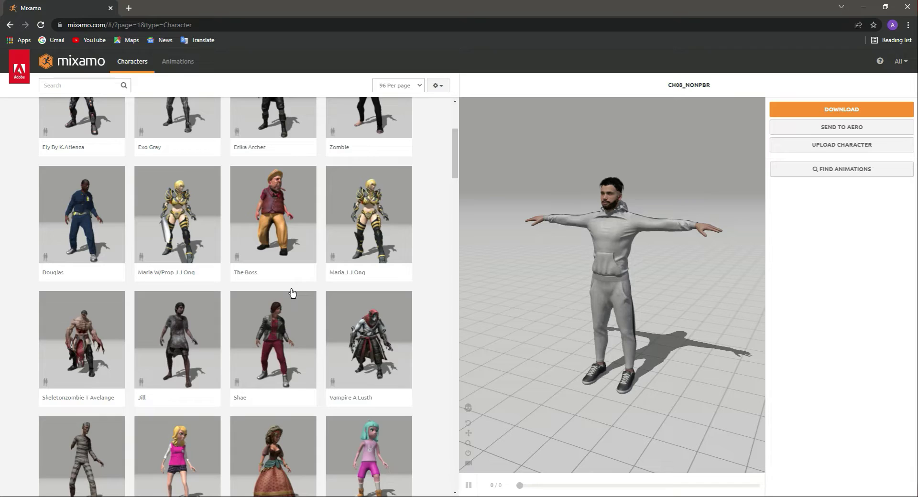
{"action": "scroll", "coordinate": [292, 293], "scroll_direction": "up", "scroll_amount": 4}
{"action": "scroll", "coordinate": [153, 265], "scroll_direction": "down", "scroll_amount": 9}
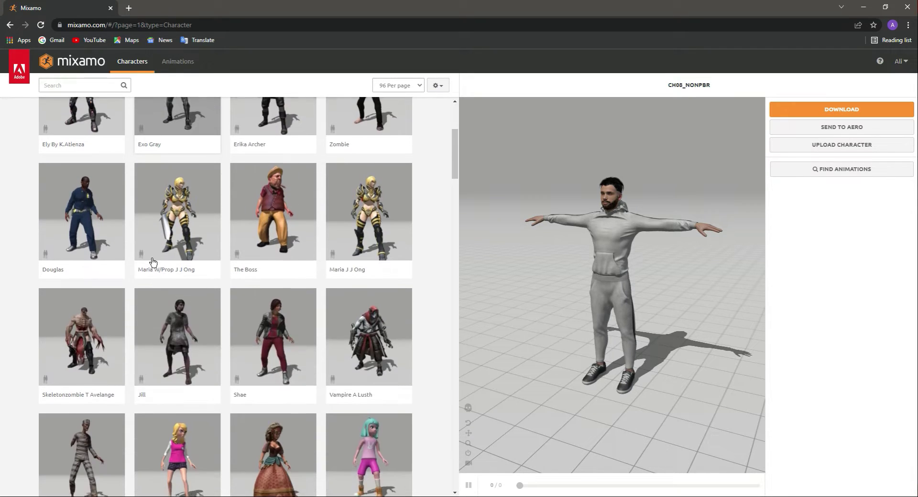
{"action": "scroll", "coordinate": [154, 261], "scroll_direction": "up", "scroll_amount": 1}
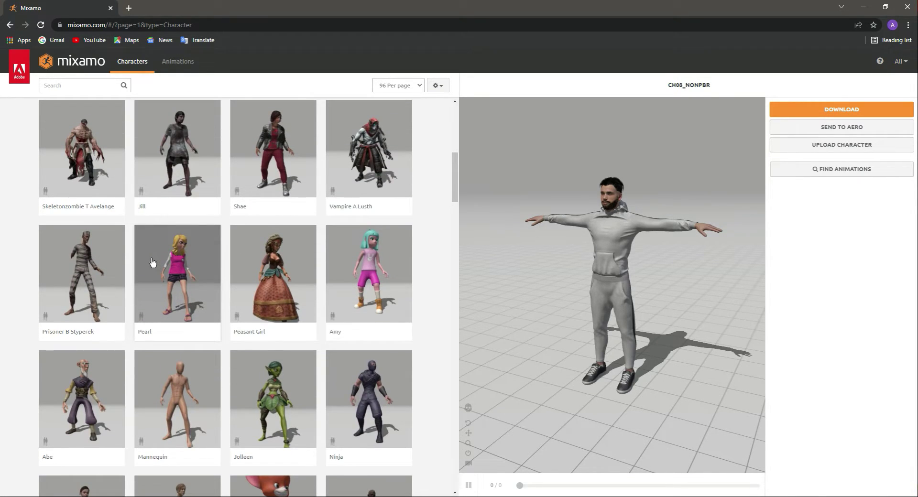
{"action": "scroll", "coordinate": [153, 262], "scroll_direction": "down", "scroll_amount": 3}
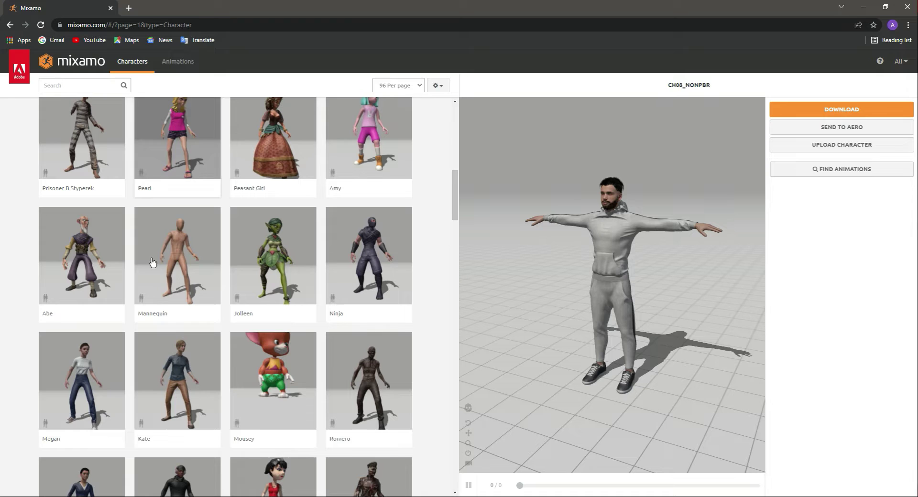
{"action": "left_click", "coordinate": [181, 355]}
{"action": "left_click", "coordinate": [662, 192]}
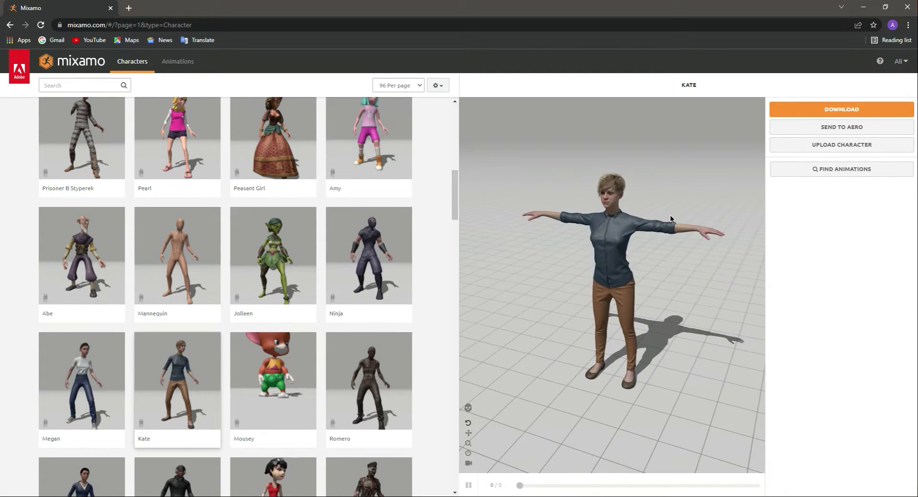
Download the Kate character with the T-pose option and a chosen FBX format
{"action": "left_click", "coordinate": [828, 111]}
{"action": "left_click", "coordinate": [498, 152]}
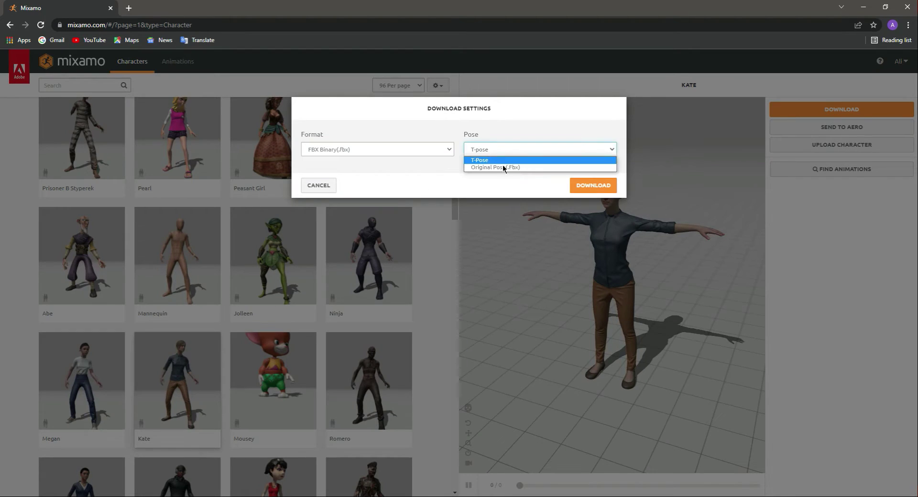
{"action": "left_click", "coordinate": [482, 158]}
{"action": "left_click", "coordinate": [365, 150]}
{"action": "left_click", "coordinate": [360, 176]}
{"action": "left_click", "coordinate": [599, 186]}
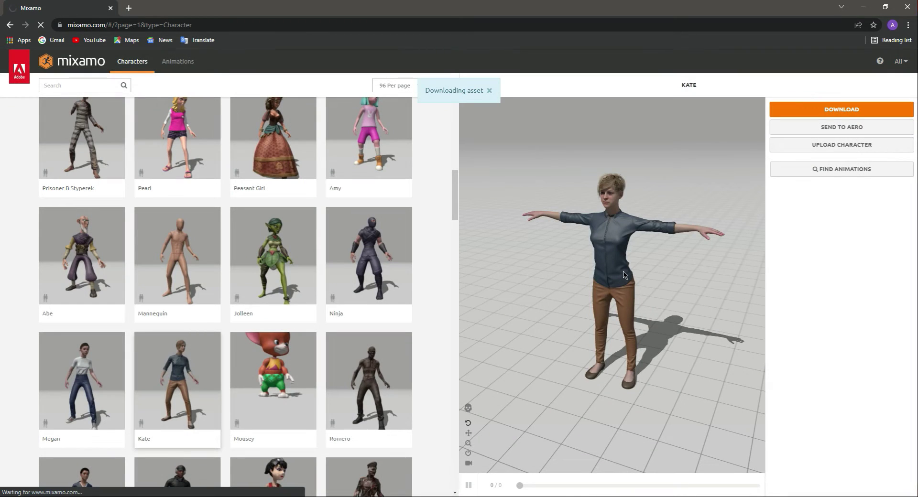
{"action": "left_click", "coordinate": [489, 90]}
Search the animation library for "talking" and apply the standing female Talking animation with hand on hip to the Kate character
{"action": "left_click", "coordinate": [194, 69]}
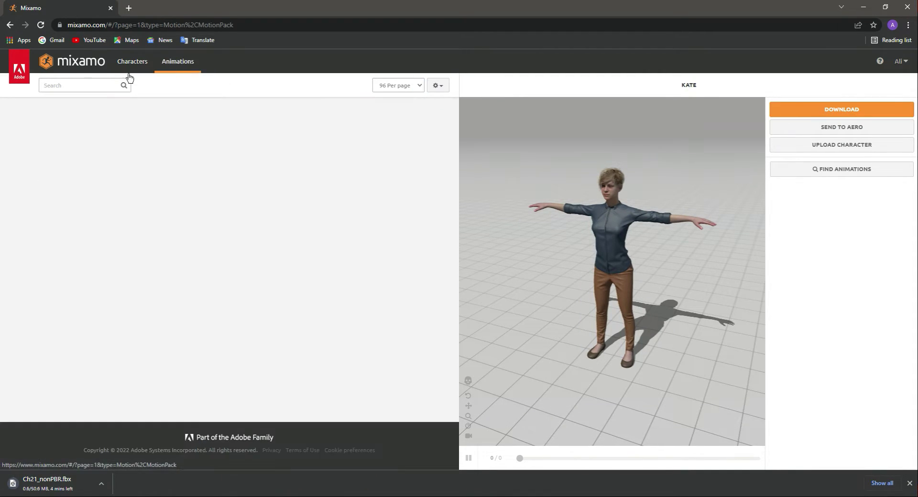
{"action": "left_click", "coordinate": [76, 83]}
{"action": "type", "text": "talking"}
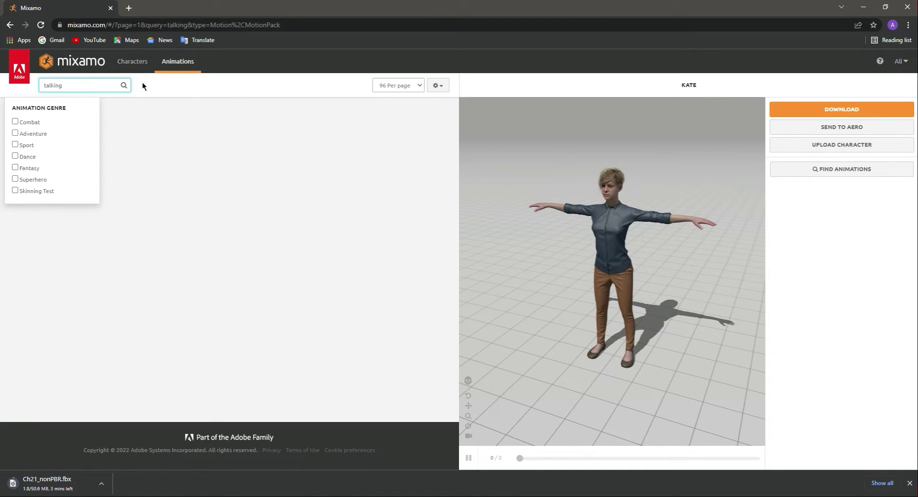
{"action": "left_click", "coordinate": [161, 84]}
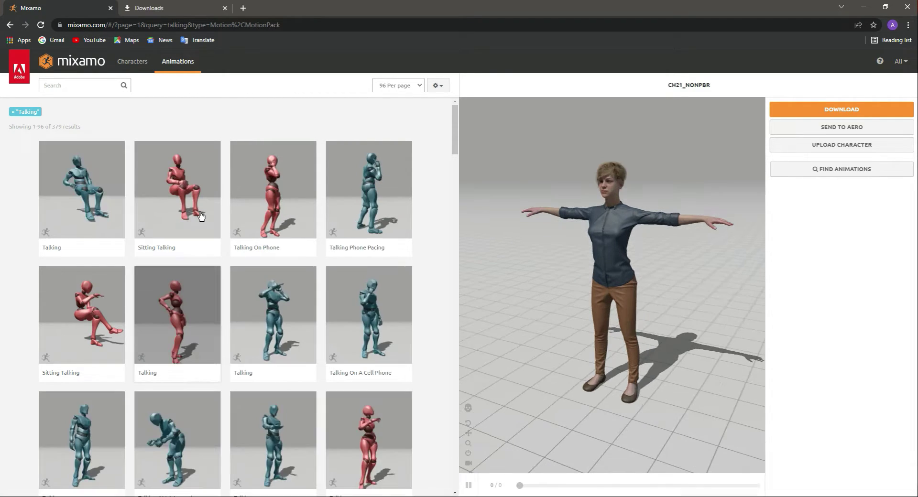
{"action": "left_click", "coordinate": [165, 329]}
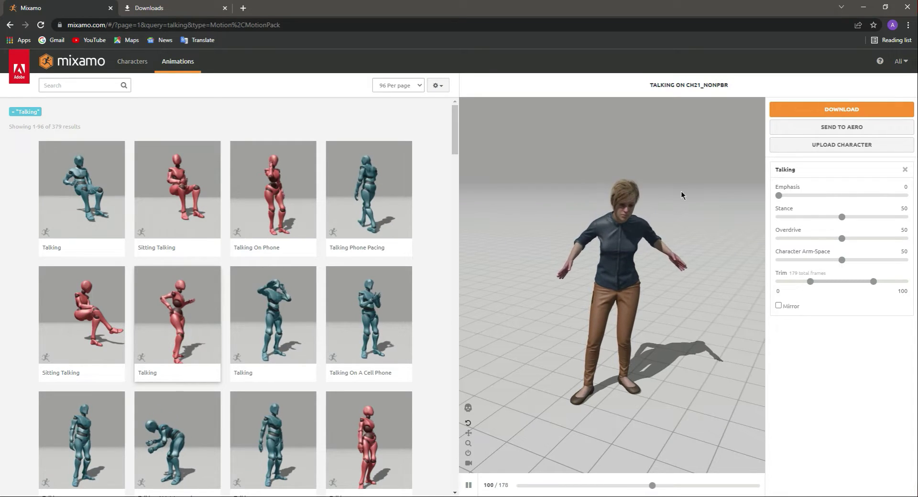
Download the Talking animation as FBX for Unity without skin, at 30 frames per second with no keyframe reduction
{"action": "left_click", "coordinate": [848, 112]}
{"action": "left_click", "coordinate": [482, 153]}
{"action": "left_click", "coordinate": [478, 168]}
{"action": "left_click", "coordinate": [416, 150]}
{"action": "left_click", "coordinate": [408, 168]}
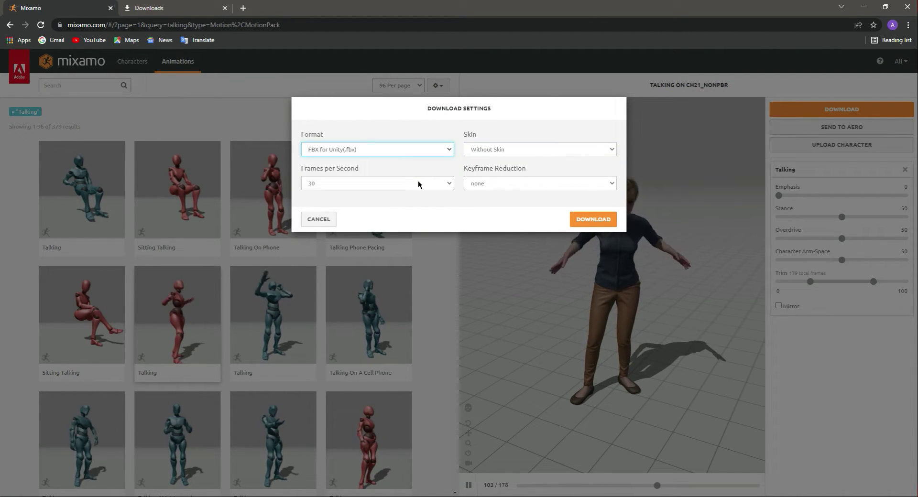
{"action": "left_click", "coordinate": [598, 219]}
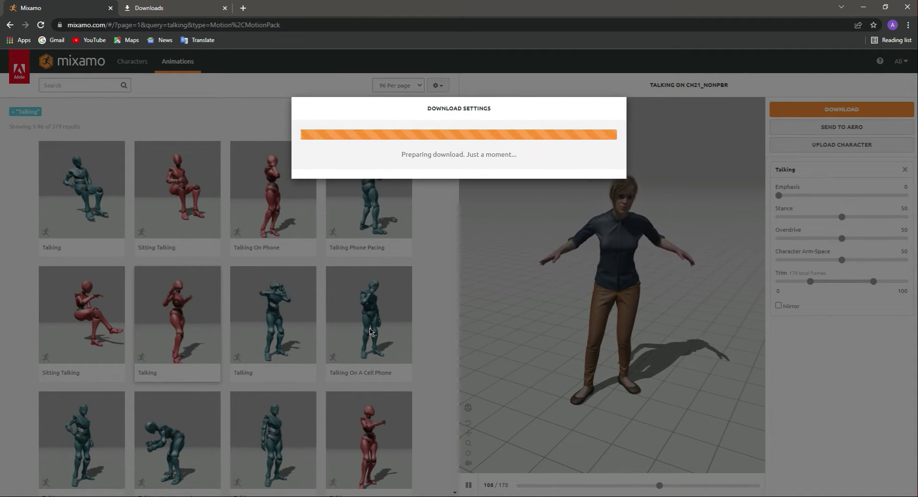
Find the red female Standing Arguing animation in the talking search results and apply it to the character
{"action": "scroll", "coordinate": [370, 331], "scroll_direction": "down", "scroll_amount": 2}
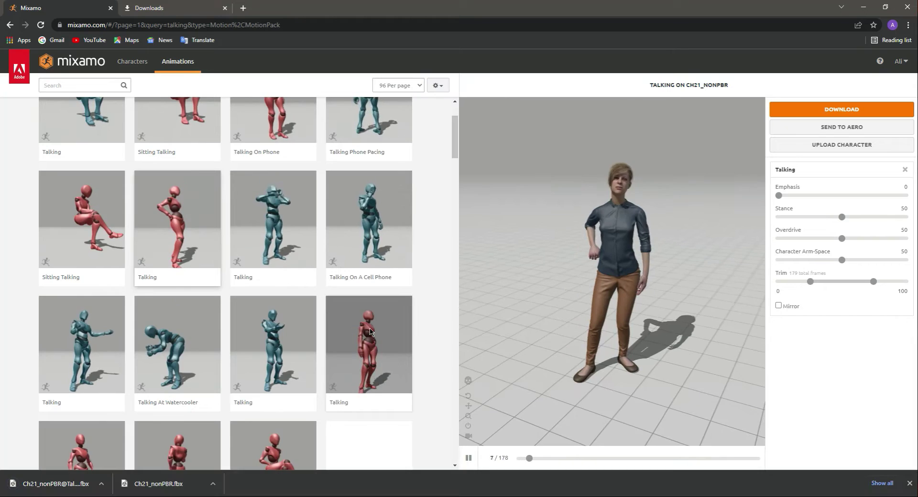
{"action": "scroll", "coordinate": [371, 331], "scroll_direction": "down", "scroll_amount": 4}
{"action": "scroll", "coordinate": [370, 332], "scroll_direction": "down", "scroll_amount": 3}
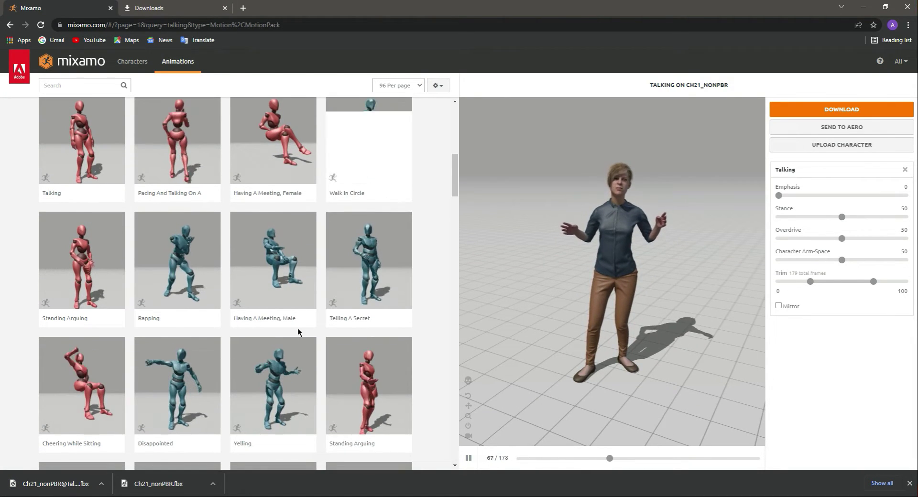
{"action": "left_click", "coordinate": [102, 282]}
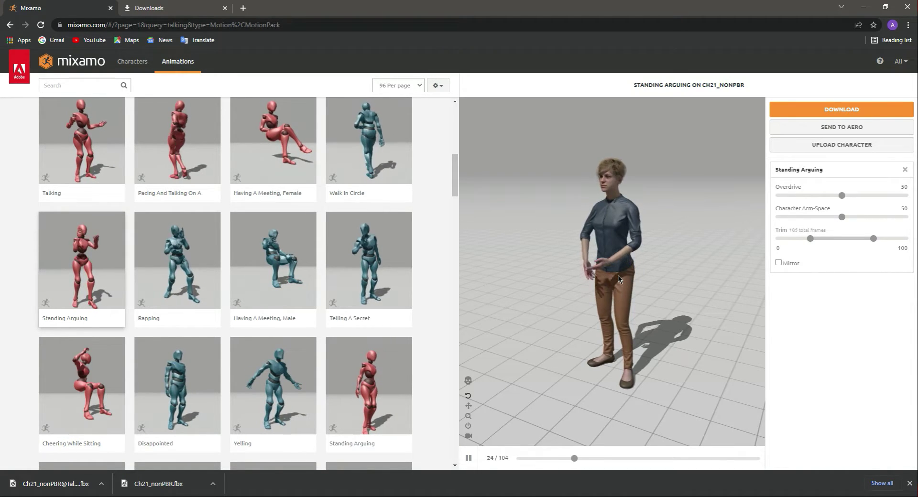
Download the Standing Arguing animation as FBX for Unity without skin, at 30 frames per second with no keyframe reduction
{"action": "left_click", "coordinate": [828, 113]}
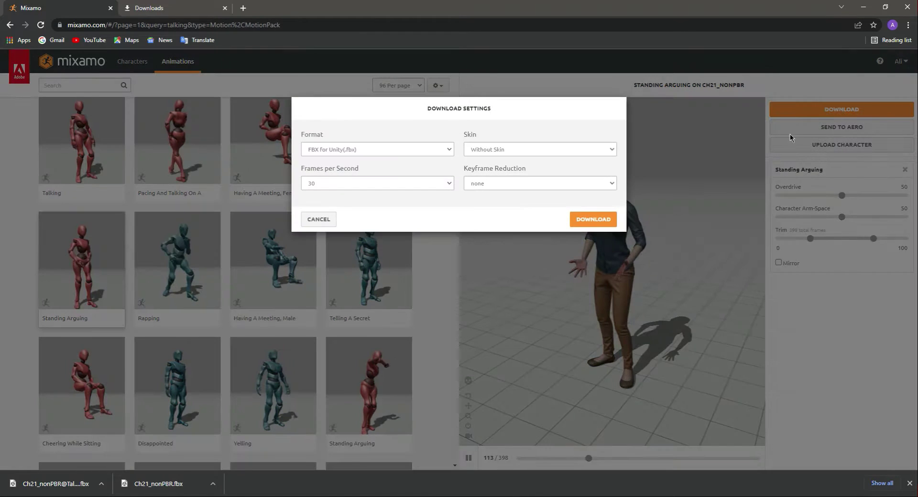
{"action": "left_click", "coordinate": [592, 219]}
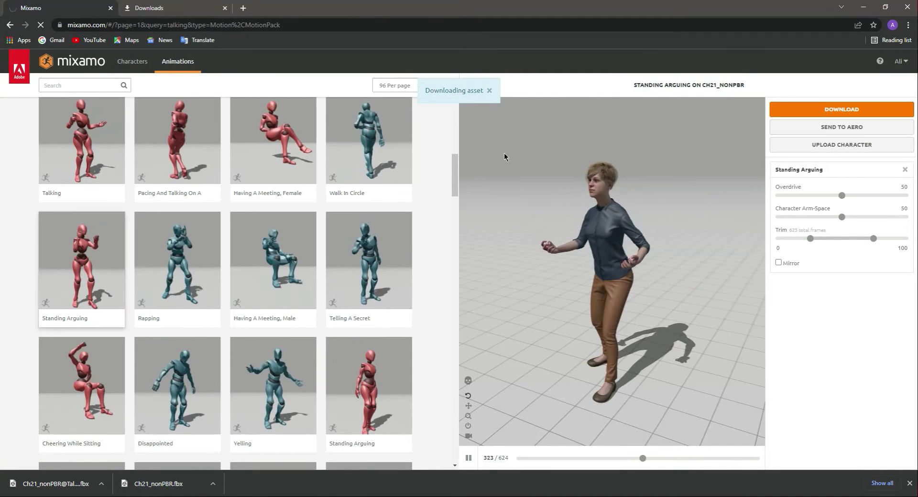
{"action": "left_click", "coordinate": [489, 90]}
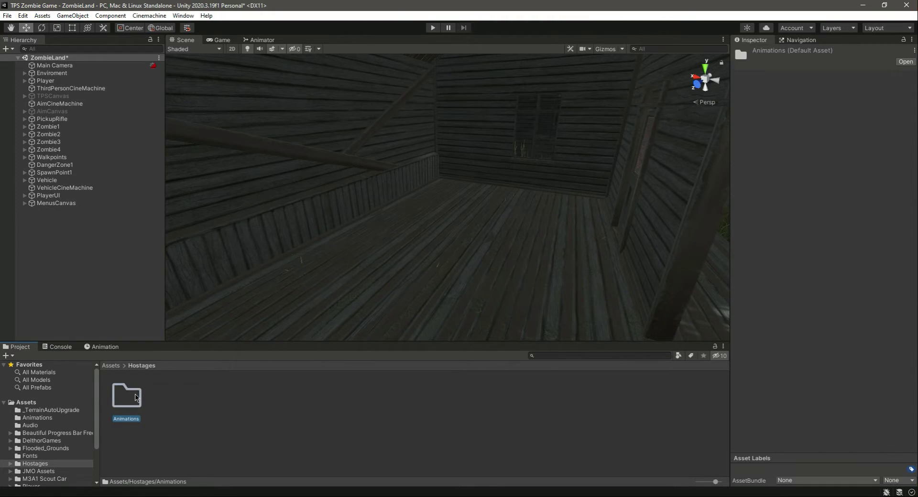
In Unity, replace the Animations folder inside Hostages with a new folder named H1 and open it
{"action": "key", "text": "Delete"}
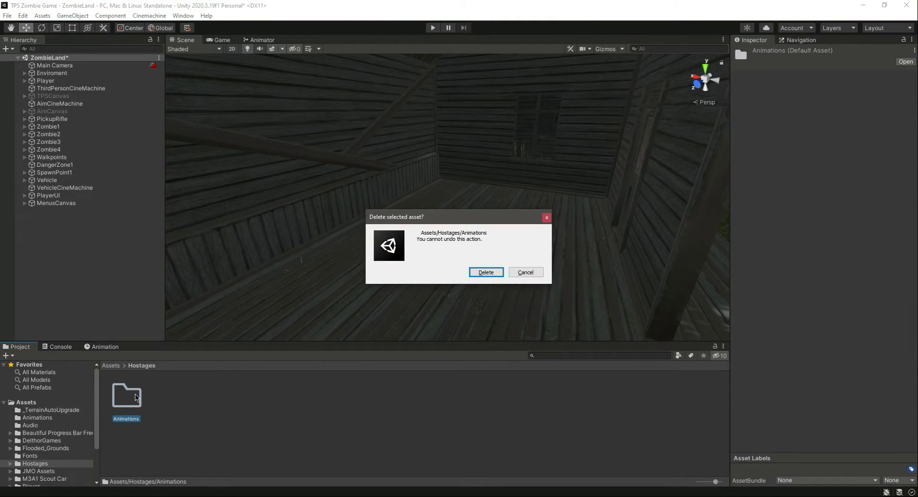
{"action": "left_click", "coordinate": [486, 272]}
{"action": "mouse_move", "coordinate": [236, 174]}
{"action": "left_click", "coordinate": [331, 109]}
{"action": "type", "text": "H"}
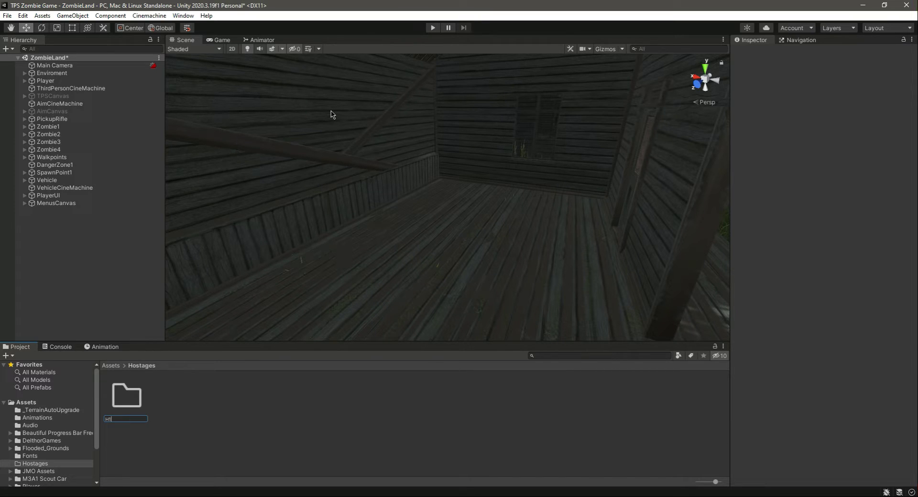
{"action": "key", "text": "Return"}
{"action": "double_click", "coordinate": [138, 394]}
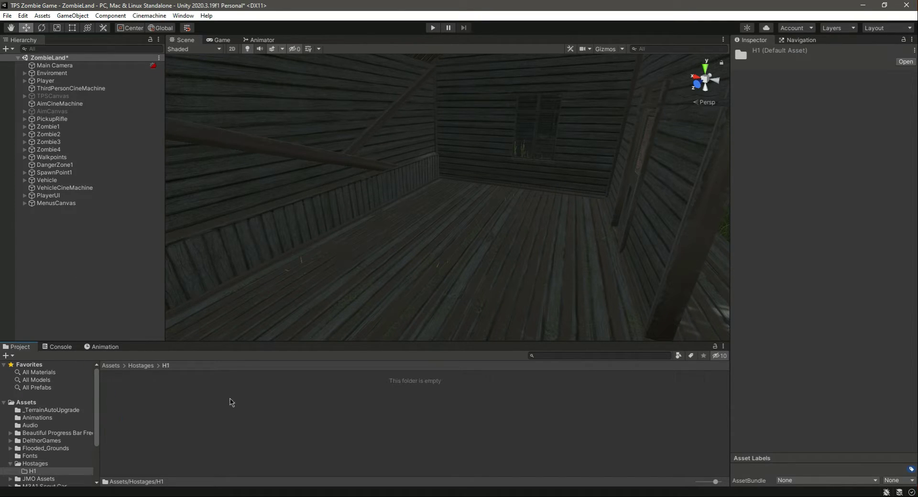
Import the downloaded Ch21_nonPBR character and its two animation FBX files from the desktop into the H1 folder
{"action": "key", "text": "super+d"}
{"action": "left_click_drag", "start_coordinate": [555, 140], "coordinate": [394, 288]}
{"action": "left_click_drag", "start_coordinate": [420, 179], "coordinate": [481, 338]}
{"action": "left_click", "coordinate": [294, 424]}
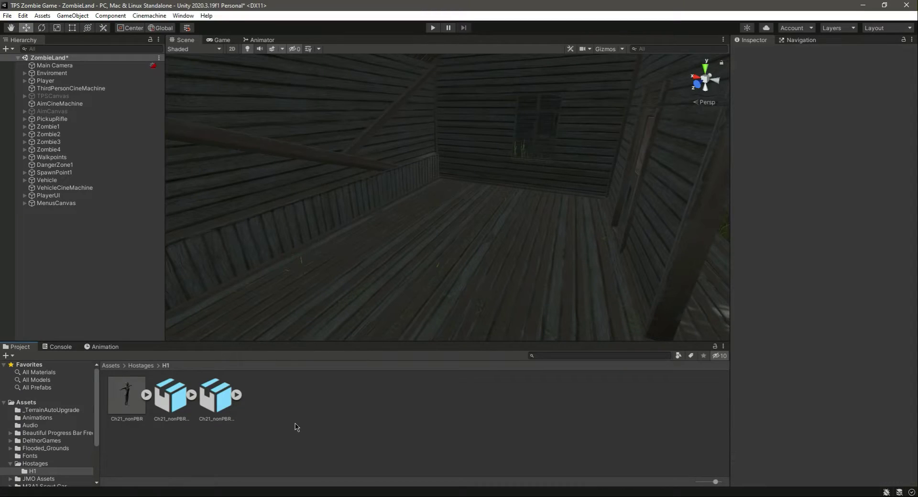
Create a folder named Textures inside the H1 folder
{"action": "right_click", "coordinate": [295, 423]}
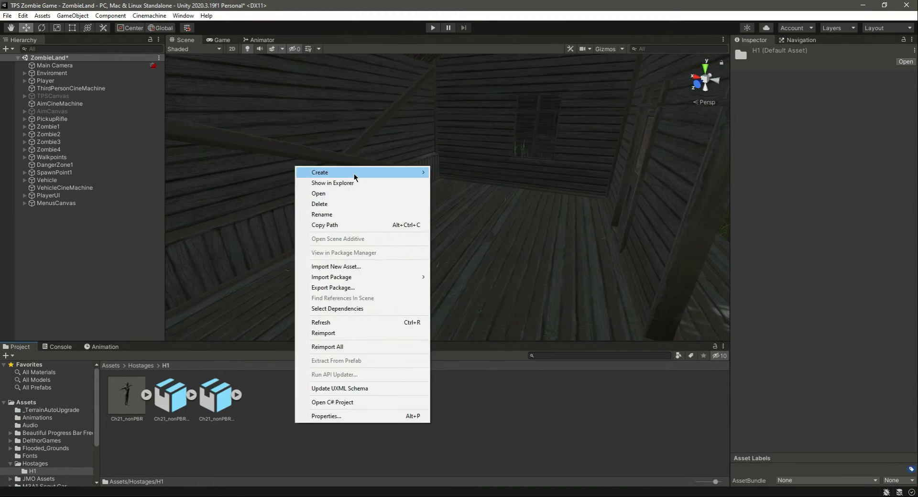
{"action": "mouse_move", "coordinate": [355, 175]}
{"action": "left_click", "coordinate": [488, 109]}
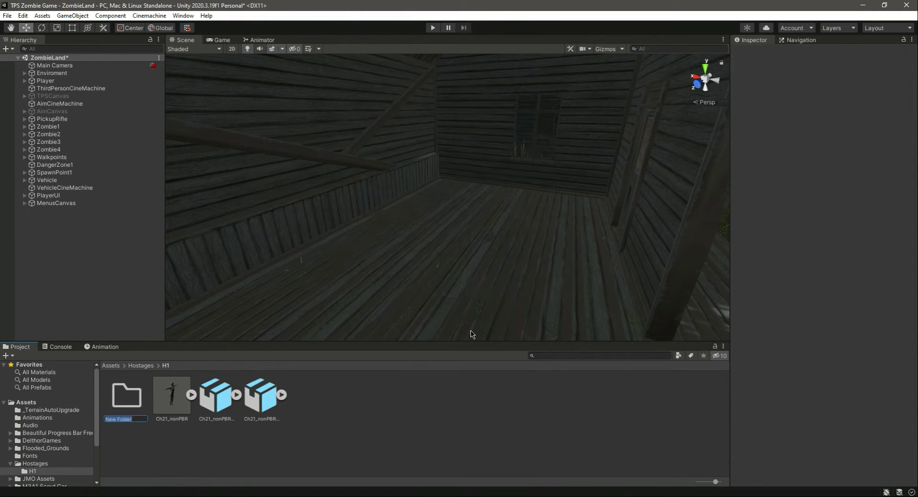
{"action": "type", "text": "Te"}
{"action": "key", "text": "Return"}
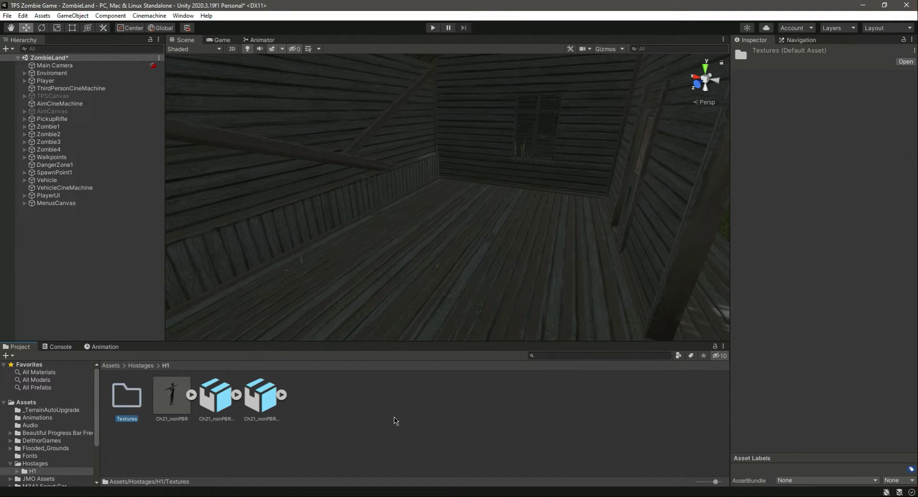
Create a folder named Materials inside the H1 folder
{"action": "right_click", "coordinate": [395, 420]}
{"action": "mouse_move", "coordinate": [459, 167]}
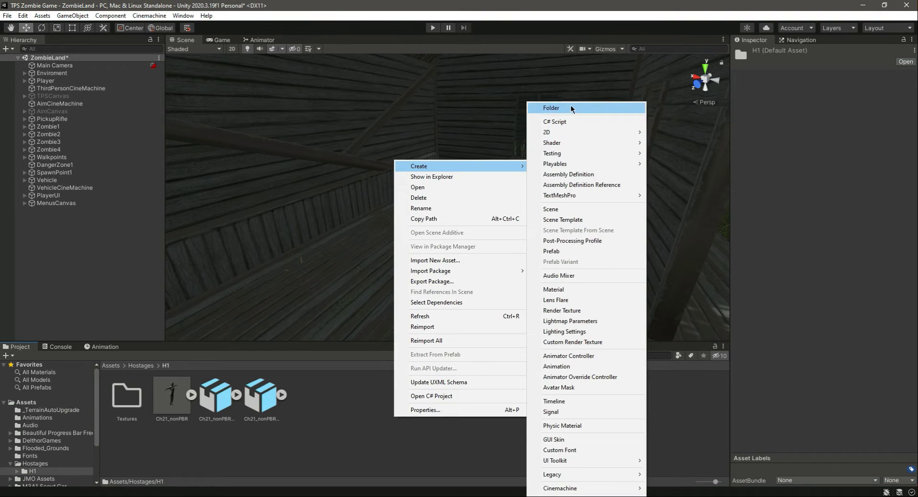
{"action": "left_click", "coordinate": [572, 109]}
{"action": "type", "text": "Materials"}
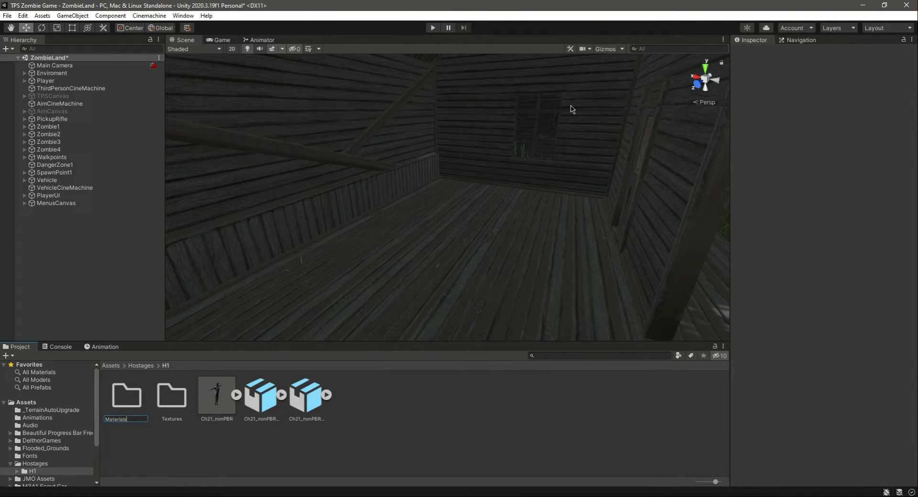
{"action": "key", "text": "Return"}
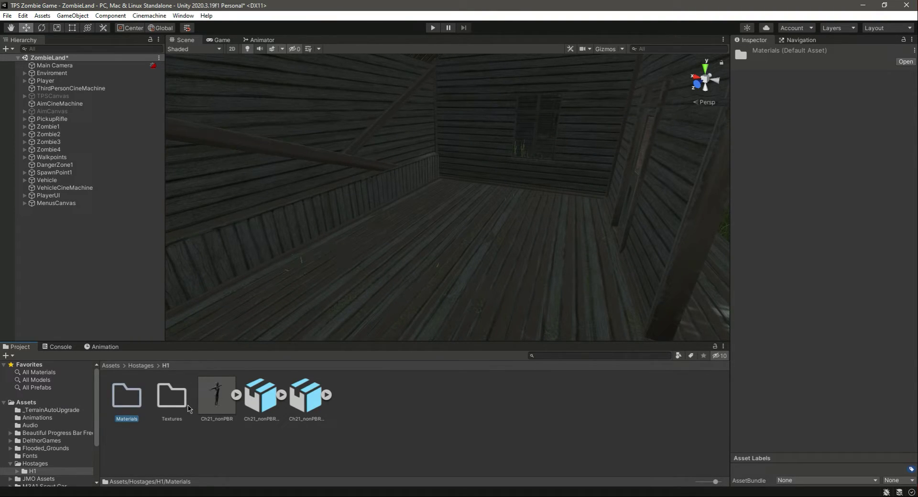
Extract the embedded textures of the Ch21_nonPBR model into the Textures folder
{"action": "left_click", "coordinate": [180, 405]}
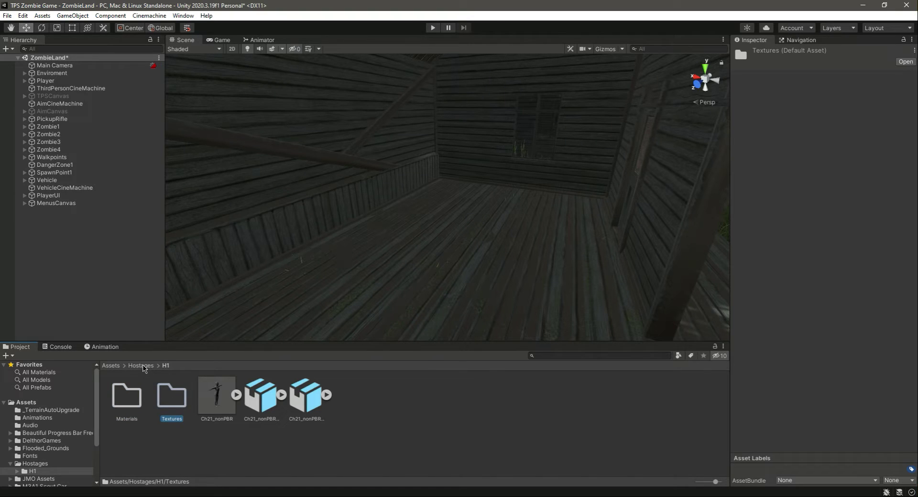
{"action": "left_click", "coordinate": [227, 410]}
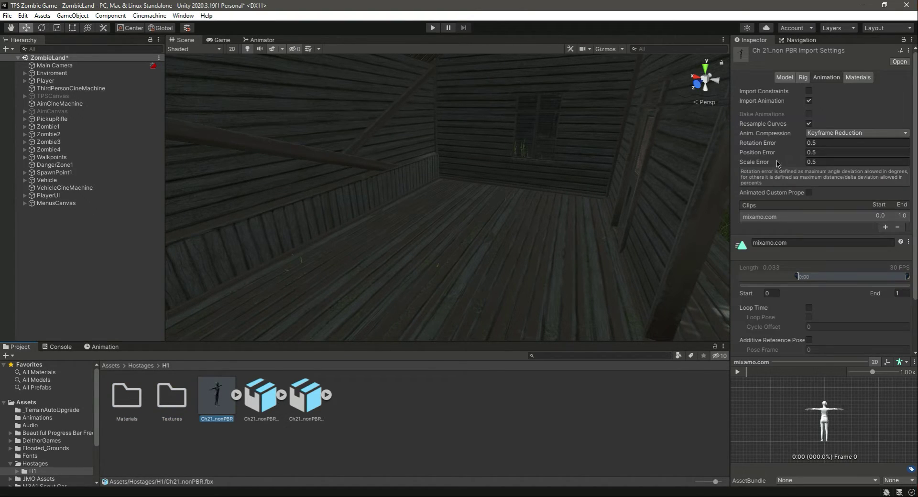
{"action": "left_click", "coordinate": [858, 77]}
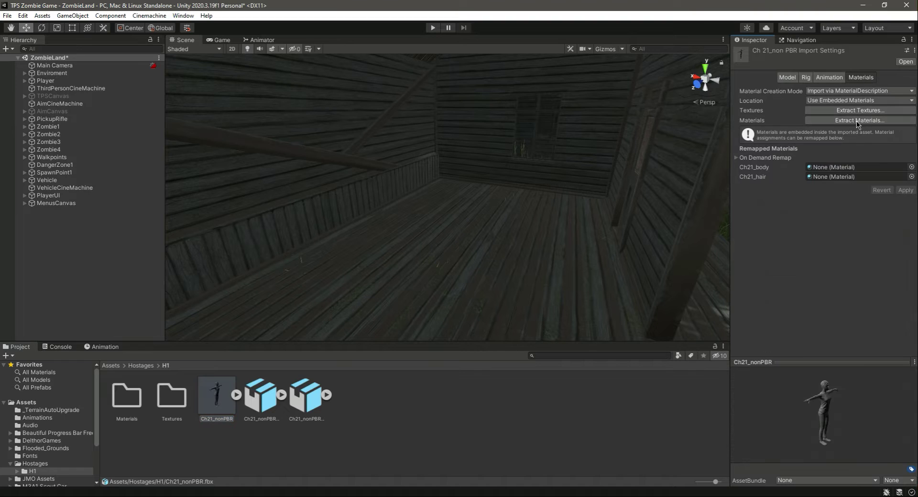
{"action": "left_click", "coordinate": [842, 109]}
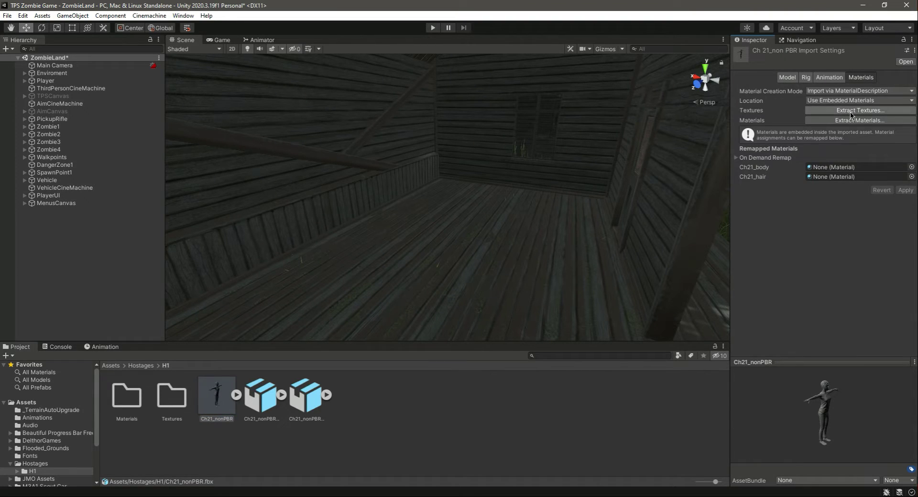
{"action": "left_click", "coordinate": [127, 101]}
{"action": "left_click", "coordinate": [373, 263]}
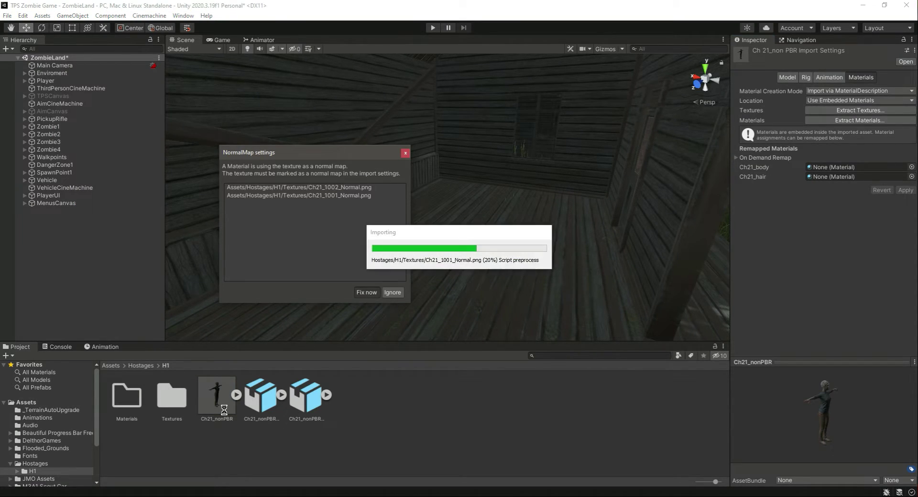
Extract the Ch21_nonPBR model's materials into the Materials folder and check the textured model in the preview
{"action": "left_click", "coordinate": [871, 121]}
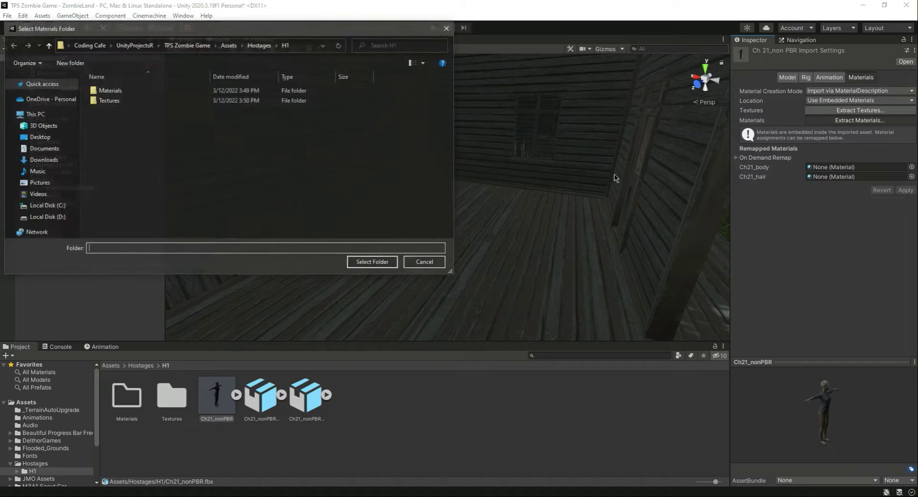
{"action": "left_click", "coordinate": [158, 91]}
{"action": "left_click", "coordinate": [367, 262]}
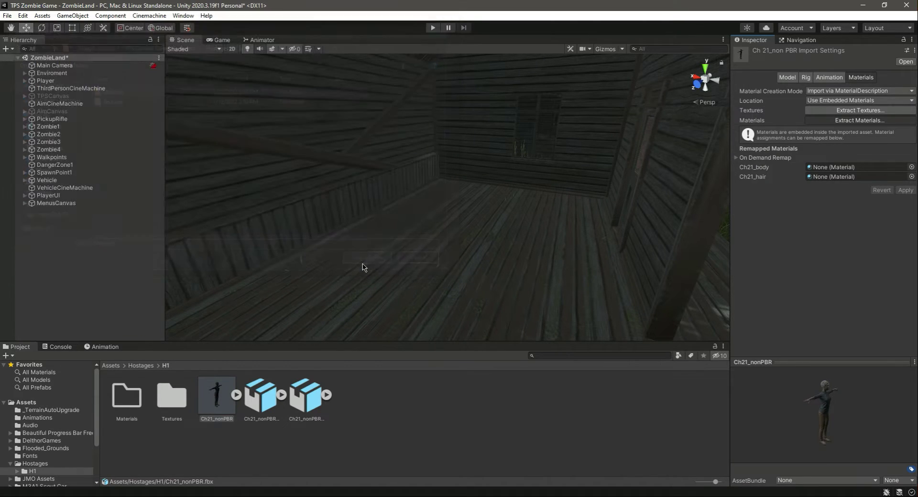
{"action": "left_click", "coordinate": [228, 401]}
{"action": "mouse_move", "coordinate": [828, 409]}
{"action": "left_mouse_down"}
{"action": "mouse_move", "coordinate": [741, 417]}
{"action": "mouse_move", "coordinate": [811, 408]}
{"action": "mouse_move", "coordinate": [836, 421]}
{"action": "left_mouse_up"}
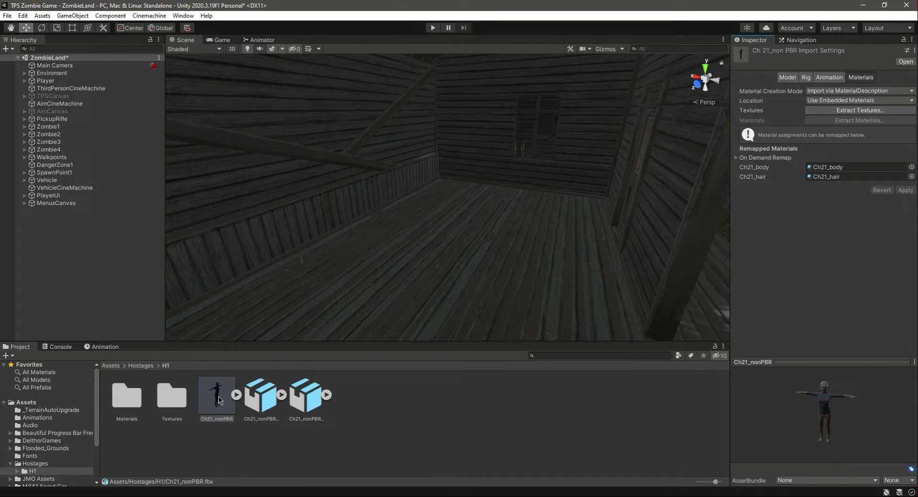
Create an empty game object named Hostages in the ZombieLand scene
{"action": "right_click", "coordinate": [71, 239]}
{"action": "left_click", "coordinate": [108, 350]}
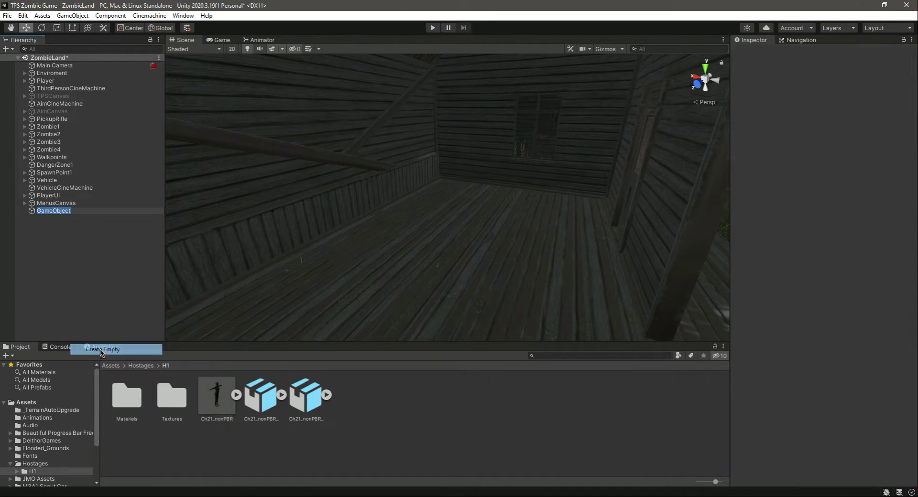
{"action": "type", "text": "Hostages"}
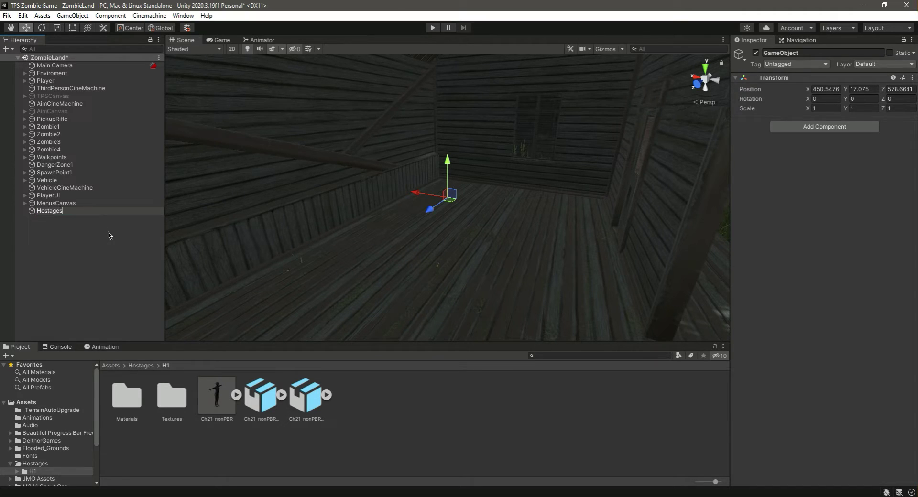
{"action": "key", "text": "Return"}
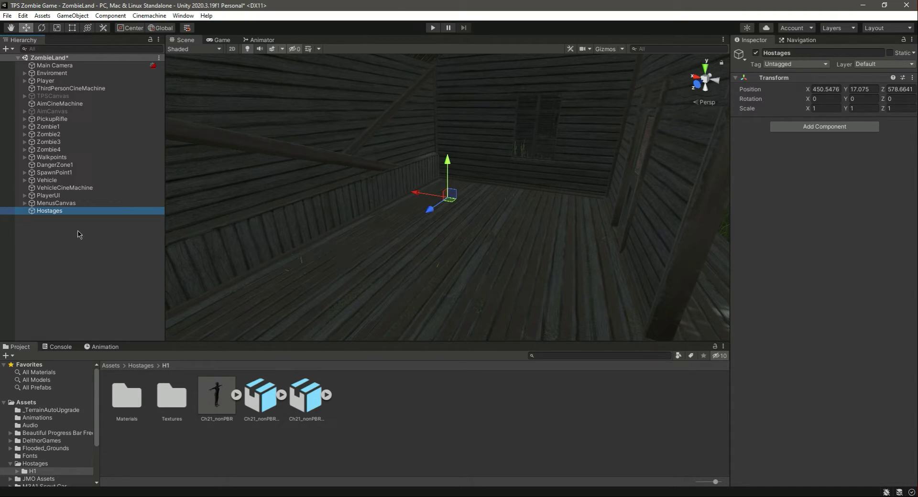
Try placing the Ch21_nonPBR model on the cabin floor as a child of the Hostages object, and delete it again
{"action": "left_click", "coordinate": [342, 426]}
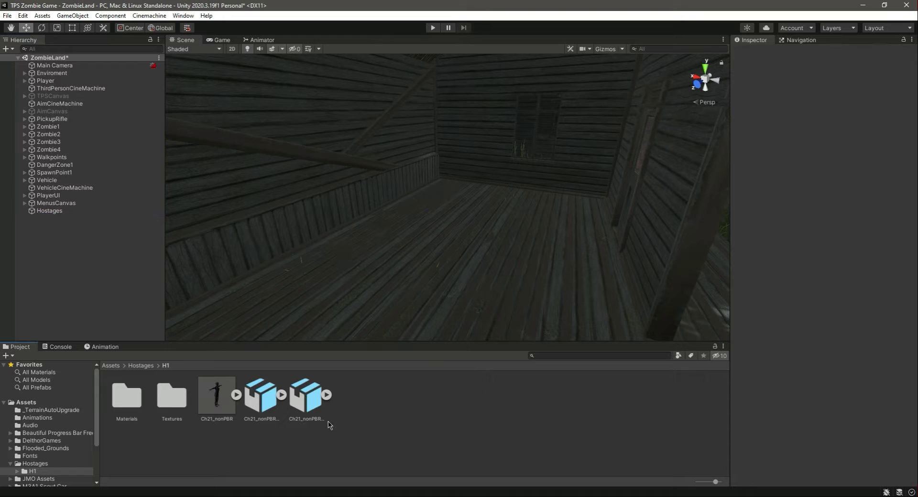
{"action": "left_click_drag", "start_coordinate": [217, 404], "coordinate": [454, 200]}
{"action": "key", "text": "f"}
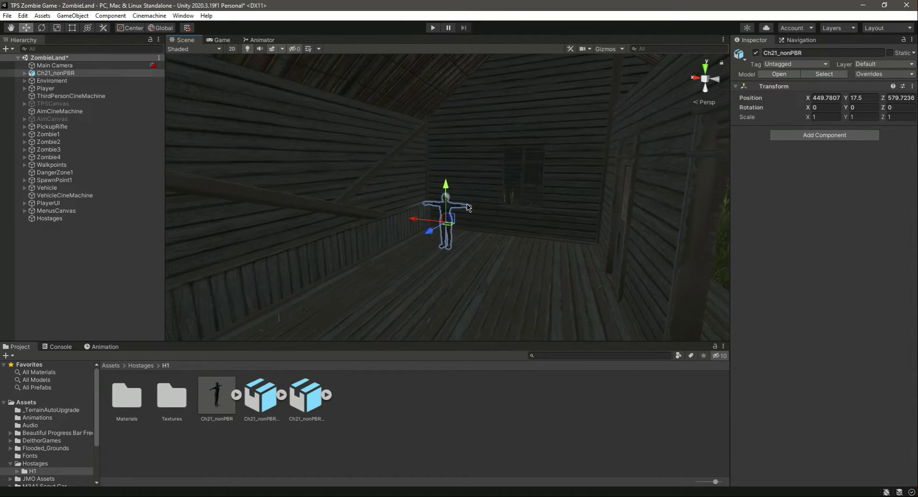
{"action": "left_click", "coordinate": [43, 75]}
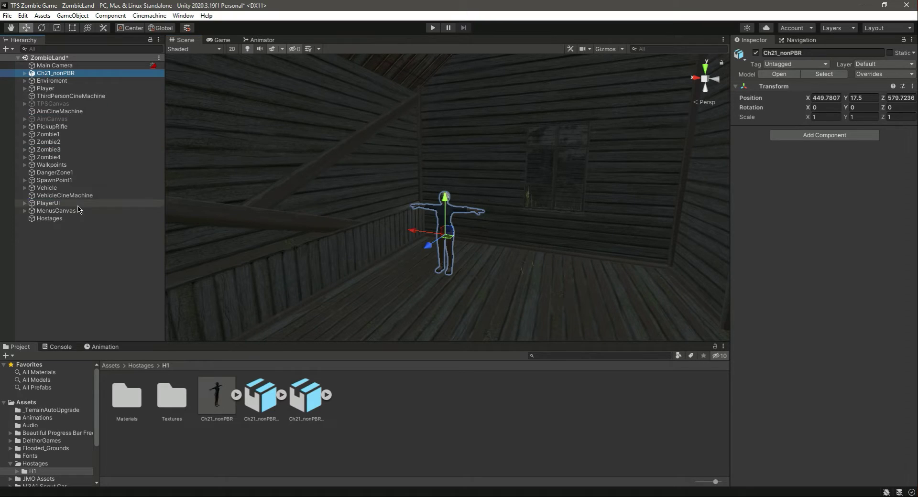
{"action": "left_click_drag", "start_coordinate": [56, 221], "coordinate": [56, 221]}
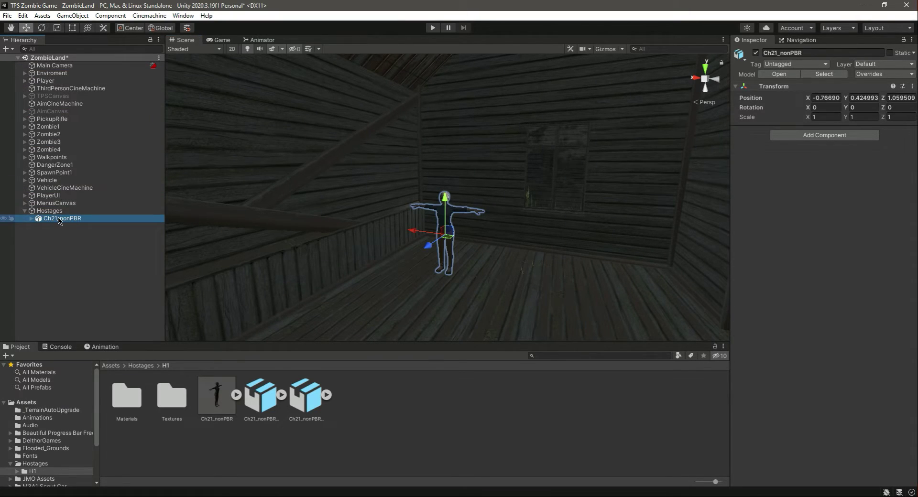
{"action": "key", "text": "Delete"}
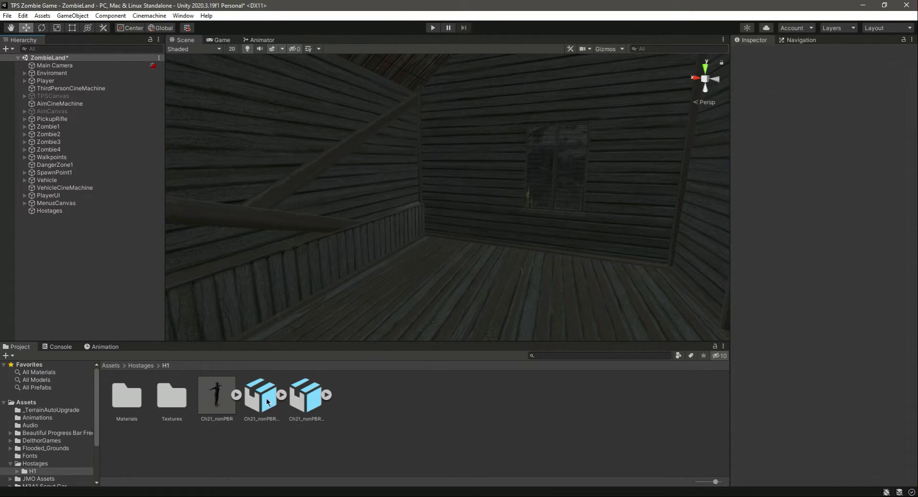
Set the Ch21_nonPBR model's rig Avatar Definition to Create From This Model and apply the import settings
{"action": "left_click", "coordinate": [216, 396]}
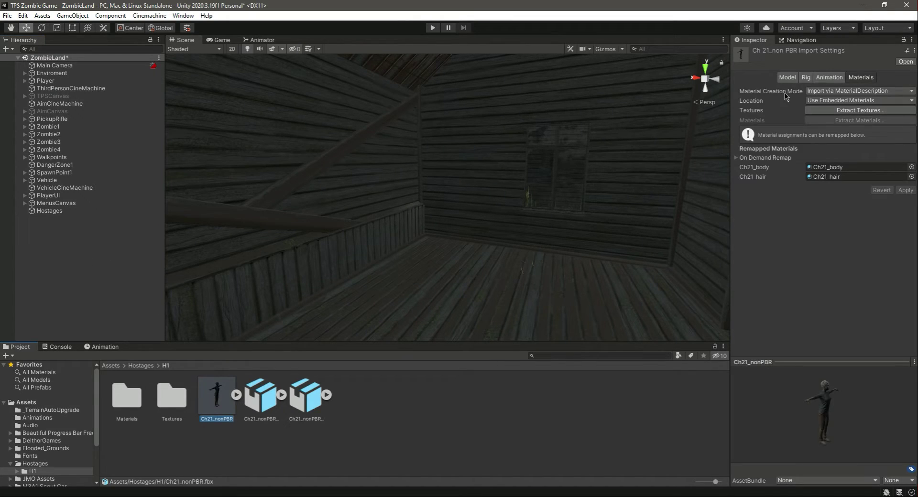
{"action": "left_click", "coordinate": [805, 77]}
{"action": "left_click", "coordinate": [831, 104]}
{"action": "left_click", "coordinate": [838, 123]}
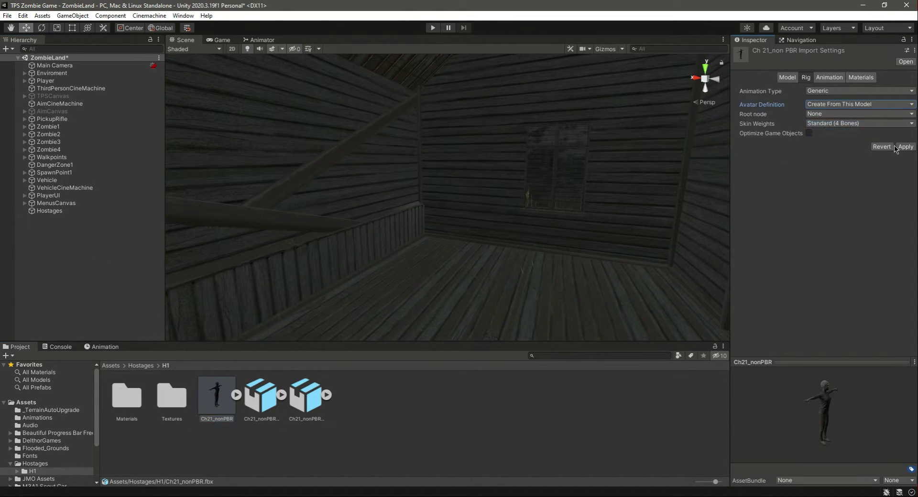
{"action": "left_click", "coordinate": [905, 146]}
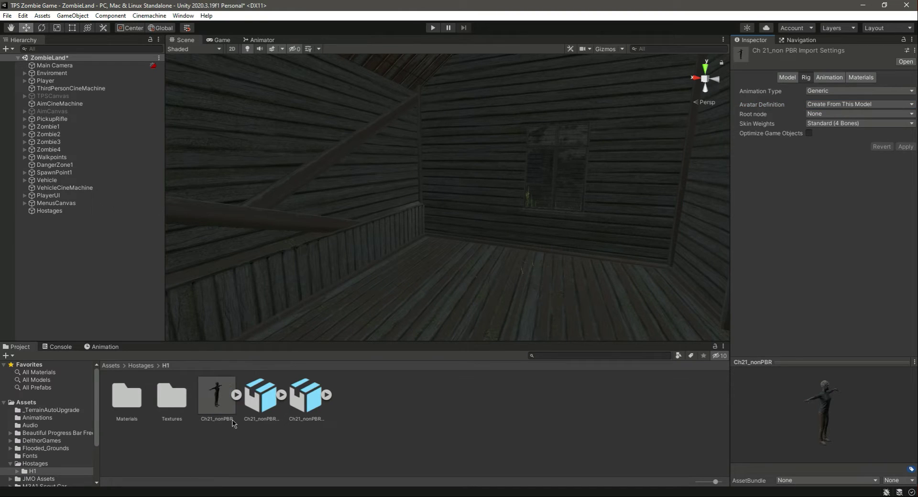
Place the Ch21_nonPBR model on the cabin floor and make it a child of the Hostages object
{"action": "left_click_drag", "start_coordinate": [217, 399], "coordinate": [452, 256]}
{"action": "left_click", "coordinate": [51, 73]}
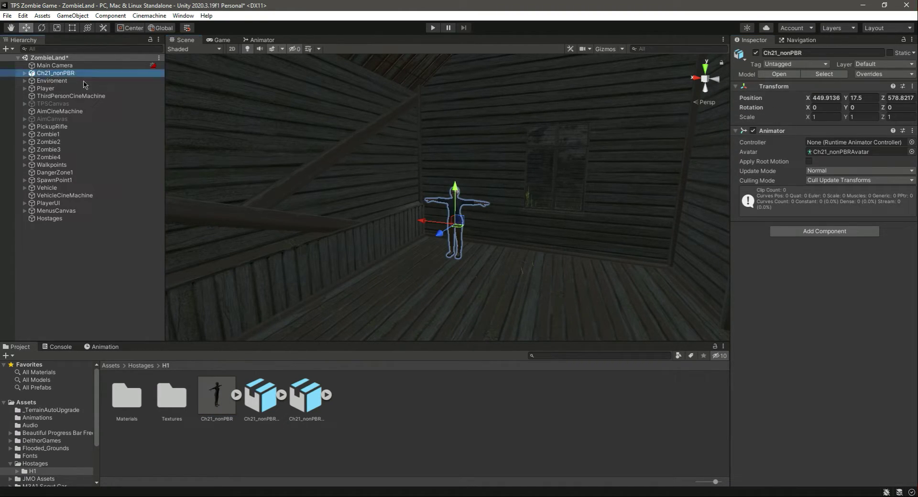
{"action": "left_click_drag", "start_coordinate": [56, 230], "coordinate": [51, 222]}
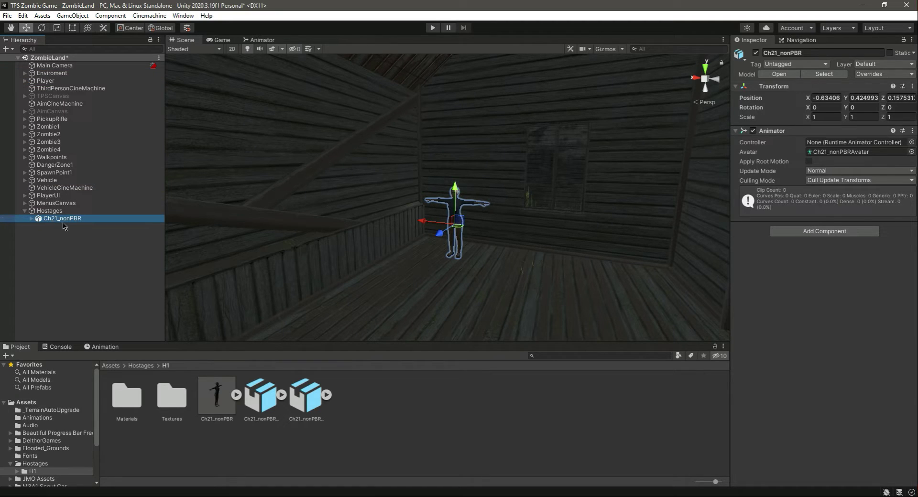
Unpack the Ch21_nonPBR prefab instance under Hostages
{"action": "right_click", "coordinate": [63, 223]}
{"action": "mouse_move", "coordinate": [133, 339]}
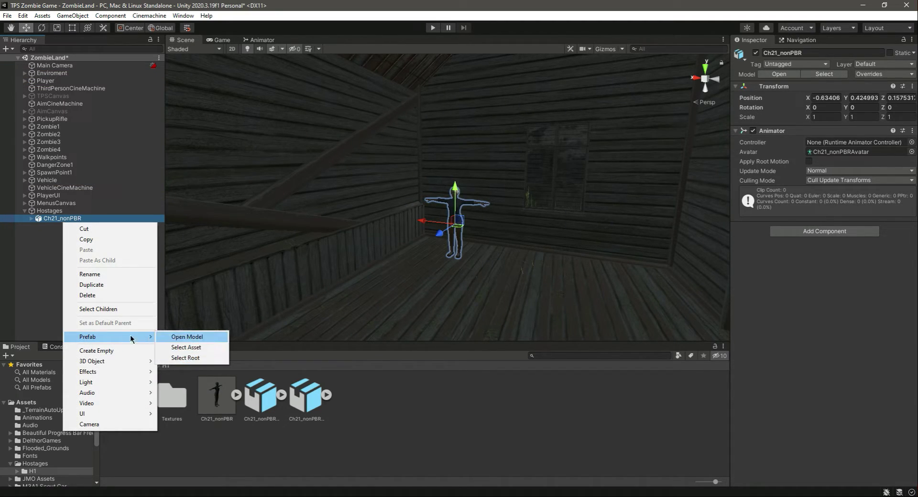
{"action": "left_click", "coordinate": [50, 232]}
{"action": "left_click", "coordinate": [55, 220]}
{"action": "right_click", "coordinate": [54, 220]}
{"action": "mouse_move", "coordinate": [131, 333]}
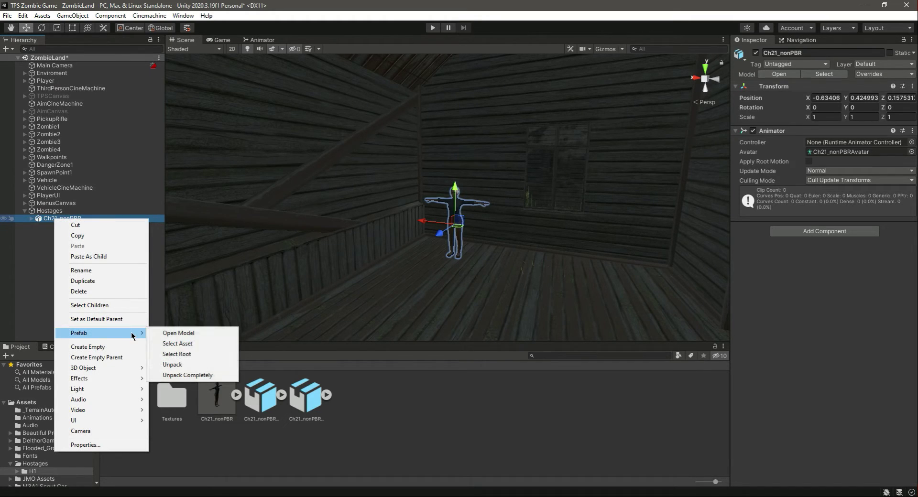
{"action": "left_click", "coordinate": [180, 365]}
Rename the unpacked Ch21_nonPBR object under Hostages to H1
{"action": "left_click", "coordinate": [61, 220]}
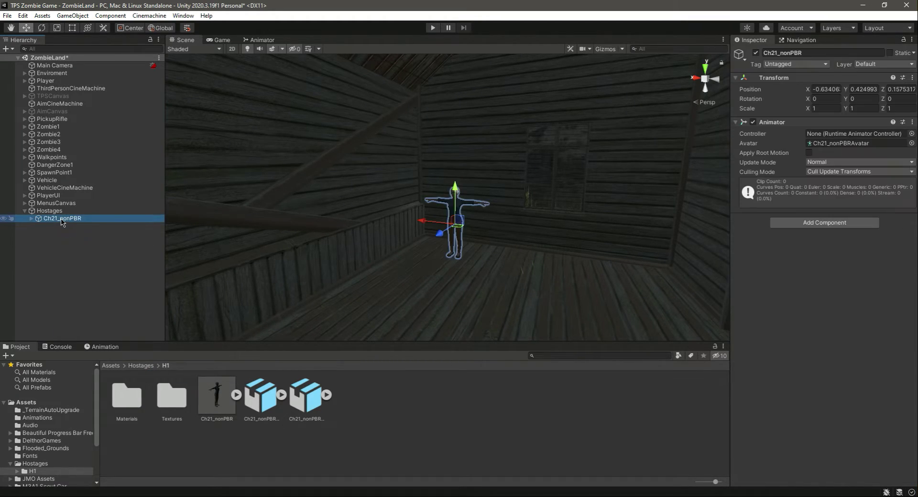
{"action": "left_click", "coordinate": [812, 53]}
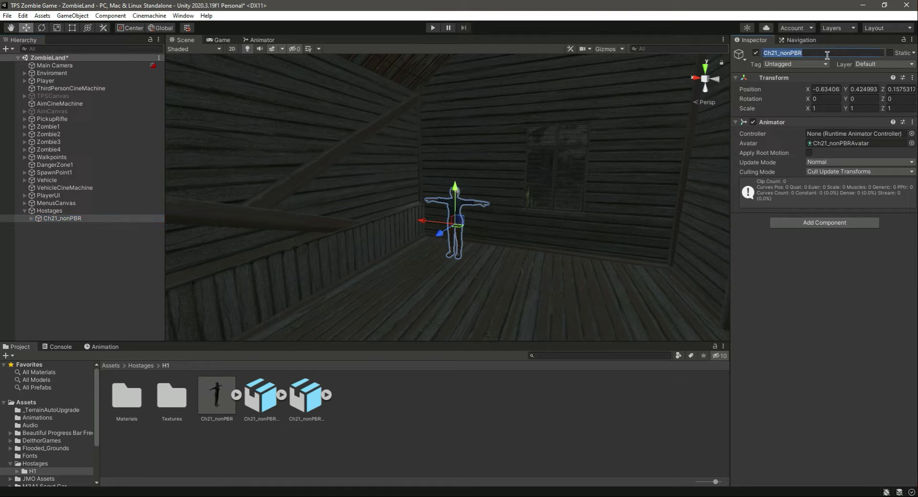
{"action": "type", "text": "H1"}
{"action": "key", "text": "Return"}
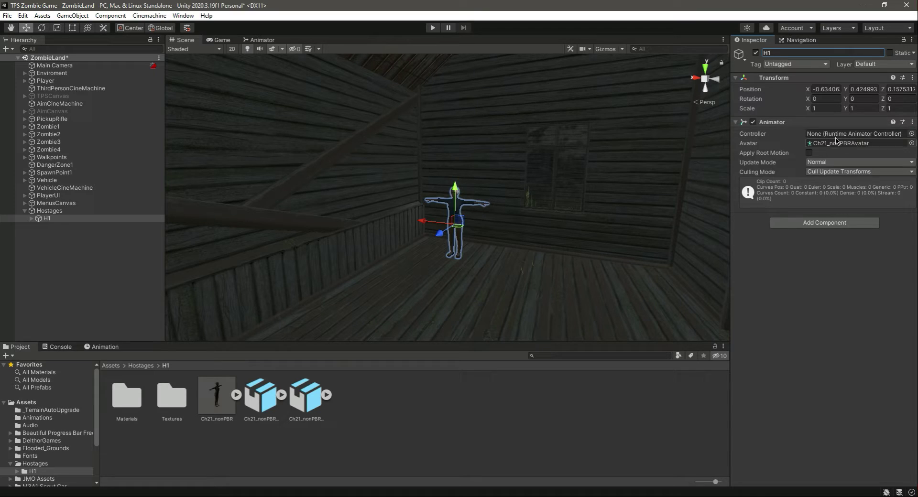
Create an Animator Controller named H1 in the Hostages/H1 assets folder
{"action": "right_click", "coordinate": [394, 427]}
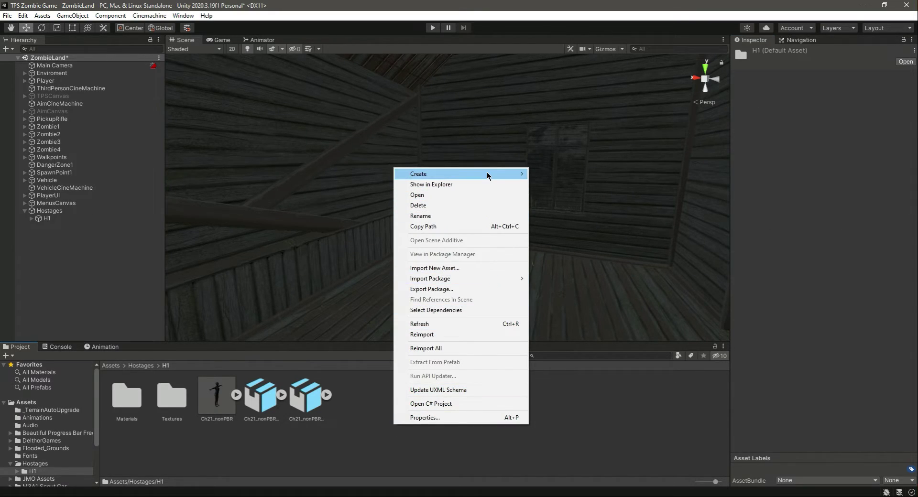
{"action": "mouse_move", "coordinate": [489, 174]}
{"action": "left_click", "coordinate": [631, 357]}
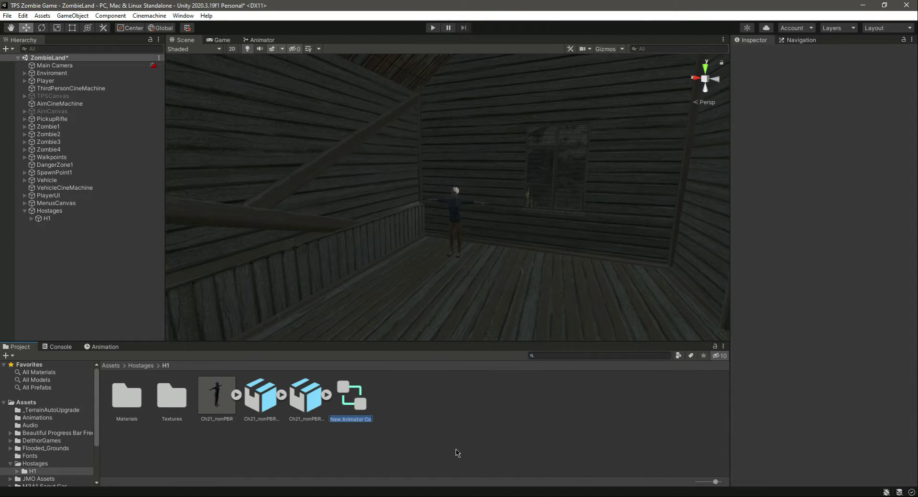
{"action": "type", "text": "H1"}
{"action": "key", "text": "Return"}
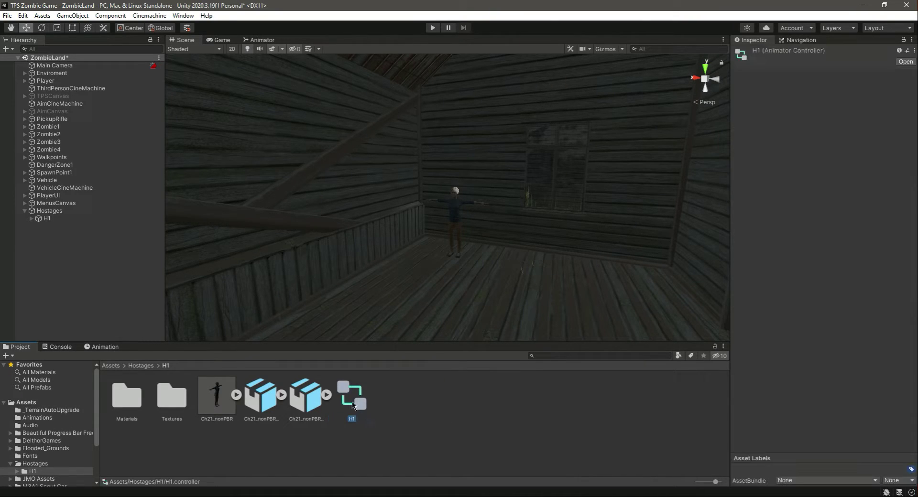
Open the H1 controller's graph, move the Exit node above Any State, and add the Talking and Standing Arguing animations as states
{"action": "double_click", "coordinate": [352, 400]}
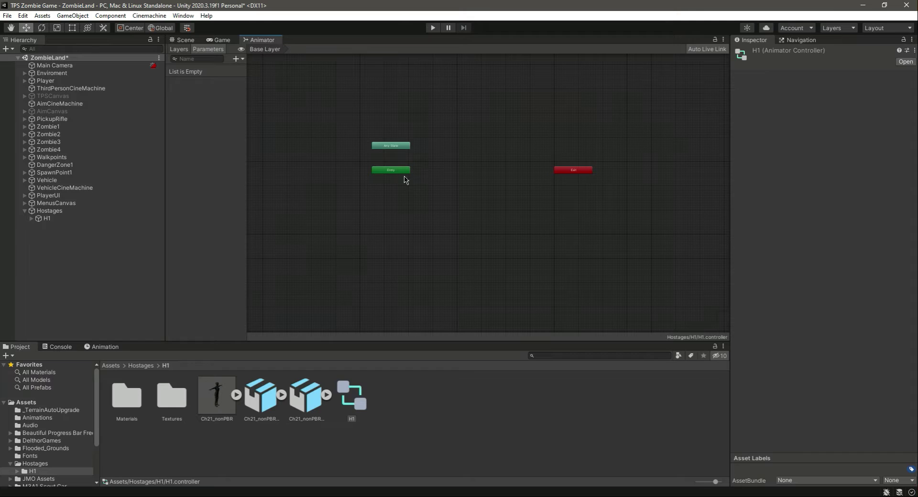
{"action": "left_click_drag", "start_coordinate": [570, 170], "coordinate": [389, 122]}
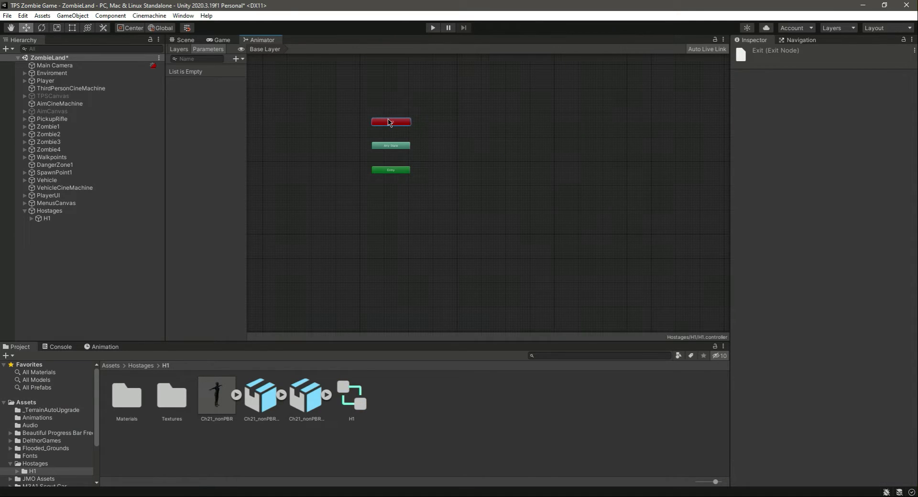
{"action": "left_click_drag", "start_coordinate": [306, 402], "coordinate": [512, 138]}
{"action": "left_click_drag", "start_coordinate": [272, 406], "coordinate": [508, 168]}
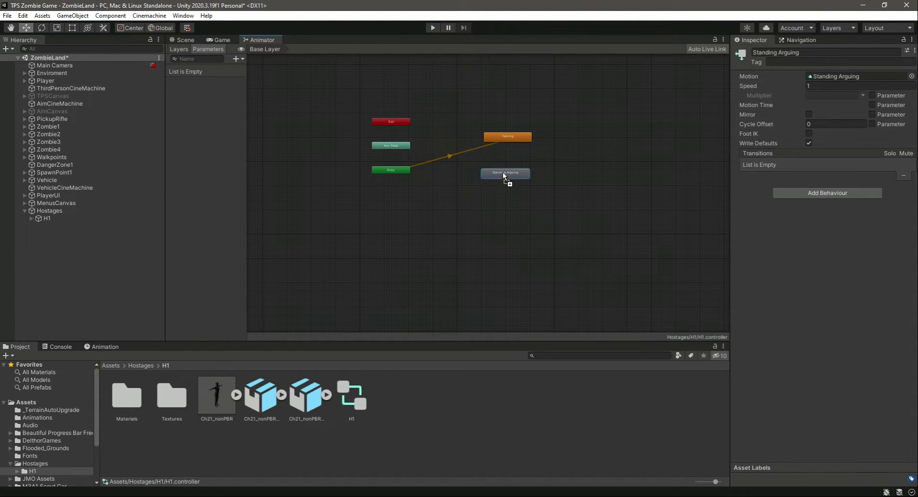
Add transitions in both directions between the Talking and Standing Arguing states
{"action": "right_click", "coordinate": [507, 137]}
{"action": "left_click", "coordinate": [525, 143]}
{"action": "left_click", "coordinate": [506, 185]}
{"action": "right_click", "coordinate": [511, 185]}
{"action": "left_click", "coordinate": [532, 191]}
{"action": "left_click", "coordinate": [518, 137]}
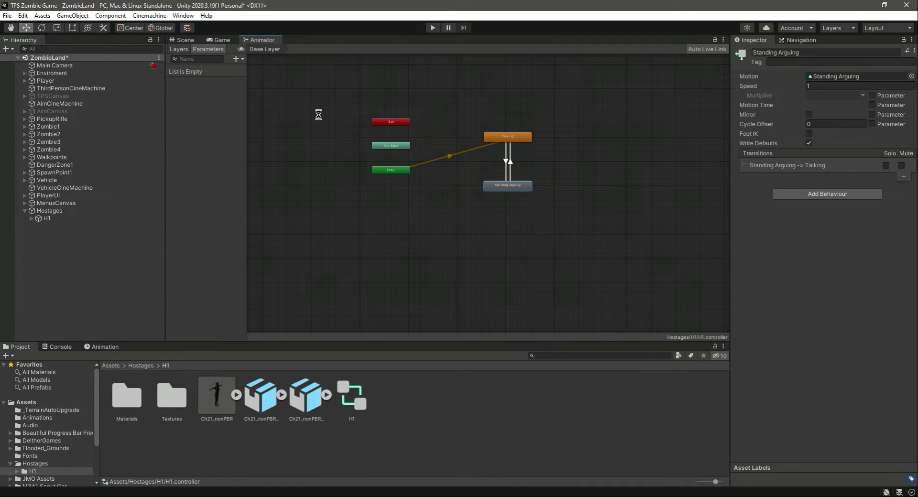
Assign the H1 controller to the H1 object's Animator component and save the scene
{"action": "left_click", "coordinate": [60, 219]}
{"action": "left_click_drag", "start_coordinate": [357, 409], "coordinate": [824, 136]}
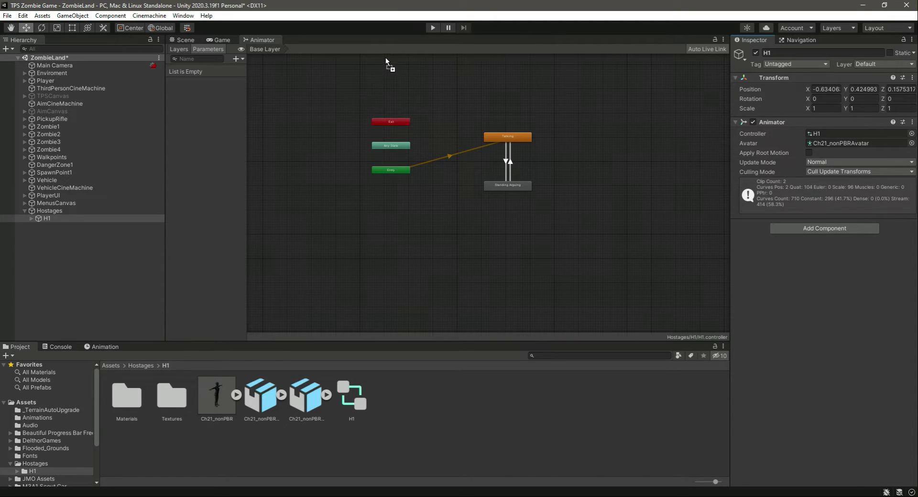
{"action": "key", "text": "ctrl+s"}
Run the game, pause it in-game, and view the H1 hostage in the Scene view
{"action": "left_click", "coordinate": [433, 27]}
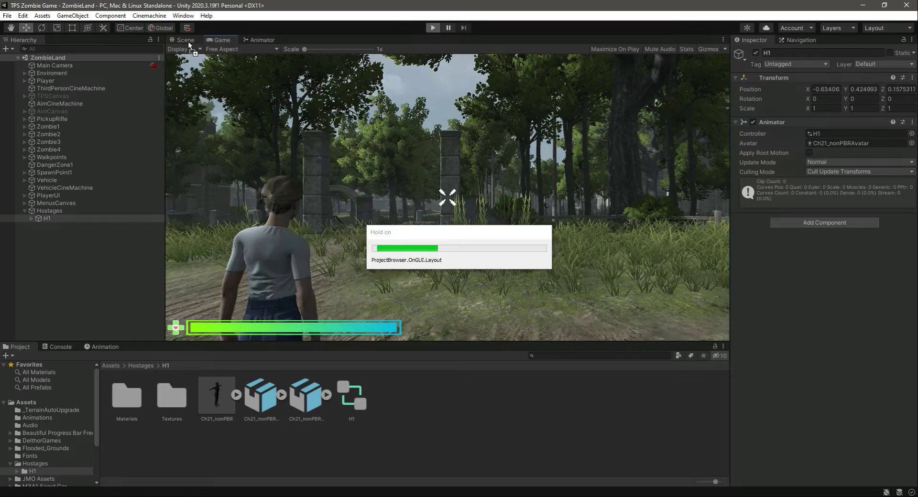
{"action": "key", "text": "Escape"}
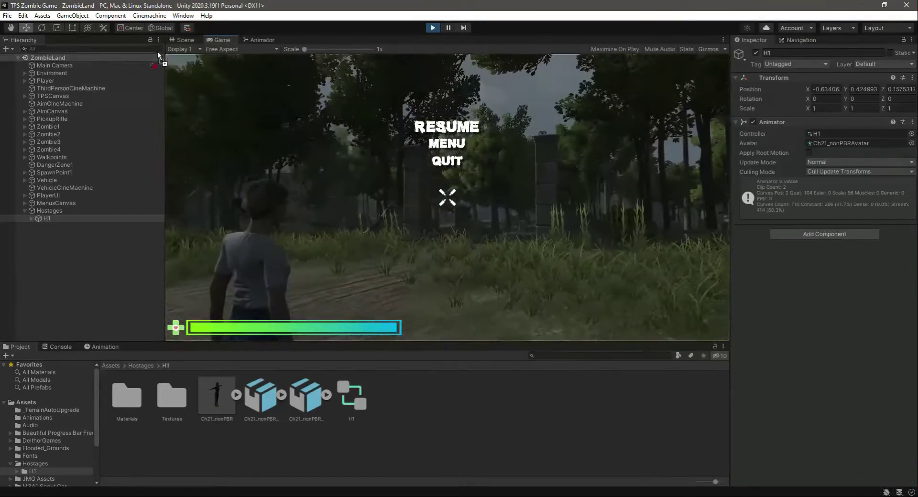
{"action": "left_click", "coordinate": [184, 40]}
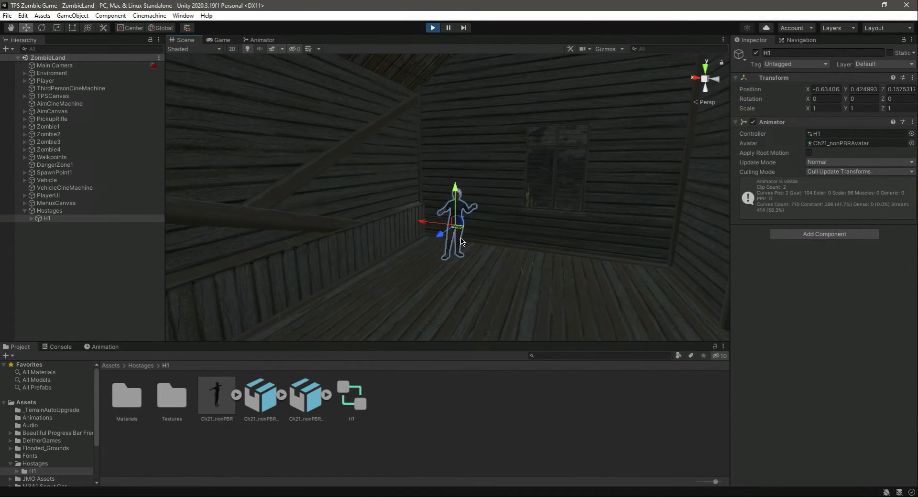
{"action": "right_click", "coordinate": [128, 280]}
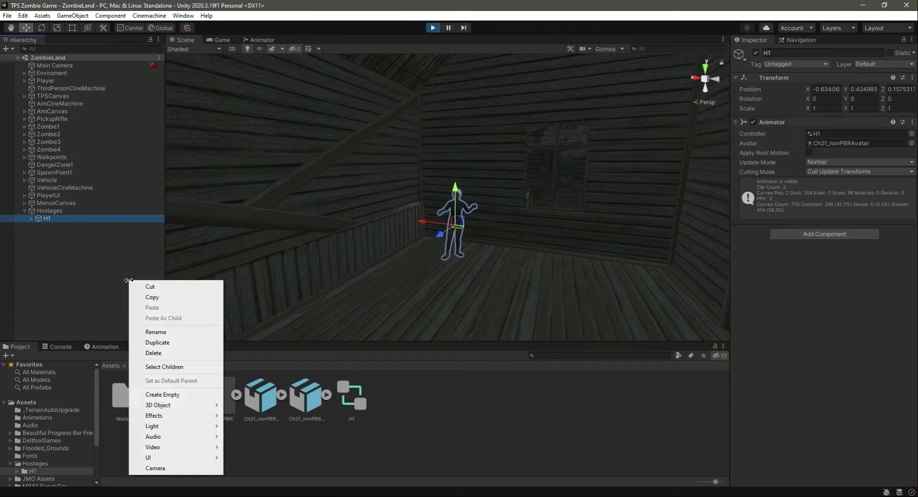
{"action": "left_click", "coordinate": [439, 272]}
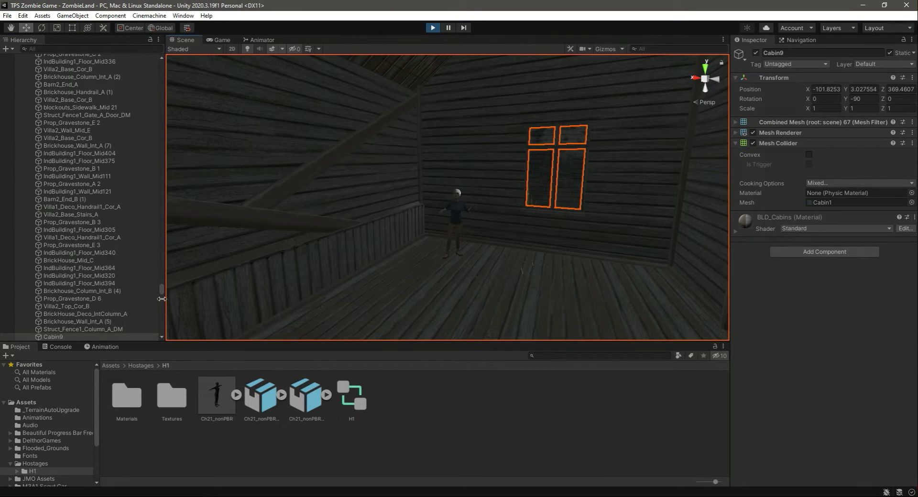
{"action": "left_click_drag", "start_coordinate": [162, 287], "coordinate": [162, 68]}
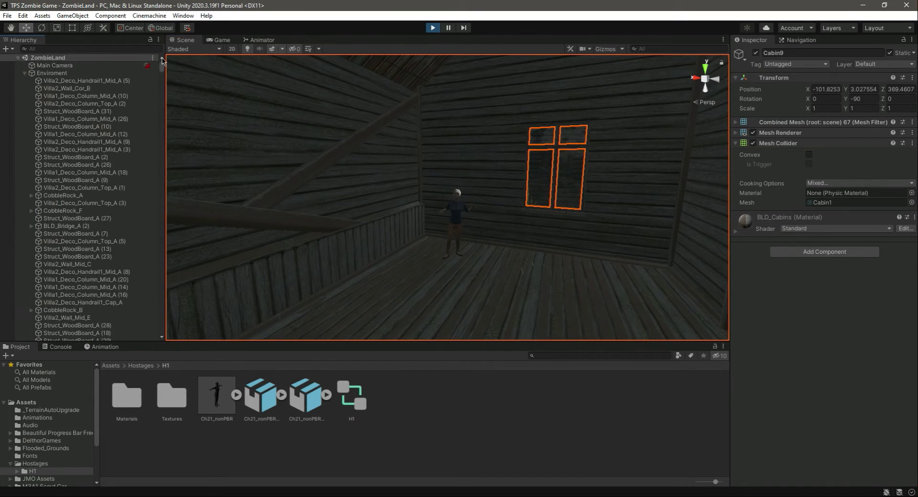
{"action": "left_click", "coordinate": [25, 73]}
{"action": "left_click", "coordinate": [104, 245]}
Resume the running game and examine the H1 hostage's animation up close in the cabin and its active state in the animator graph
{"action": "left_click", "coordinate": [228, 41]}
{"action": "key", "text": "Escape"}
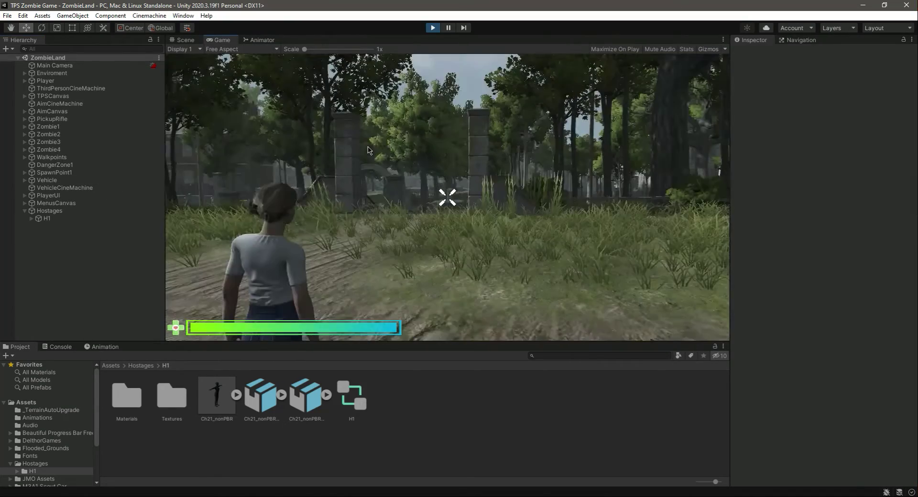
{"action": "left_click", "coordinate": [189, 38]}
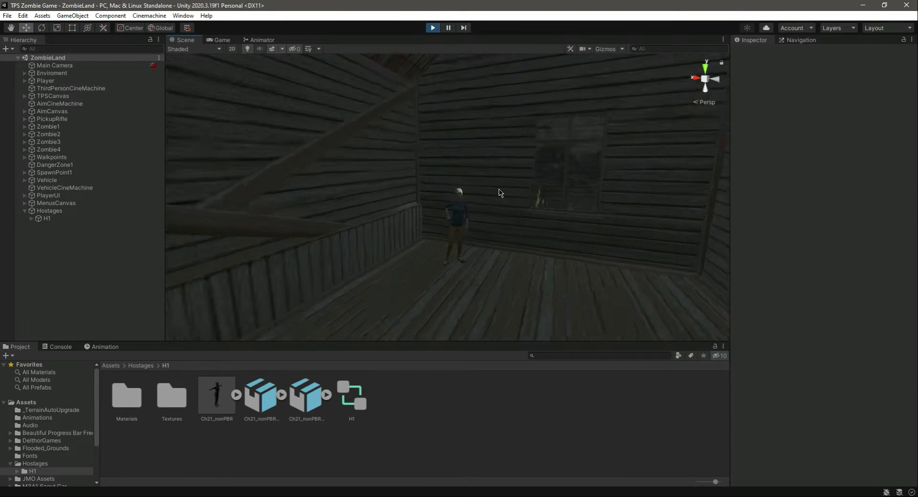
{"action": "scroll", "coordinate": [514, 201], "scroll_direction": "up", "scroll_amount": 4}
{"action": "scroll", "coordinate": [517, 206], "scroll_direction": "up", "scroll_amount": 1}
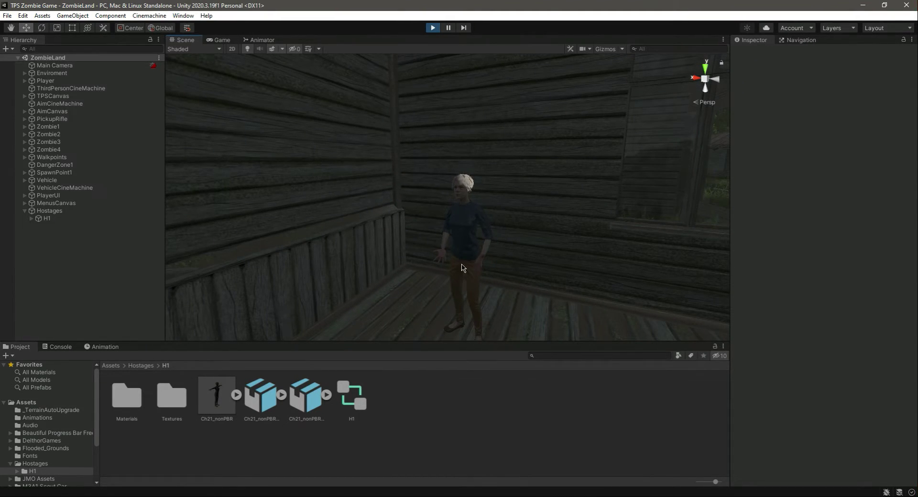
{"action": "right_click_drag", "start_coordinate": [462, 268], "coordinate": [493, 268]}
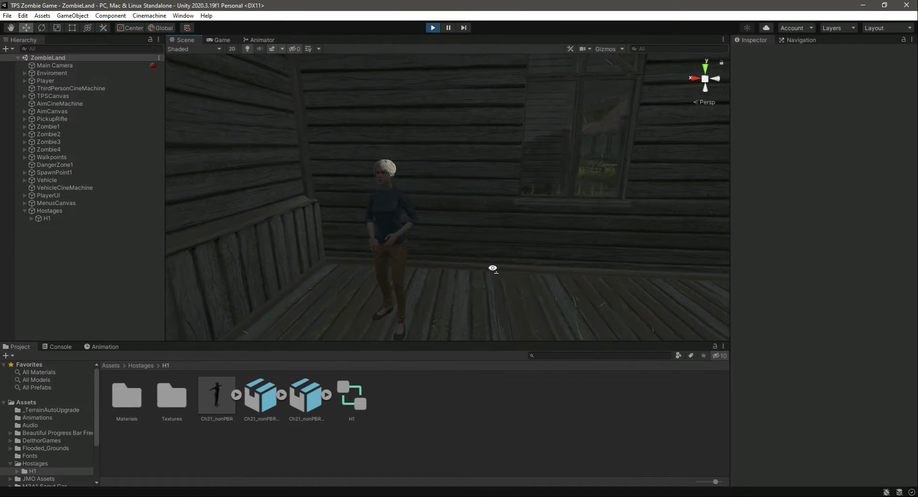
{"action": "key", "text": "s"}
{"action": "key", "text": "a"}
{"action": "key", "text": "w"}
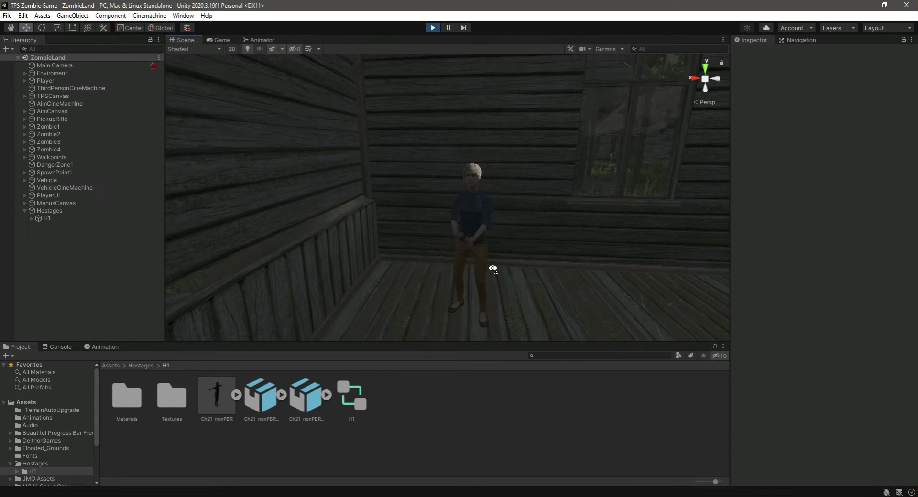
{"action": "left_click", "coordinate": [261, 40]}
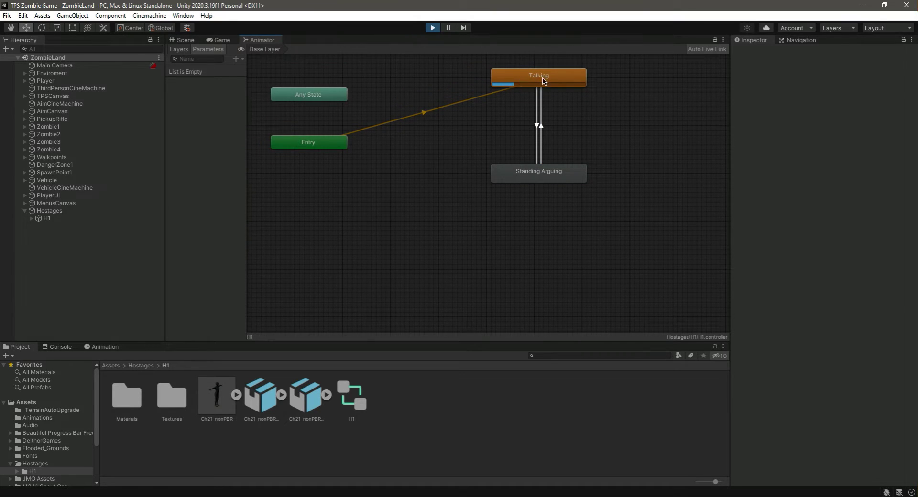
{"action": "left_click", "coordinate": [185, 40]}
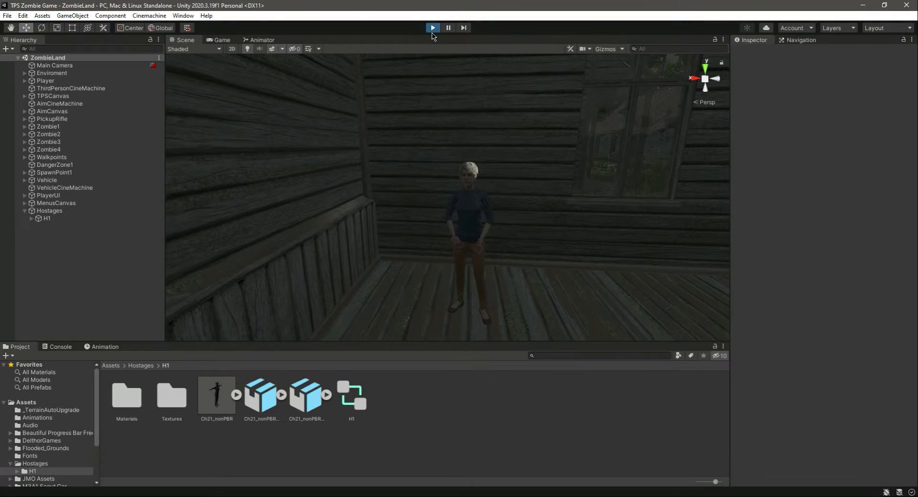
Stop the game and review the Hostages object and its H1 child in the Scene view
{"action": "left_click", "coordinate": [66, 212]}
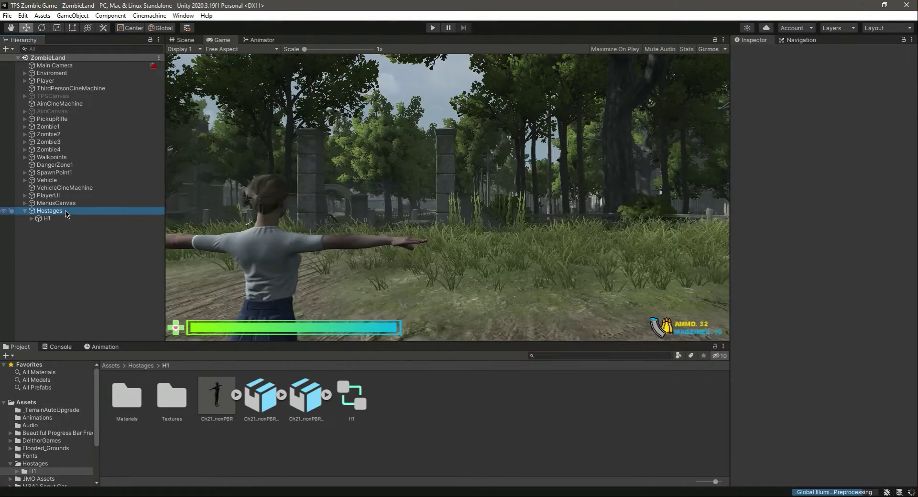
{"action": "left_click", "coordinate": [177, 42]}
{"action": "left_click", "coordinate": [65, 219]}
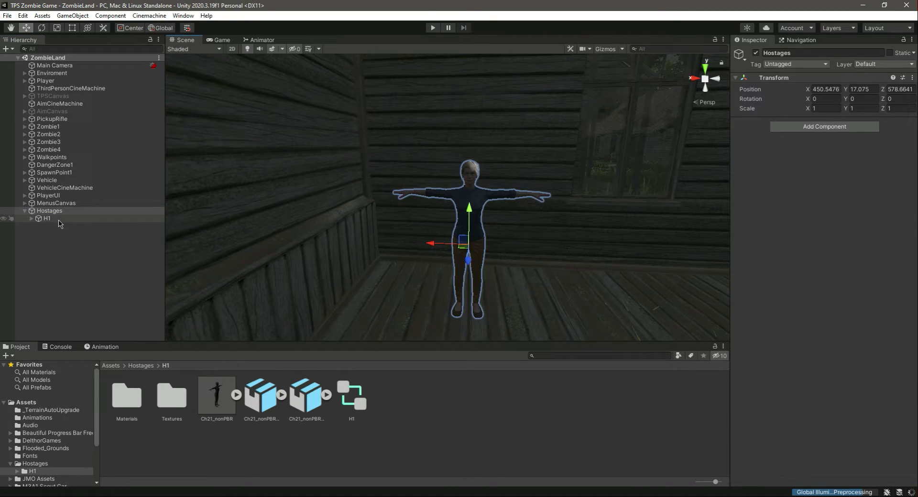
{"action": "left_click", "coordinate": [85, 253]}
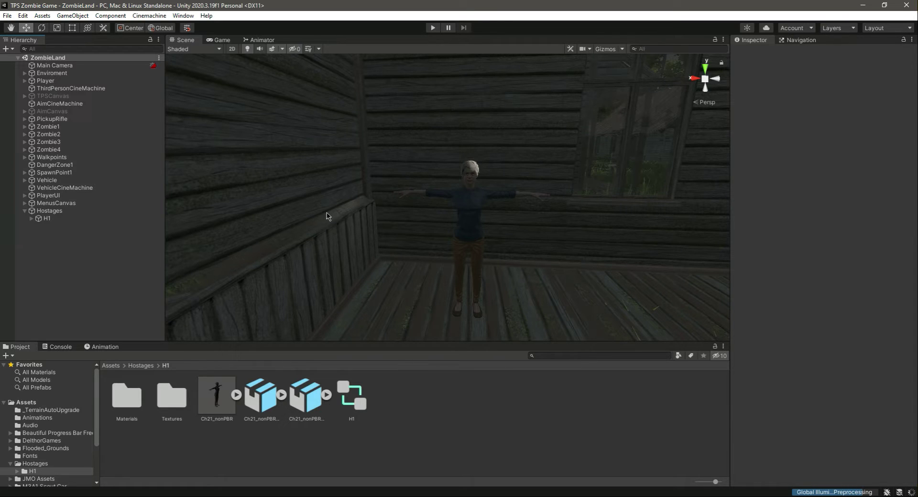
{"action": "right_click_drag", "start_coordinate": [549, 204], "coordinate": [451, 235]}
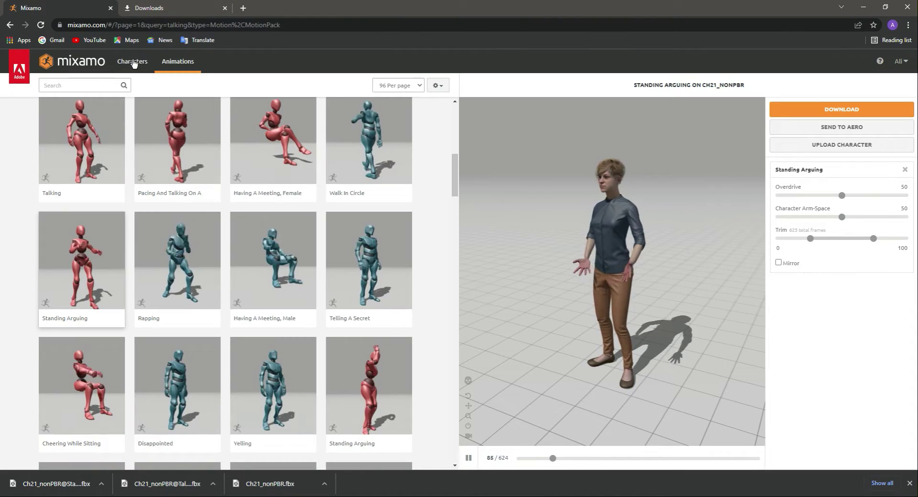
Clear the talking filter from the Mixamo character list and load the Sophie character in place of the current one
{"action": "left_click", "coordinate": [133, 62]}
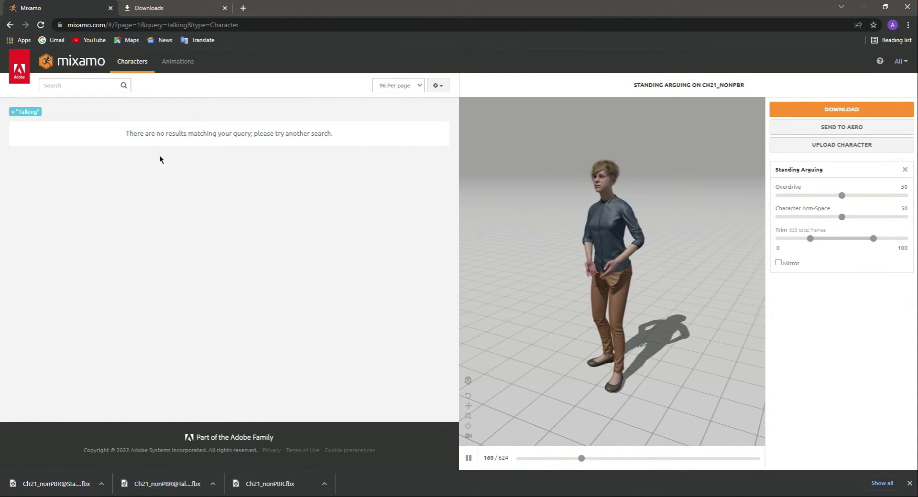
{"action": "left_click", "coordinate": [13, 112]}
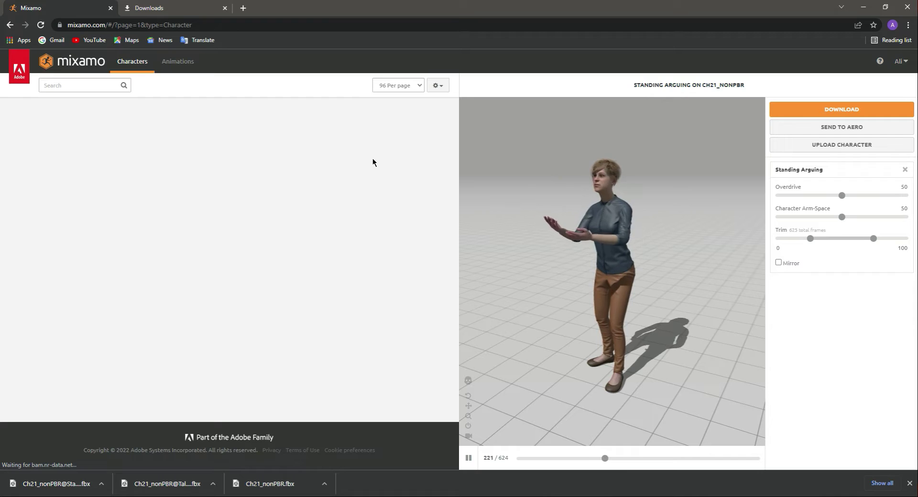
{"action": "left_click", "coordinate": [908, 483]}
{"action": "scroll", "coordinate": [222, 285], "scroll_direction": "down", "scroll_amount": 20}
{"action": "scroll", "coordinate": [222, 286], "scroll_direction": "down", "scroll_amount": 5}
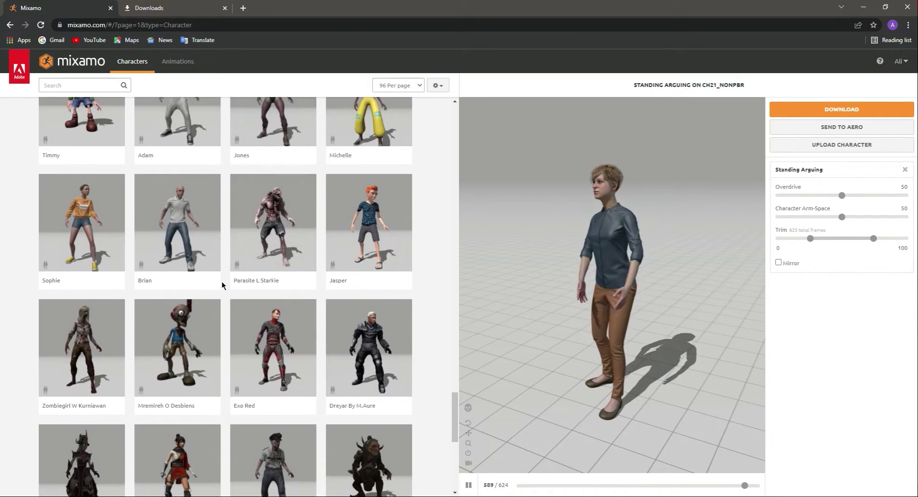
{"action": "left_click", "coordinate": [95, 258]}
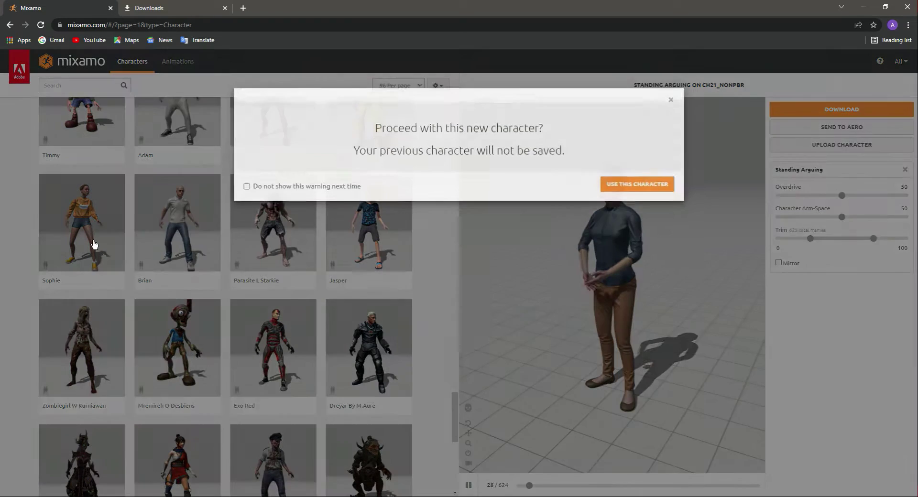
{"action": "left_click", "coordinate": [639, 193]}
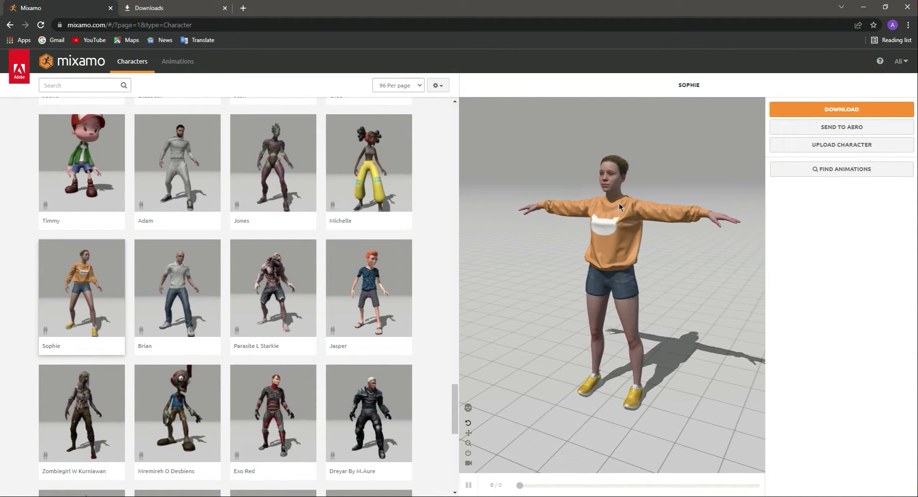
{"action": "left_click_drag", "start_coordinate": [618, 203], "coordinate": [617, 230]}
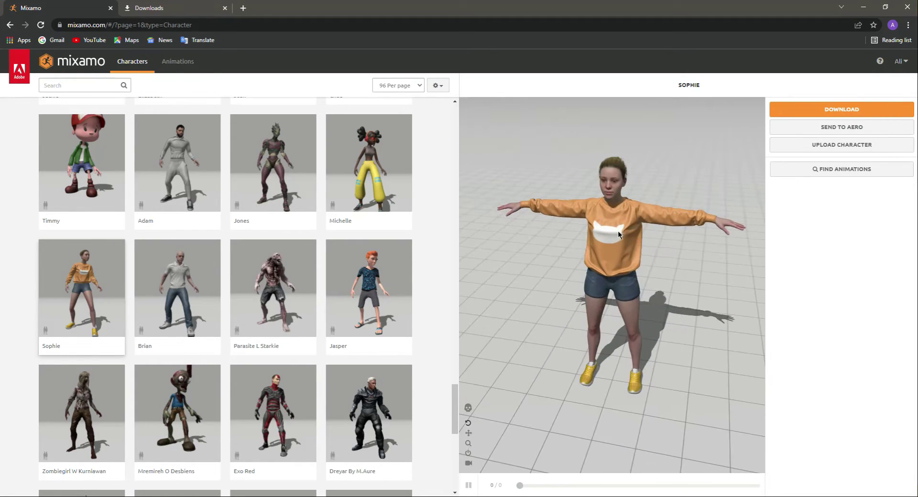
Download the Sophie character in FBX for Unity format with the T-pose
{"action": "left_click", "coordinate": [831, 111]}
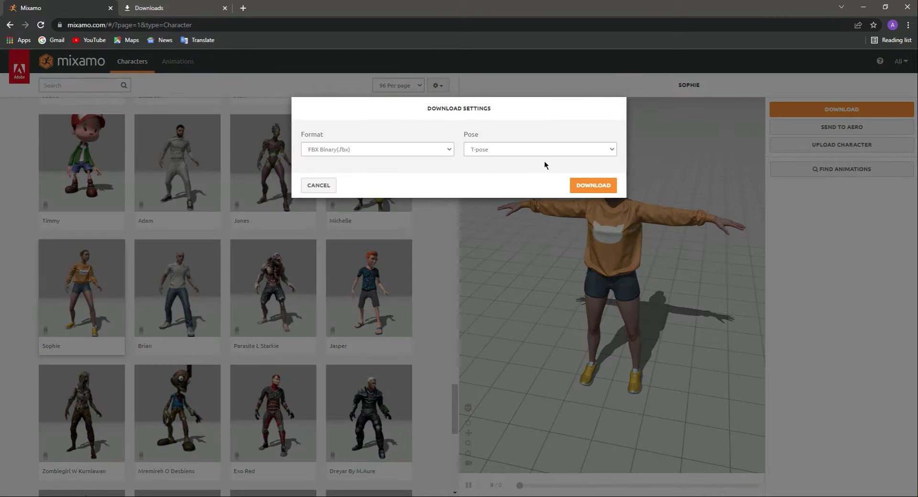
{"action": "left_click", "coordinate": [388, 150]}
{"action": "left_click", "coordinate": [392, 176]}
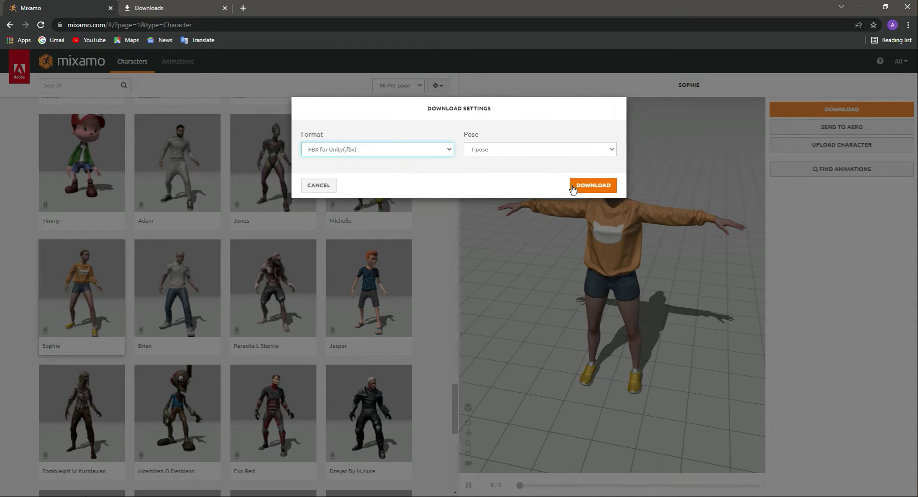
{"action": "left_click", "coordinate": [579, 188]}
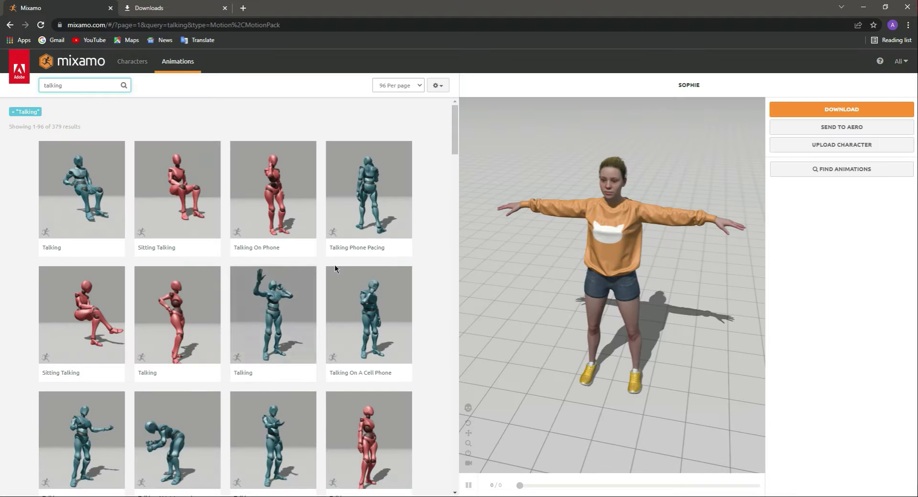
Apply a standing Talking animation from the talking search results to Sophie
{"action": "scroll", "coordinate": [289, 353], "scroll_direction": "down", "scroll_amount": 5}
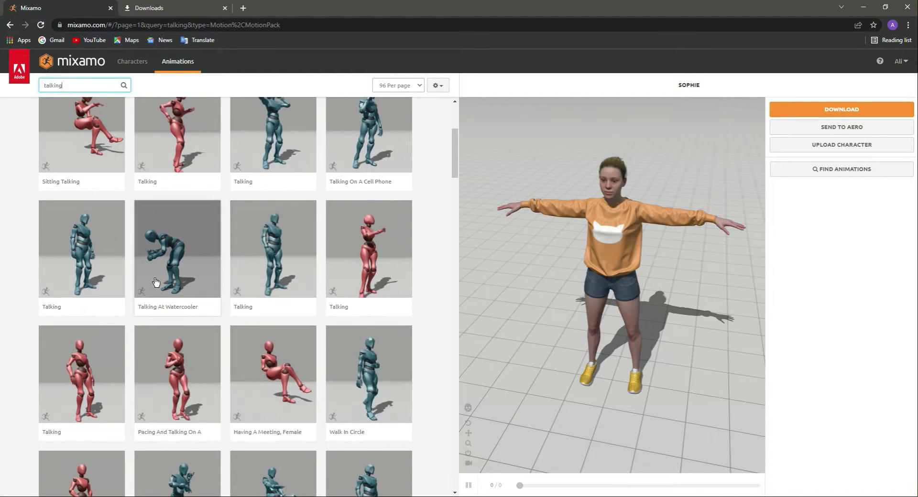
{"action": "left_click", "coordinate": [99, 266]}
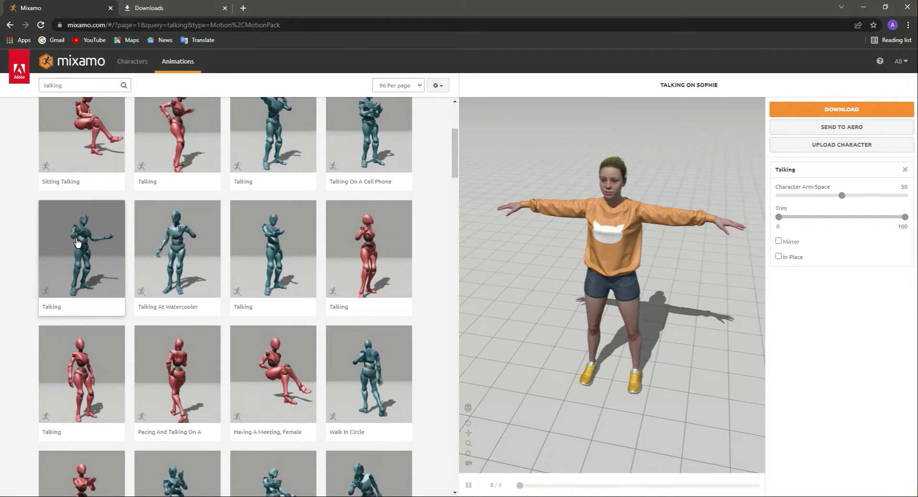
{"action": "scroll", "coordinate": [79, 246], "scroll_direction": "down", "scroll_amount": 10}
{"action": "scroll", "coordinate": [83, 262], "scroll_direction": "down", "scroll_amount": 10}
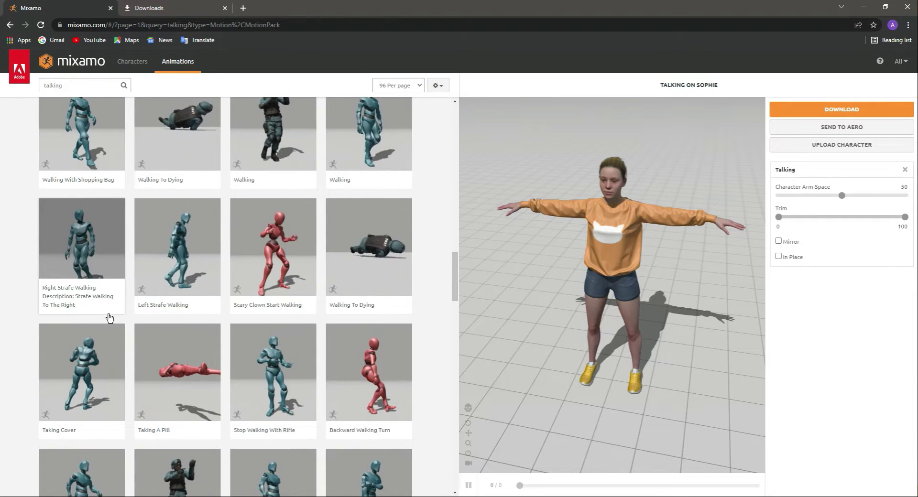
{"action": "scroll", "coordinate": [110, 318], "scroll_direction": "down", "scroll_amount": 3}
{"action": "left_click", "coordinate": [175, 337]}
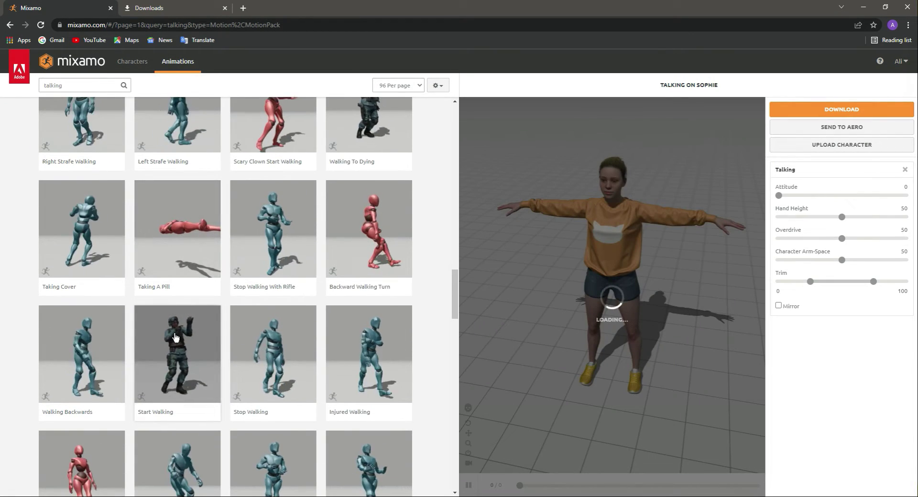
{"action": "scroll", "coordinate": [209, 363], "scroll_direction": "down", "scroll_amount": 4}
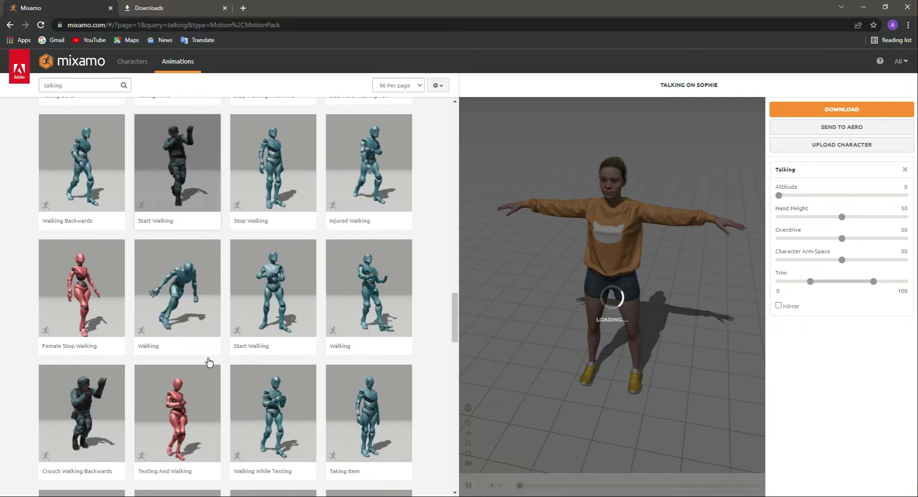
{"action": "scroll", "coordinate": [218, 366], "scroll_direction": "up", "scroll_amount": 15}
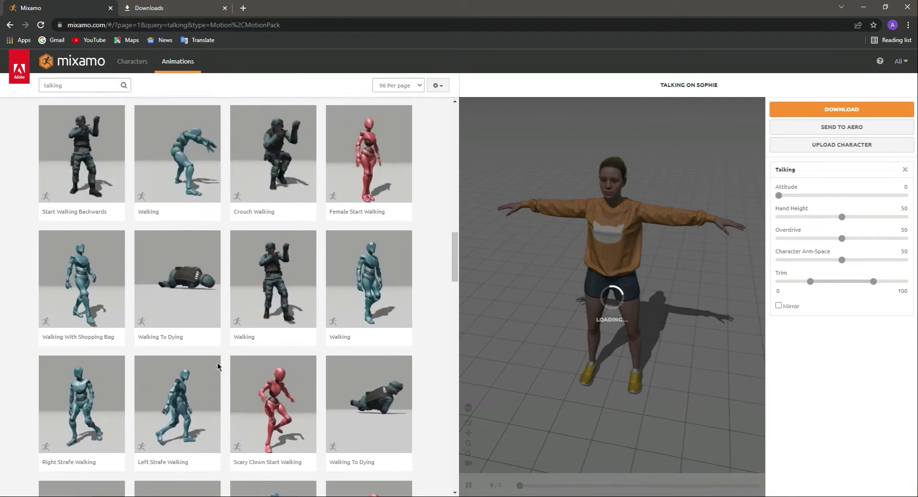
{"action": "scroll", "coordinate": [217, 366], "scroll_direction": "up", "scroll_amount": 4}
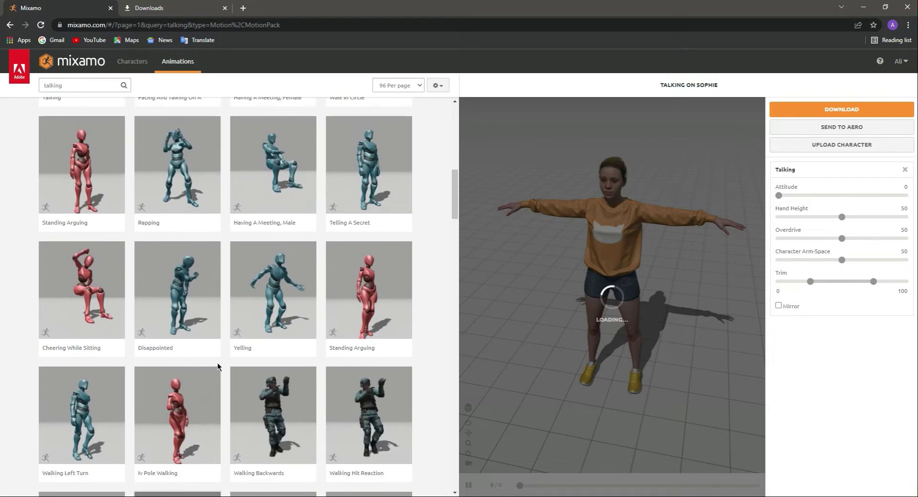
{"action": "scroll", "coordinate": [218, 366], "scroll_direction": "up", "scroll_amount": 1}
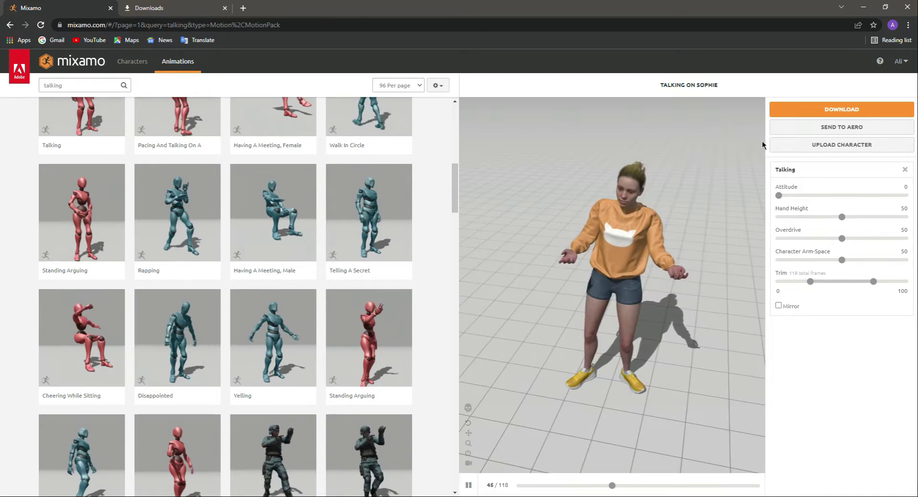
Download Sophie's Talking animation as FBX for Unity without skin at 30 frames per second
{"action": "left_click", "coordinate": [816, 117]}
{"action": "left_click", "coordinate": [595, 152]}
{"action": "left_click", "coordinate": [598, 168]}
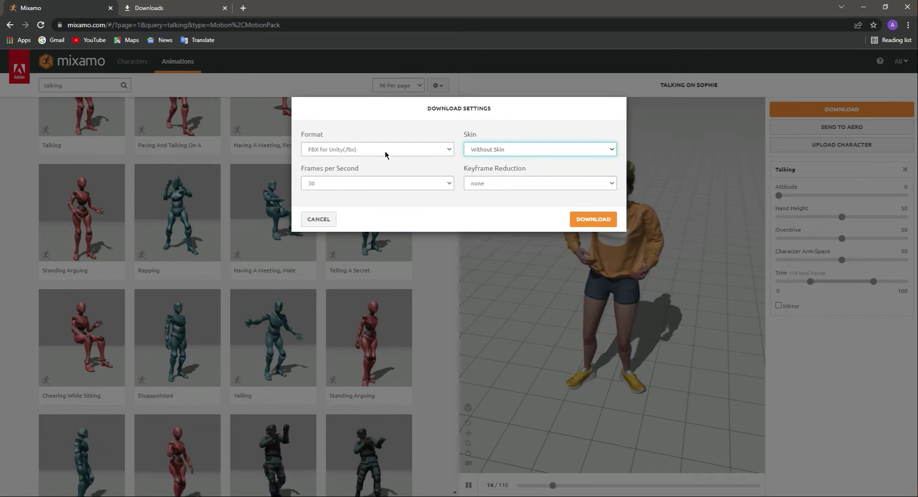
{"action": "left_click", "coordinate": [592, 219]}
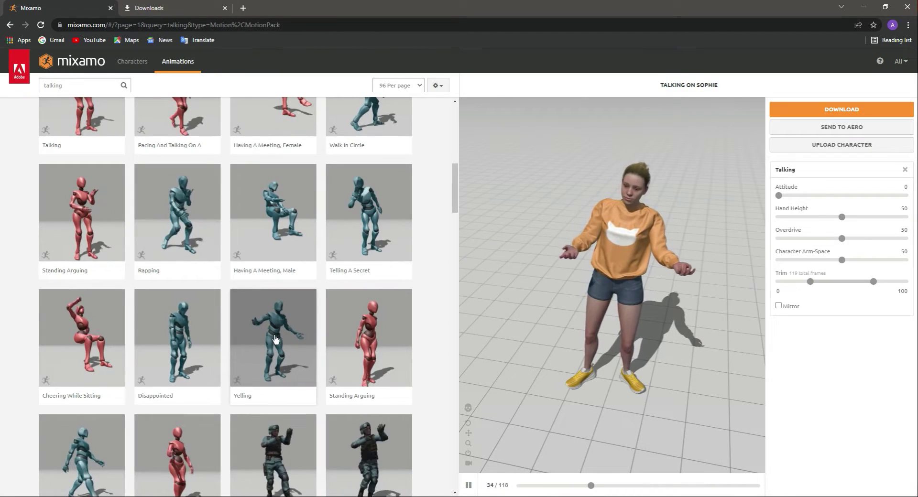
Apply the Yelling animation to Sophie and download it as FBX for Unity without skin
{"action": "left_click", "coordinate": [276, 347]}
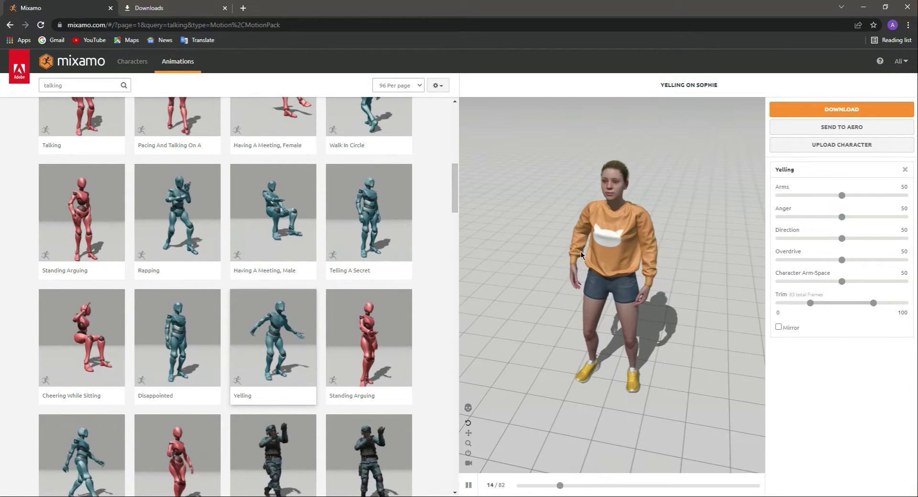
{"action": "left_click", "coordinate": [825, 117]}
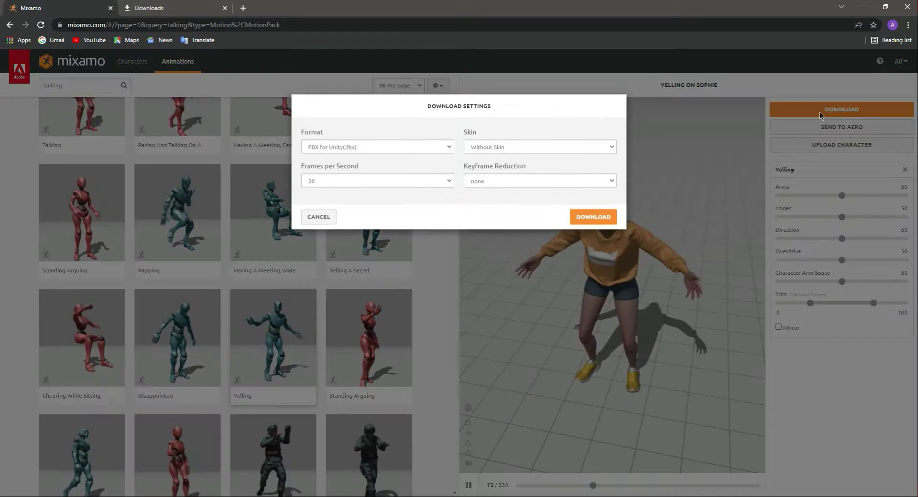
{"action": "left_click", "coordinate": [584, 219]}
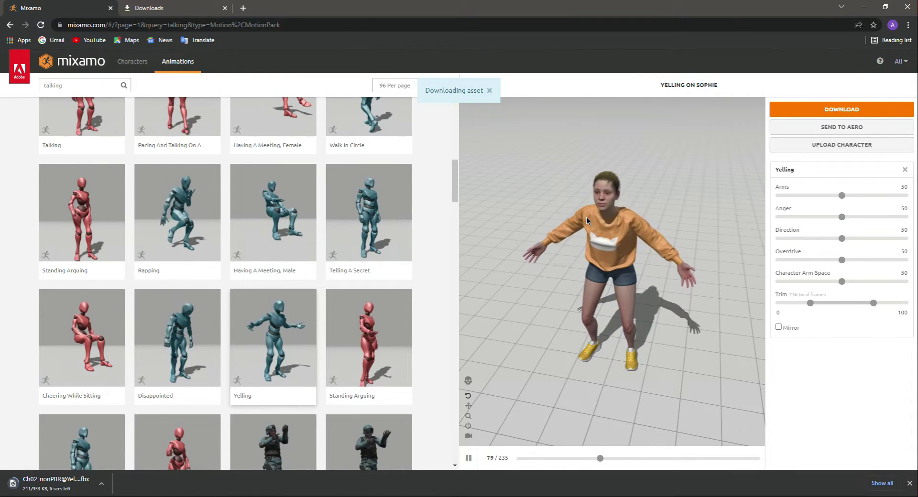
{"action": "left_click", "coordinate": [909, 483]}
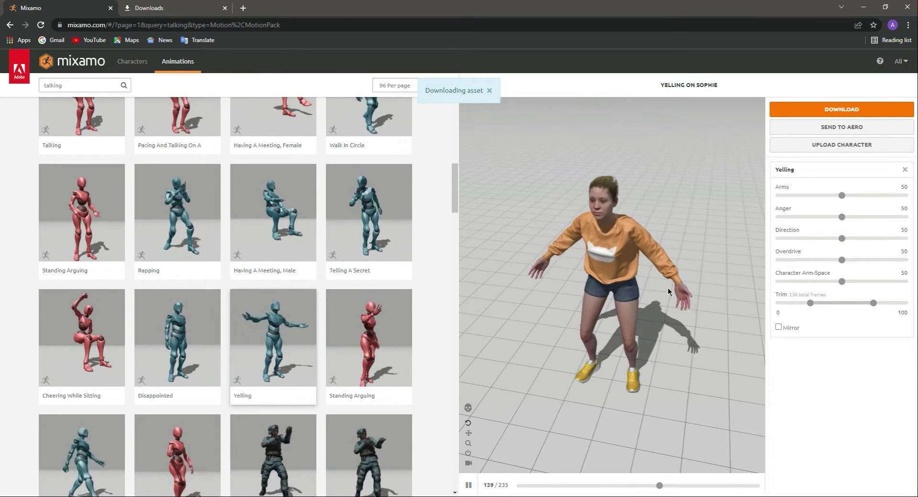
Switch to Unity, create an H2 folder inside the Hostages assets folder, and add the downloaded Ch02_nonPBR files to it
{"action": "key", "text": "super+d"}
{"action": "left_click", "coordinate": [432, 402]}
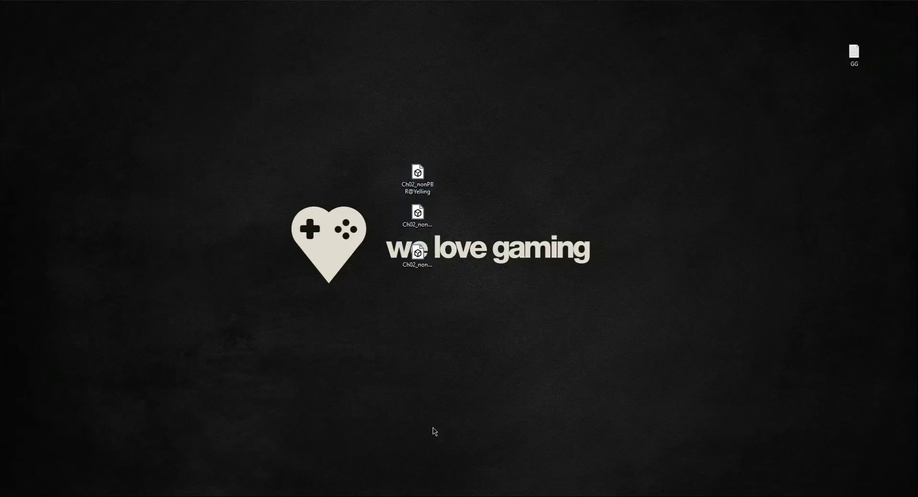
{"action": "left_click", "coordinate": [425, 496]}
{"action": "left_click", "coordinate": [141, 364]}
{"action": "right_click", "coordinate": [224, 426]}
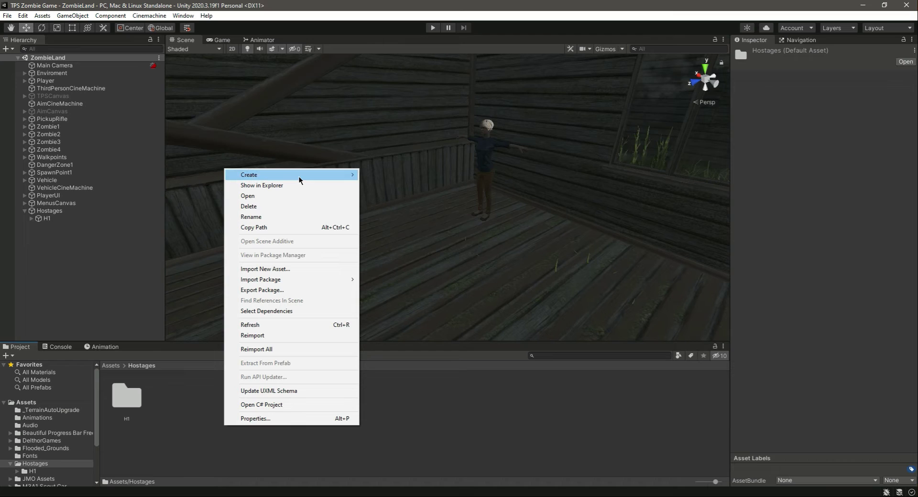
{"action": "mouse_move", "coordinate": [299, 175]}
{"action": "left_click", "coordinate": [403, 108]}
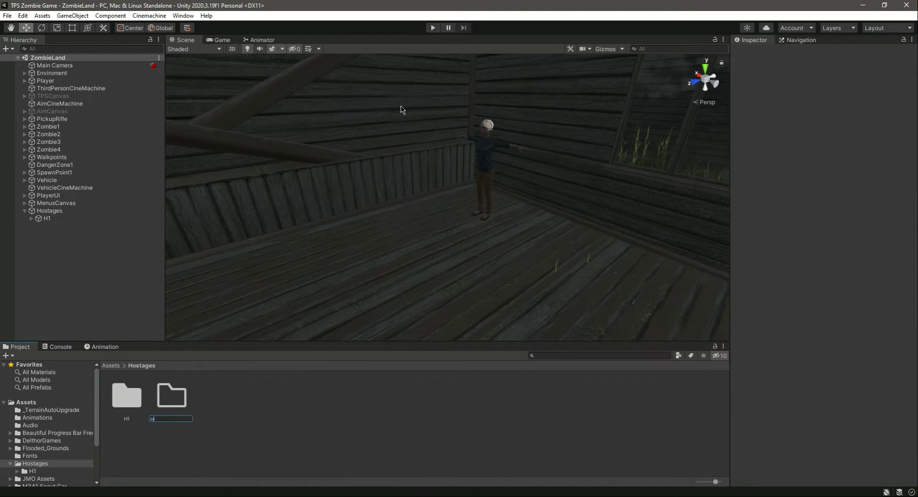
{"action": "key", "text": "Return"}
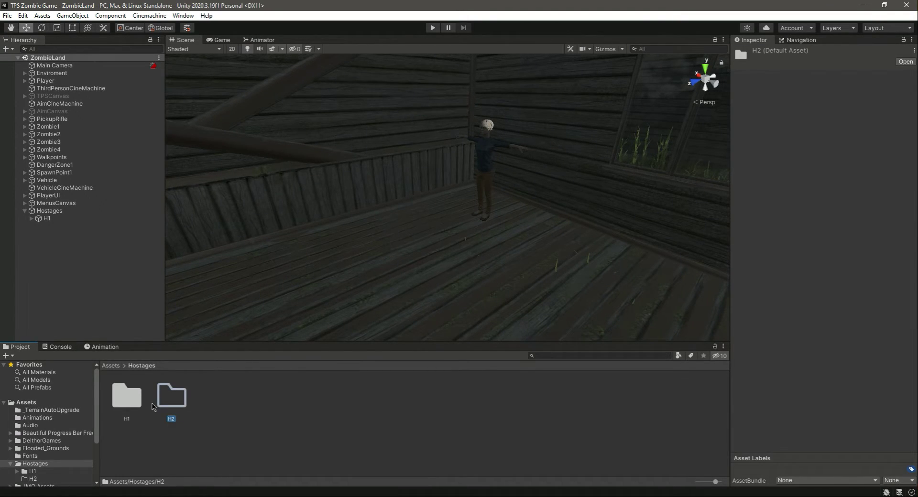
{"action": "double_click", "coordinate": [168, 401]}
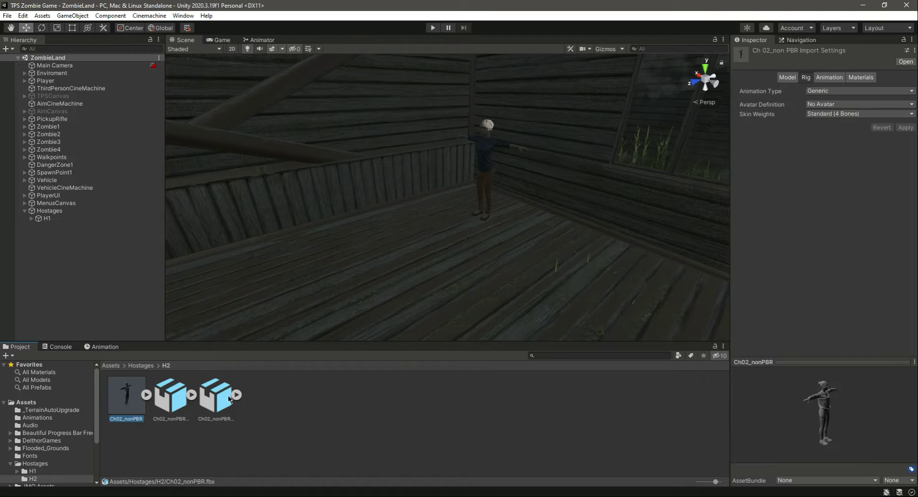
Create two folders named Textures and Materials inside the H2 folder
{"action": "left_click", "coordinate": [326, 417]}
{"action": "right_click", "coordinate": [325, 416]}
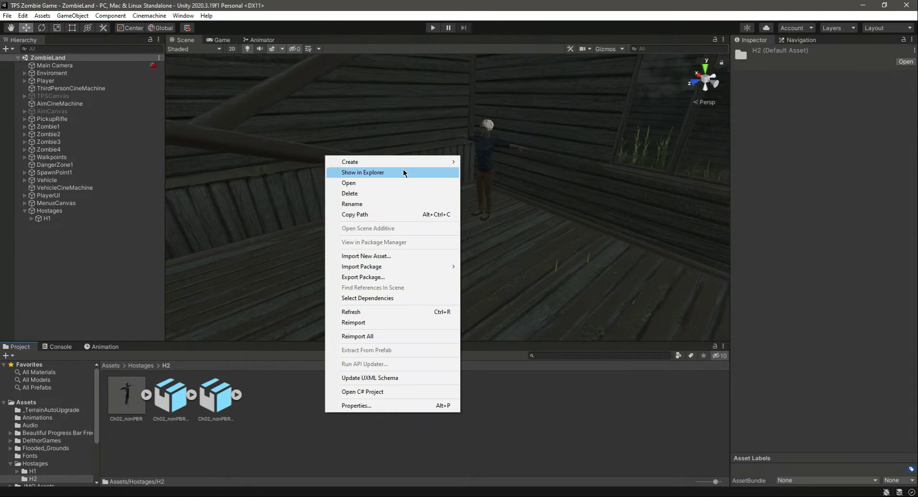
{"action": "mouse_move", "coordinate": [420, 163]}
{"action": "left_click", "coordinate": [484, 108]}
{"action": "type", "text": "Textures"}
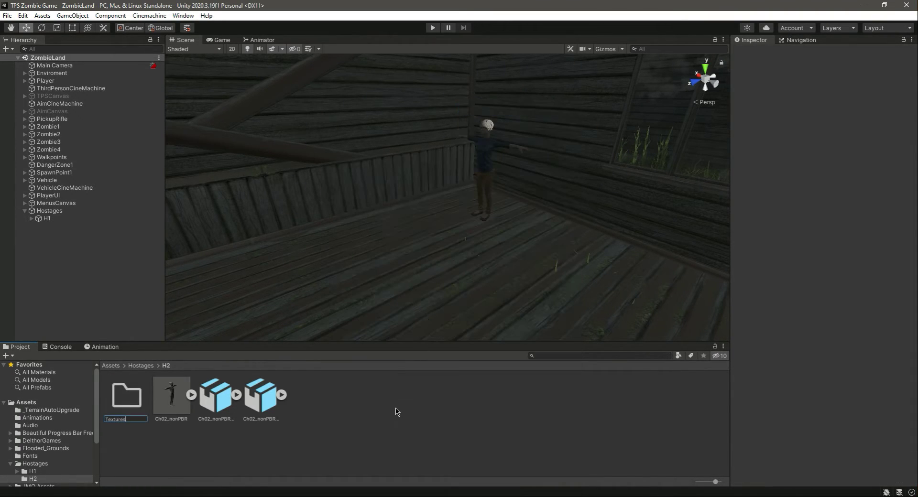
{"action": "left_click", "coordinate": [396, 411]}
{"action": "right_click", "coordinate": [396, 411]}
{"action": "mouse_move", "coordinate": [450, 158]}
{"action": "left_click", "coordinate": [554, 108]}
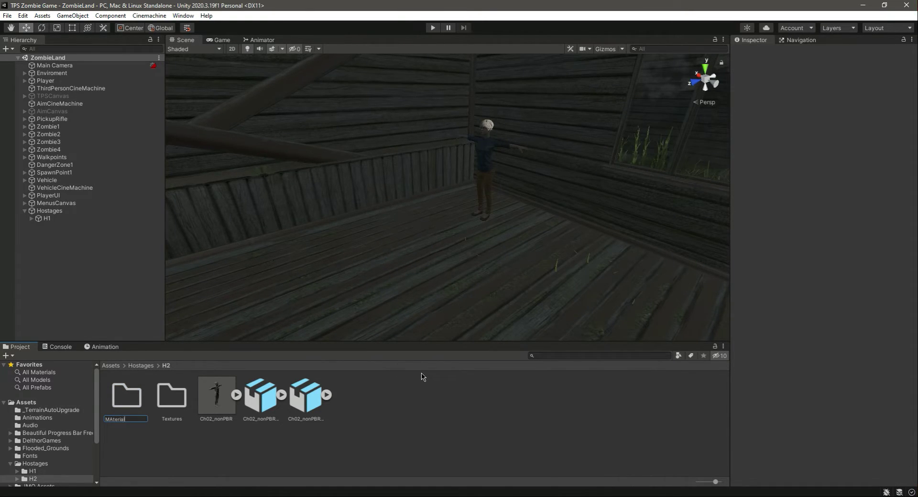
{"action": "key", "text": "Return"}
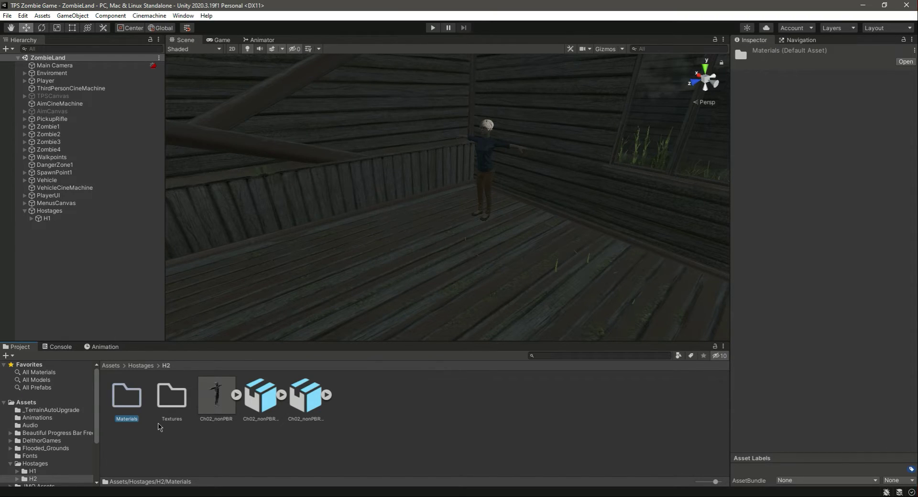
Set the Ch02_nonPBR model's avatar definition to Create From This Model and apply the rig change
{"action": "left_click", "coordinate": [216, 396]}
{"action": "left_click", "coordinate": [835, 105]}
{"action": "left_click", "coordinate": [837, 127]}
{"action": "left_click", "coordinate": [905, 147]}
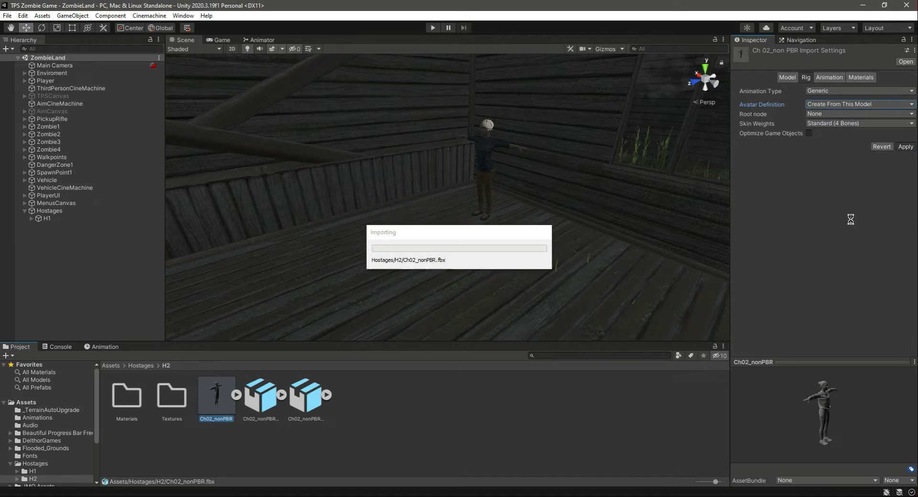
Extract the Ch02_nonPBR model's textures into the Textures folder inside H2
{"action": "left_click", "coordinate": [855, 81]}
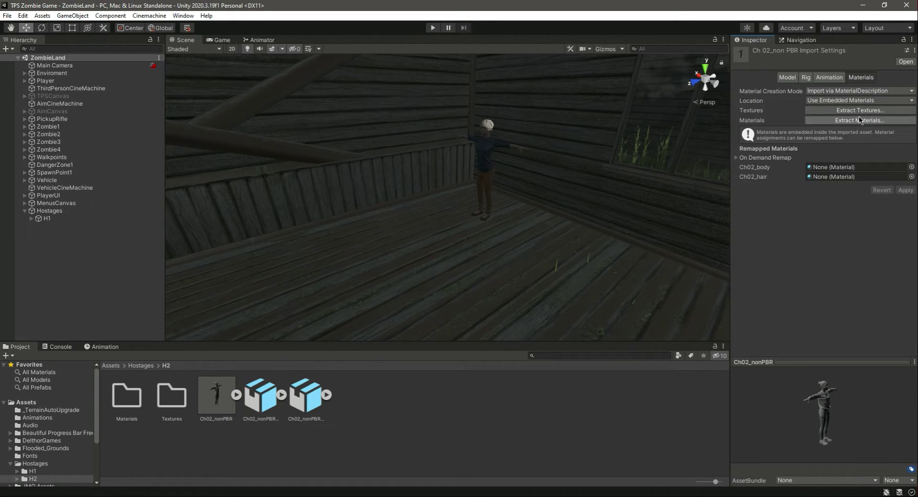
{"action": "left_click", "coordinate": [859, 110]}
{"action": "left_click", "coordinate": [120, 100]}
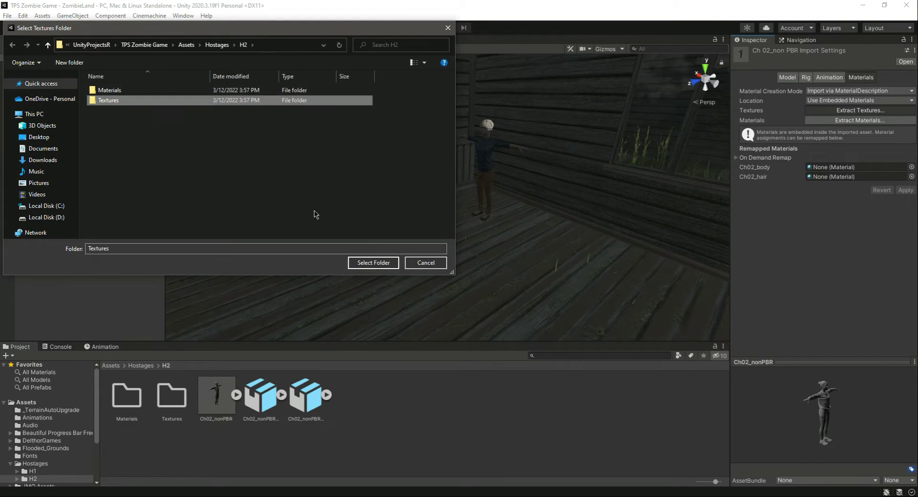
{"action": "left_click", "coordinate": [374, 263]}
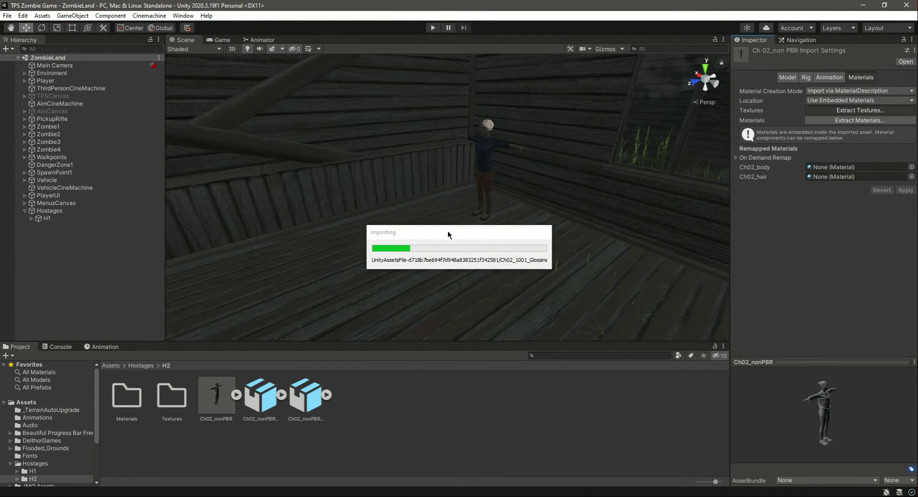
{"action": "left_click", "coordinate": [367, 292]}
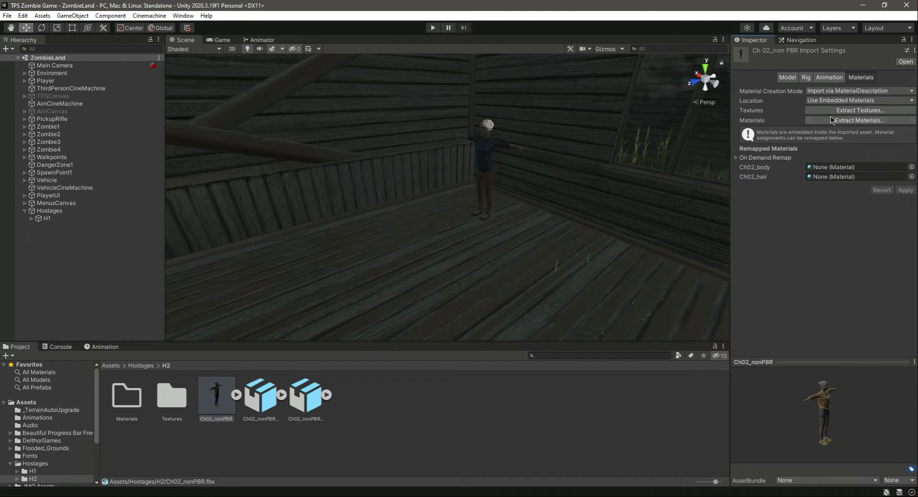
Extract the Ch02_nonPBR model's materials into the Materials folder inside H2
{"action": "left_click", "coordinate": [827, 121]}
{"action": "left_click", "coordinate": [229, 90]}
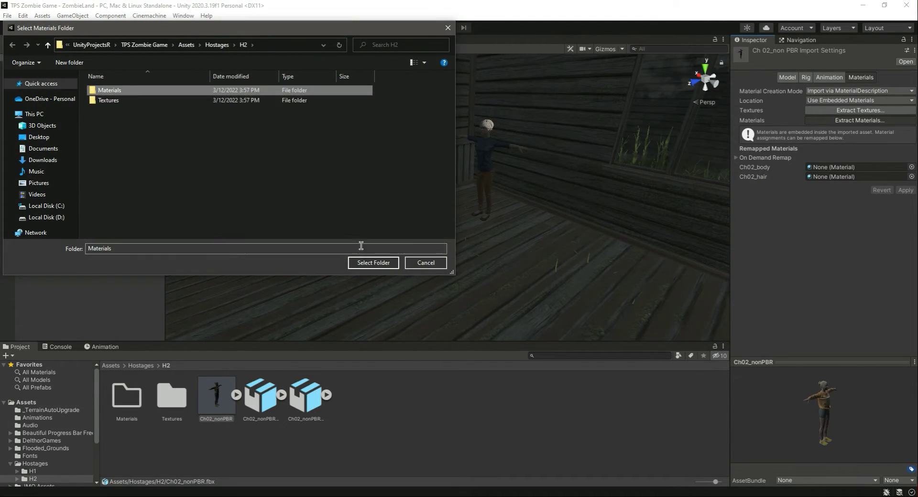
{"action": "left_click", "coordinate": [373, 262]}
{"action": "left_click", "coordinate": [416, 232]}
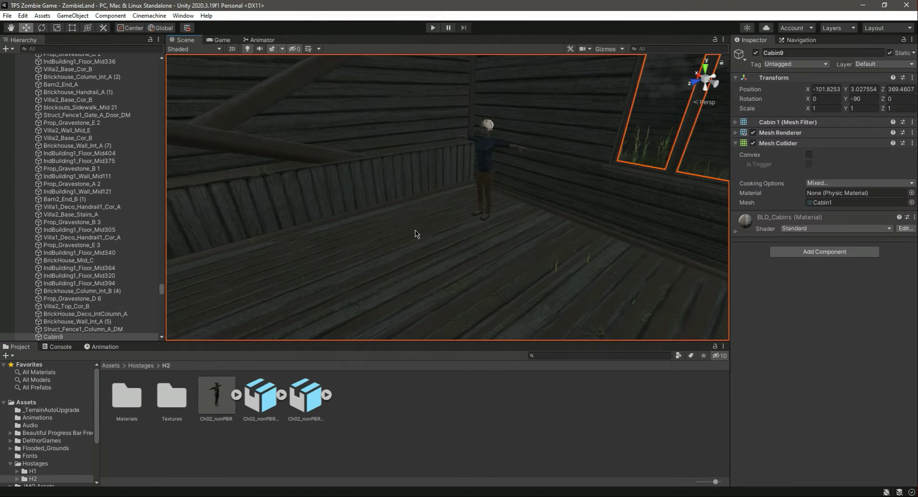
{"action": "left_click_drag", "start_coordinate": [161, 292], "coordinate": [161, 60]}
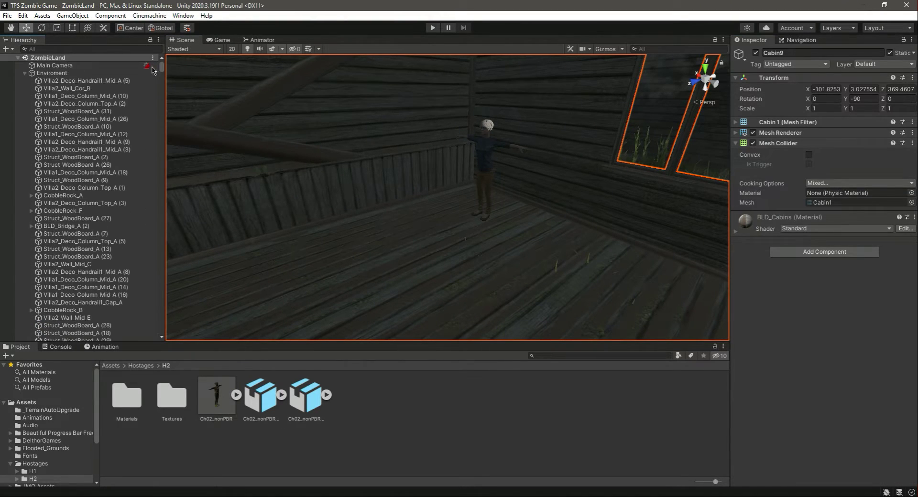
{"action": "left_click", "coordinate": [25, 73]}
{"action": "left_click", "coordinate": [91, 258]}
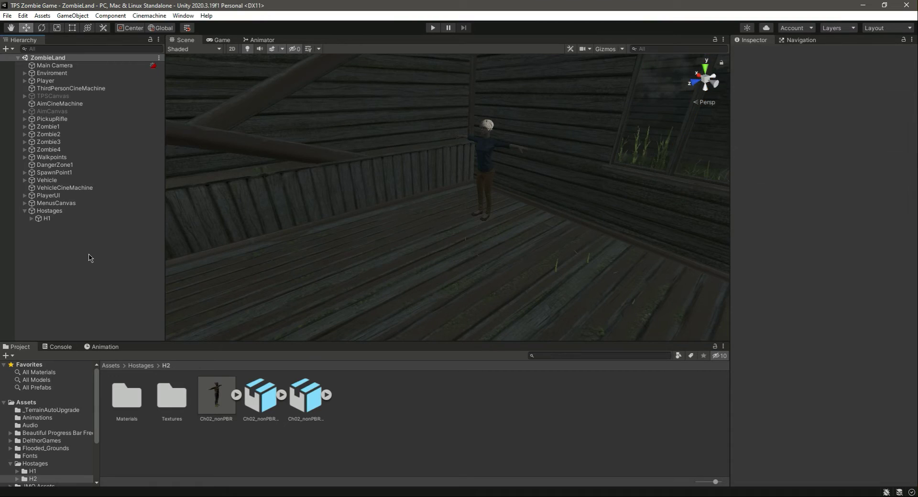
Place the Ch02_nonPBR model on the cabin floor near the first hostage and set its Y rotation to 180
{"action": "left_click", "coordinate": [24, 210]}
{"action": "left_click", "coordinate": [211, 400]}
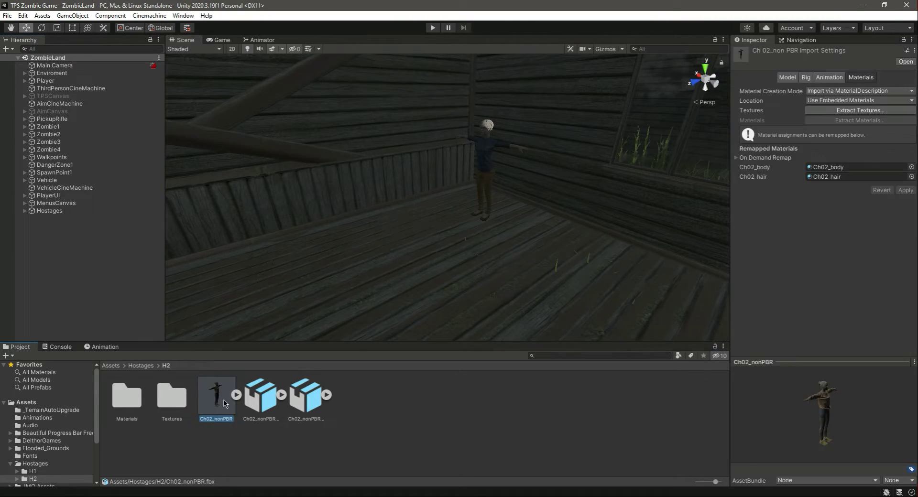
{"action": "left_click", "coordinate": [51, 212]}
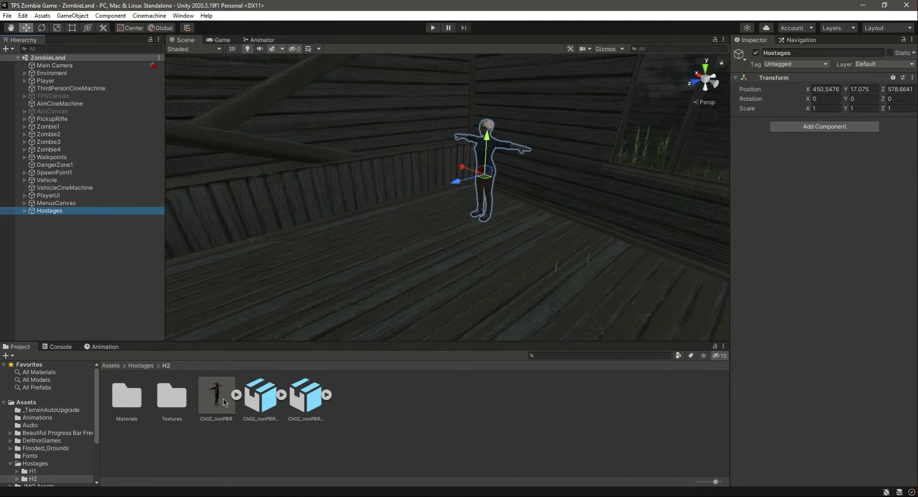
{"action": "left_click_drag", "start_coordinate": [217, 415], "coordinate": [395, 248]}
{"action": "type", "text": "90"}
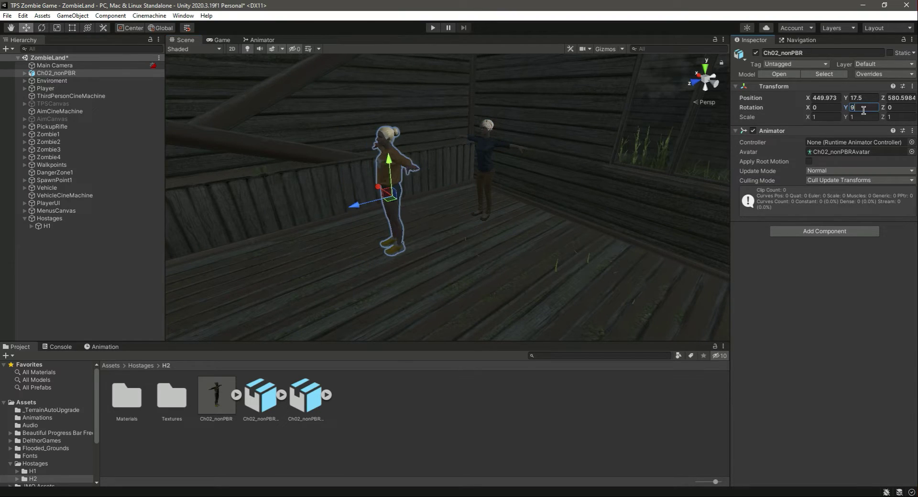
{"action": "key", "text": "BackSpace"}
{"action": "key", "text": "BackSpace"}
{"action": "type", "text": "180"}
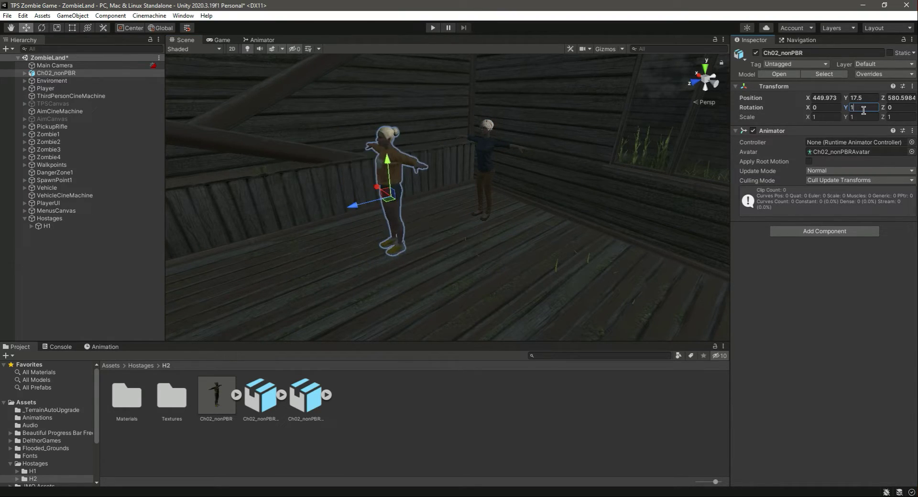
Move the placed Ch02_nonPBR model under the Hostages object and unpack its prefab
{"action": "left_click_drag", "start_coordinate": [60, 73], "coordinate": [52, 228]}
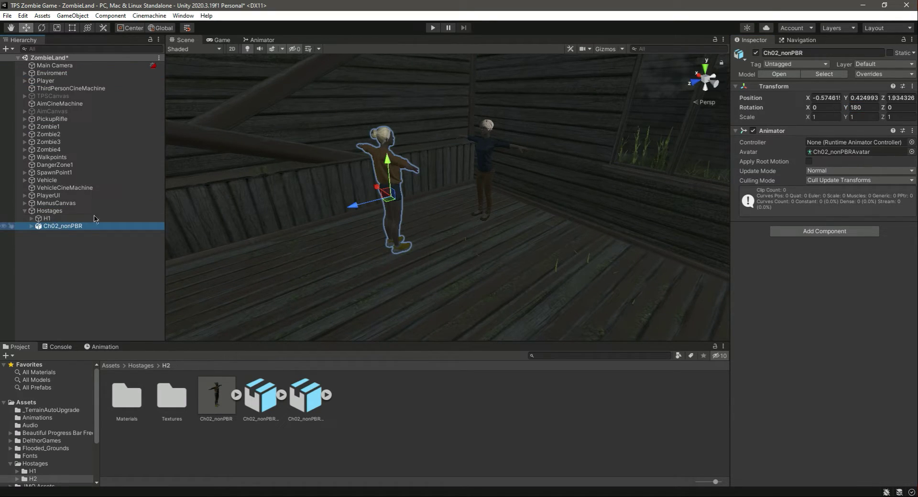
{"action": "right_click", "coordinate": [56, 227]}
{"action": "mouse_move", "coordinate": [114, 344]}
{"action": "left_click", "coordinate": [182, 385]}
Rename the Ch02_nonPBR object under Hostages as H2
{"action": "left_click", "coordinate": [62, 218]}
{"action": "left_click", "coordinate": [68, 227]}
{"action": "left_click", "coordinate": [833, 53]}
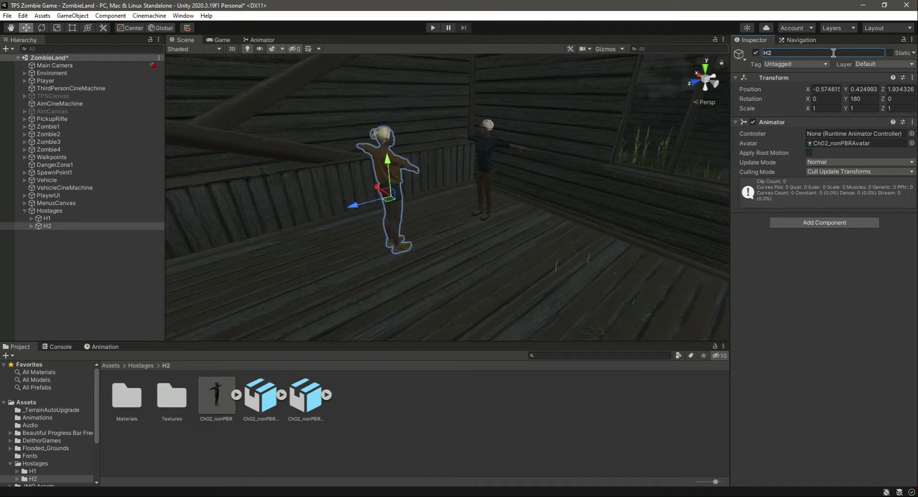
Try to assign the Ch02_nonPBR model's avatar asset as the controller of H2's Animator
{"action": "left_click", "coordinate": [236, 395]}
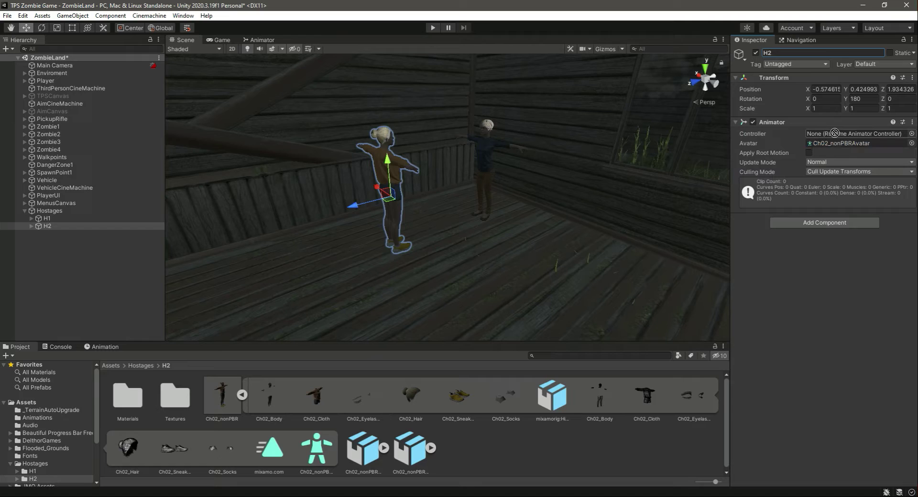
{"action": "left_click_drag", "start_coordinate": [315, 448], "coordinate": [869, 132]}
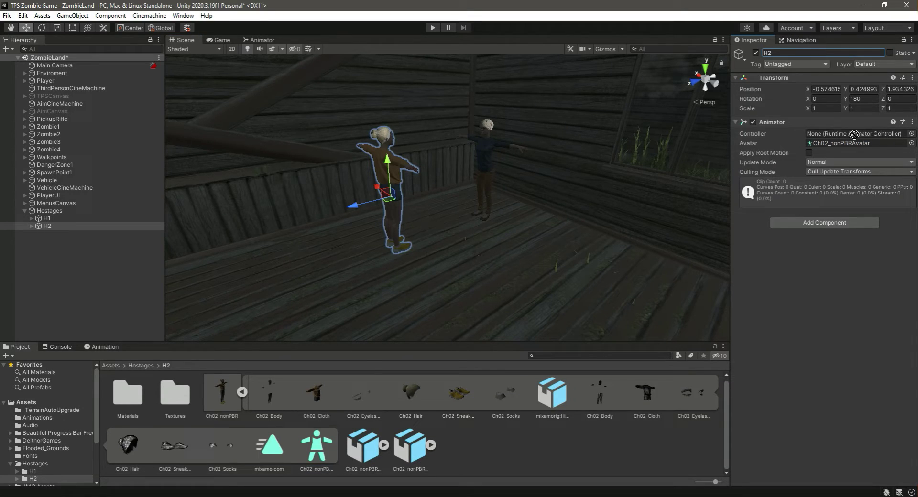
{"action": "left_click", "coordinate": [242, 392]}
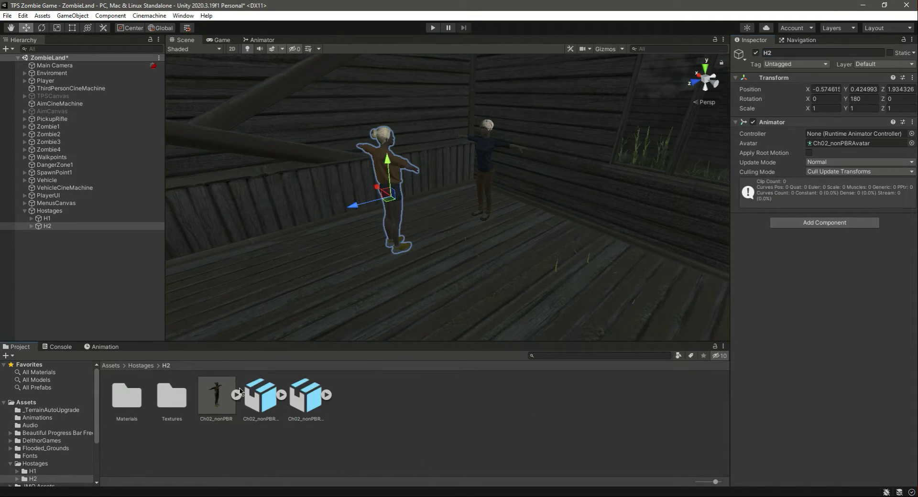
{"action": "left_click", "coordinate": [423, 466]}
{"action": "left_click", "coordinate": [239, 395]}
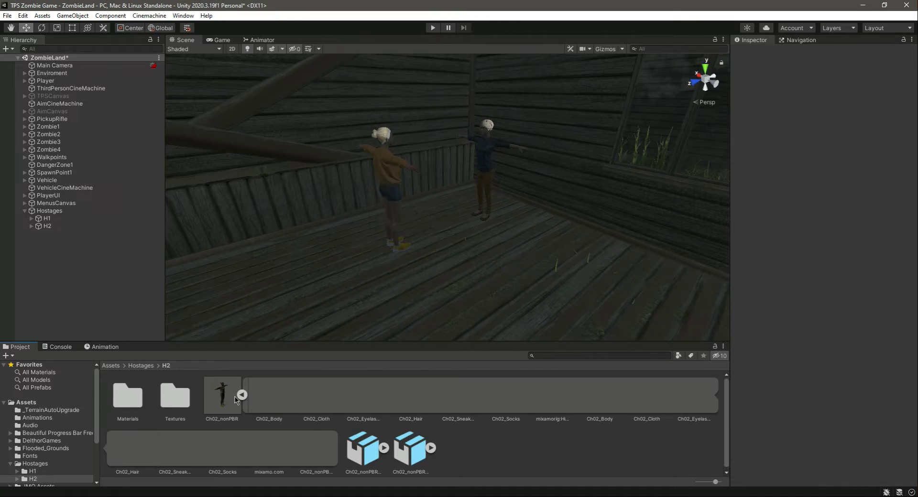
{"action": "left_click", "coordinate": [241, 395]}
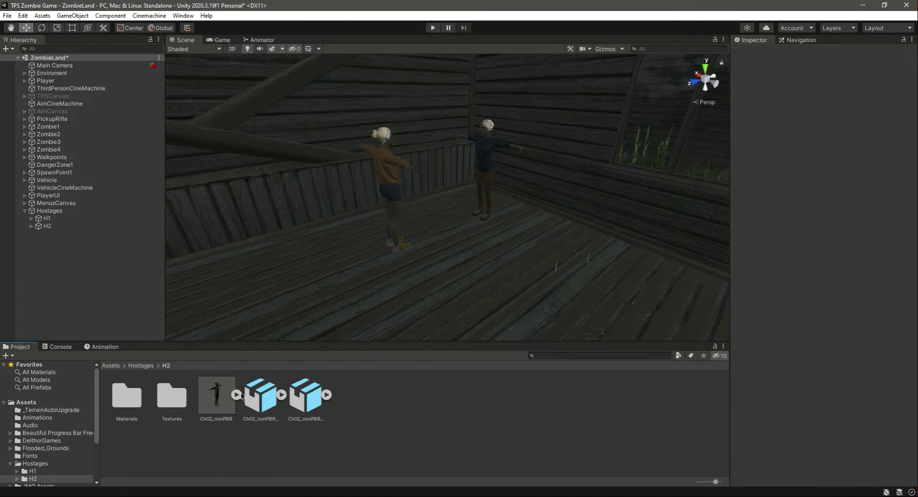
Create an animator controller named H2 in the H2 assets folder
{"action": "right_click", "coordinate": [427, 403]}
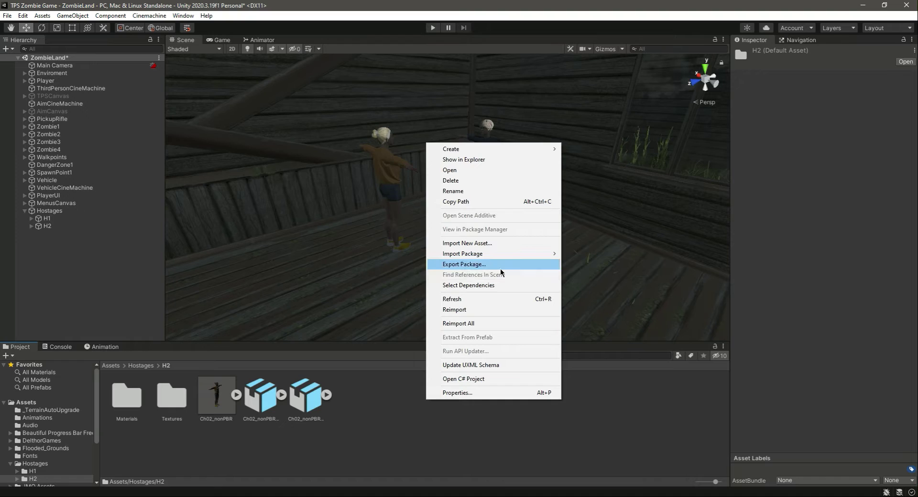
{"action": "mouse_move", "coordinate": [522, 149]}
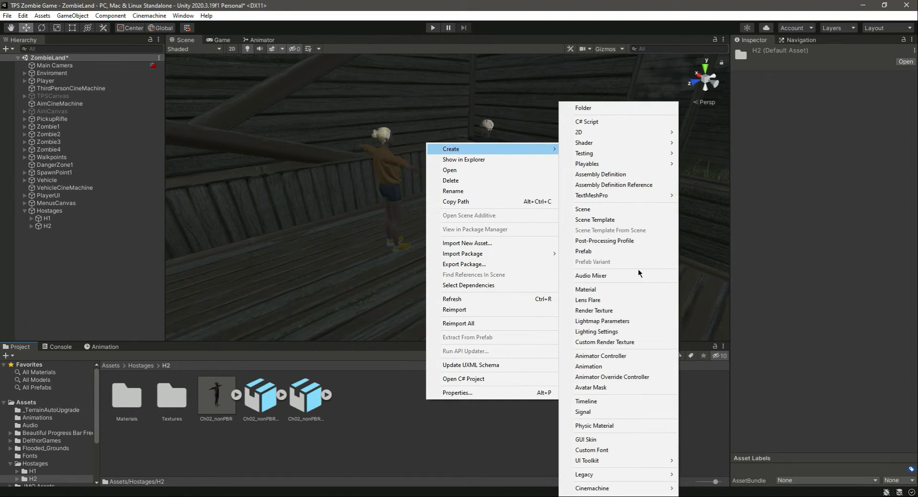
{"action": "left_click", "coordinate": [614, 357]}
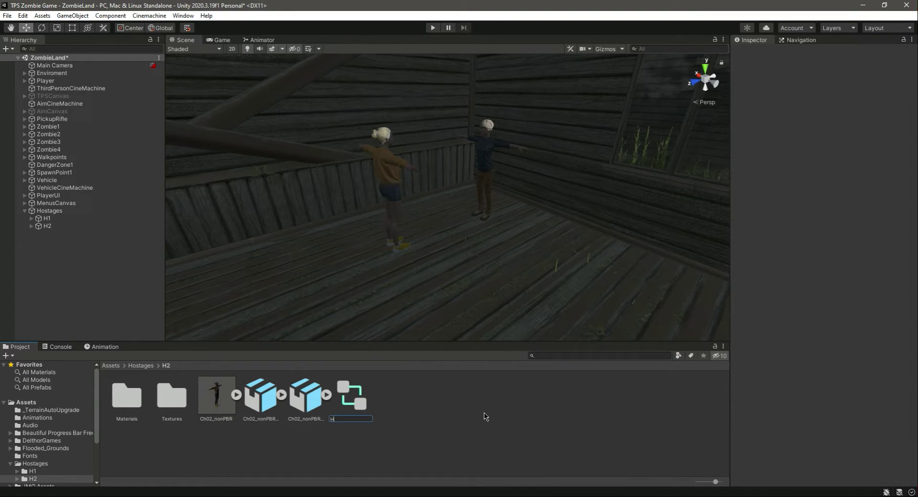
{"action": "type", "text": "H2"}
{"action": "key", "text": "Return"}
Open the H2 controller, move its Exit node above Any State, and add the Talking and Yelling clips as states
{"action": "double_click", "coordinate": [349, 401]}
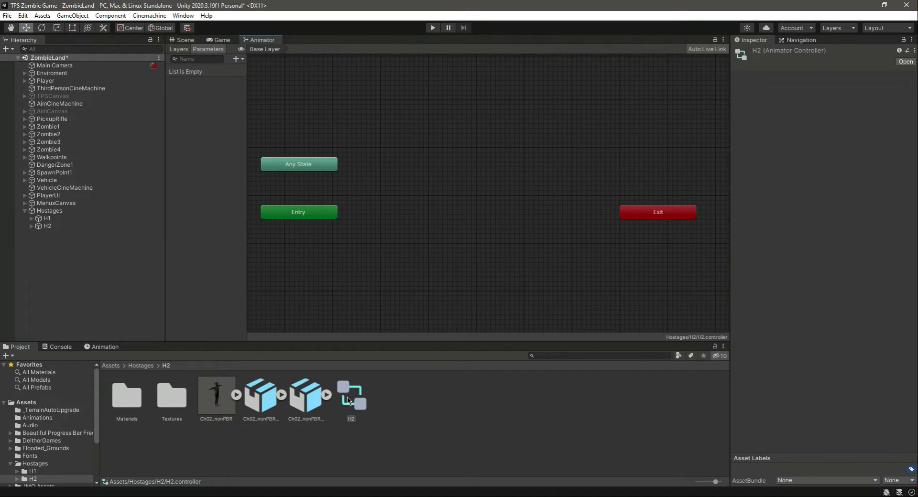
{"action": "left_click_drag", "start_coordinate": [669, 214], "coordinate": [320, 134]}
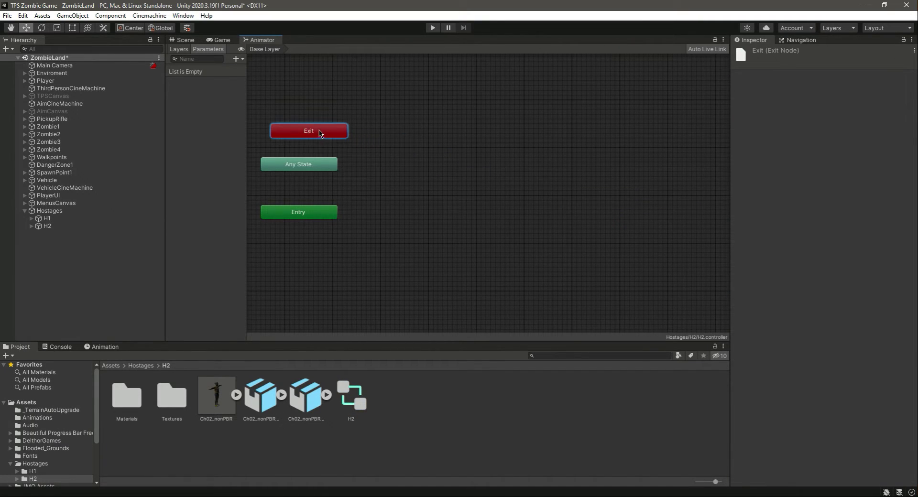
{"action": "left_click", "coordinate": [265, 394]}
{"action": "left_click_drag", "start_coordinate": [526, 139], "coordinate": [471, 145]}
{"action": "left_click_drag", "start_coordinate": [491, 240], "coordinate": [471, 241]}
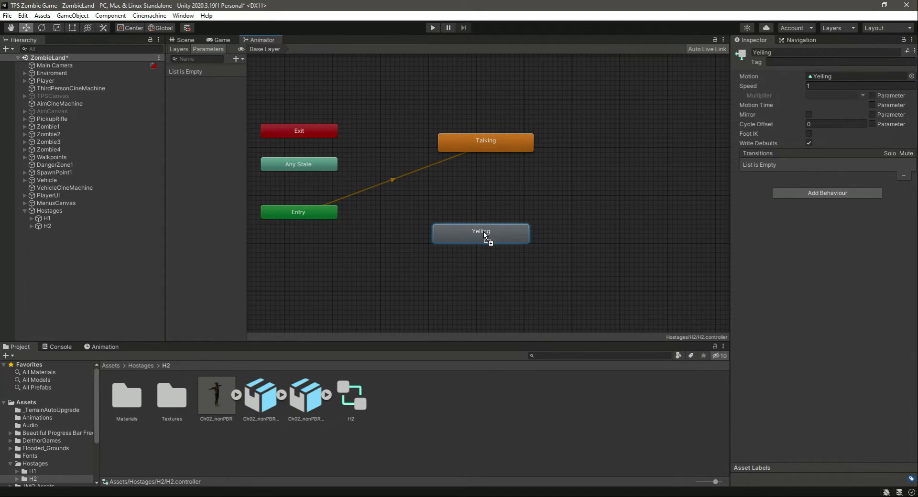
Make transitions from Talking to Yelling and from Yelling back to Talking, and save the project
{"action": "right_click", "coordinate": [481, 146]}
{"action": "left_click", "coordinate": [497, 148]}
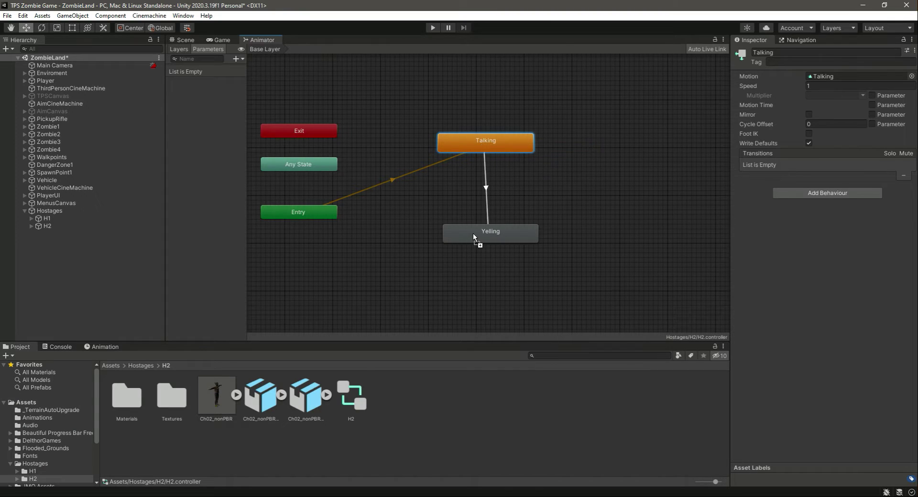
{"action": "left_click", "coordinate": [472, 233]}
{"action": "right_click", "coordinate": [499, 234]}
{"action": "left_click", "coordinate": [513, 239]}
{"action": "left_click", "coordinate": [501, 137]}
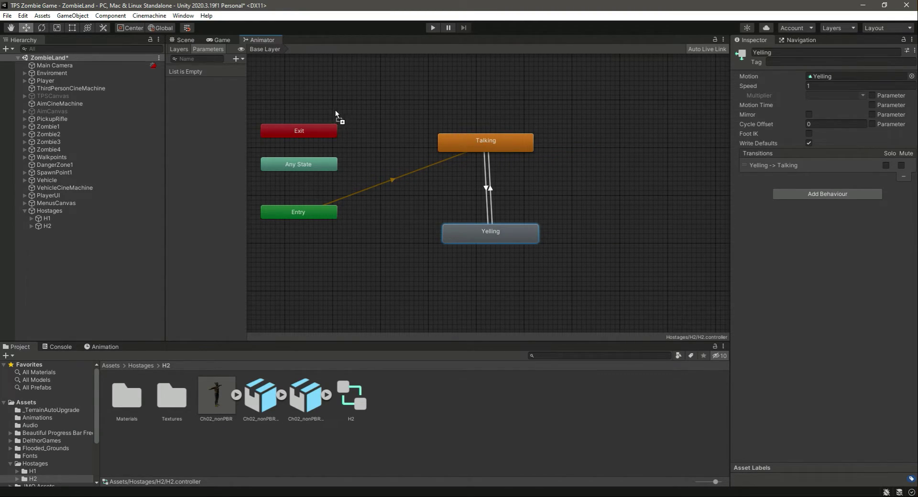
{"action": "key", "text": "ctrl+s"}
Assign the H2 animator controller to the H2 hostage's Animator and save the scene
{"action": "left_click", "coordinate": [77, 225]}
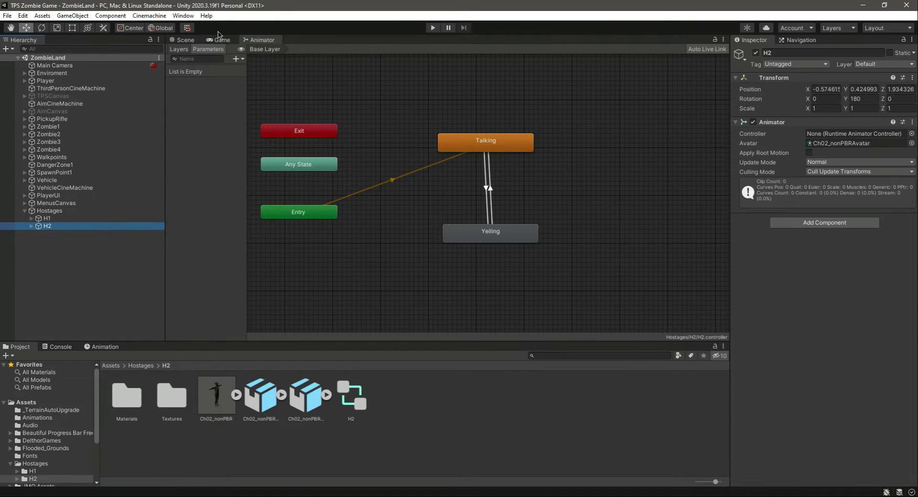
{"action": "left_click", "coordinate": [184, 40]}
{"action": "left_click_drag", "start_coordinate": [763, 189], "coordinate": [842, 134]}
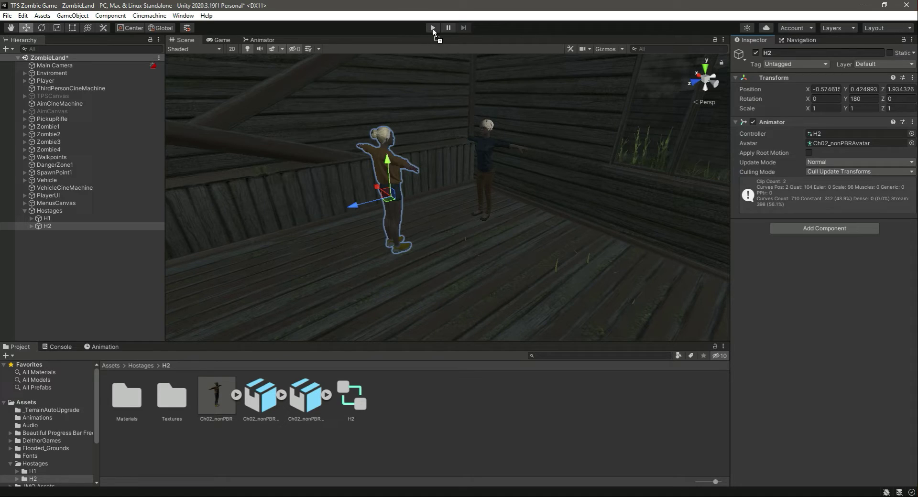
{"action": "key", "text": "ctrl+s"}
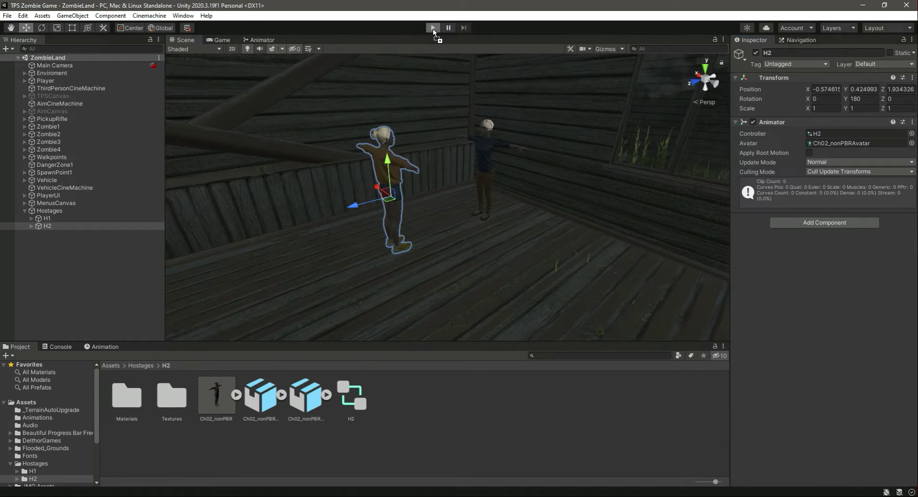
Run the game and examine both hostages' animations in the cabin in the scene view
{"action": "left_click", "coordinate": [432, 28]}
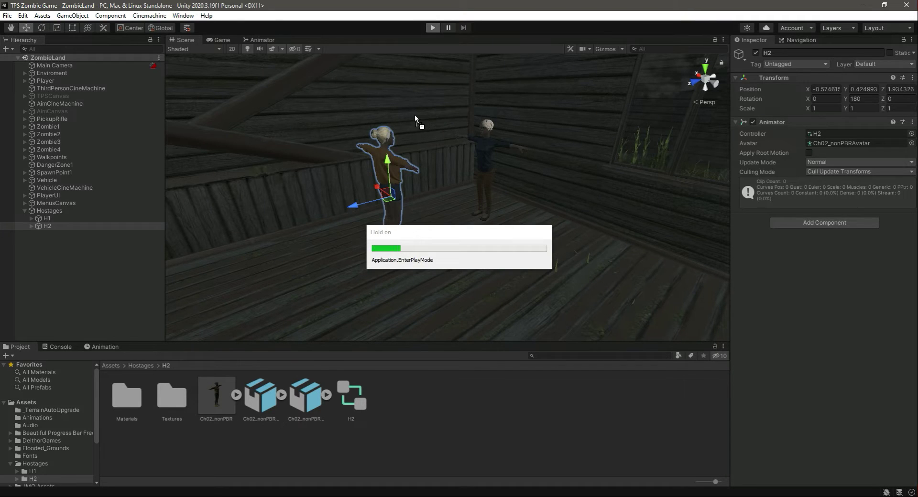
{"action": "key", "text": "Escape"}
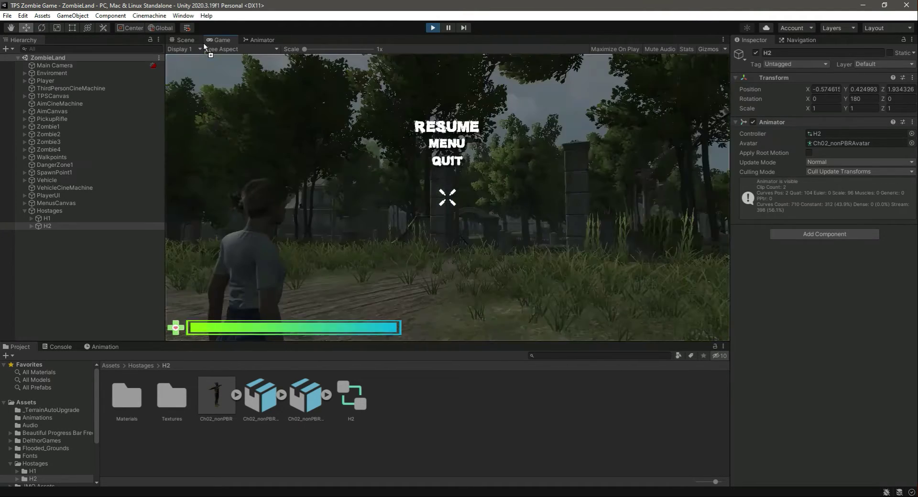
{"action": "left_click", "coordinate": [193, 40]}
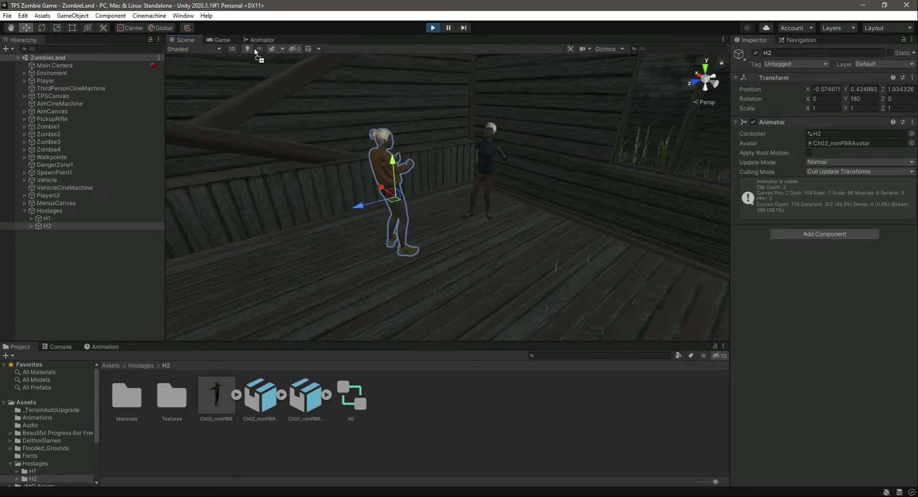
{"action": "left_click", "coordinate": [219, 39]}
{"action": "key", "text": "Escape"}
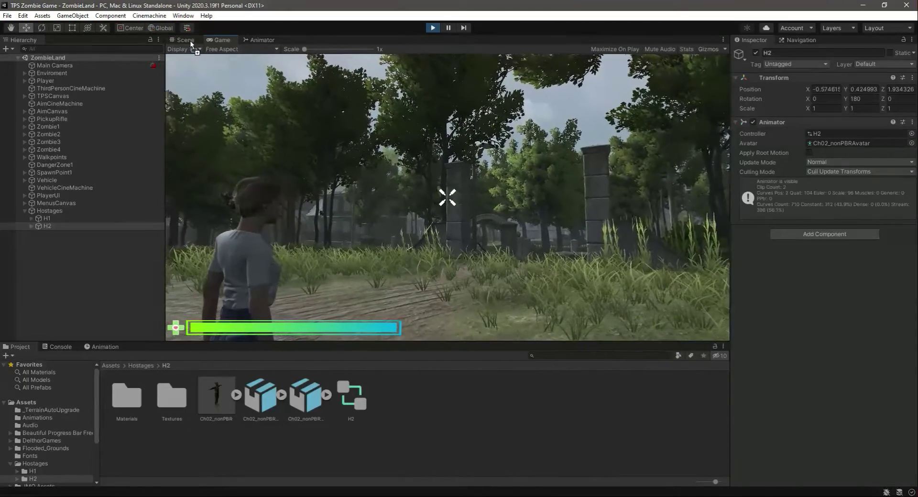
{"action": "left_click", "coordinate": [188, 40]}
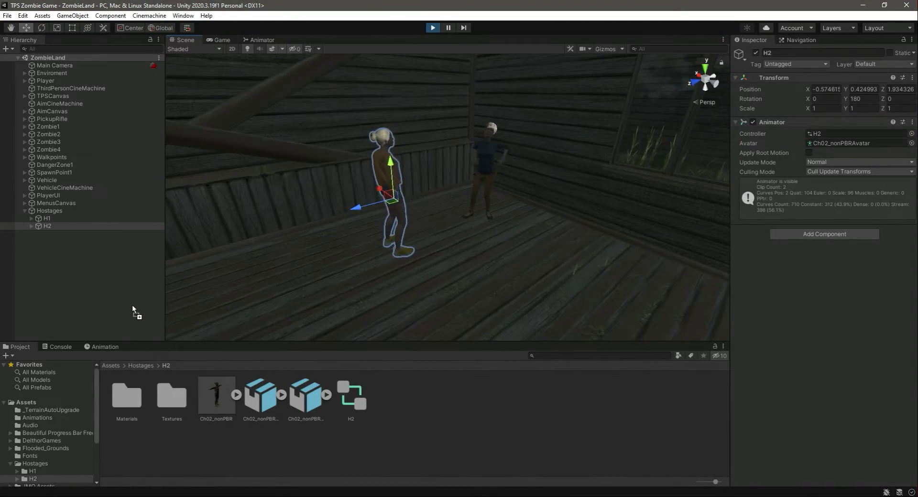
Examine the two hostages, the cabin's interior and its doorway in the scene view
{"action": "left_click", "coordinate": [116, 283]}
{"action": "right_click_drag", "start_coordinate": [475, 237], "coordinate": [381, 195]}
{"action": "scroll", "coordinate": [382, 195], "scroll_direction": "up", "scroll_amount": 2}
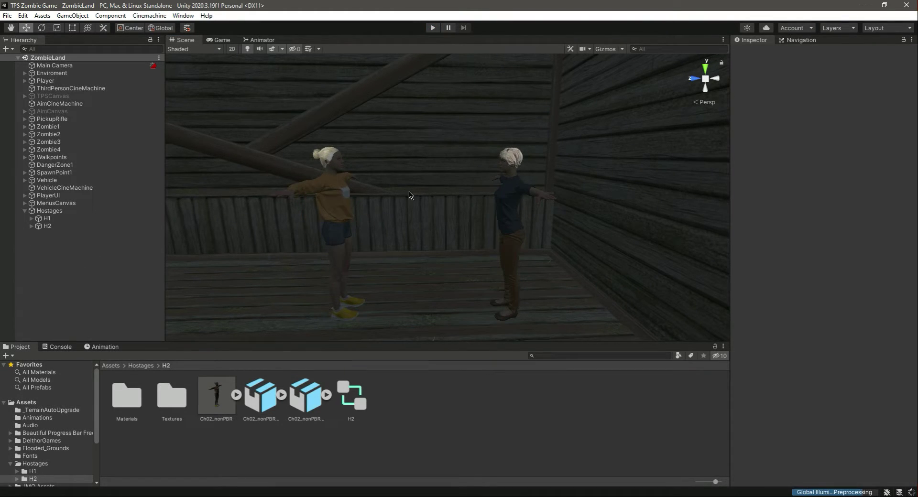
{"action": "right_click_drag", "start_coordinate": [451, 224], "coordinate": [341, 247]}
{"action": "scroll", "coordinate": [456, 266], "scroll_direction": "down", "scroll_amount": 3}
{"action": "right_click_drag", "start_coordinate": [516, 245], "coordinate": [513, 213]}
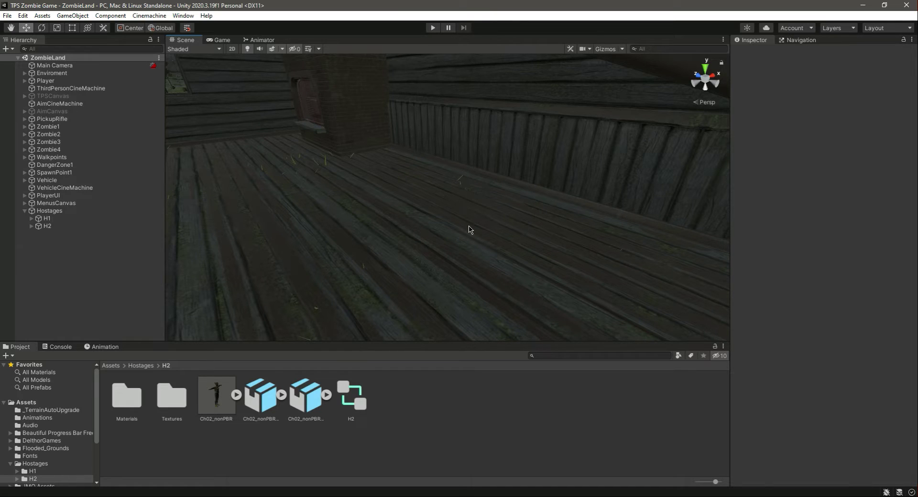
{"action": "right_click_drag", "start_coordinate": [449, 210], "coordinate": [451, 235]}
{"action": "scroll", "coordinate": [449, 235], "scroll_direction": "up", "scroll_amount": 4}
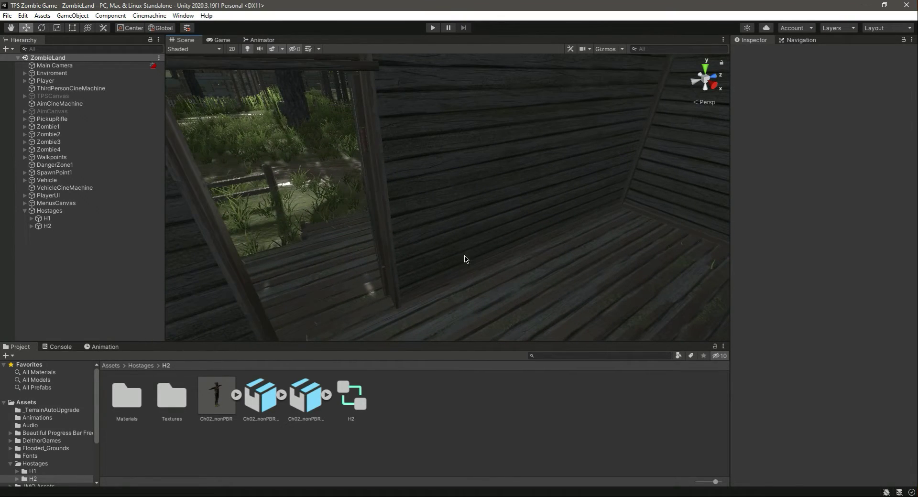
{"action": "right_click_drag", "start_coordinate": [423, 215], "coordinate": [358, 229]}
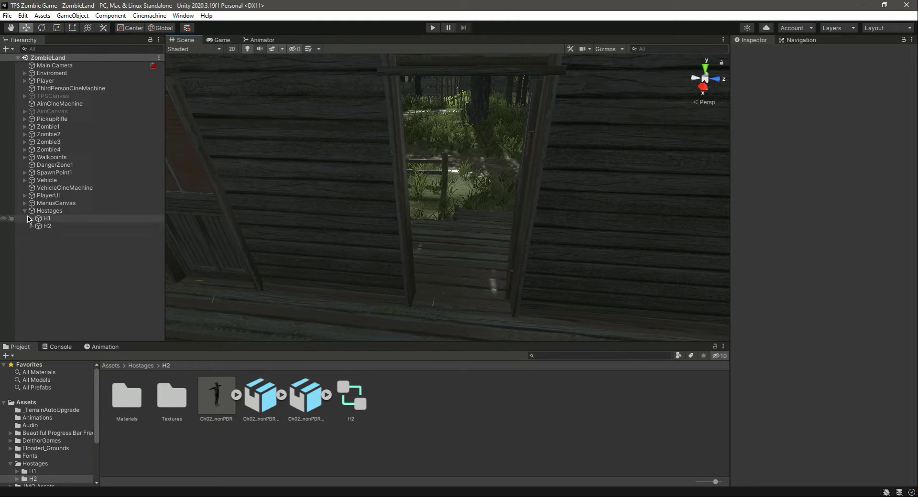
{"action": "right_click_drag", "start_coordinate": [536, 258], "coordinate": [257, 214]}
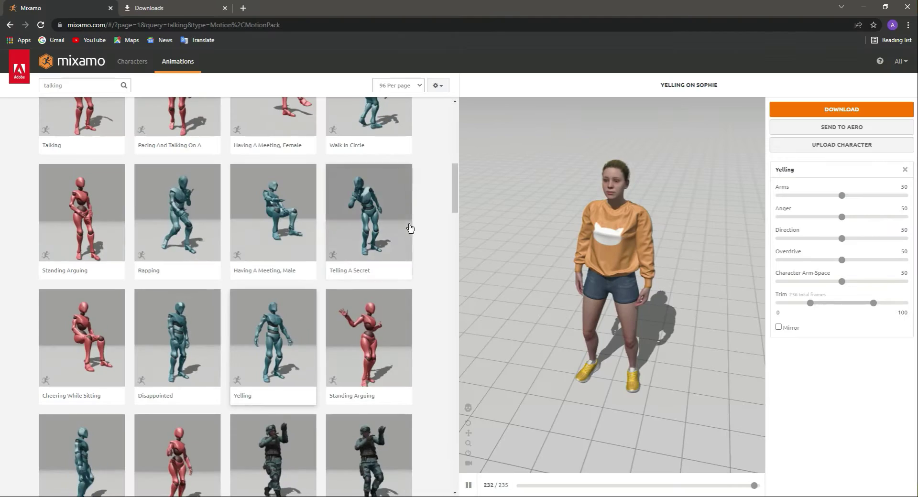
Switch to Mixamo, clear the talking filter from the character list, and load the Chad character
{"action": "left_click", "coordinate": [126, 66]}
{"action": "left_click", "coordinate": [12, 111]}
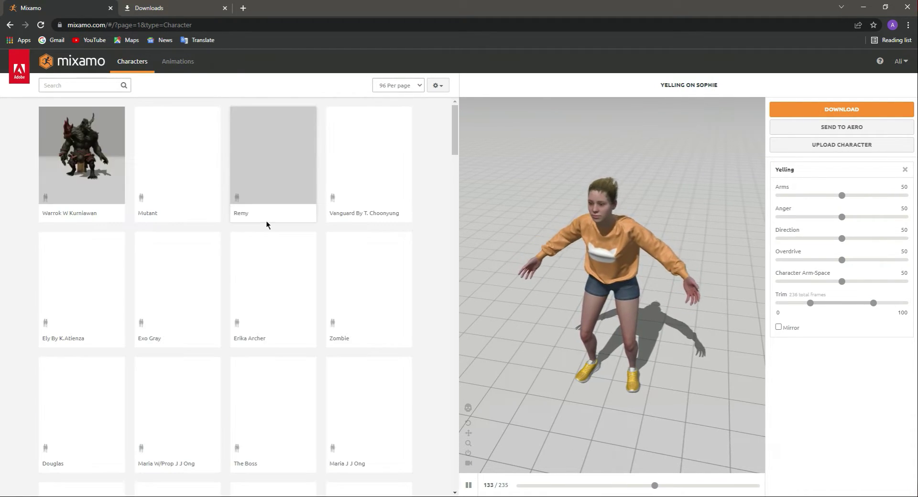
{"action": "scroll", "coordinate": [287, 229], "scroll_direction": "down", "scroll_amount": 20}
{"action": "left_click", "coordinate": [372, 242]}
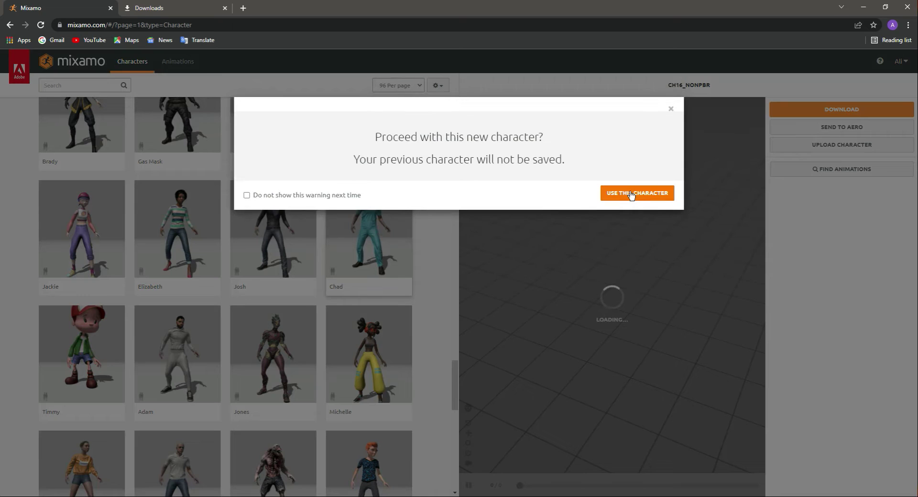
{"action": "left_click", "coordinate": [633, 192]}
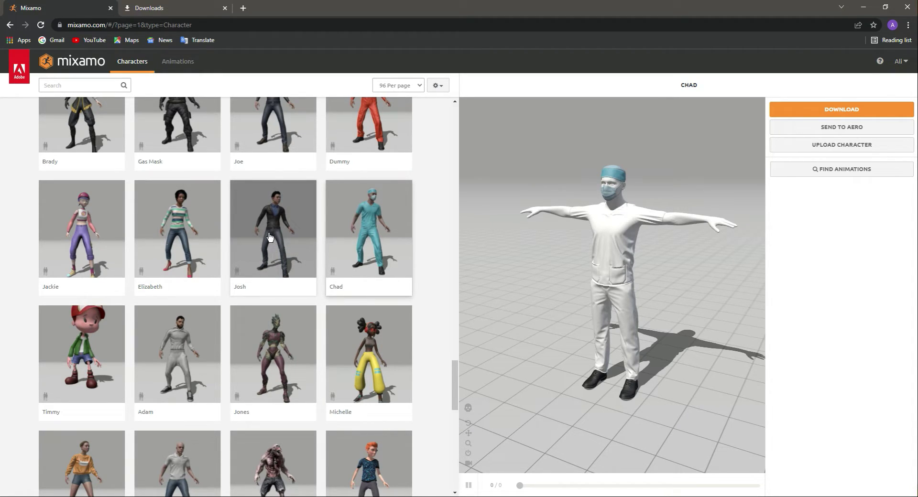
Download the Chad character in the FBX for Unity format
{"action": "scroll", "coordinate": [148, 311], "scroll_direction": "down", "scroll_amount": 4}
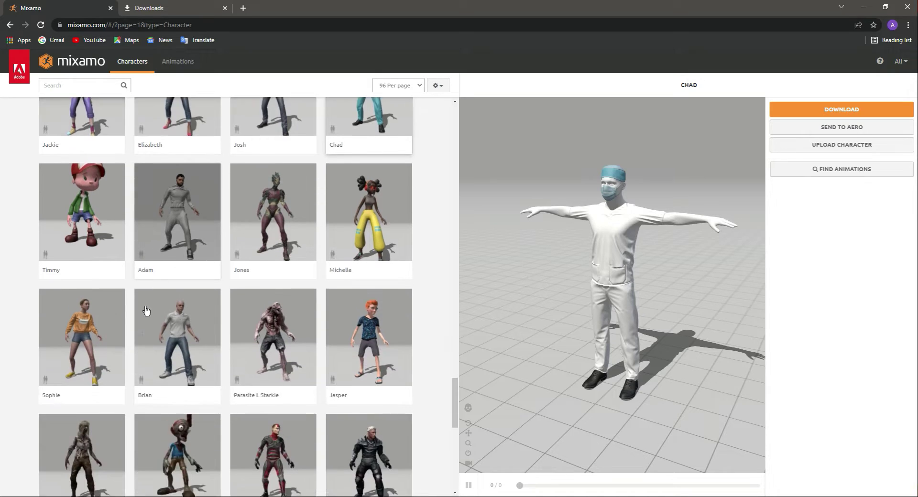
{"action": "scroll", "coordinate": [223, 302], "scroll_direction": "down", "scroll_amount": 9}
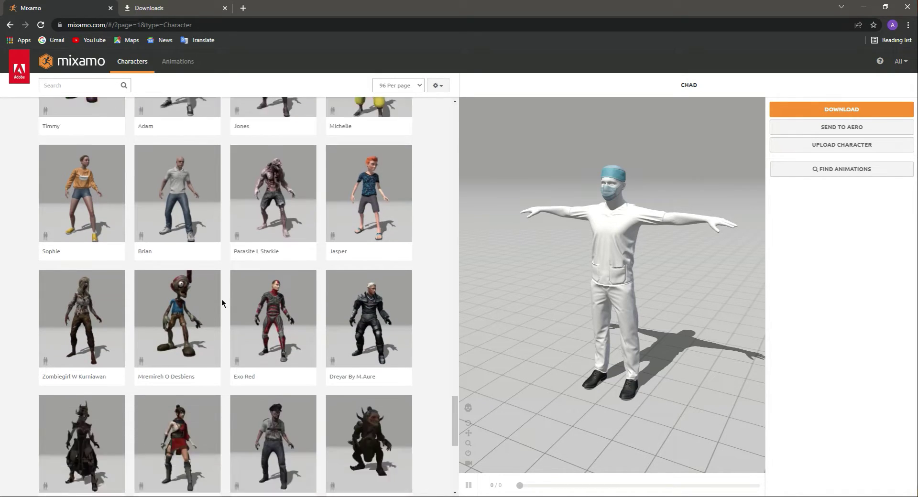
{"action": "scroll", "coordinate": [224, 303], "scroll_direction": "up", "scroll_amount": 5}
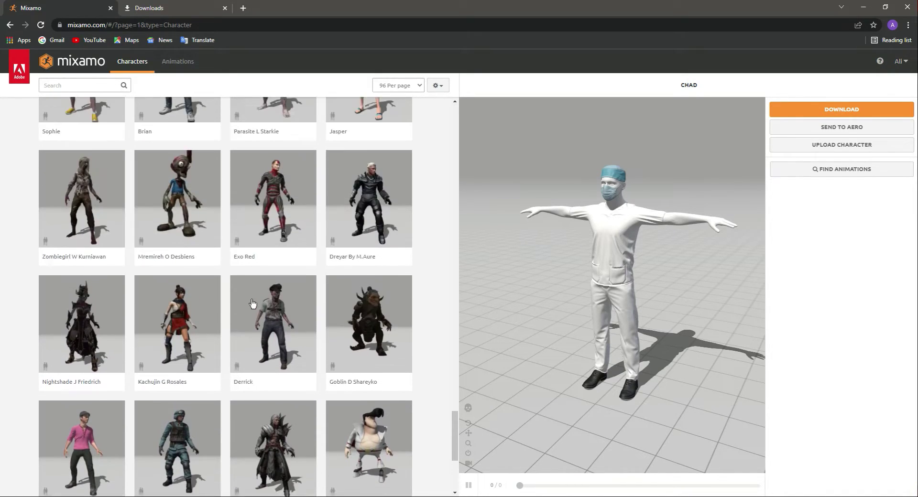
{"action": "left_click_drag", "start_coordinate": [602, 256], "coordinate": [654, 231]}
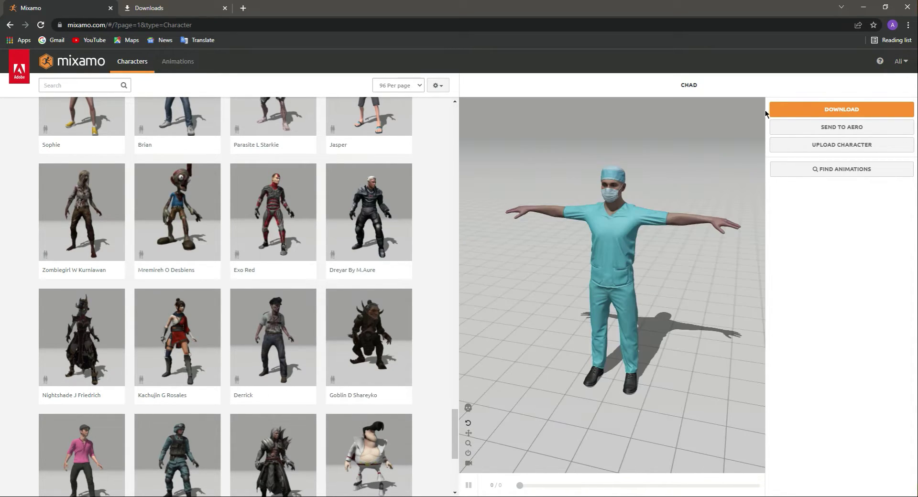
{"action": "left_click", "coordinate": [822, 106]}
{"action": "left_click", "coordinate": [331, 149]}
{"action": "left_click", "coordinate": [360, 170]}
{"action": "left_click", "coordinate": [583, 186]}
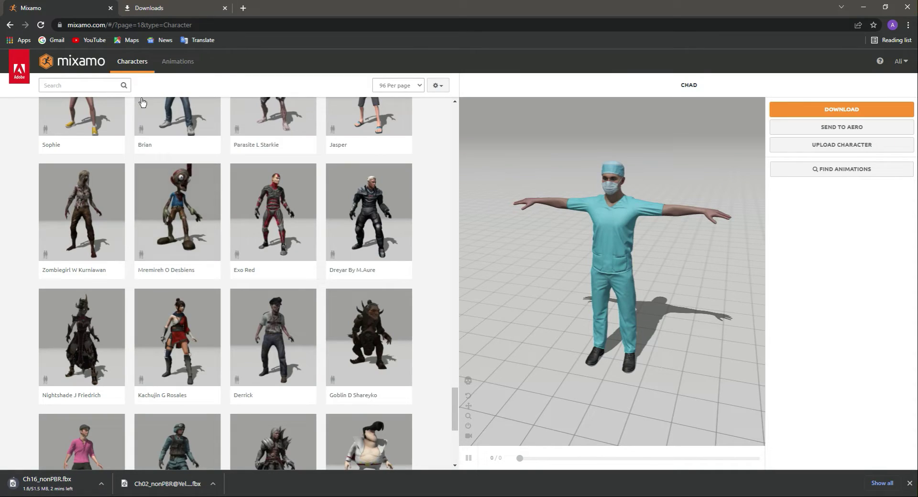
Search the animations for "cpr" and apply Administering Cpr to Chad
{"action": "left_click", "coordinate": [177, 61]}
{"action": "left_click", "coordinate": [89, 84]}
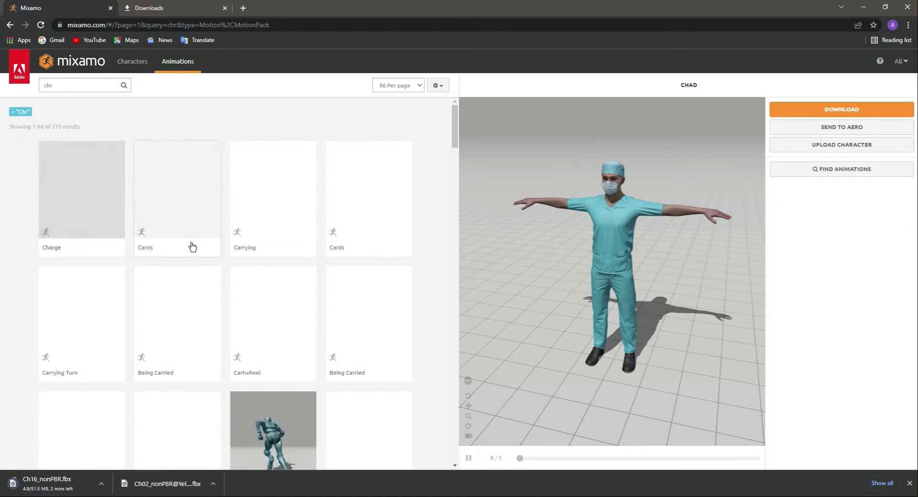
{"action": "scroll", "coordinate": [272, 271], "scroll_direction": "down", "scroll_amount": 6}
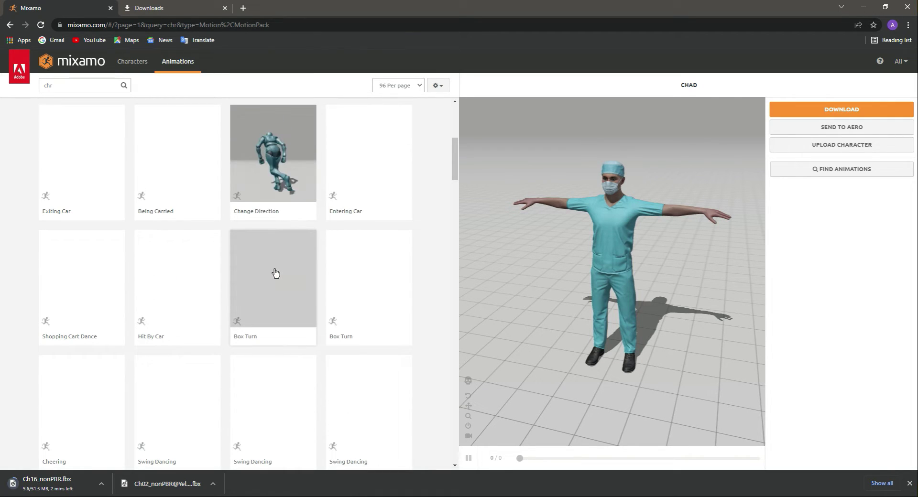
{"action": "left_click_drag", "start_coordinate": [70, 85], "coordinate": [33, 86]}
{"action": "type", "text": "cpr"}
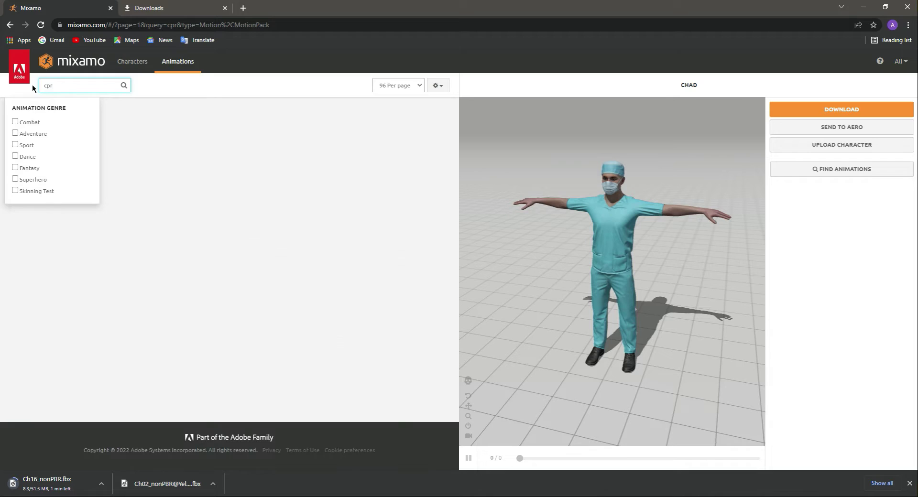
{"action": "left_click", "coordinate": [176, 87]}
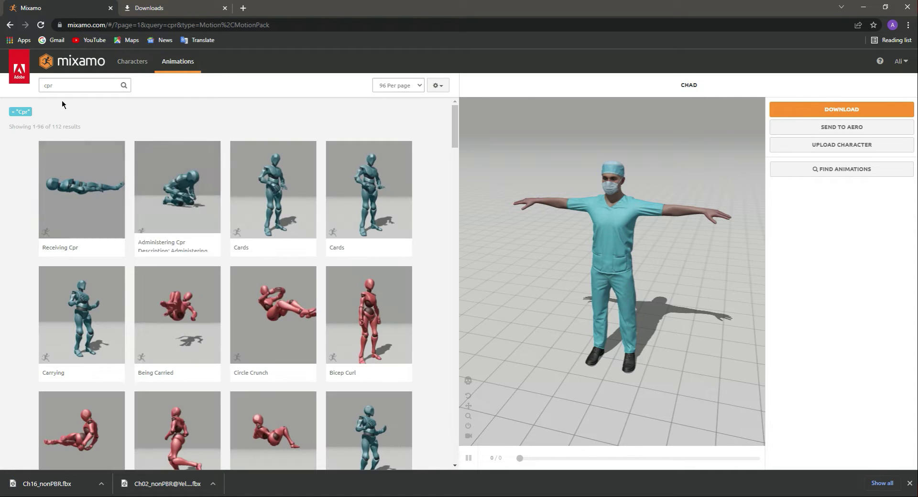
{"action": "left_click", "coordinate": [166, 205]}
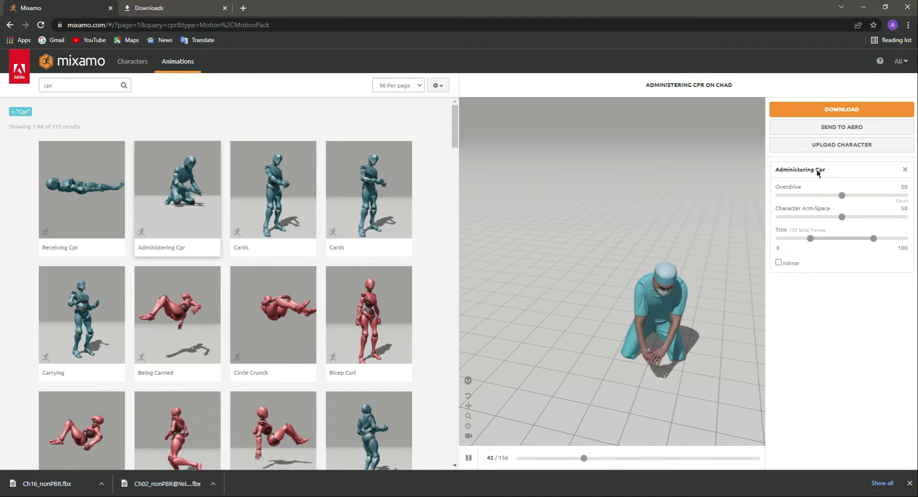
Download Chad's Administering Cpr animation as FBX for Unity without skin
{"action": "left_click", "coordinate": [841, 110]}
{"action": "left_click", "coordinate": [516, 150]}
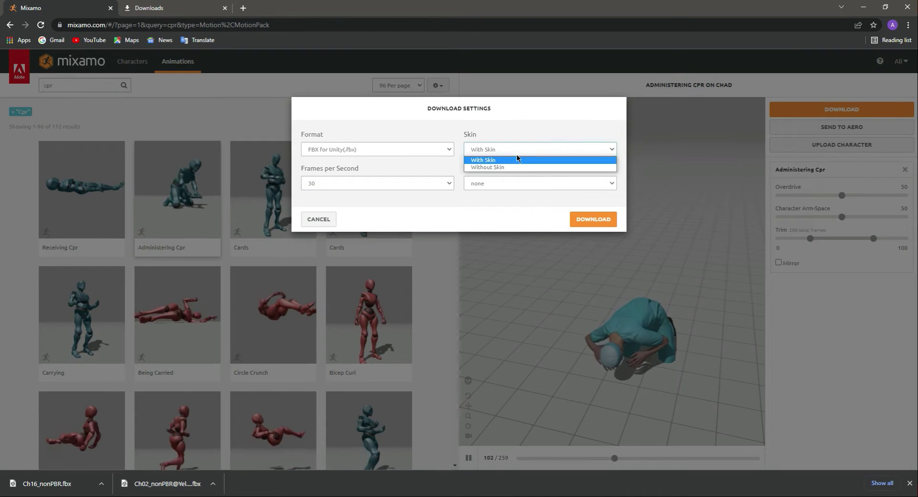
{"action": "left_click", "coordinate": [522, 165]}
{"action": "left_click", "coordinate": [396, 148]}
{"action": "left_click", "coordinate": [386, 175]}
{"action": "left_click", "coordinate": [593, 219]}
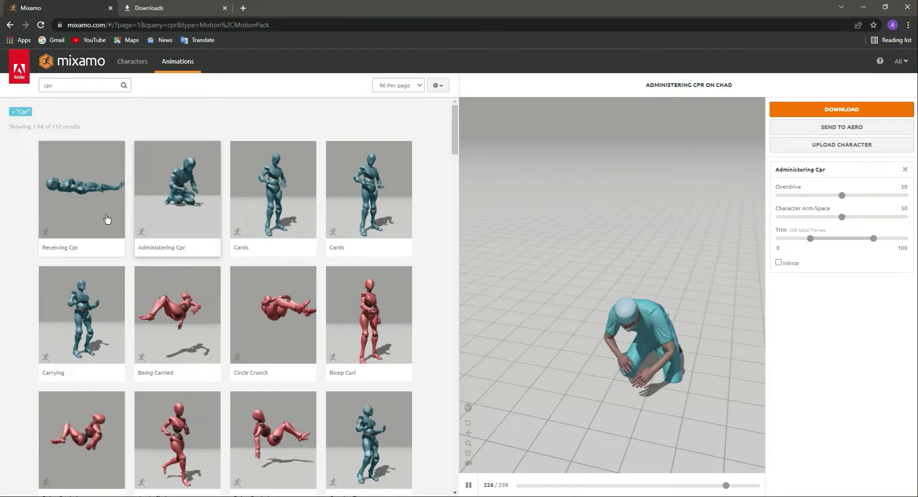
Apply the Receiving Cpr animation and list all characters with the cpr filter cleared
{"action": "left_click", "coordinate": [89, 204]}
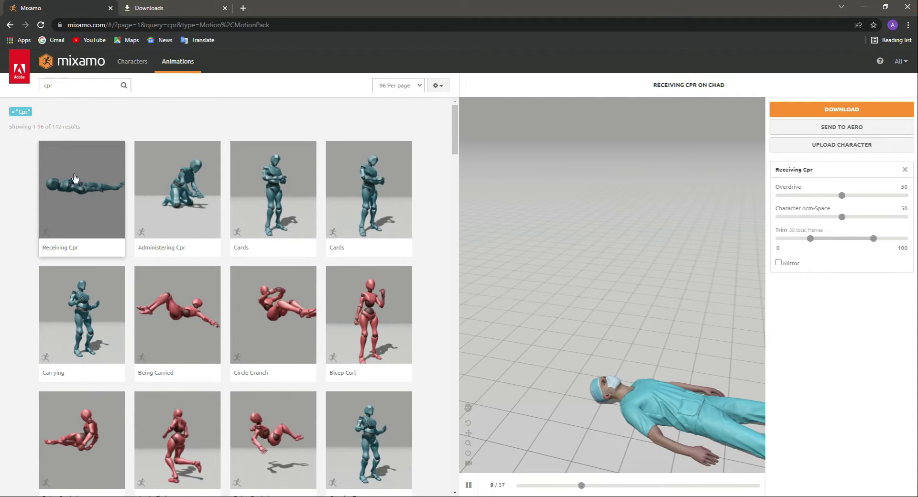
{"action": "left_click", "coordinate": [132, 67]}
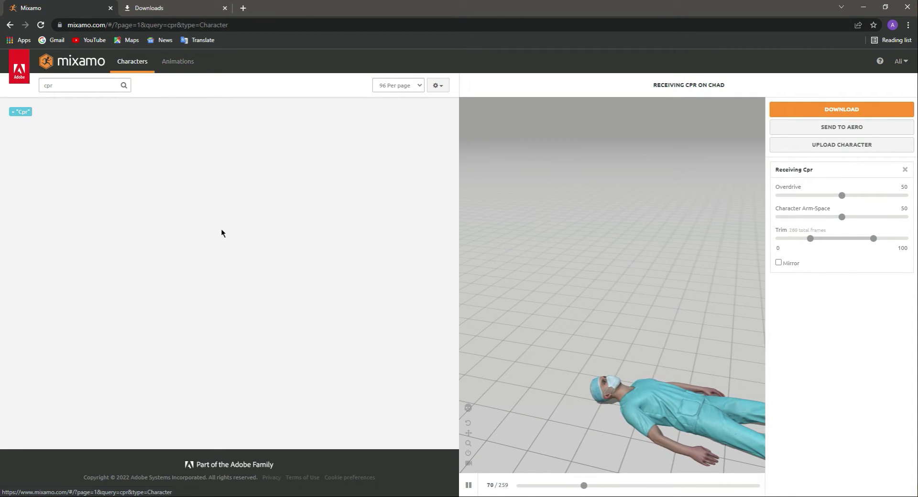
{"action": "left_click", "coordinate": [13, 111]}
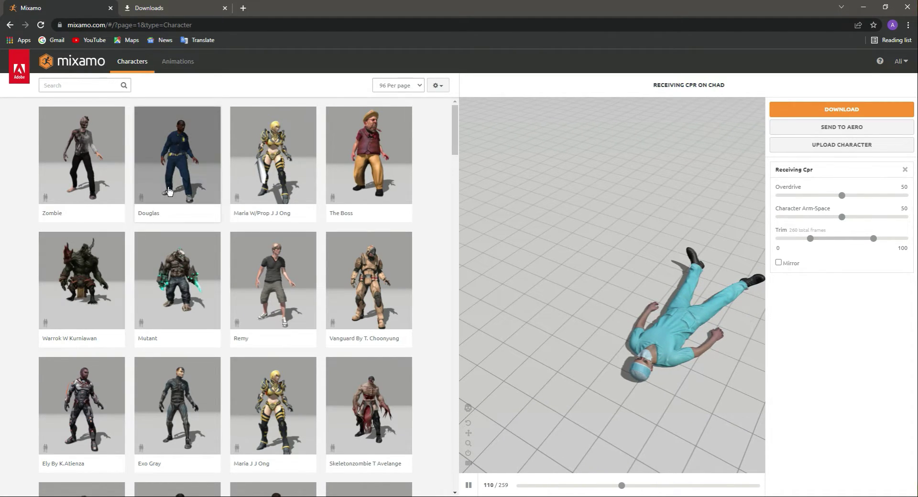
Load Pete from the second page of characters and download his Receiving Cpr animation as FBX for Unity without skin at 30 frames per second
{"action": "scroll", "coordinate": [208, 310], "scroll_direction": "down", "scroll_amount": 4}
{"action": "scroll", "coordinate": [208, 311], "scroll_direction": "down", "scroll_amount": 20}
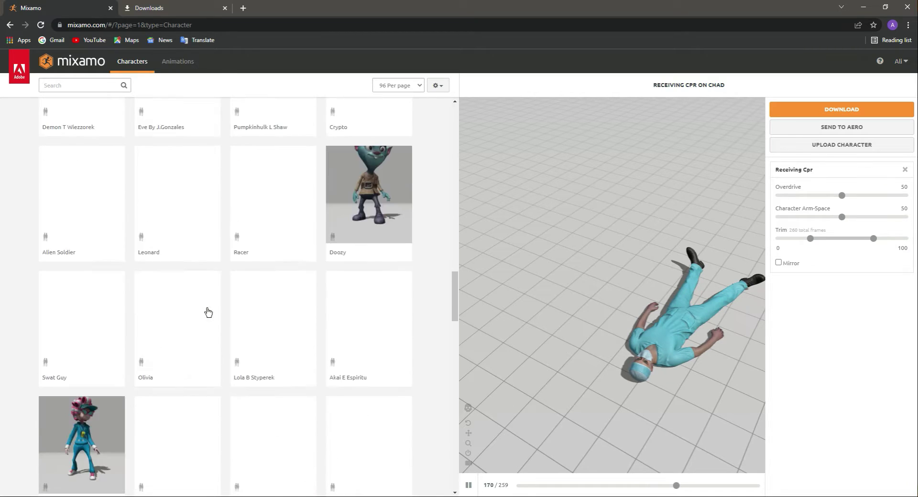
{"action": "scroll", "coordinate": [205, 422], "scroll_direction": "down", "scroll_amount": 6}
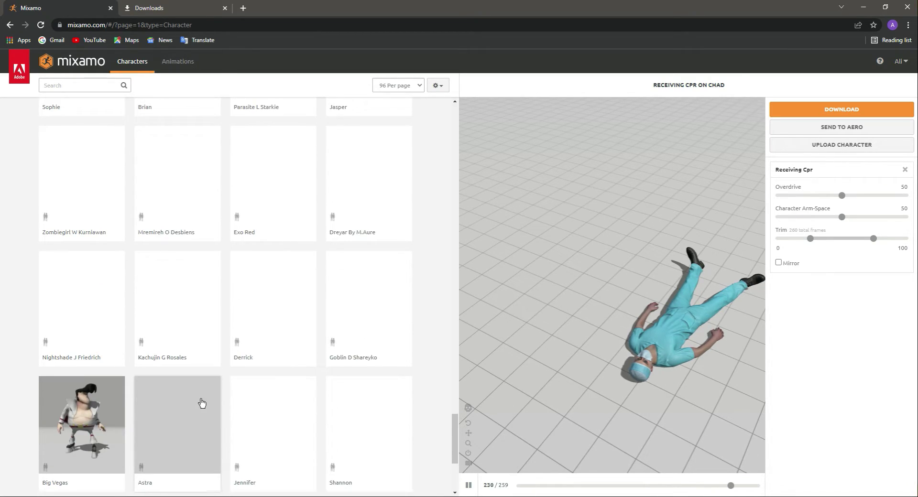
{"action": "scroll", "coordinate": [201, 396], "scroll_direction": "down", "scroll_amount": 4}
{"action": "left_click", "coordinate": [237, 435]}
{"action": "left_click", "coordinate": [262, 242]}
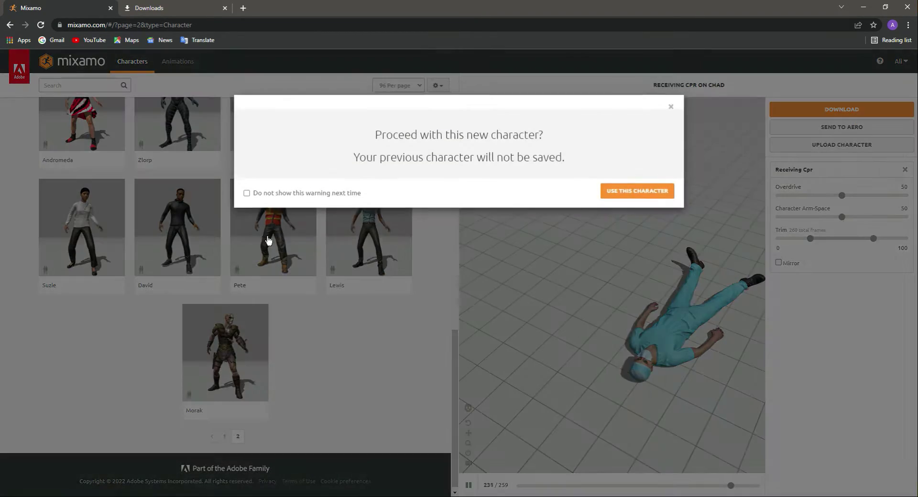
{"action": "left_click", "coordinate": [626, 194]}
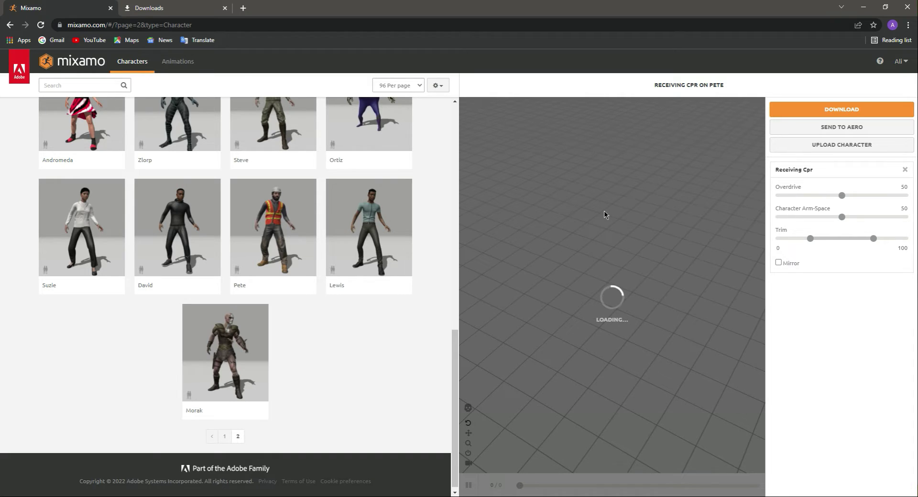
{"action": "left_click", "coordinate": [832, 110]}
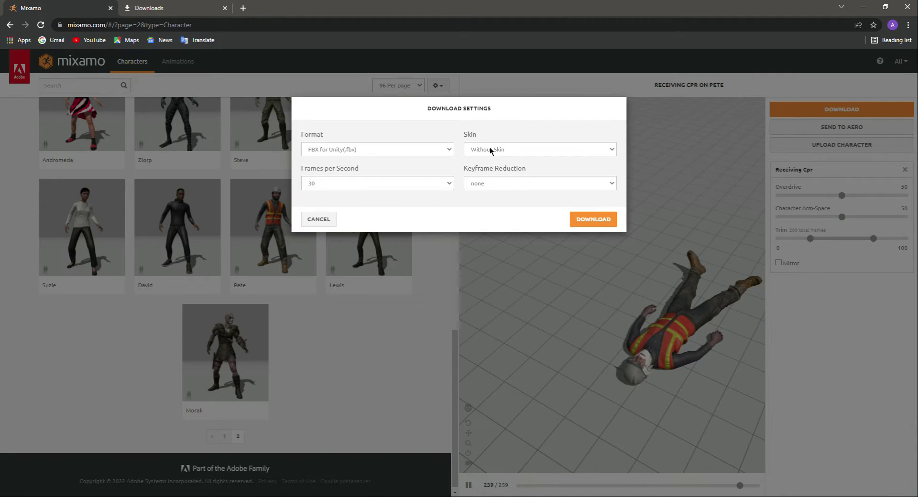
{"action": "left_click", "coordinate": [589, 221]}
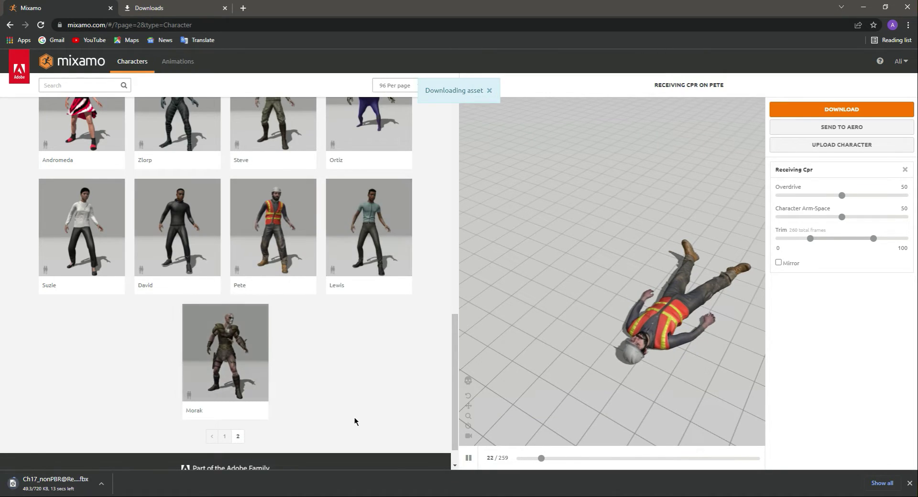
Reload the Mixamo character page and load Pete again without an animation
{"action": "left_click", "coordinate": [105, 24]}
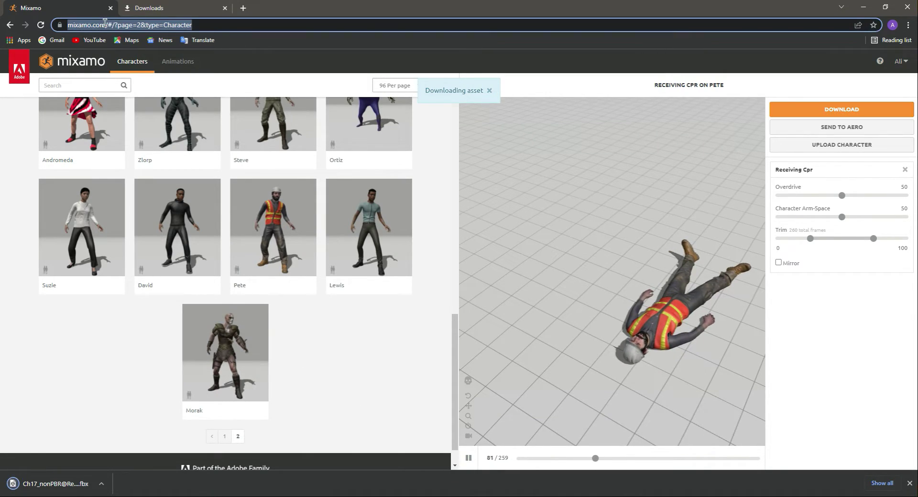
{"action": "key", "text": "Return"}
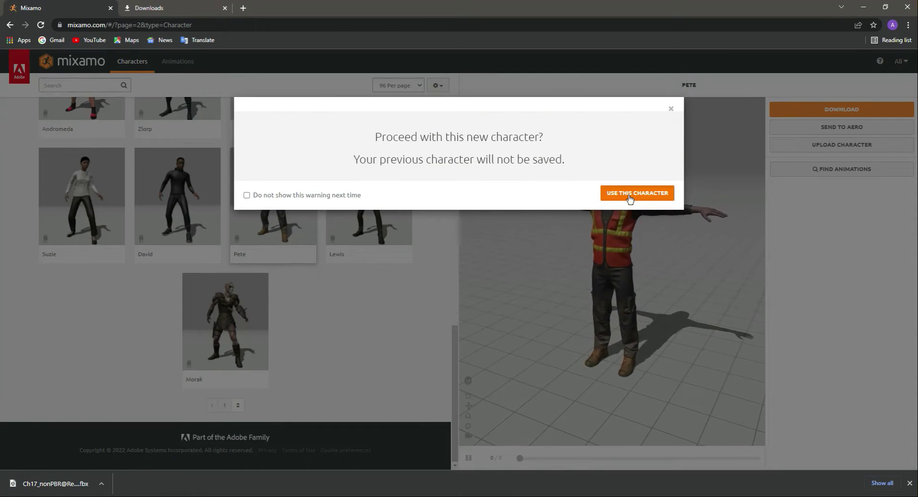
{"action": "left_click", "coordinate": [629, 194]}
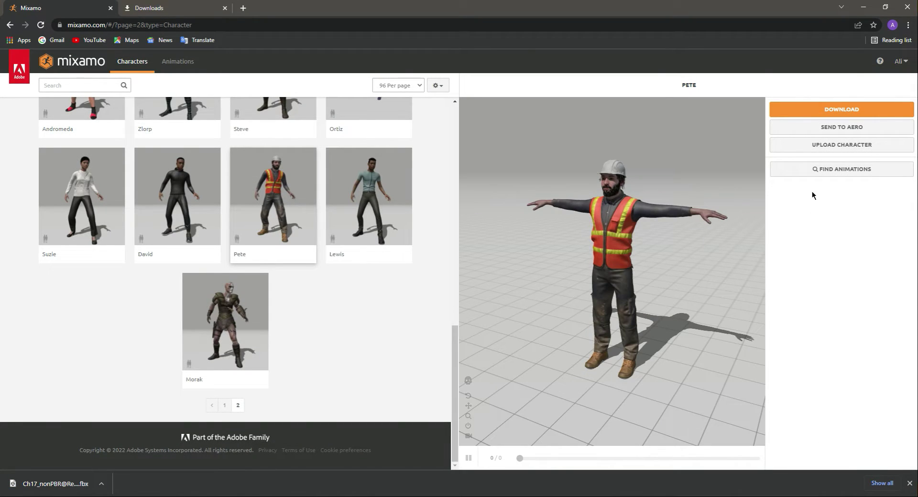
Download the Pete character as FBX for Unity in T-pose and dismiss the downloads list
{"action": "left_click", "coordinate": [841, 109]}
{"action": "left_click", "coordinate": [528, 149]}
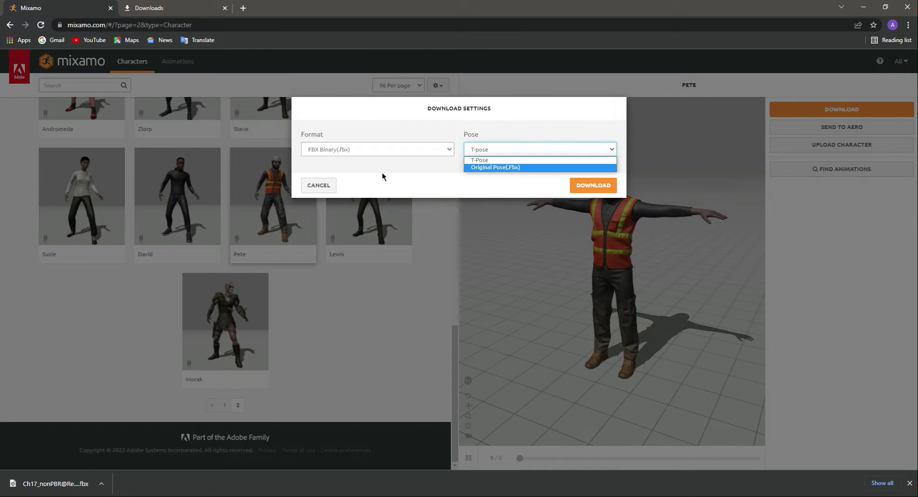
{"action": "left_click", "coordinate": [372, 145]}
{"action": "left_click", "coordinate": [374, 174]}
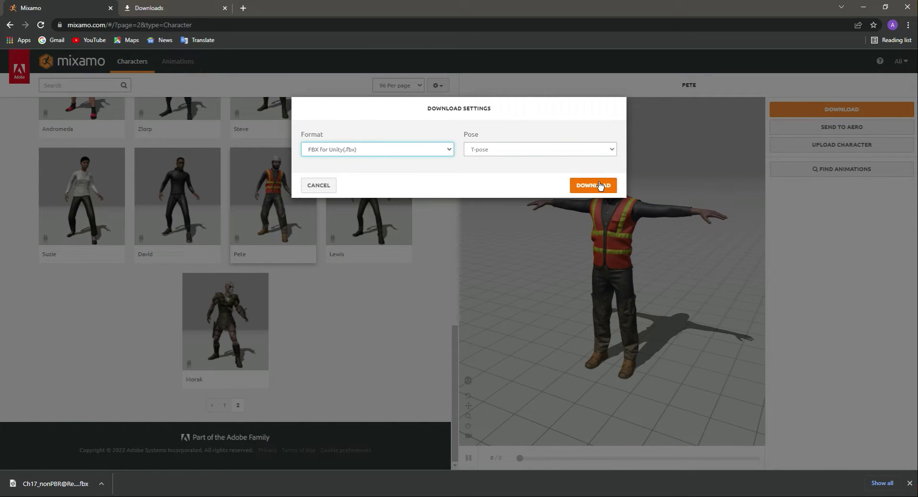
{"action": "left_click", "coordinate": [599, 186]}
{"action": "left_click", "coordinate": [909, 484]}
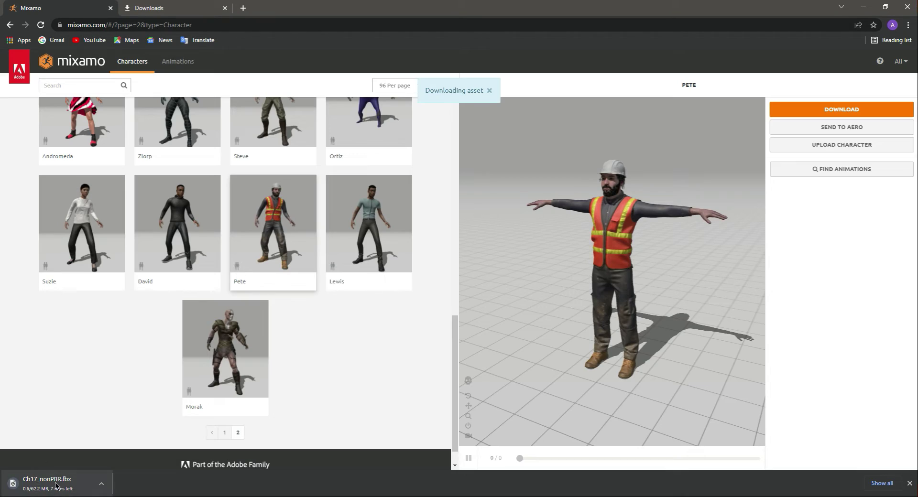
Browse both pages of the character list for another character to use
{"action": "scroll", "coordinate": [254, 342], "scroll_direction": "up", "scroll_amount": 12}
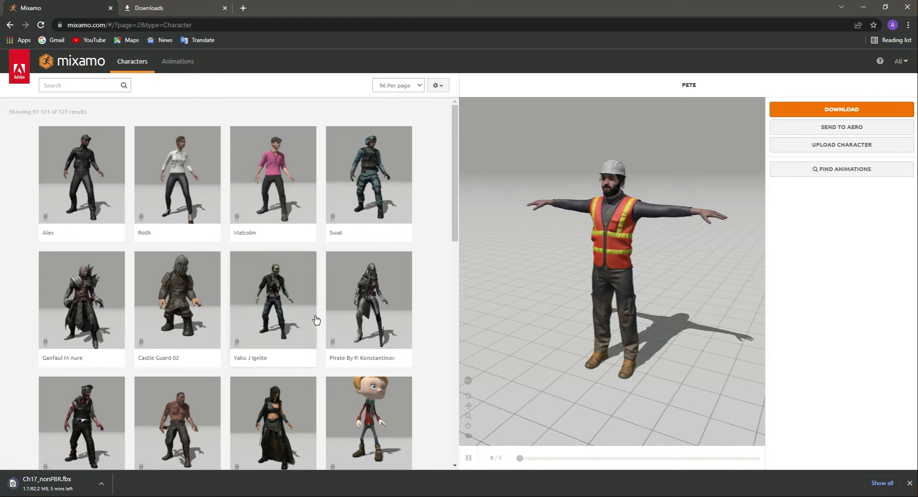
{"action": "scroll", "coordinate": [315, 320], "scroll_direction": "down", "scroll_amount": 10}
{"action": "left_click", "coordinate": [227, 406]}
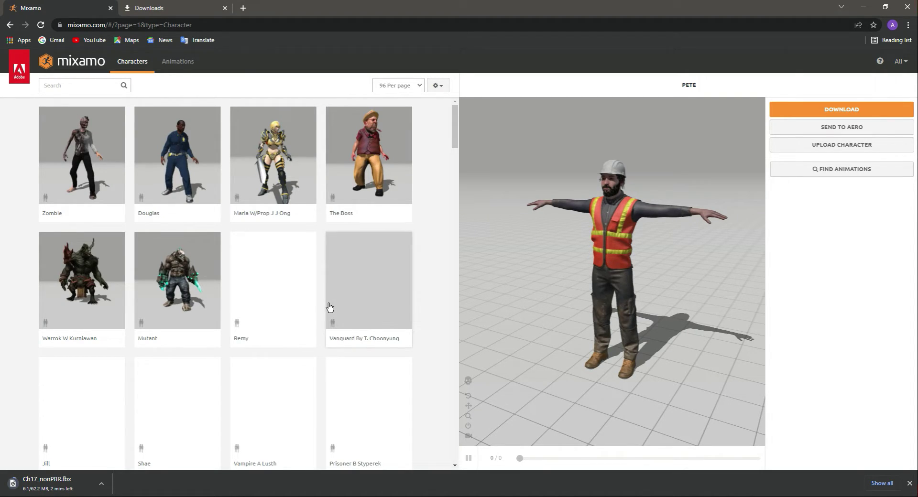
{"action": "scroll", "coordinate": [330, 302], "scroll_direction": "down", "scroll_amount": 4}
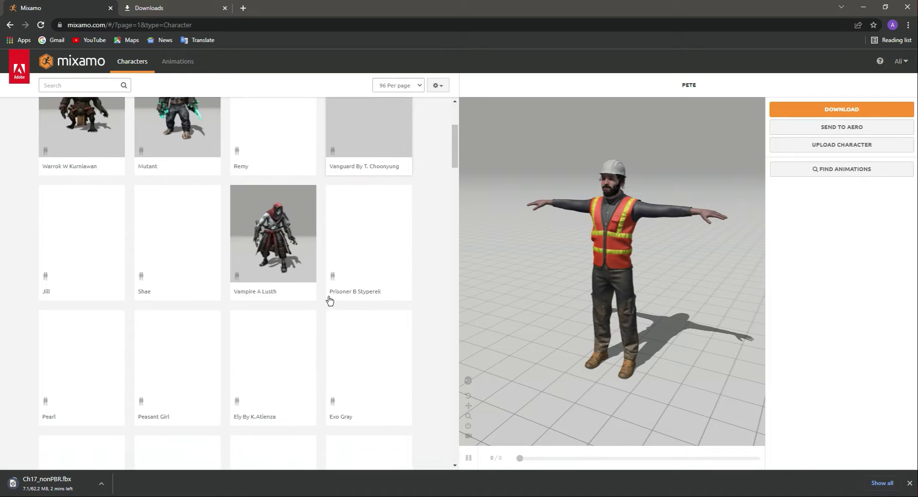
{"action": "scroll", "coordinate": [330, 301], "scroll_direction": "down", "scroll_amount": 5}
{"action": "scroll", "coordinate": [329, 300], "scroll_direction": "up", "scroll_amount": 6}
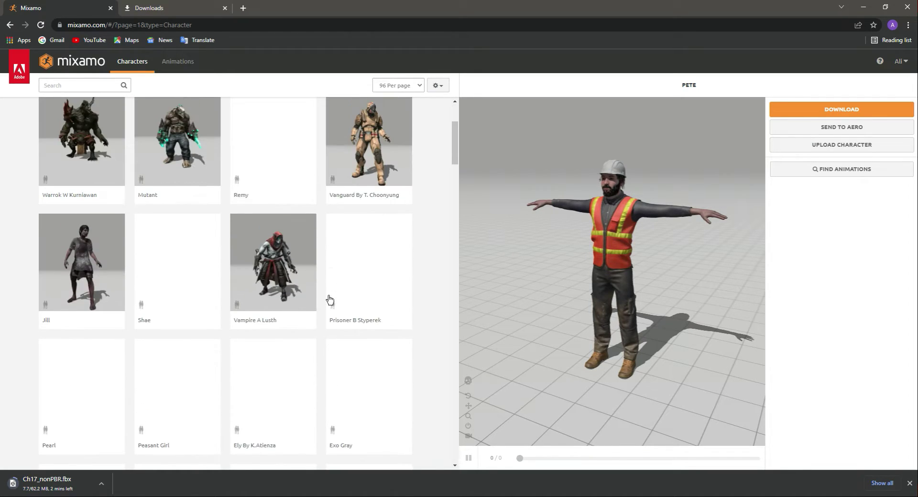
{"action": "scroll", "coordinate": [330, 299], "scroll_direction": "down", "scroll_amount": 9}
{"action": "scroll", "coordinate": [330, 298], "scroll_direction": "down", "scroll_amount": 15}
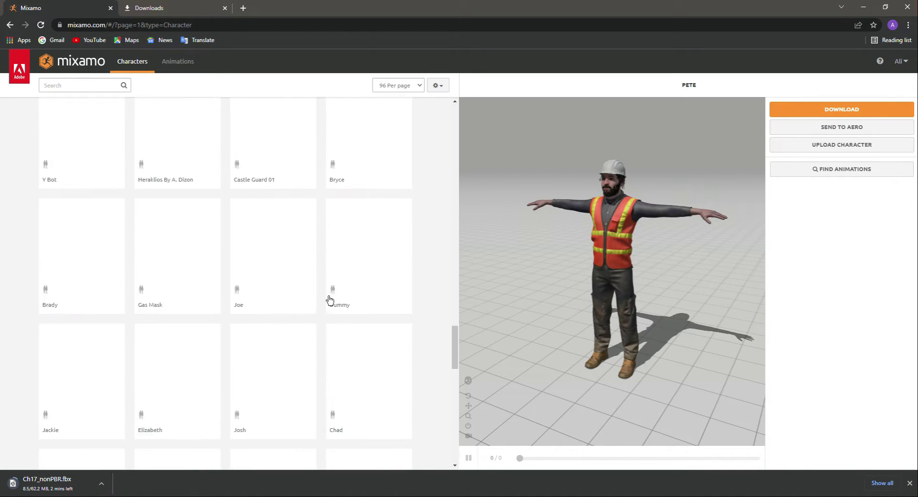
Load the Alex character from the second page of characters, replacing the previous one
{"action": "left_click", "coordinate": [227, 405]}
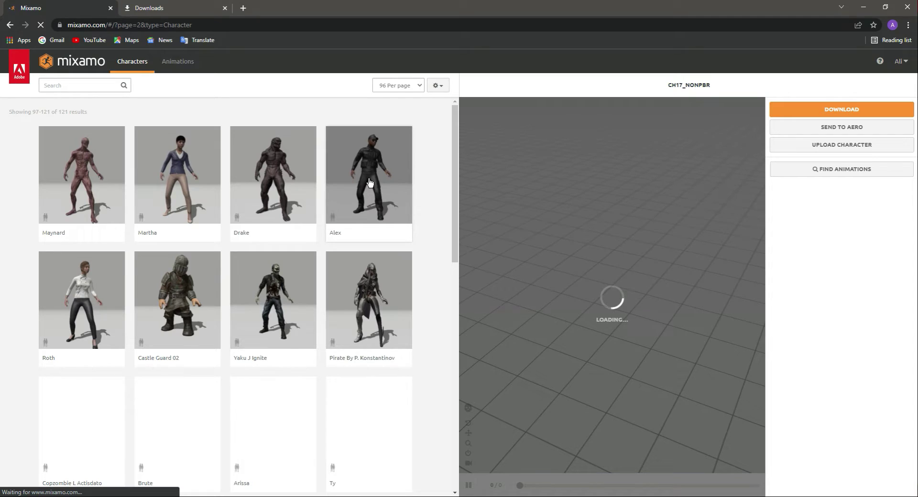
{"action": "left_click", "coordinate": [369, 182]}
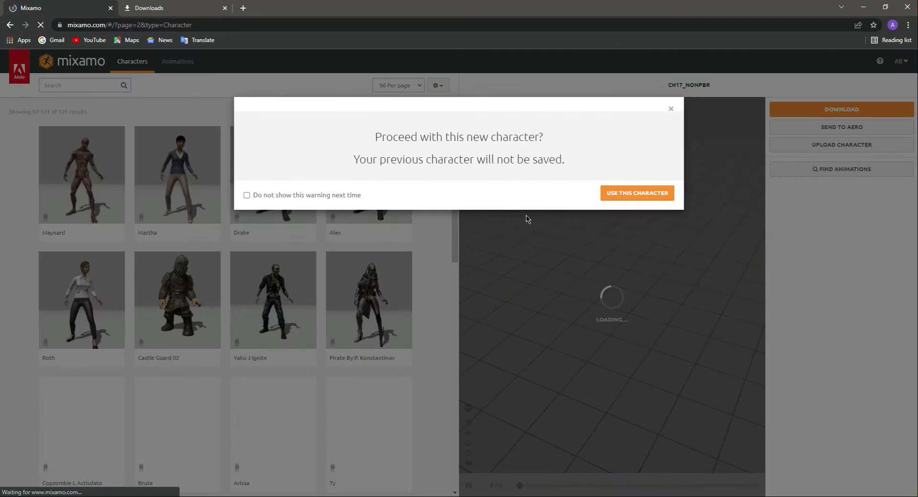
{"action": "left_click", "coordinate": [651, 196]}
{"action": "scroll", "coordinate": [239, 337], "scroll_direction": "down", "scroll_amount": 8}
{"action": "scroll", "coordinate": [239, 337], "scroll_direction": "down", "scroll_amount": 4}
{"action": "scroll", "coordinate": [246, 348], "scroll_direction": "up", "scroll_amount": 12}
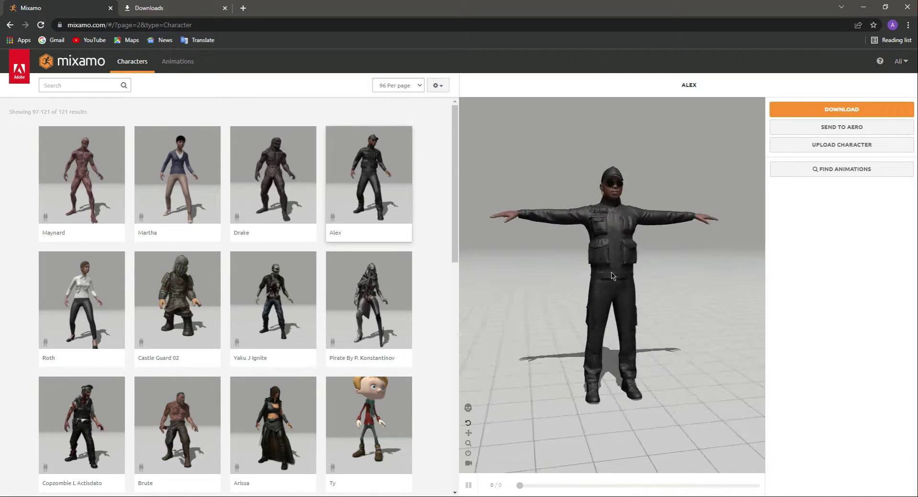
Download the Alex character as FBX for Unity in T-pose and dismiss the downloads list
{"action": "left_click", "coordinate": [814, 106]}
{"action": "left_click", "coordinate": [400, 145]}
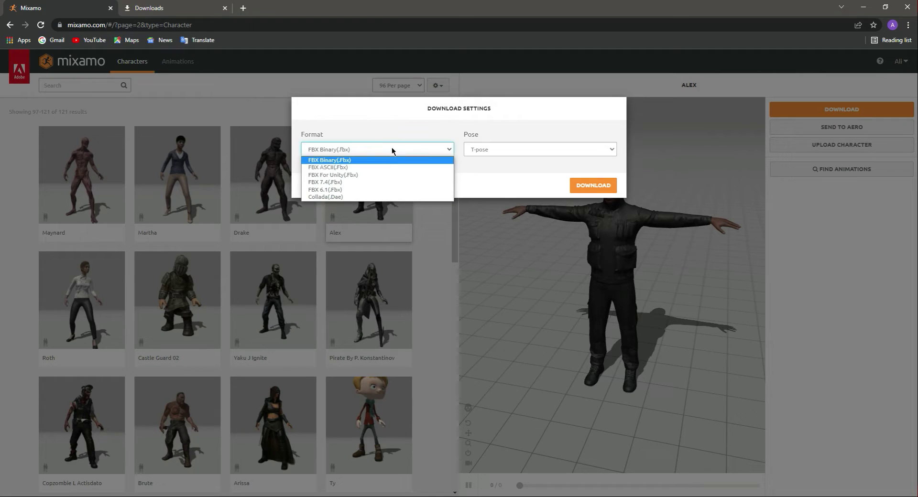
{"action": "left_click", "coordinate": [392, 175]}
{"action": "left_click", "coordinate": [592, 185]}
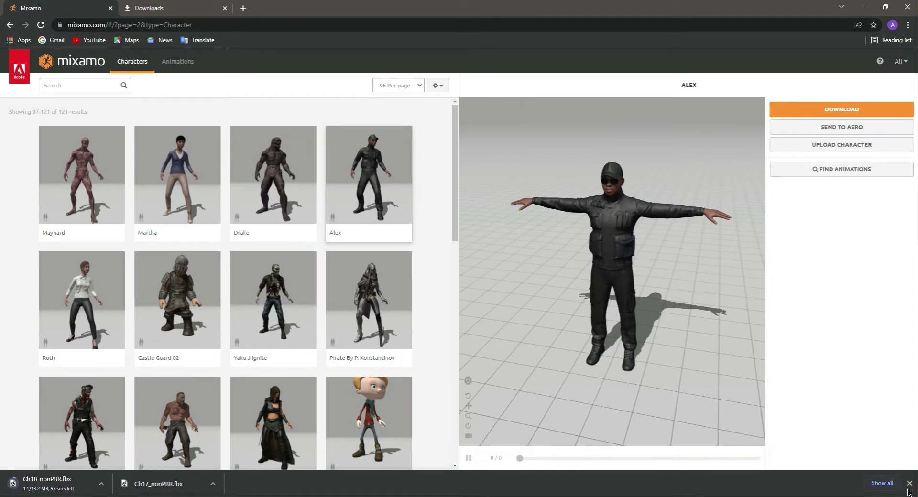
{"action": "left_click", "coordinate": [909, 484]}
Search the animations for "aim" and apply Female Peek And Aim to Alex
{"action": "left_click", "coordinate": [196, 63]}
{"action": "left_click", "coordinate": [63, 86]}
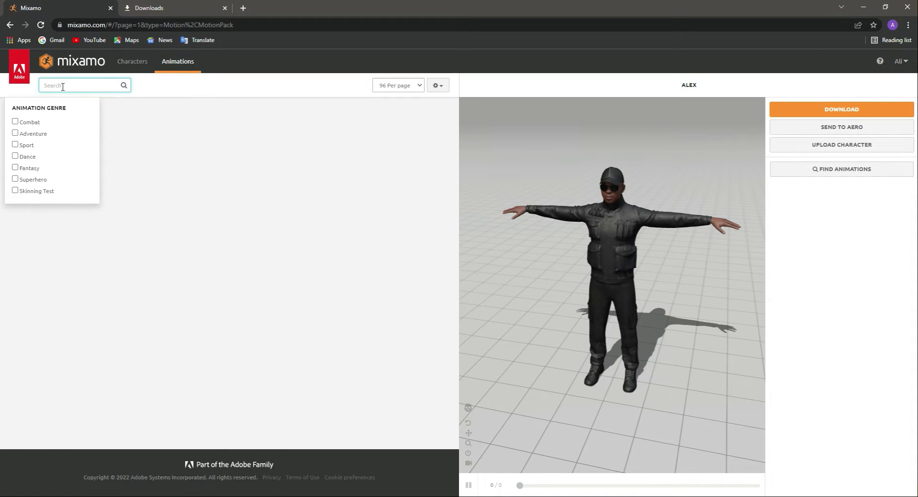
{"action": "type", "text": "hide"}
{"action": "key", "text": "Return"}
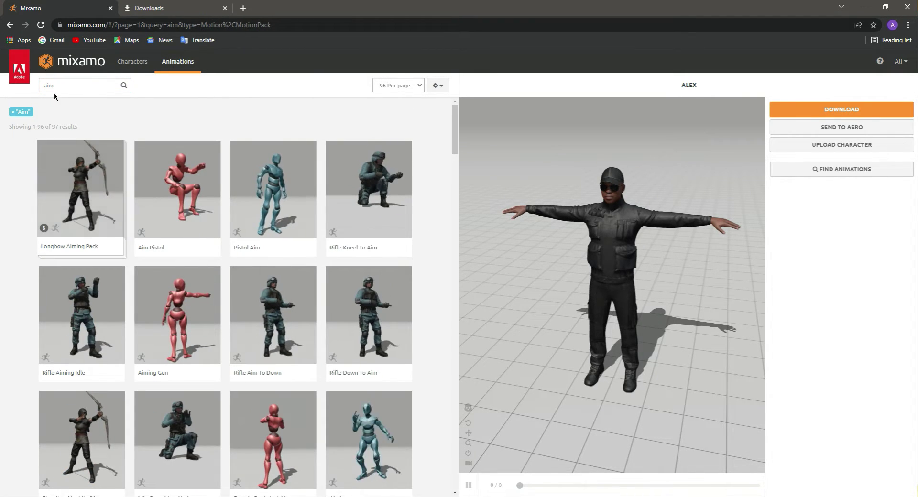
{"action": "scroll", "coordinate": [287, 382], "scroll_direction": "down", "scroll_amount": 1}
{"action": "left_click", "coordinate": [289, 403]}
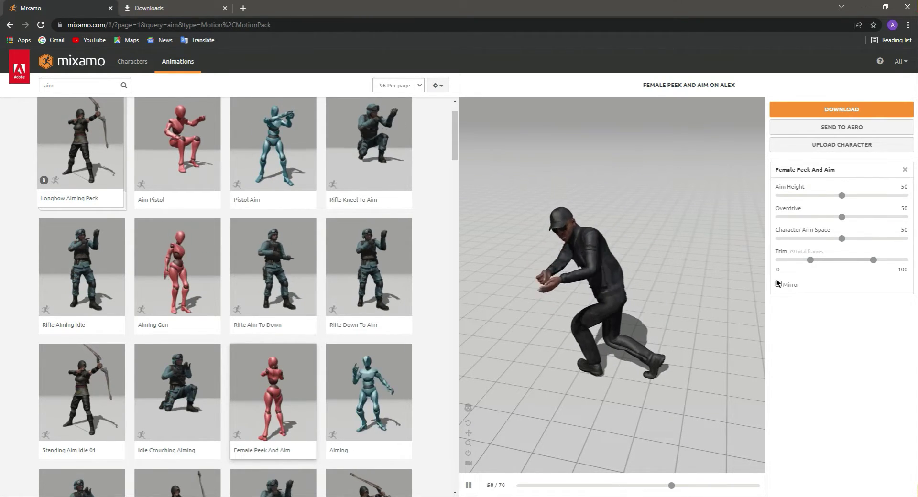
Download the Female Peek And Aim animation in FBX for Unity format without skin
{"action": "left_click", "coordinate": [840, 113]}
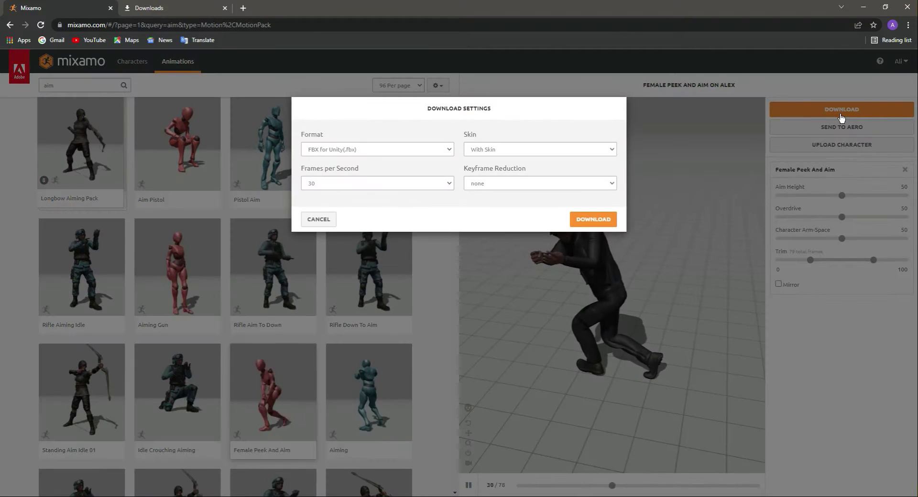
{"action": "left_click", "coordinate": [518, 149]}
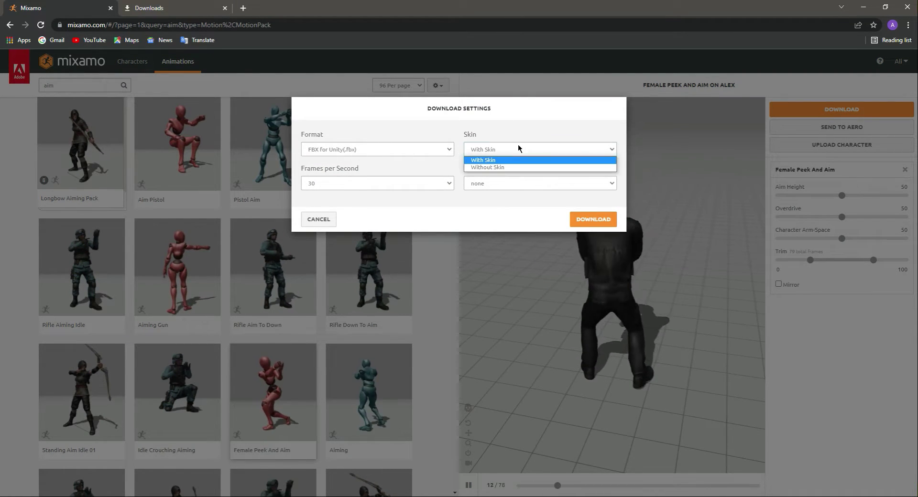
{"action": "left_click", "coordinate": [521, 167]}
{"action": "left_click", "coordinate": [379, 149]}
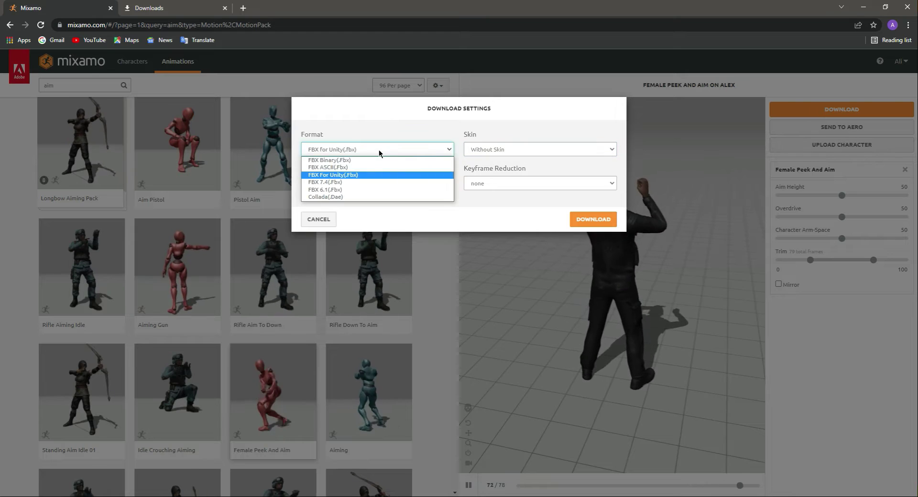
{"action": "left_click", "coordinate": [525, 222]}
{"action": "left_click", "coordinate": [598, 223]}
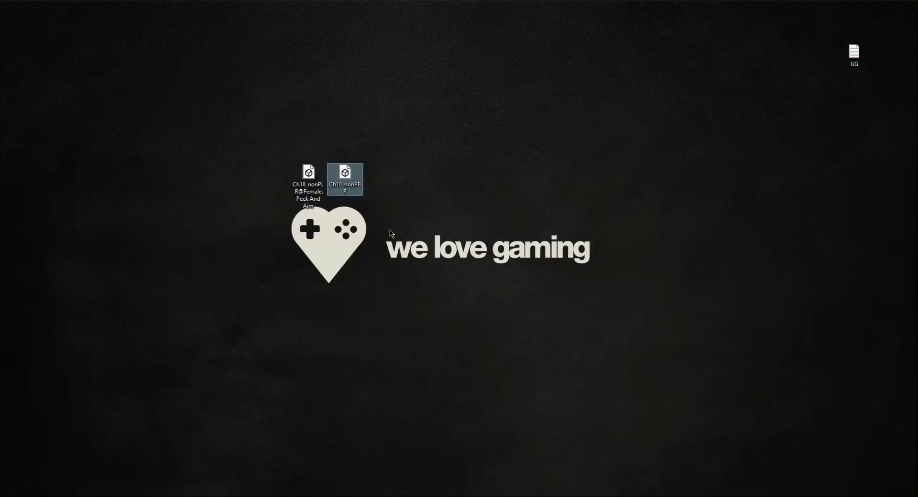
Undo the last file operation on the desktop to restore the Ch16 and Ch17 model files
{"action": "left_click_drag", "start_coordinate": [436, 139], "coordinate": [240, 243]}
{"action": "left_click", "coordinate": [459, 192]}
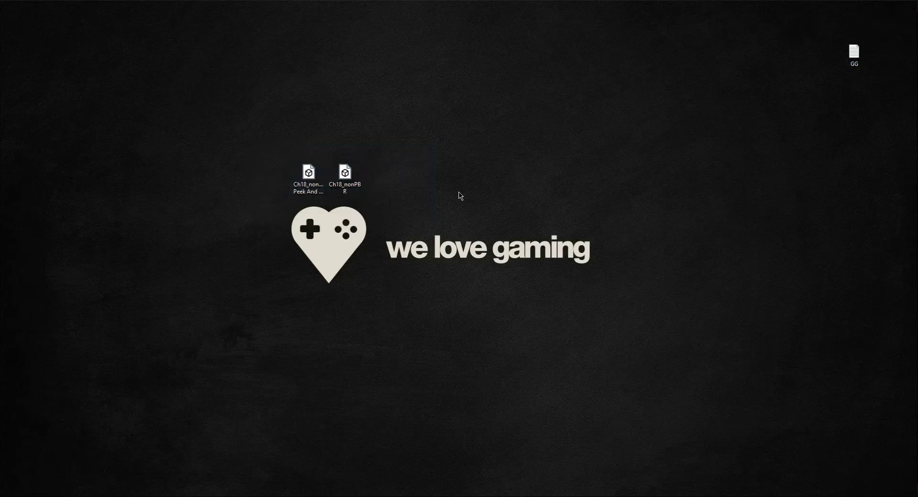
{"action": "key", "text": "ctrl+z"}
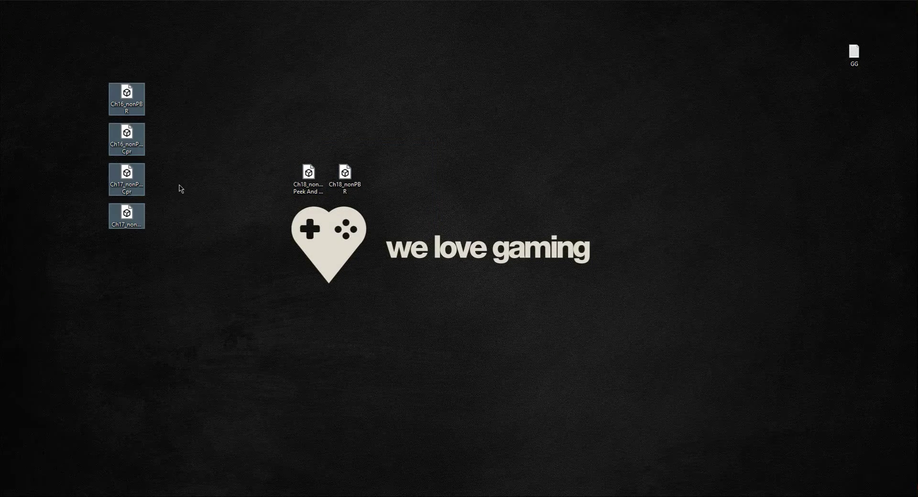
{"action": "left_click", "coordinate": [170, 181]}
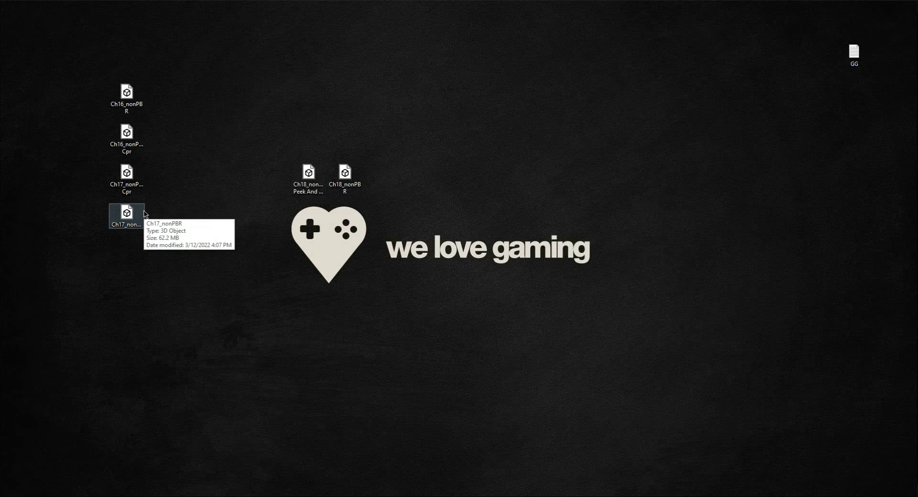
Switch to Unity and create a folder named H3 inside the Hostages asset folder
{"action": "key", "text": "alt+Tab"}
{"action": "left_click", "coordinate": [33, 464]}
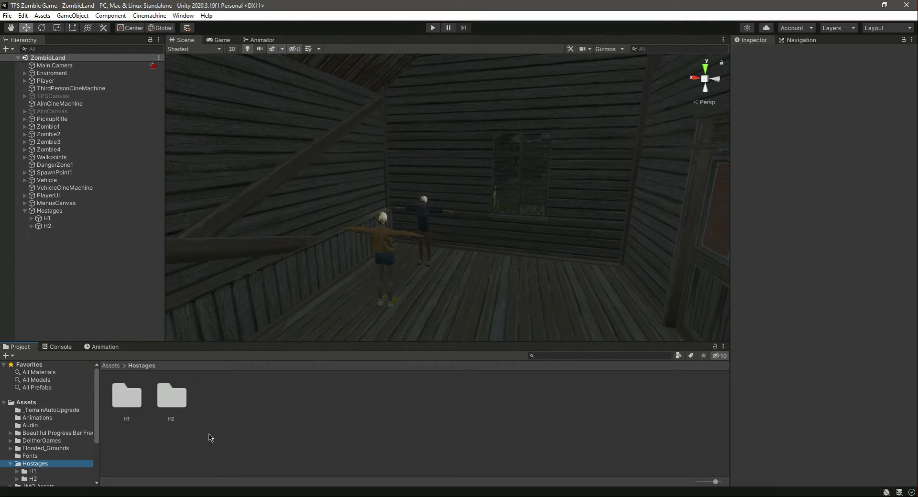
{"action": "right_click", "coordinate": [208, 442]}
{"action": "mouse_move", "coordinate": [277, 183]}
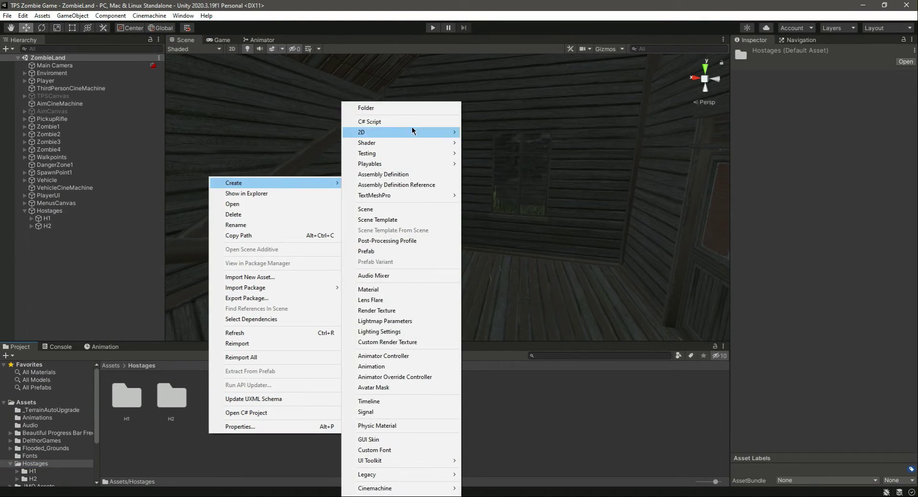
{"action": "left_click", "coordinate": [391, 109]}
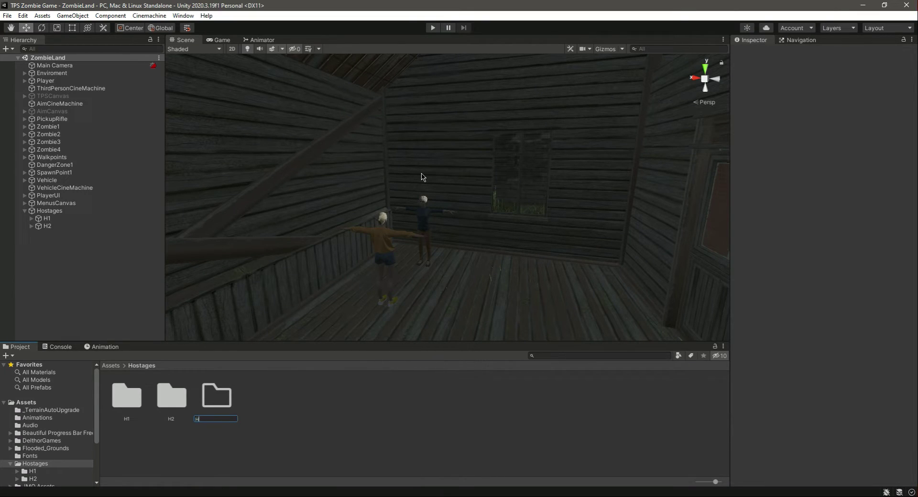
{"action": "key", "text": "Return"}
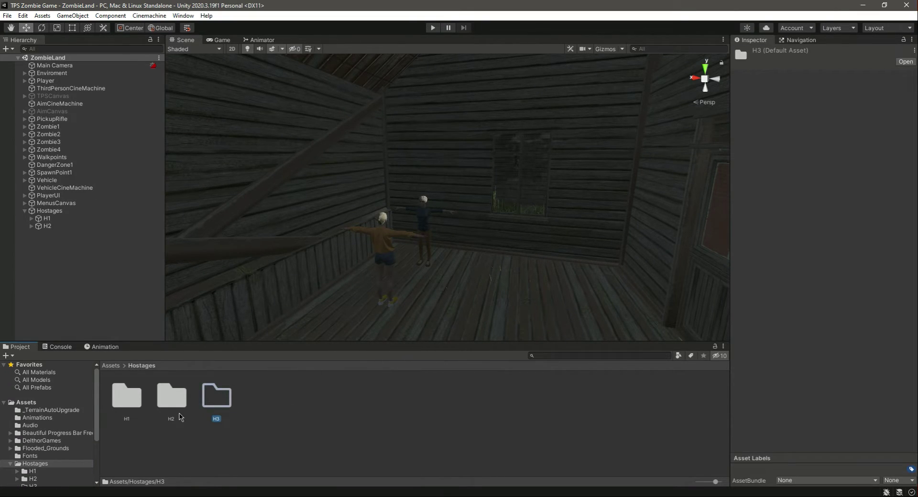
Open the H3 folder and create a subfolder named Textures in it
{"action": "double_click", "coordinate": [218, 396]}
{"action": "right_click", "coordinate": [216, 402]}
{"action": "mouse_move", "coordinate": [293, 158]}
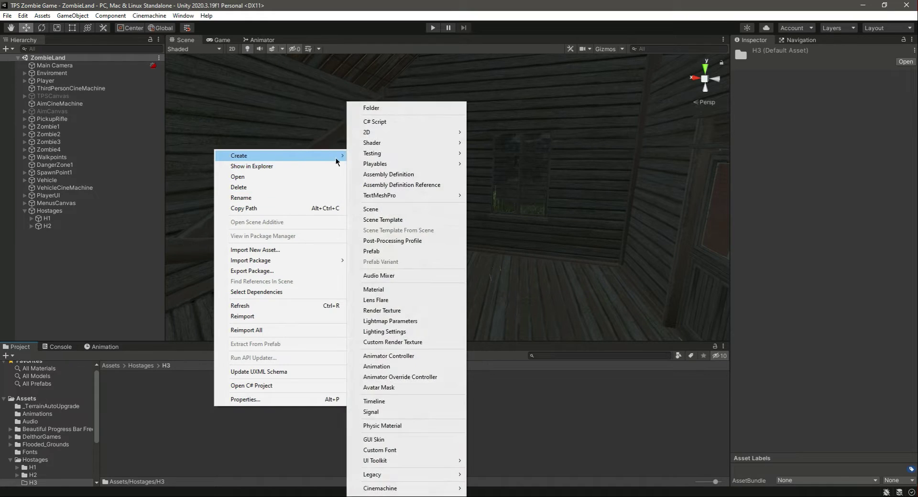
{"action": "left_click", "coordinate": [373, 114]}
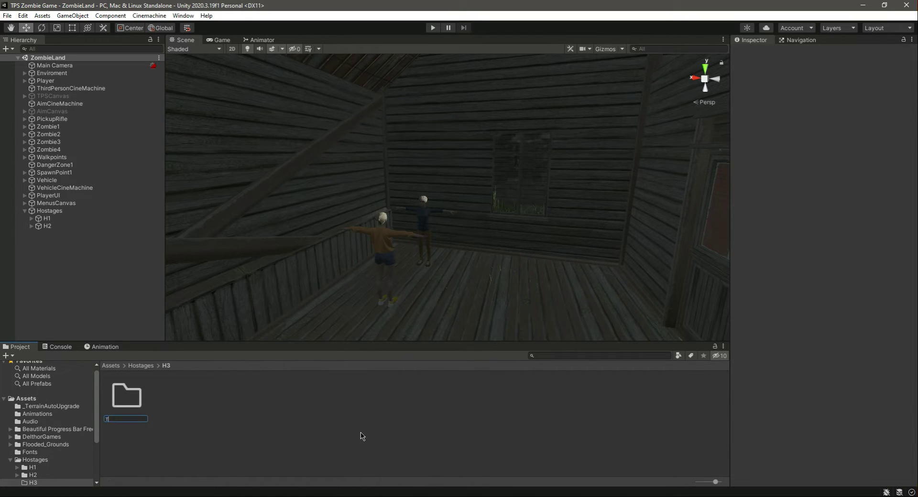
{"action": "type", "text": "Textures"}
{"action": "key", "text": "Return"}
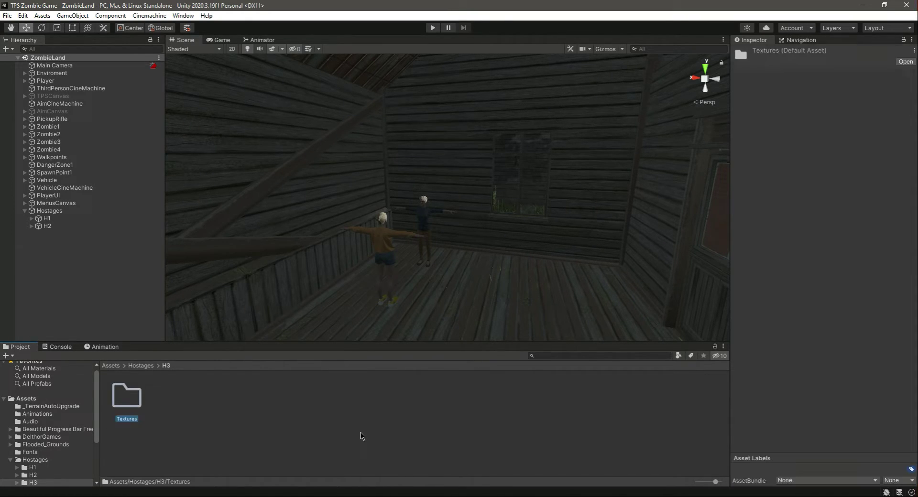
Create a second subfolder named Materials inside the H3 folder
{"action": "right_click", "coordinate": [361, 435]}
{"action": "mouse_move", "coordinate": [431, 181]}
{"action": "left_click", "coordinate": [536, 114]}
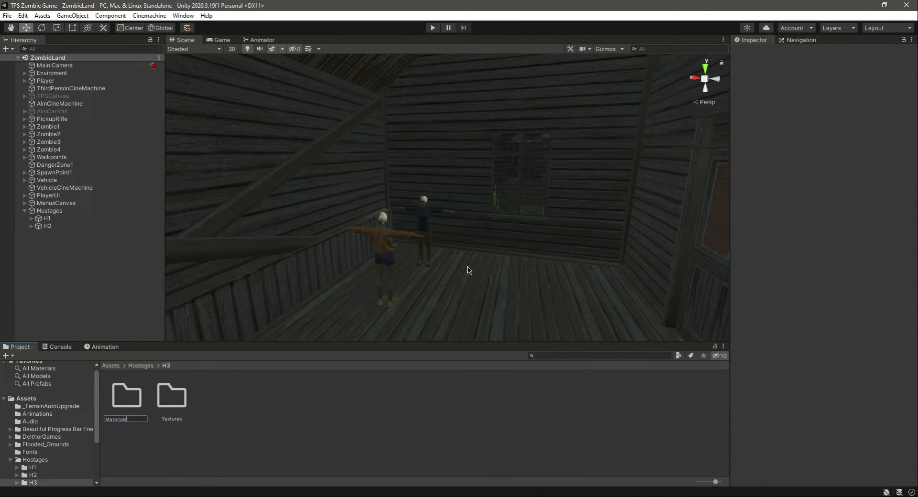
{"action": "key", "text": "Return"}
Return to the Hostages folder and duplicate the H3 folder with its subfolders
{"action": "left_click", "coordinate": [141, 365]}
{"action": "left_click", "coordinate": [216, 395]}
{"action": "key", "text": "ctrl+d"}
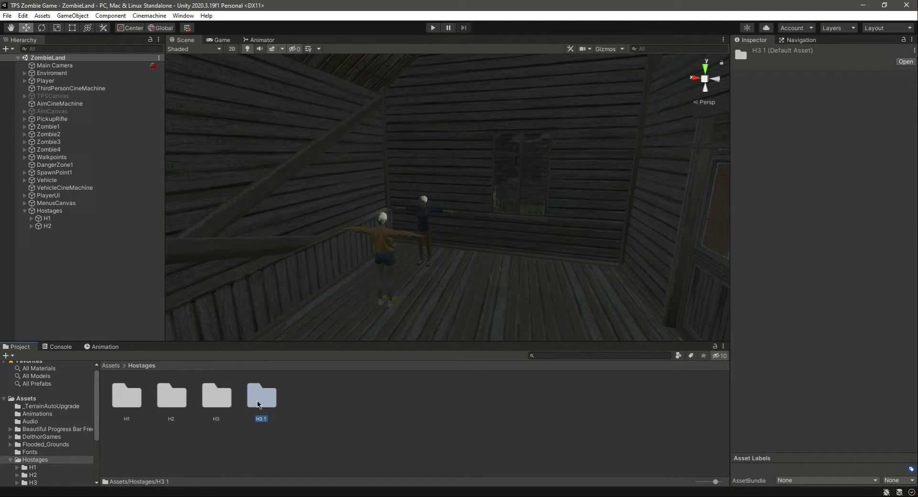
{"action": "right_click", "coordinate": [260, 403]}
{"action": "left_click", "coordinate": [306, 182]}
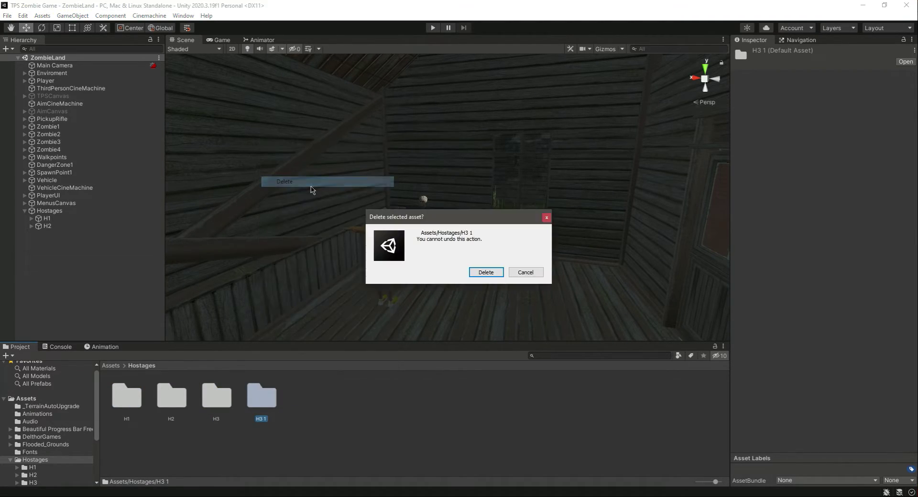
{"action": "left_click", "coordinate": [524, 273]}
Rename the duplicated H3 folder as H4
{"action": "right_click", "coordinate": [255, 413]}
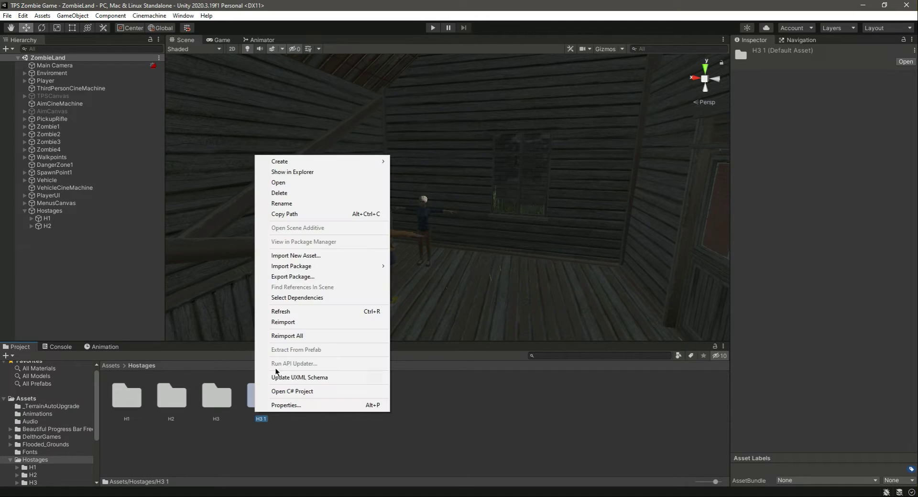
{"action": "left_click", "coordinate": [296, 205]}
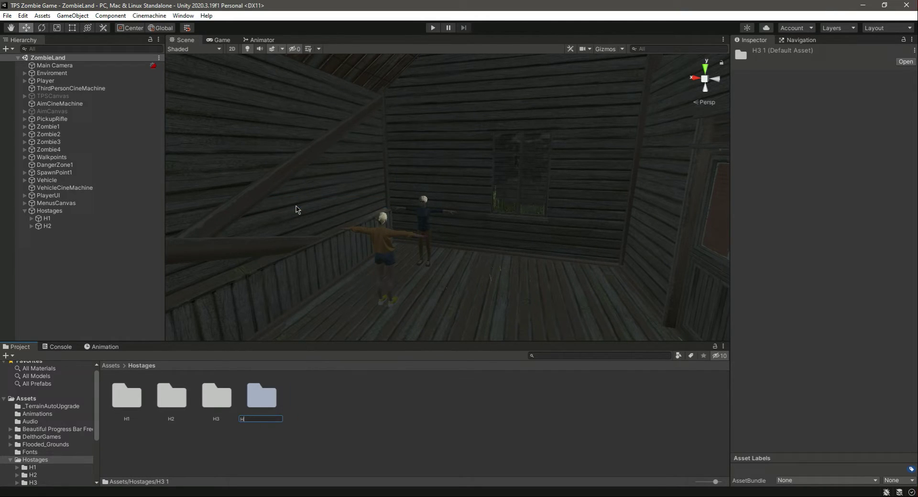
{"action": "type", "text": "H4"}
{"action": "key", "text": "Return"}
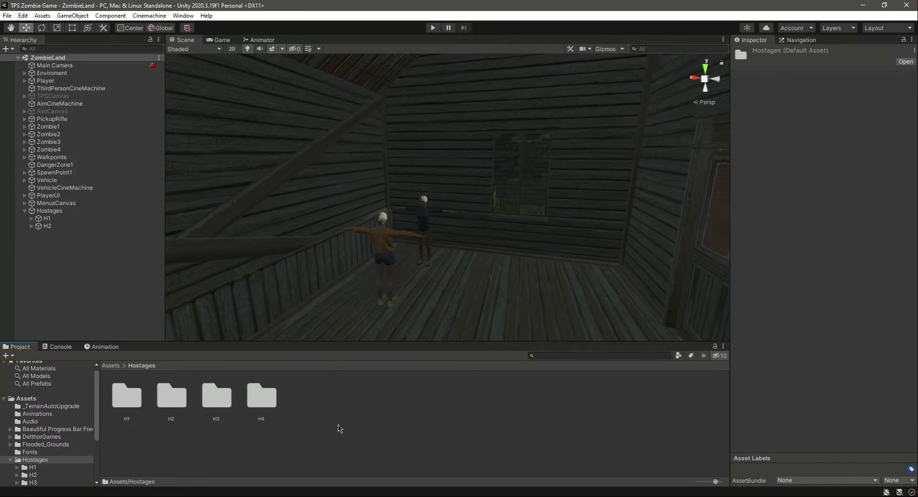
Duplicate the H4 folder in Hostages and rename the copy as H5
{"action": "right_click", "coordinate": [338, 428]}
{"action": "left_click", "coordinate": [312, 439]}
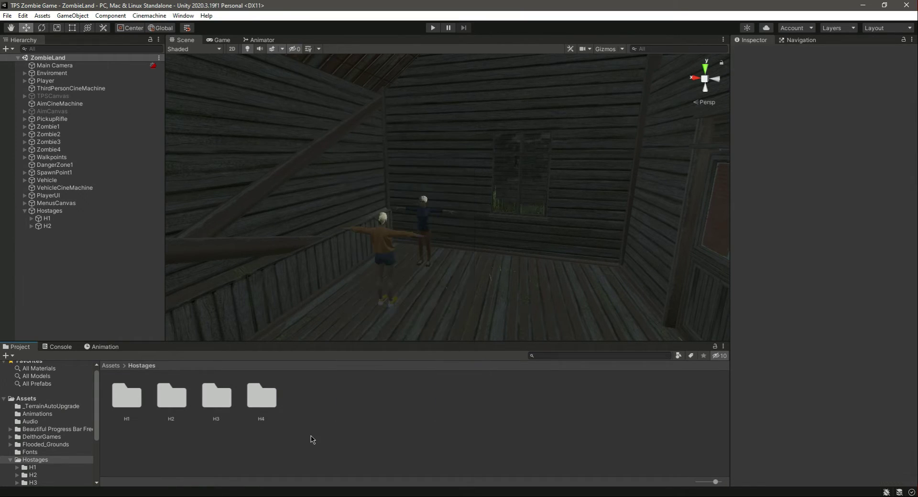
{"action": "left_click", "coordinate": [271, 389]}
{"action": "key", "text": "ctrl+d"}
{"action": "right_click", "coordinate": [312, 407]}
{"action": "left_click", "coordinate": [345, 192]}
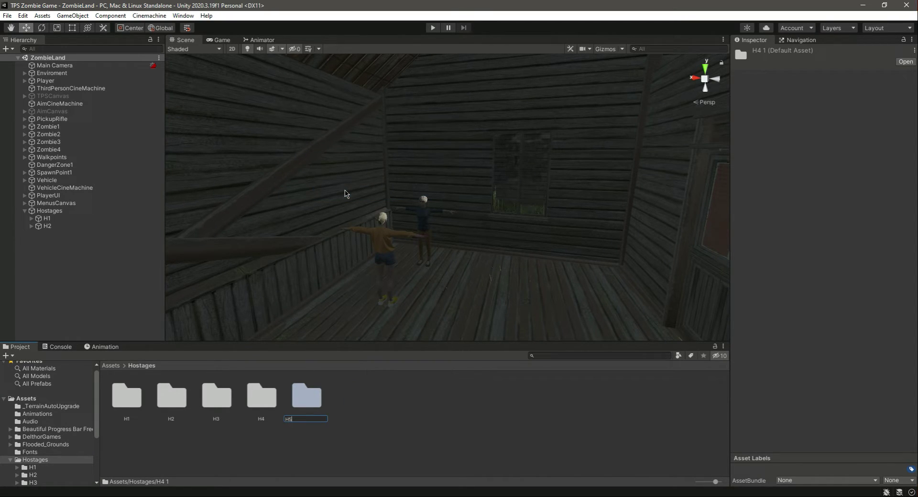
{"action": "key", "text": "Return"}
Duplicate the H5 folder in Hostages and rename the copy as H6
{"action": "right_click", "coordinate": [372, 443]}
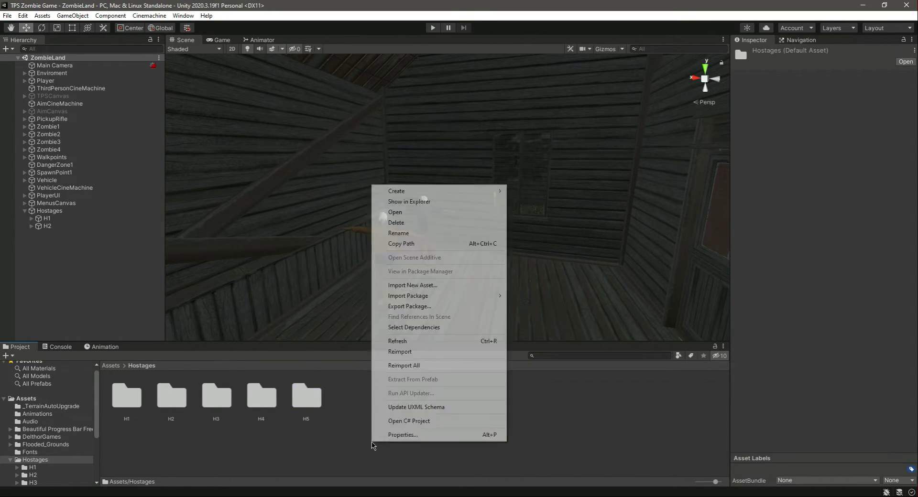
{"action": "left_click", "coordinate": [411, 234]}
{"action": "left_click", "coordinate": [313, 394]}
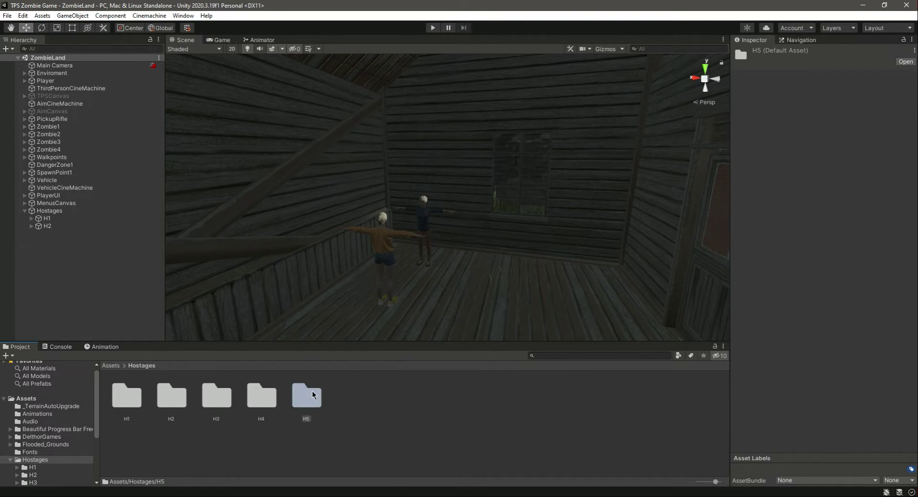
{"action": "right_click", "coordinate": [351, 398]}
{"action": "left_click", "coordinate": [390, 187]}
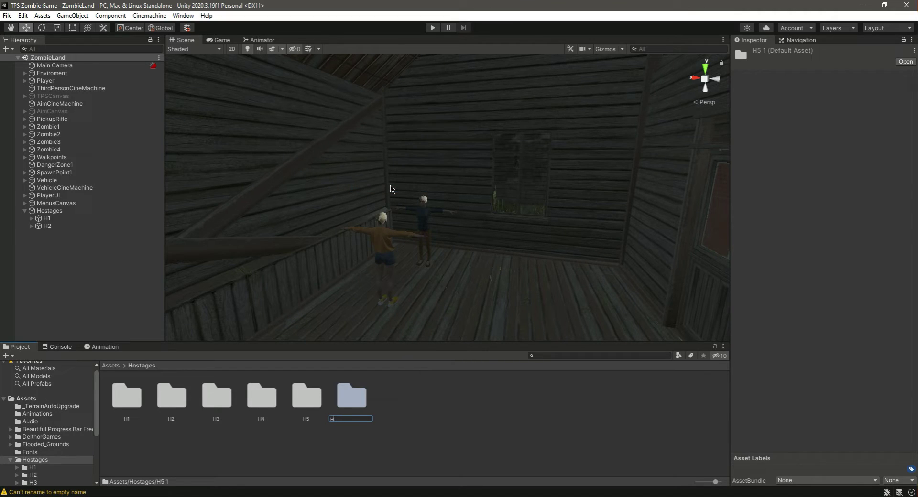
{"action": "type", "text": "H6"}
{"action": "key", "text": "Return"}
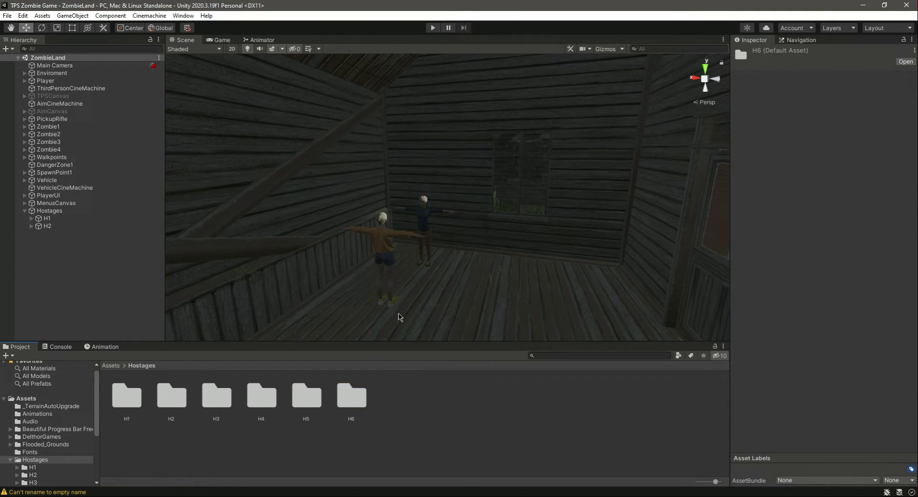
Clear the rename warning from the console and return to the project assets
{"action": "left_click", "coordinate": [71, 492]}
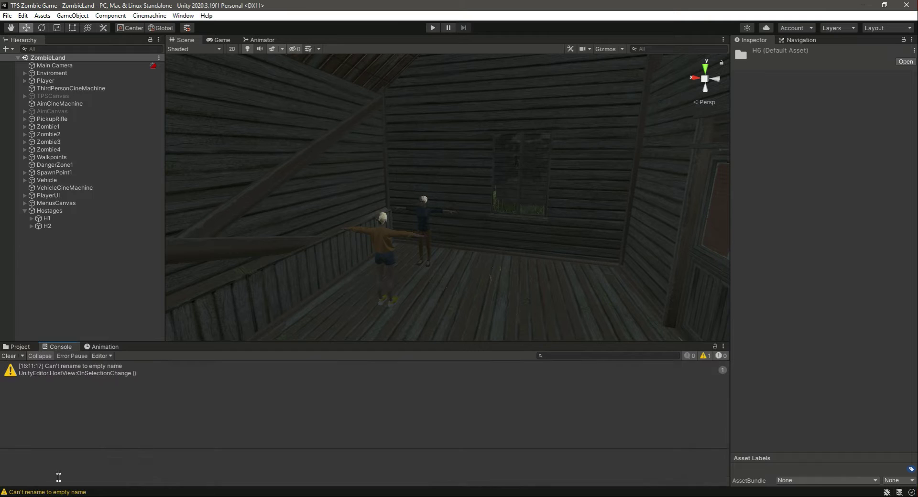
{"action": "left_click", "coordinate": [8, 356]}
{"action": "left_click", "coordinate": [17, 347]}
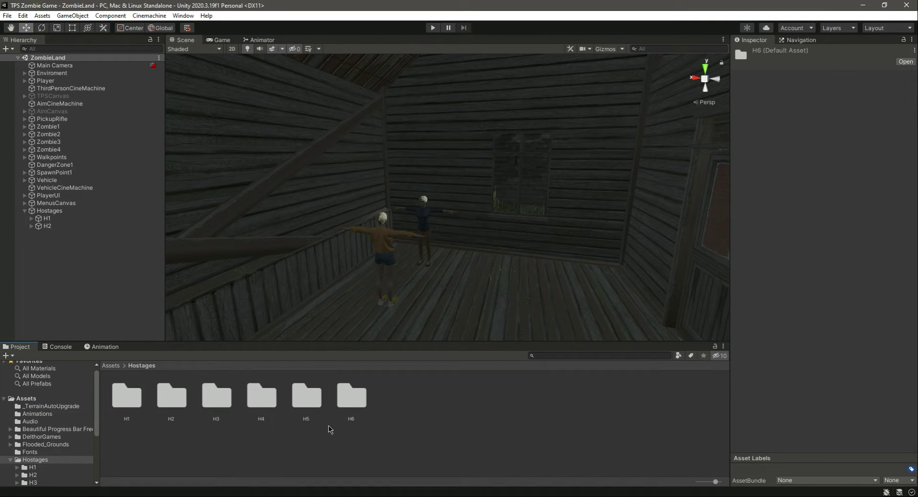
Import the Ch18_nonPBR model and its Female Peek And Aim animation file from the desktop into the H3 folder
{"action": "double_click", "coordinate": [216, 397]}
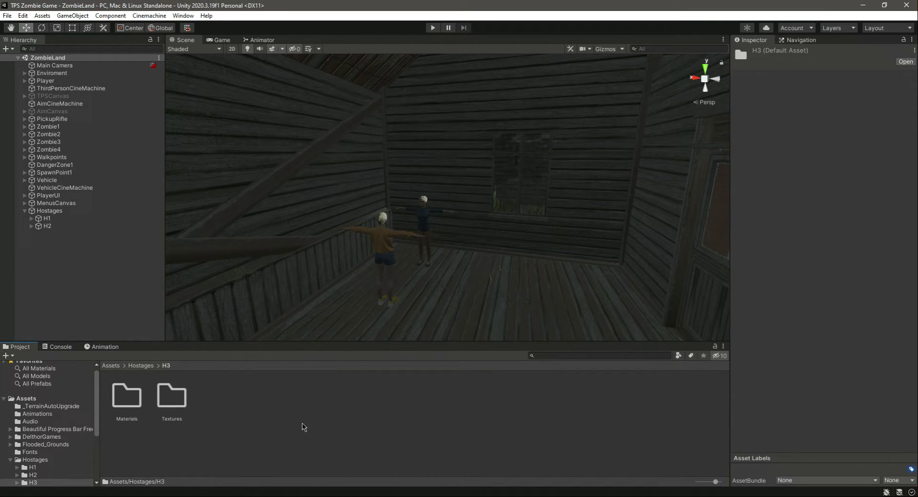
{"action": "left_click_drag", "start_coordinate": [291, 139], "coordinate": [415, 225]}
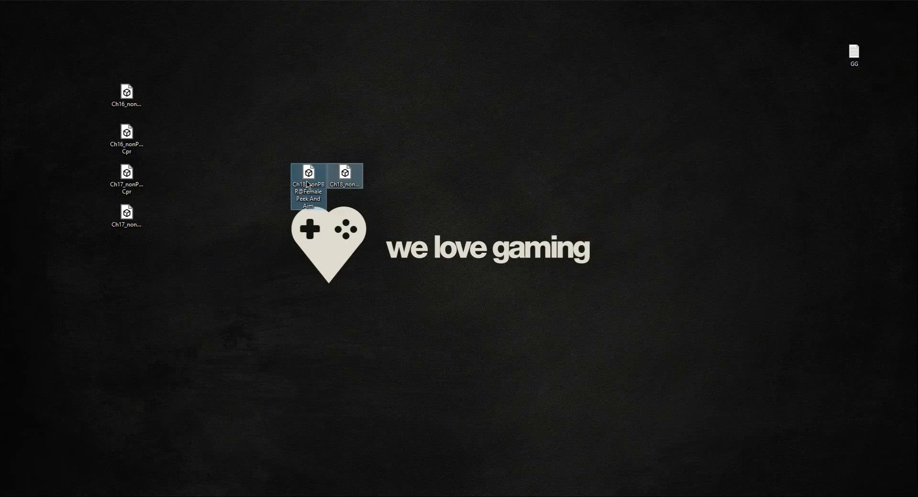
{"action": "left_click_drag", "start_coordinate": [308, 184], "coordinate": [418, 463]}
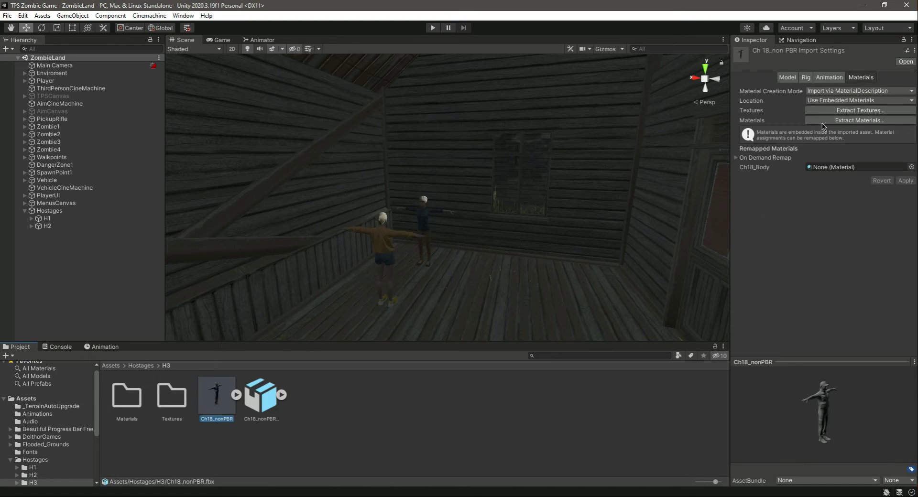
Extract the Ch18_nonPBR model's textures into H3's Textures folder and its materials into H3's Materials folder
{"action": "left_click", "coordinate": [836, 110]}
{"action": "left_click", "coordinate": [111, 100]}
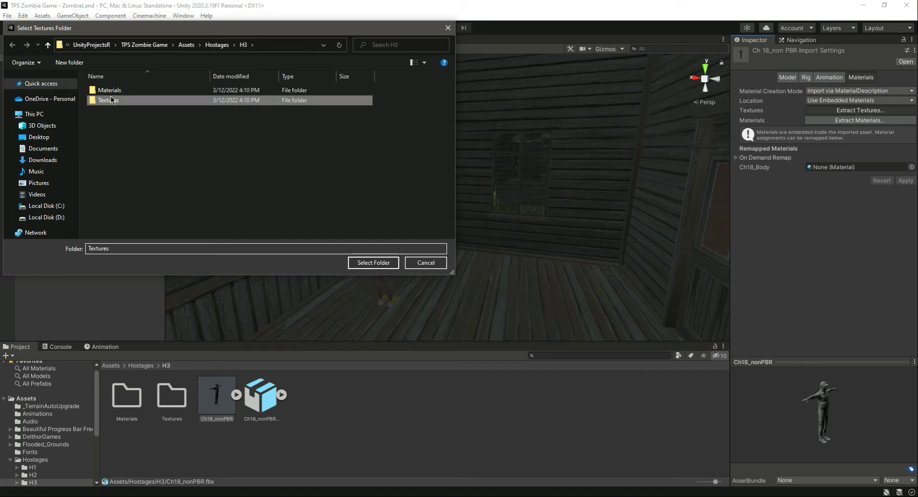
{"action": "left_click", "coordinate": [374, 263]}
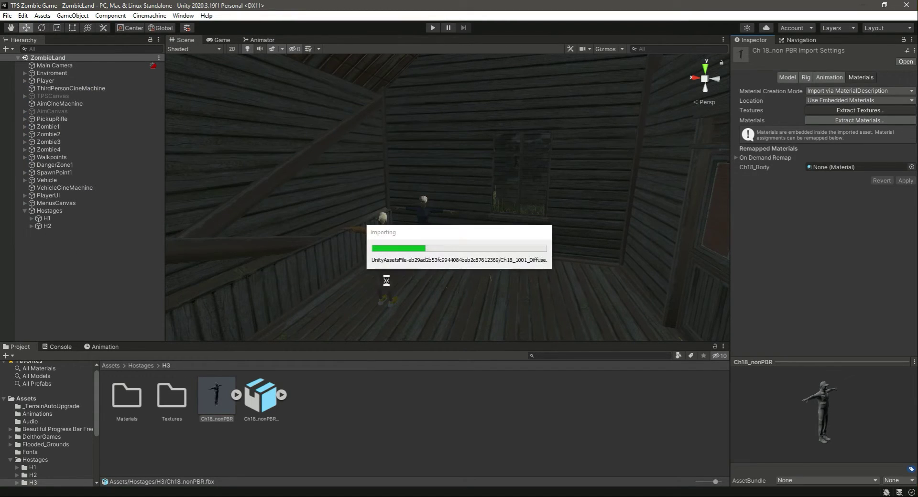
{"action": "left_click", "coordinate": [859, 120]}
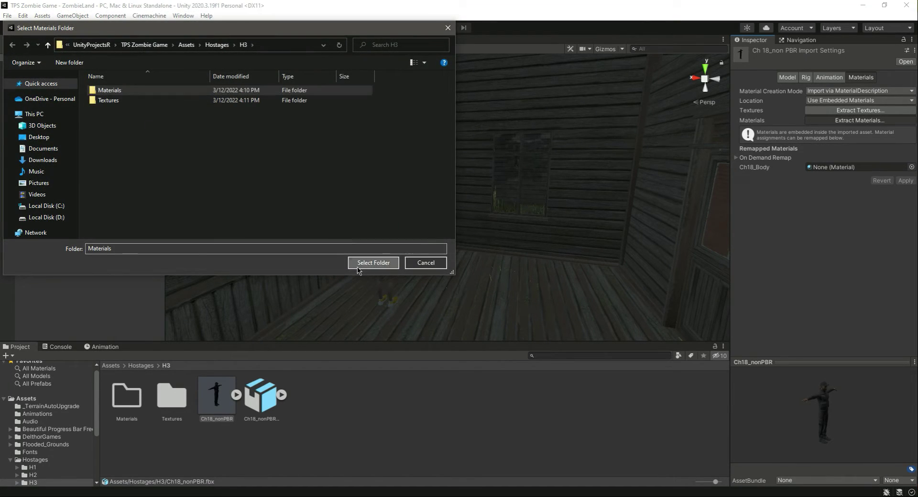
{"action": "left_click", "coordinate": [373, 262]}
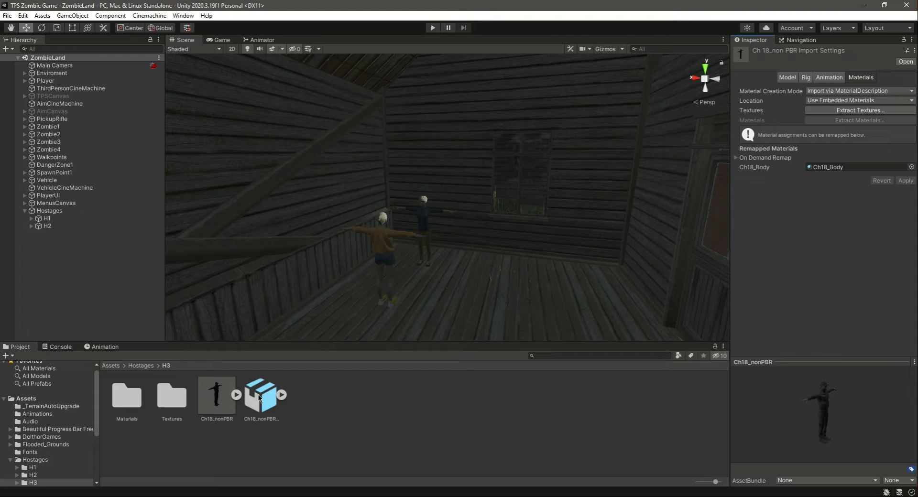
Set the Ch18_nonPBR rig's avatar definition to Create From This Model and apply the import settings
{"action": "left_click", "coordinate": [220, 401]}
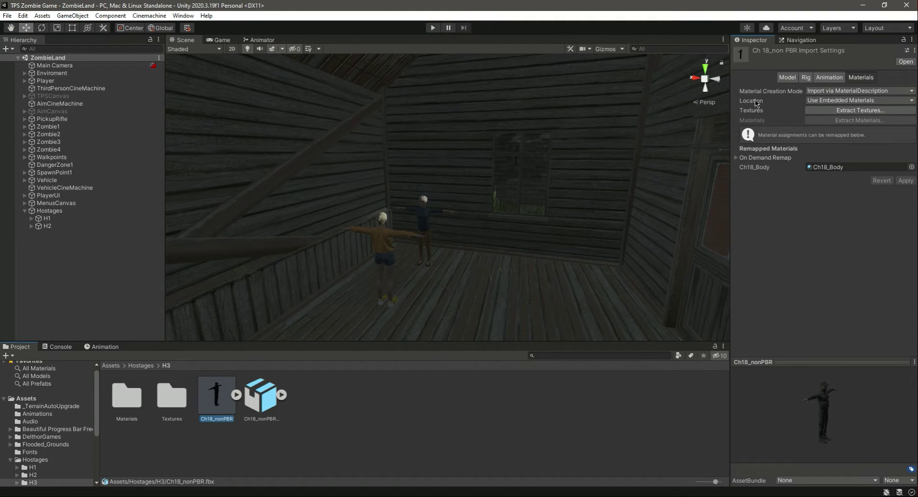
{"action": "left_click", "coordinate": [806, 78]}
{"action": "left_click", "coordinate": [854, 104]}
{"action": "left_click", "coordinate": [844, 125]}
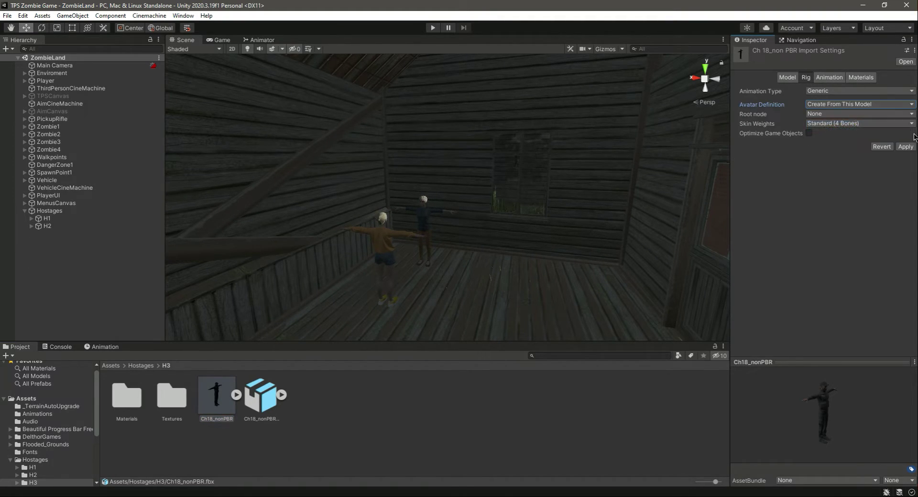
{"action": "left_click", "coordinate": [905, 146]}
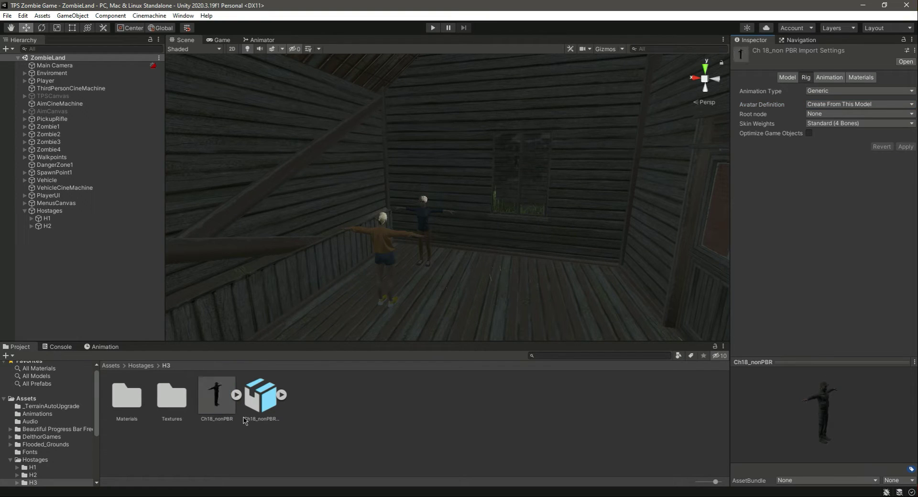
Place the Ch18_nonPBR model in the scene and move it to the cabin floor near the doorway
{"action": "left_click_drag", "start_coordinate": [217, 404], "coordinate": [578, 321]}
{"action": "right_click_drag", "start_coordinate": [535, 287], "coordinate": [521, 321]}
{"action": "left_click_drag", "start_coordinate": [280, 203], "coordinate": [496, 260]}
{"action": "left_click_drag", "start_coordinate": [415, 341], "coordinate": [421, 357]}
{"action": "right_click_drag", "start_coordinate": [493, 323], "coordinate": [470, 326]}
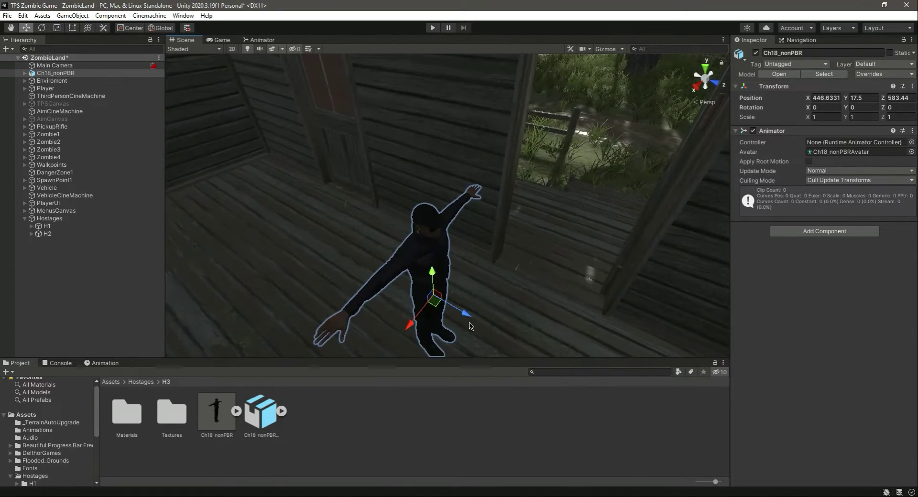
{"action": "left_click_drag", "start_coordinate": [409, 330], "coordinate": [415, 262]}
Make the Ch18_nonPBR object a child of Hostages, below H2
{"action": "left_click", "coordinate": [56, 74]}
{"action": "left_click_drag", "start_coordinate": [105, 129], "coordinate": [59, 228]}
{"action": "left_click", "coordinate": [64, 253]}
{"action": "left_click", "coordinate": [57, 233]}
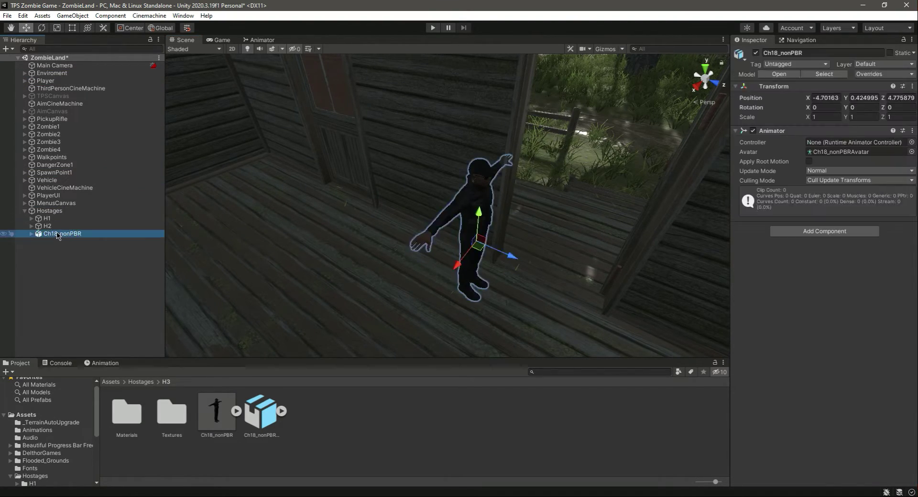
Unpack the Ch18_nonPBR object completely and rename it as H3
{"action": "right_click", "coordinate": [58, 233]}
{"action": "mouse_move", "coordinate": [121, 347]}
{"action": "left_click", "coordinate": [184, 382]}
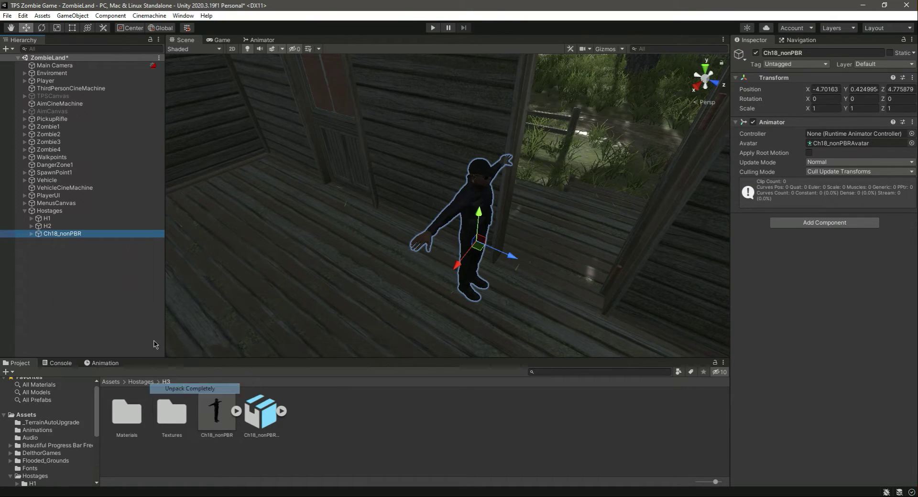
{"action": "left_click", "coordinate": [814, 53]}
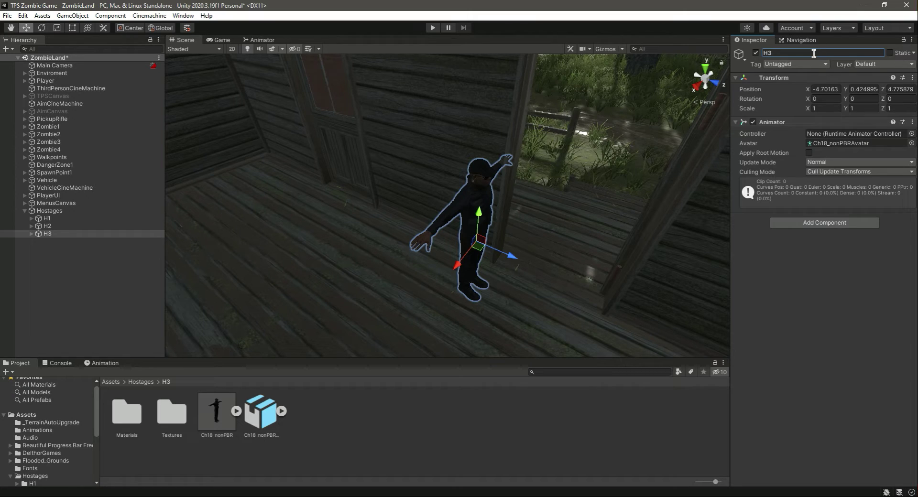
Create an animator controller named H3 in the H3 folder and add the Female Peek And Aim animation as its state
{"action": "right_click", "coordinate": [328, 452]}
{"action": "mouse_move", "coordinate": [424, 182]}
{"action": "left_click", "coordinate": [616, 352]}
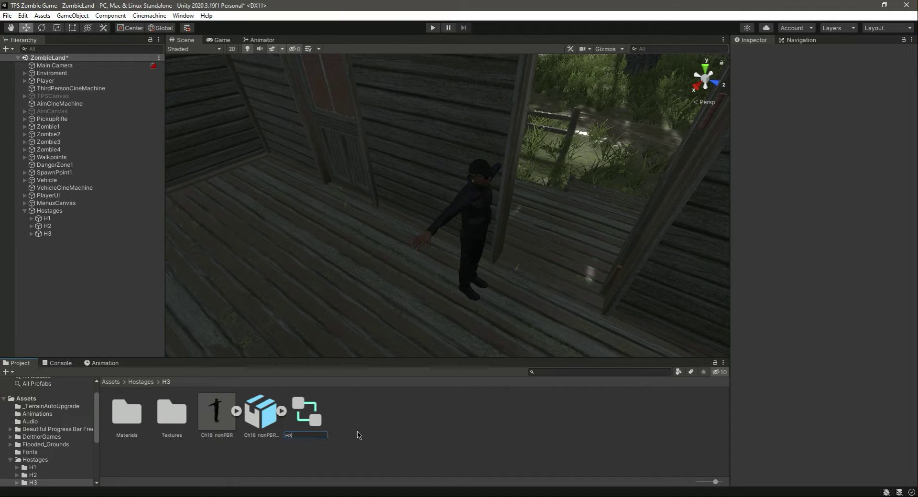
{"action": "type", "text": "H3"}
{"action": "key", "text": "Return"}
{"action": "double_click", "coordinate": [306, 415]}
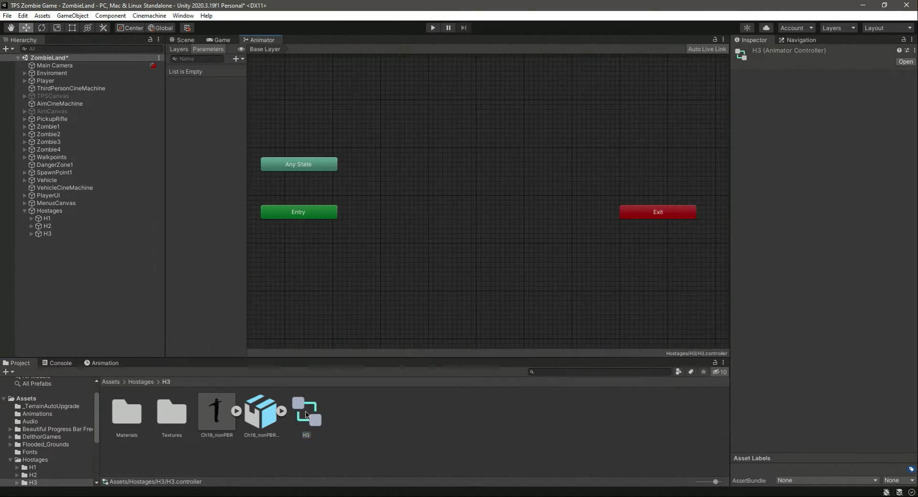
{"action": "left_click_drag", "start_coordinate": [262, 412], "coordinate": [474, 241]}
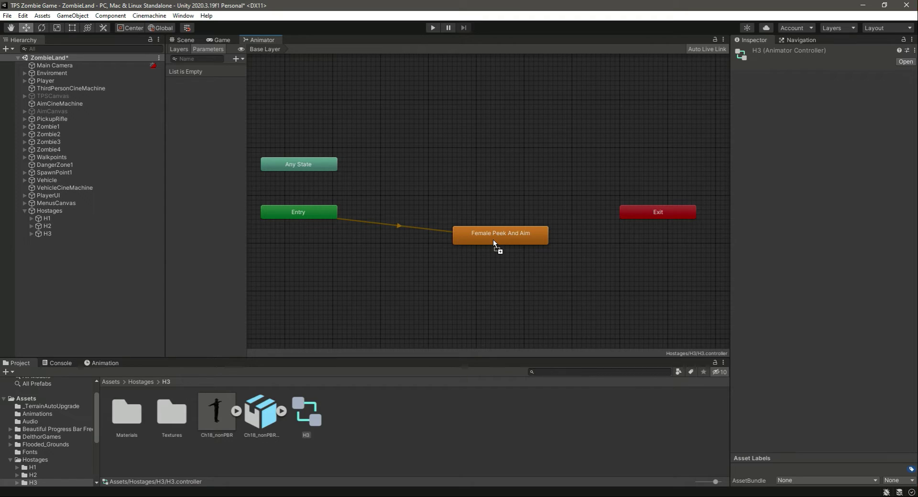
Turn on Loop Time for the Female Peek And Aim clip, apply it and preview the animation
{"action": "double_click", "coordinate": [490, 237]}
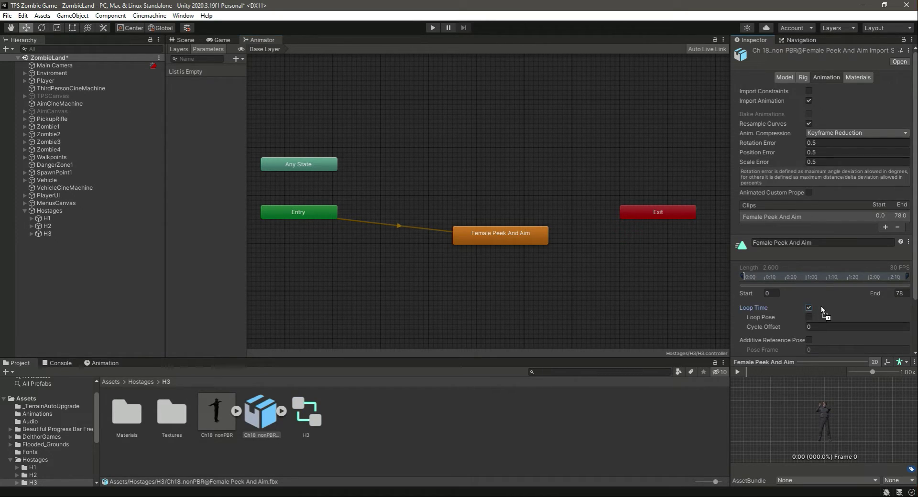
{"action": "scroll", "coordinate": [822, 309], "scroll_direction": "down", "scroll_amount": 3}
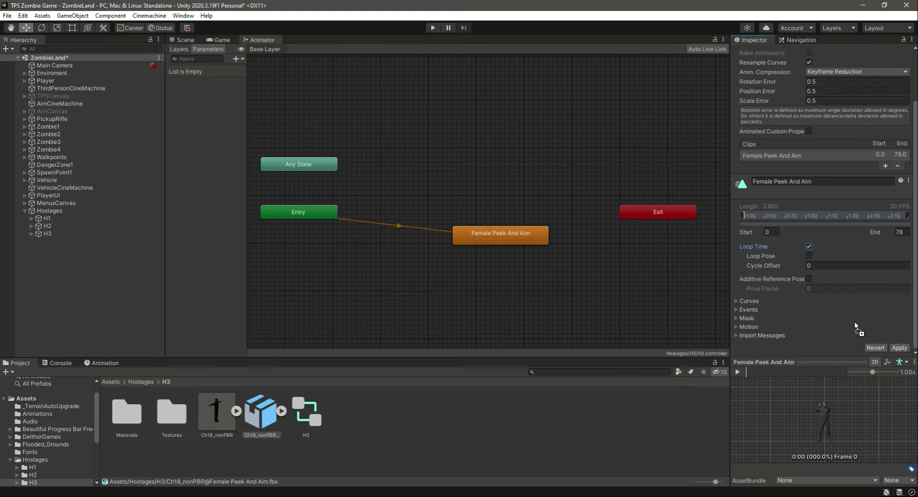
{"action": "left_click", "coordinate": [900, 348]}
{"action": "left_click", "coordinate": [737, 372]}
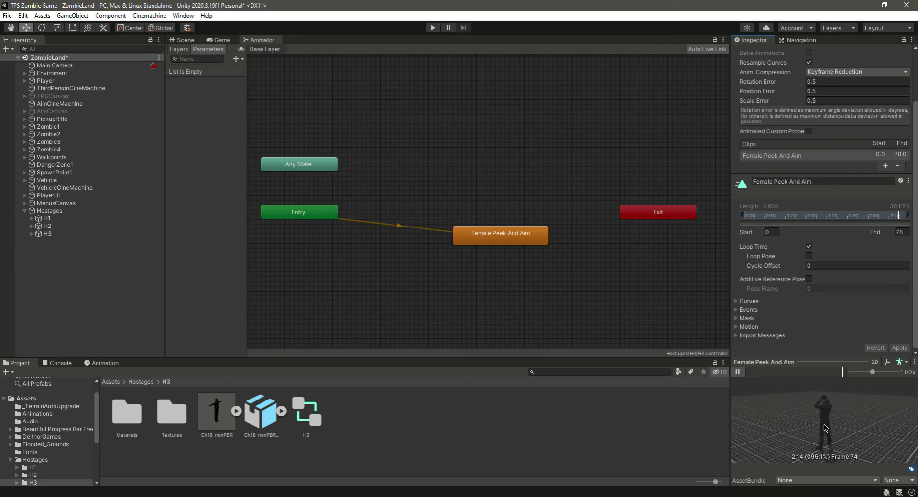
{"action": "left_click", "coordinate": [736, 373]}
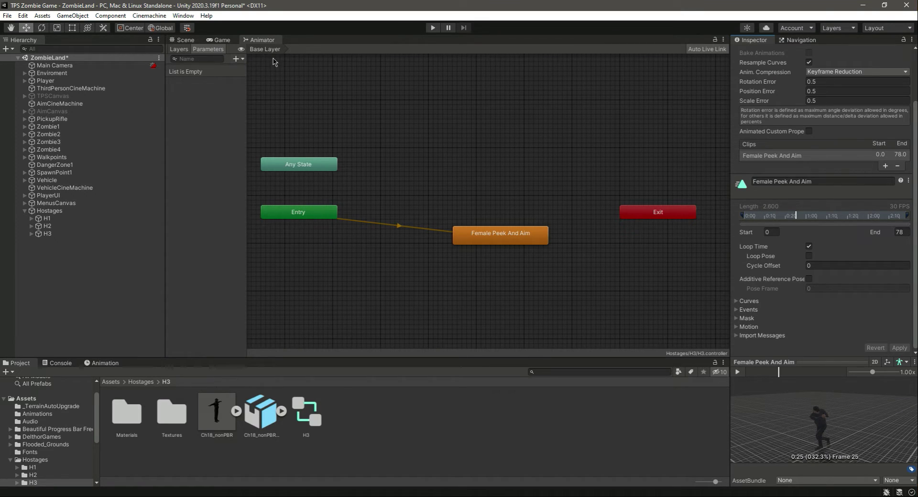
Assign the H3 animator controller to the H3 hostage's Animator component
{"action": "left_click", "coordinate": [48, 233]}
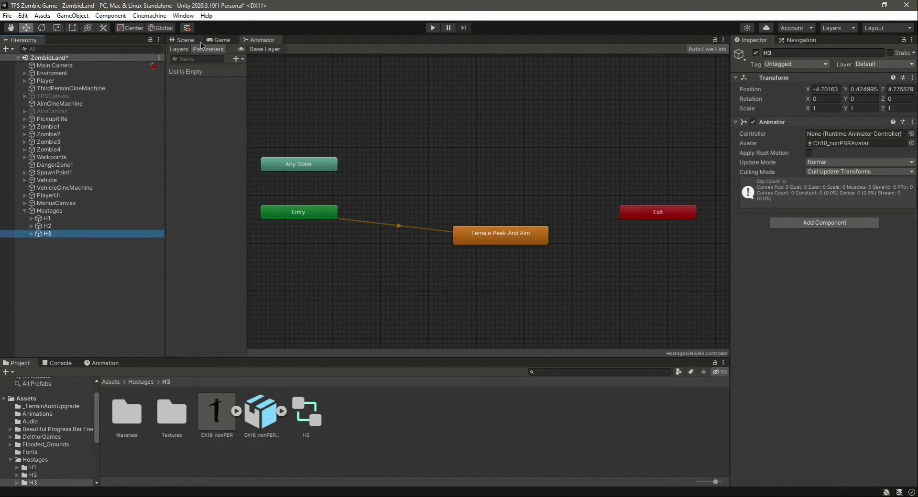
{"action": "left_click", "coordinate": [185, 40]}
{"action": "left_click_drag", "start_coordinate": [306, 412], "coordinate": [645, 290]}
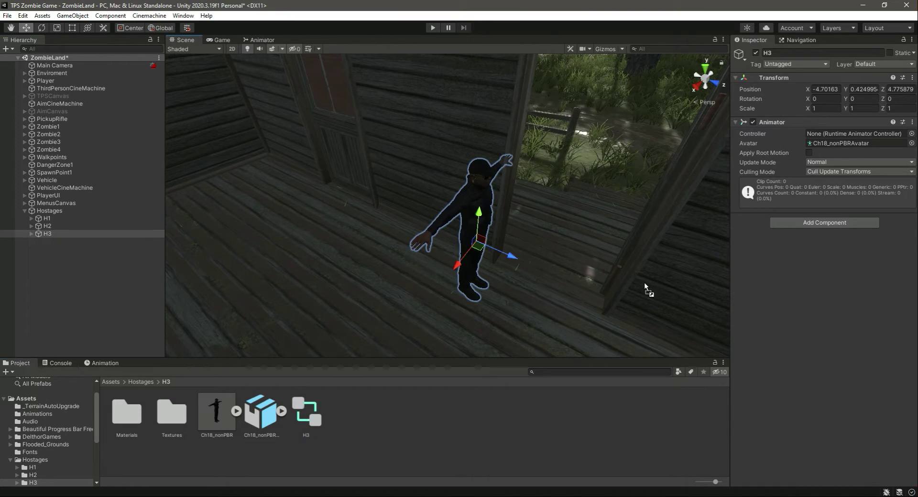
{"action": "left_click_drag", "start_coordinate": [805, 154], "coordinate": [827, 134]}
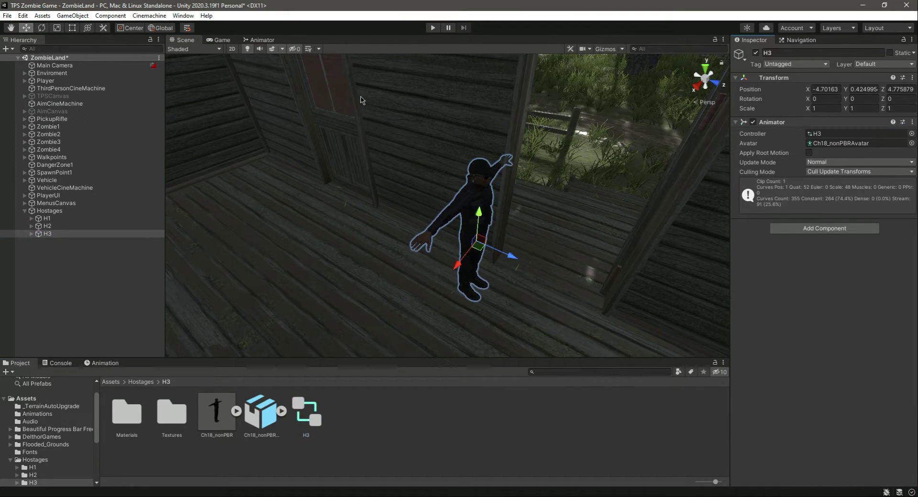
Run the game and reposition H3 beside the doorway post at X -5.028, Z 4.831 with a Y rotation of -90
{"action": "left_click", "coordinate": [432, 27]}
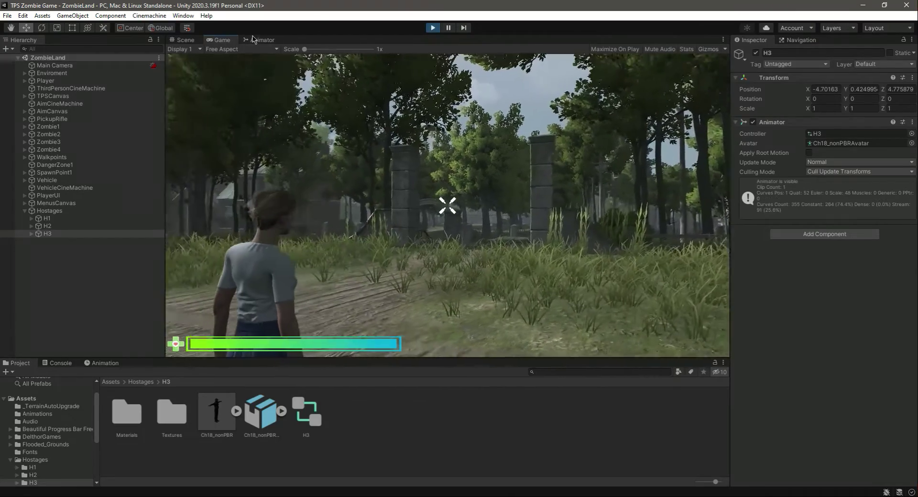
{"action": "left_click", "coordinate": [182, 39]}
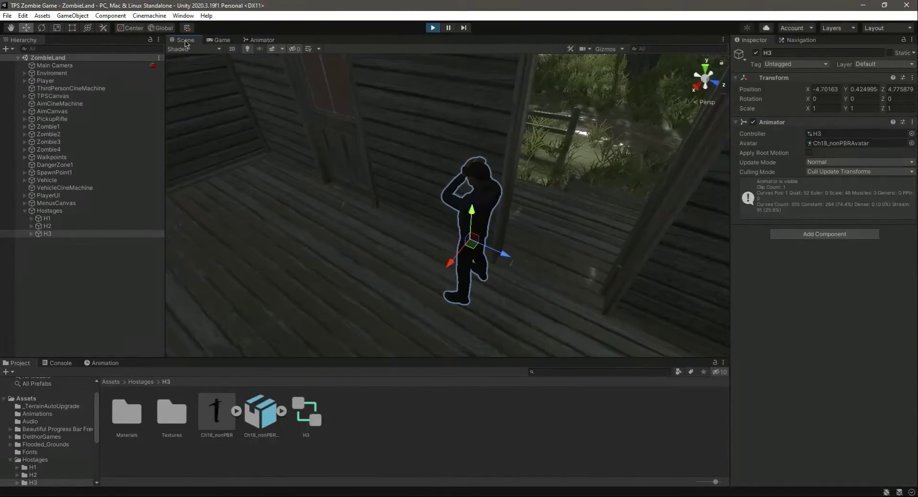
{"action": "key", "text": "f"}
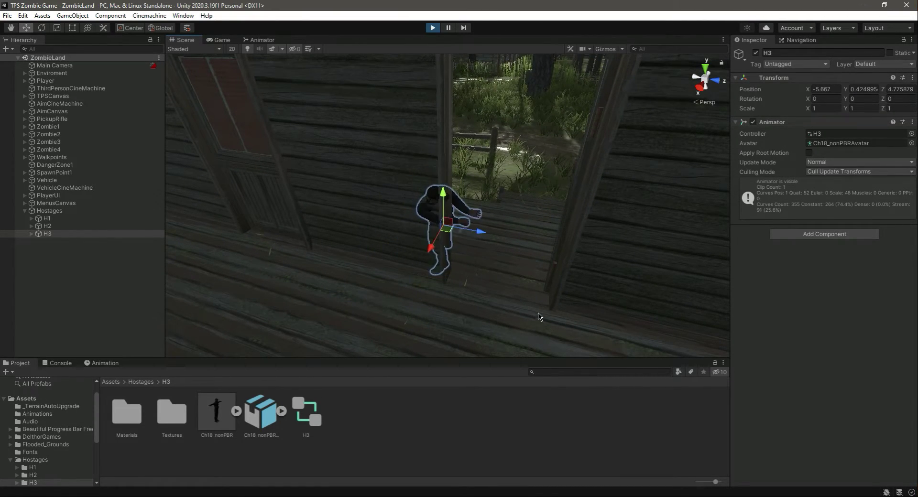
{"action": "left_click_drag", "start_coordinate": [464, 258], "coordinate": [461, 281]}
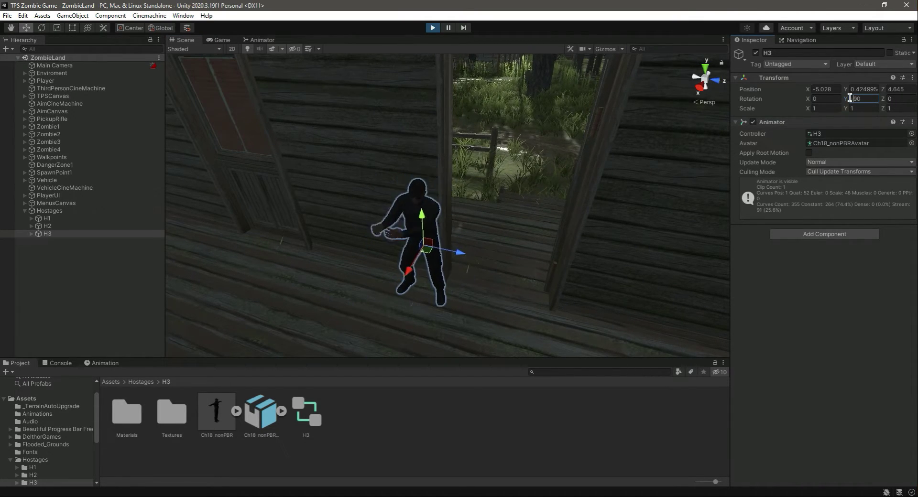
{"action": "right_click_drag", "start_coordinate": [542, 214], "coordinate": [451, 205]}
{"action": "right_click_drag", "start_coordinate": [597, 260], "coordinate": [429, 330]}
{"action": "mouse_move", "coordinate": [476, 330]}
{"action": "left_mouse_down"}
{"action": "mouse_move", "coordinate": [455, 324]}
{"action": "mouse_move", "coordinate": [472, 326]}
{"action": "left_mouse_up"}
{"action": "right_click_drag", "start_coordinate": [550, 292], "coordinate": [406, 321]}
{"action": "left_click_drag", "start_coordinate": [337, 299], "coordinate": [327, 310]}
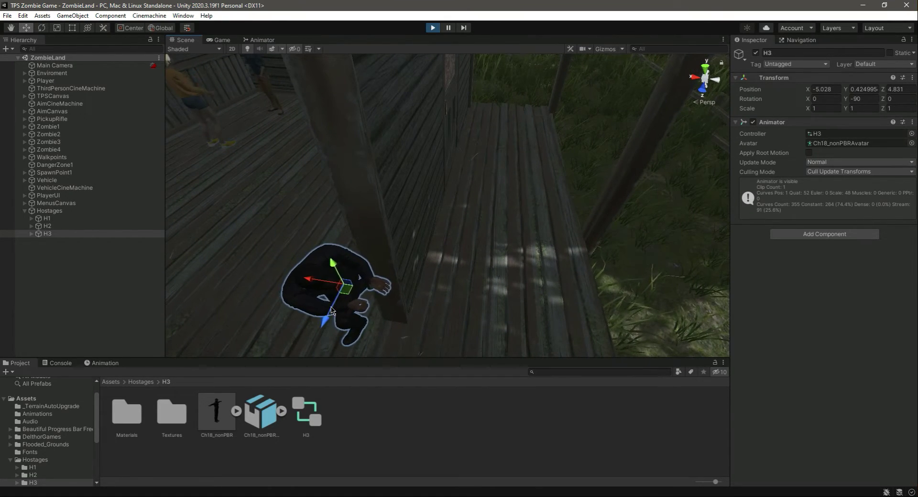
Copy H3's Transform component while the game is running and stop play mode
{"action": "left_click", "coordinate": [47, 234]}
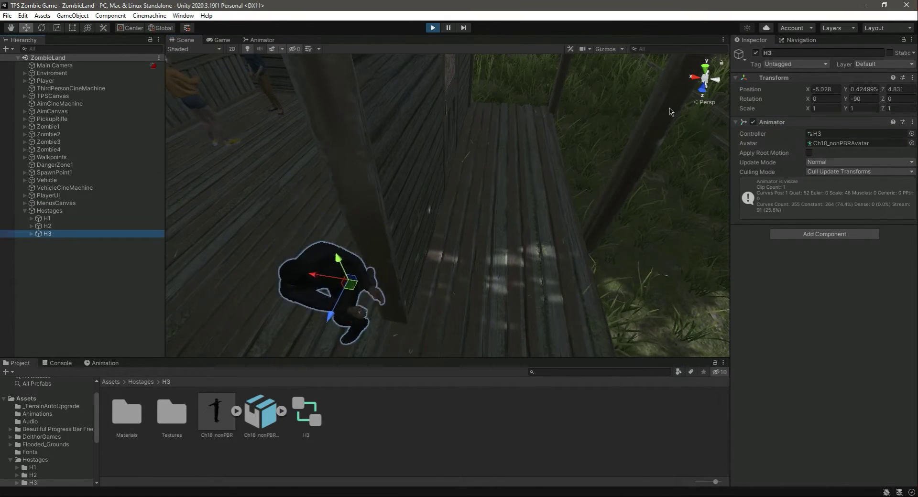
{"action": "left_click", "coordinate": [914, 79]}
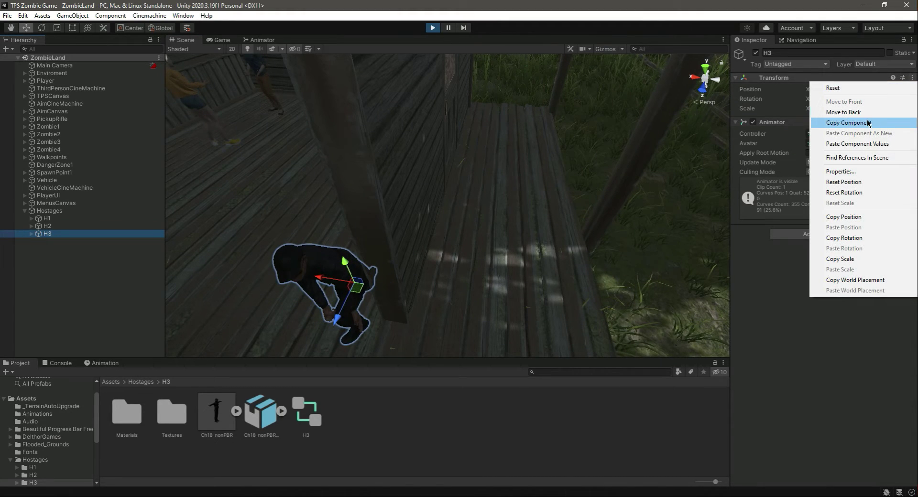
{"action": "left_click", "coordinate": [839, 123]}
{"action": "left_click", "coordinate": [912, 78]}
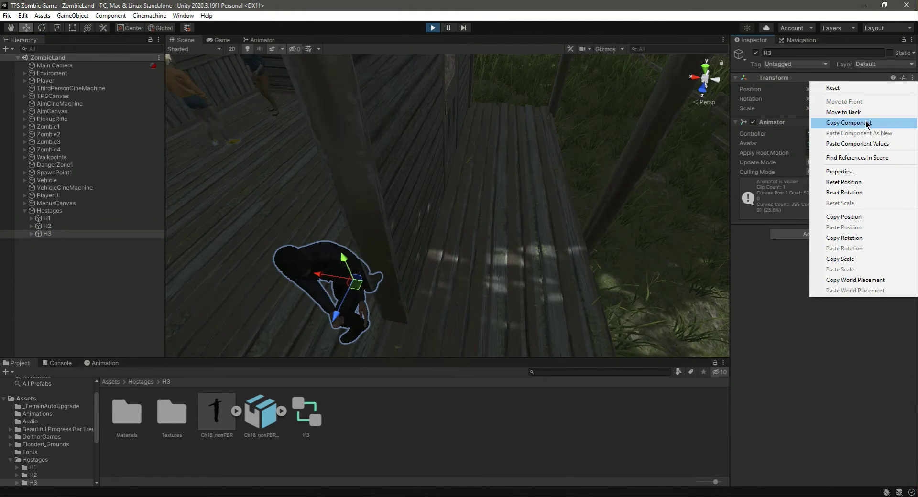
{"action": "left_click", "coordinate": [839, 123]}
{"action": "left_click", "coordinate": [433, 29]}
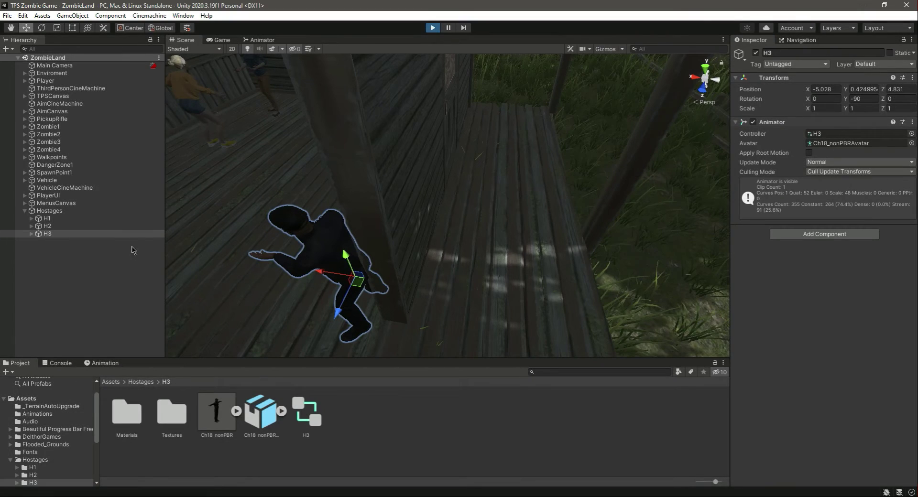
Paste the copied Transform values onto H3 and save the scene
{"action": "left_click", "coordinate": [48, 233]}
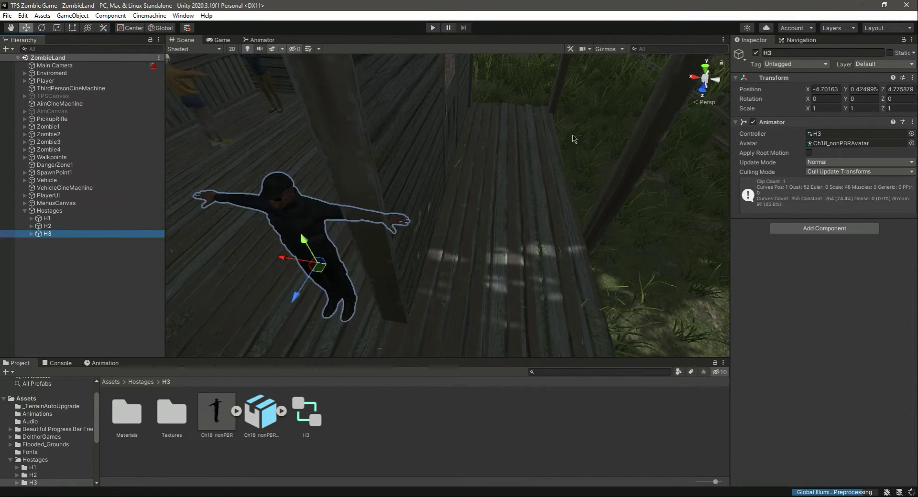
{"action": "left_click", "coordinate": [912, 79]}
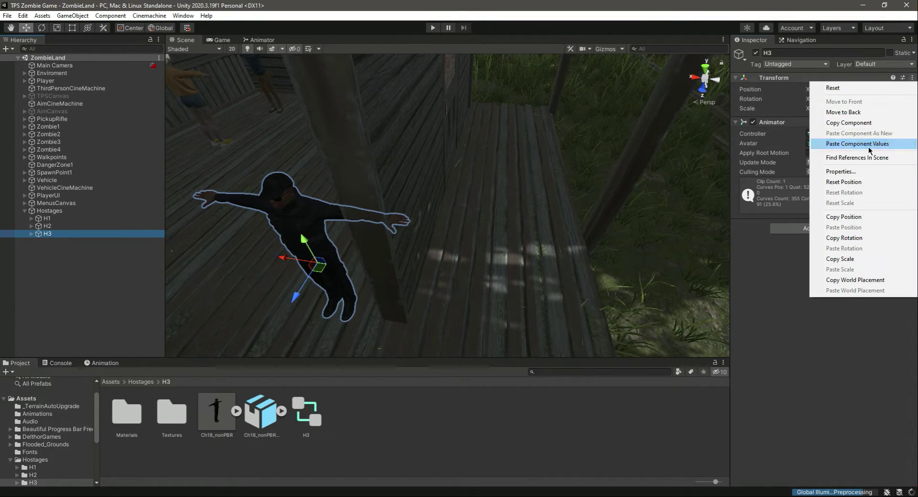
{"action": "left_click", "coordinate": [857, 144]}
{"action": "left_click", "coordinate": [90, 273]}
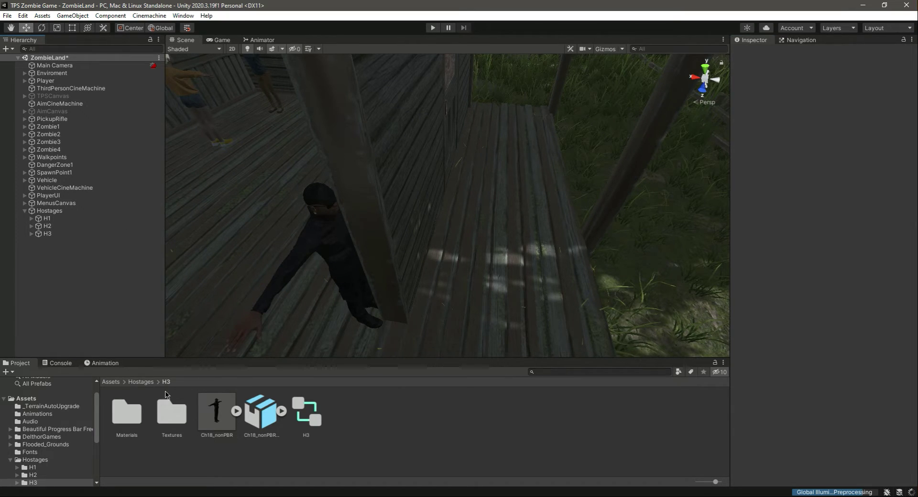
{"action": "key", "text": "ctrl+s"}
Open the H4 folder in Hostages and import the Ch16_nonPBR model from the desktop into it
{"action": "left_click", "coordinate": [140, 381]}
{"action": "double_click", "coordinate": [261, 411]}
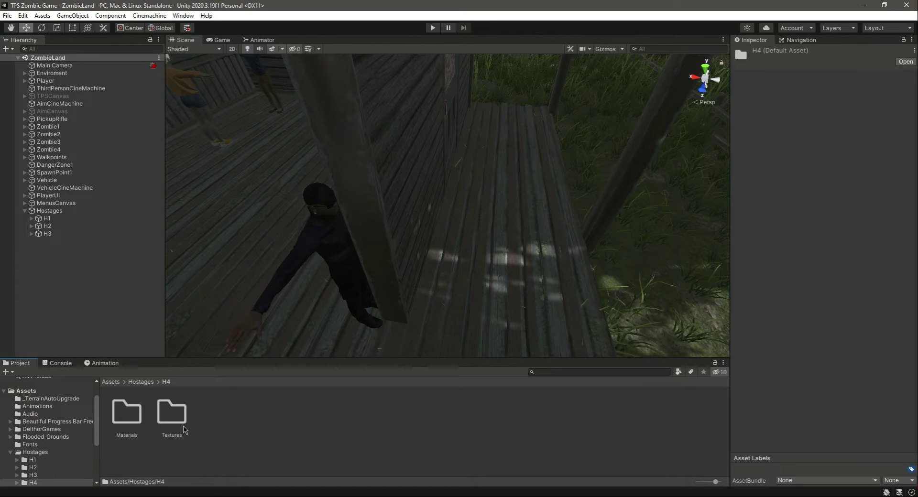
{"action": "key", "text": "super+d"}
{"action": "key", "text": "Delete"}
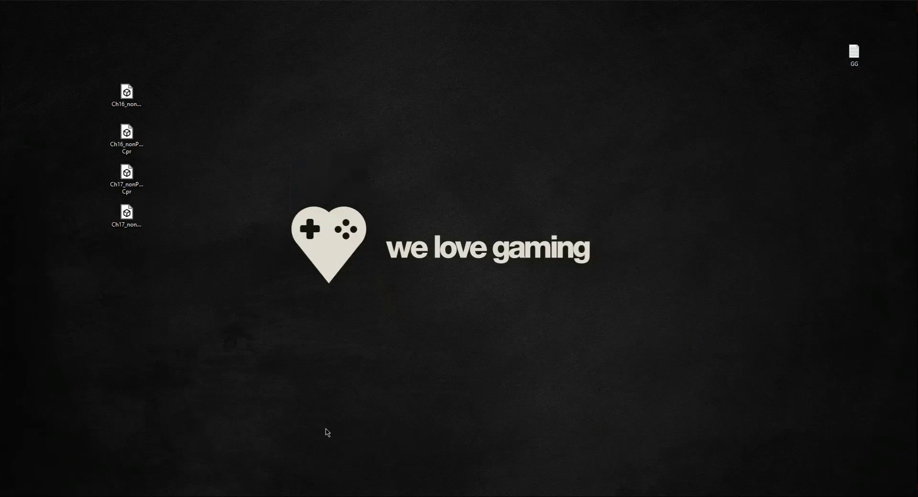
{"action": "left_click", "coordinate": [127, 96]}
{"action": "left_click", "coordinate": [133, 139], "text": "ctrl"}
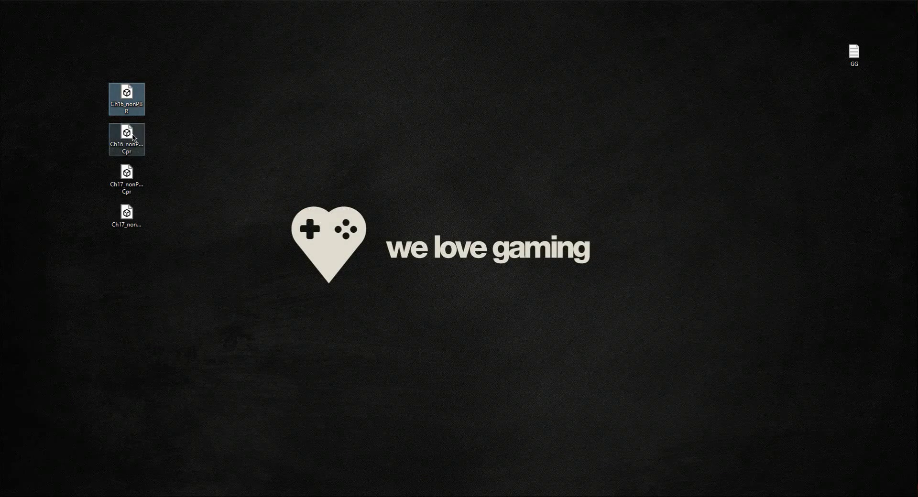
{"action": "left_click", "coordinate": [133, 138]}
{"action": "left_click_drag", "start_coordinate": [143, 111], "coordinate": [289, 234]}
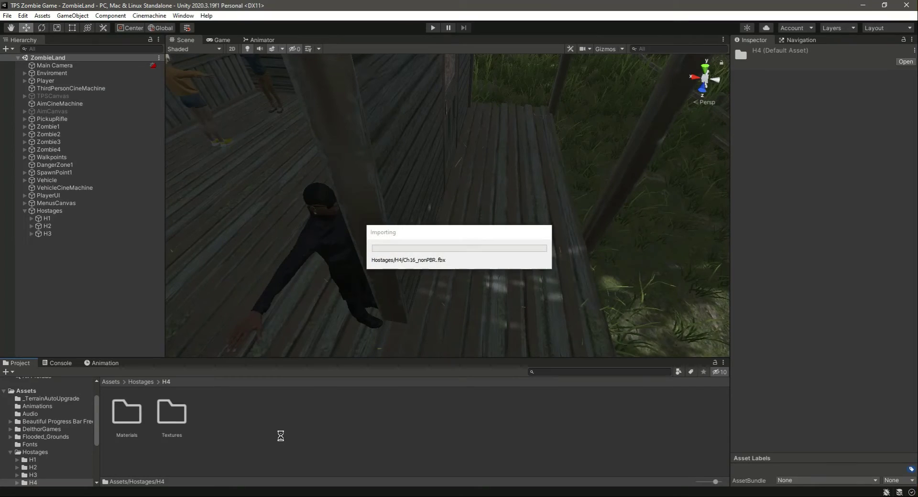
Set the rig of the Ch16_nonPBR model in the H4 folder to create its avatar from this model and apply it
{"action": "left_click", "coordinate": [221, 436]}
{"action": "left_click_drag", "start_coordinate": [817, 417], "coordinate": [865, 421]}
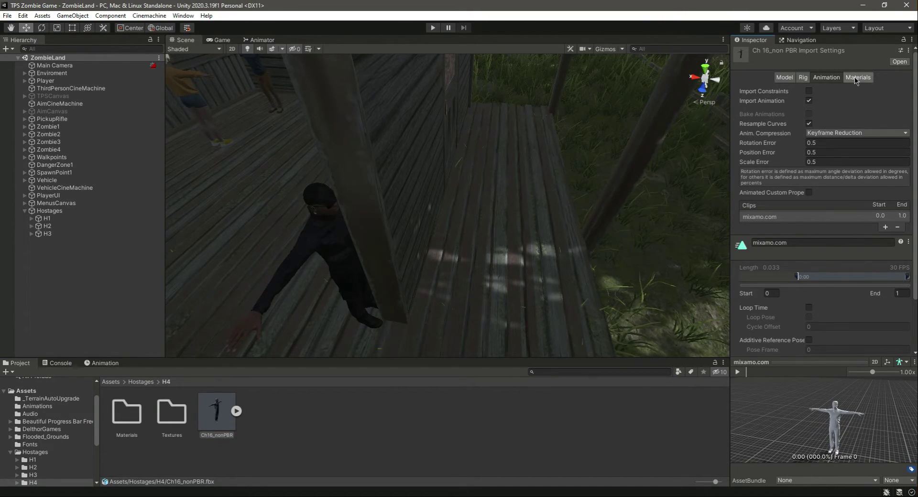
{"action": "left_click", "coordinate": [802, 77]}
{"action": "left_click", "coordinate": [839, 104]}
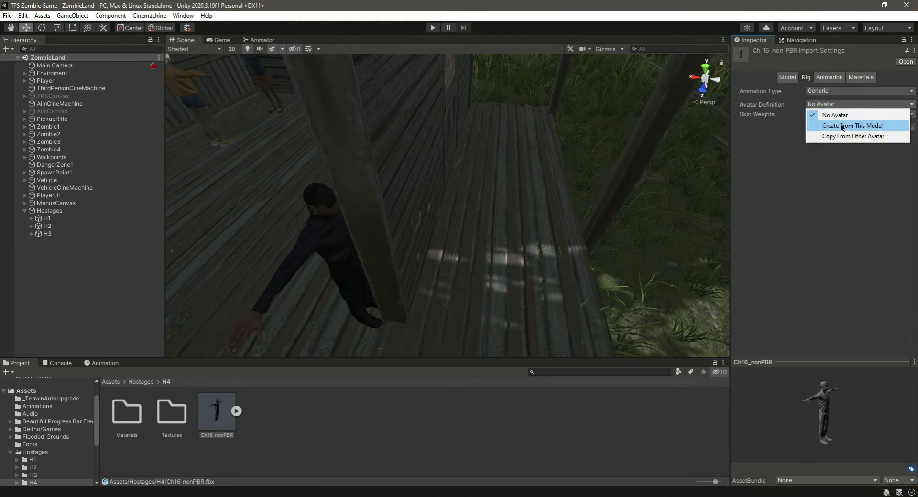
{"action": "left_click", "coordinate": [842, 126]}
{"action": "left_click", "coordinate": [904, 147]}
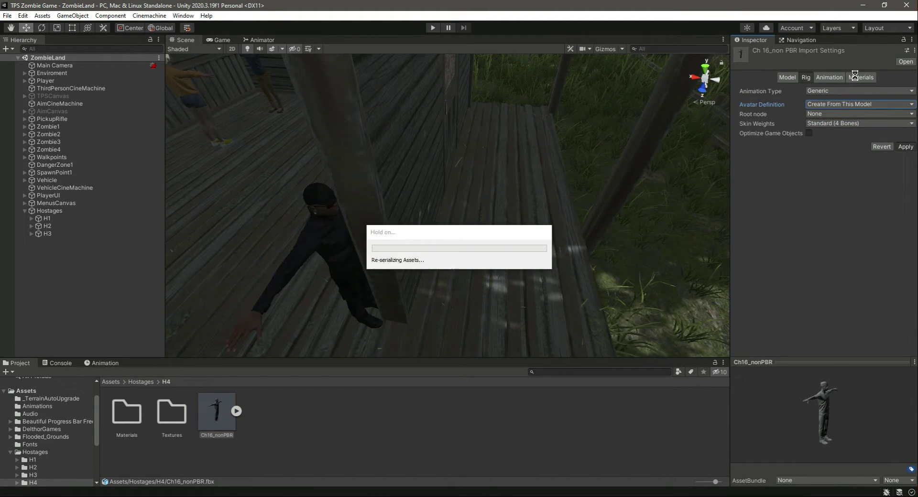
Extract the Ch16_nonPBR model's textures into H4's Textures folder and its materials into H4's Materials folder
{"action": "left_click", "coordinate": [860, 77]}
{"action": "left_click", "coordinate": [860, 110]}
{"action": "left_click", "coordinate": [109, 100]}
{"action": "left_click", "coordinate": [373, 262]}
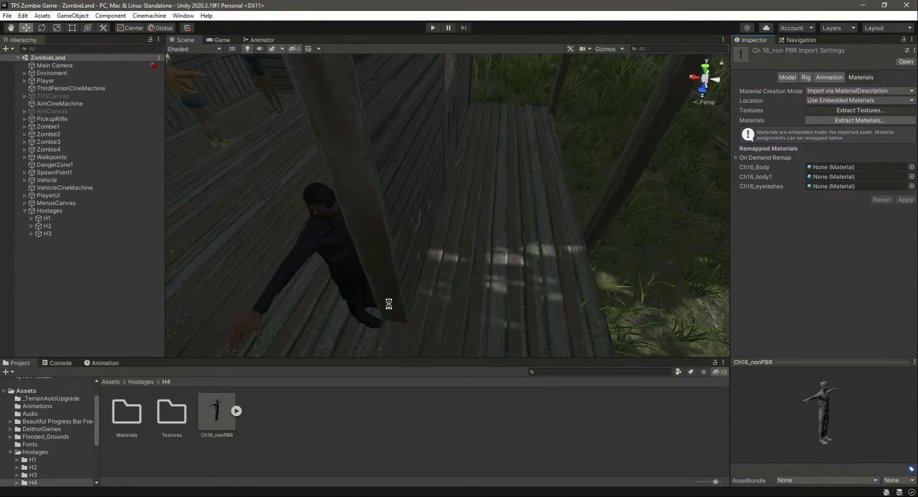
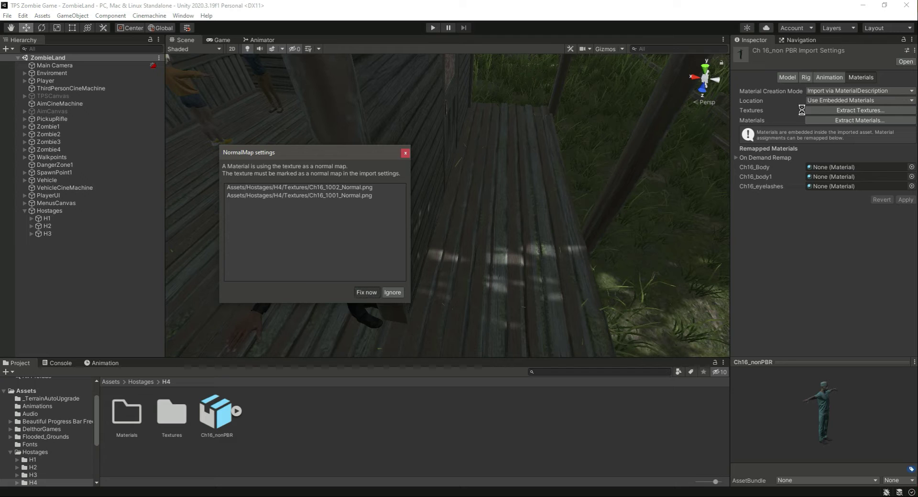
{"action": "left_click", "coordinate": [855, 121]}
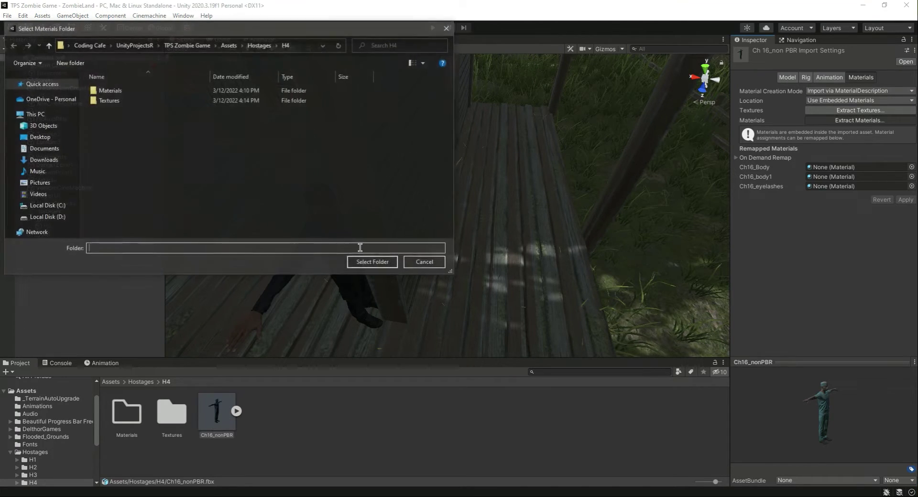
{"action": "left_click", "coordinate": [110, 91]}
{"action": "left_click", "coordinate": [371, 261]}
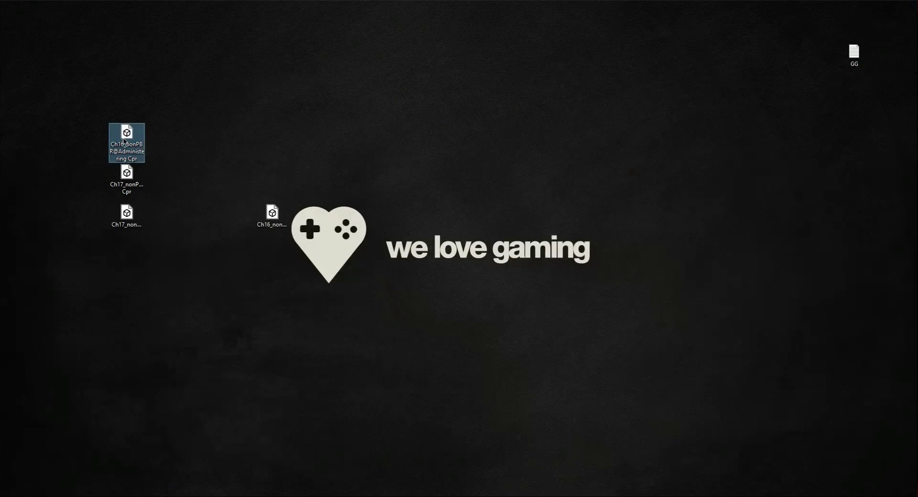
Delete the already imported Ch16_nonPBR model file from the desktop and import the Ch16_nonPBR@Administering Cpr animation into the H4 folder
{"action": "left_click_drag", "start_coordinate": [127, 173], "coordinate": [492, 256]}
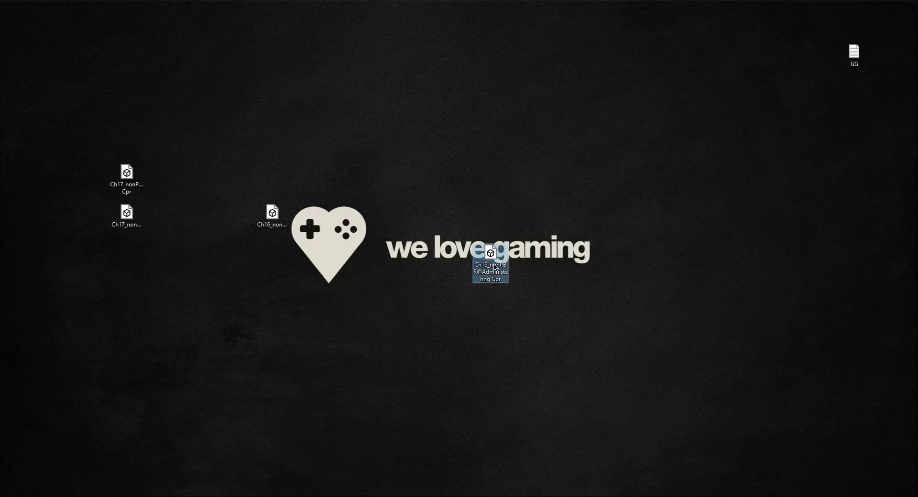
{"action": "left_click_drag", "start_coordinate": [308, 187], "coordinate": [262, 267]}
{"action": "key", "text": "Delete"}
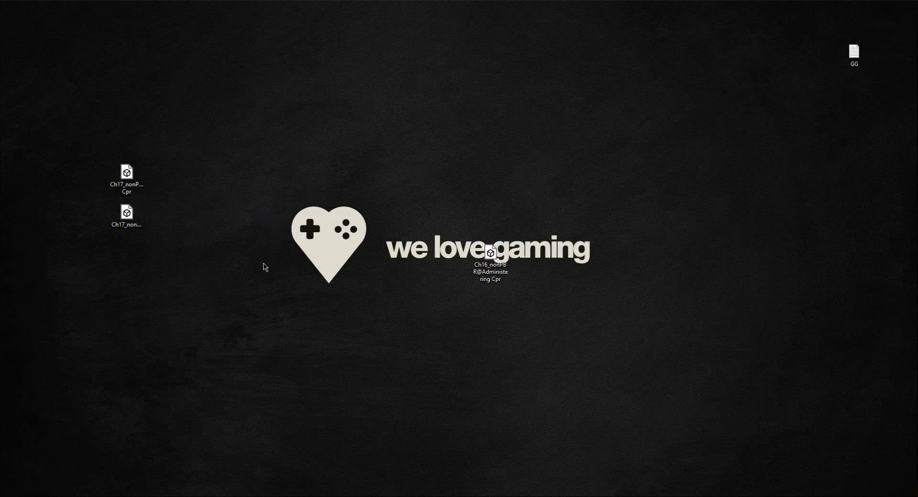
{"action": "left_click_drag", "start_coordinate": [491, 256], "coordinate": [409, 435]}
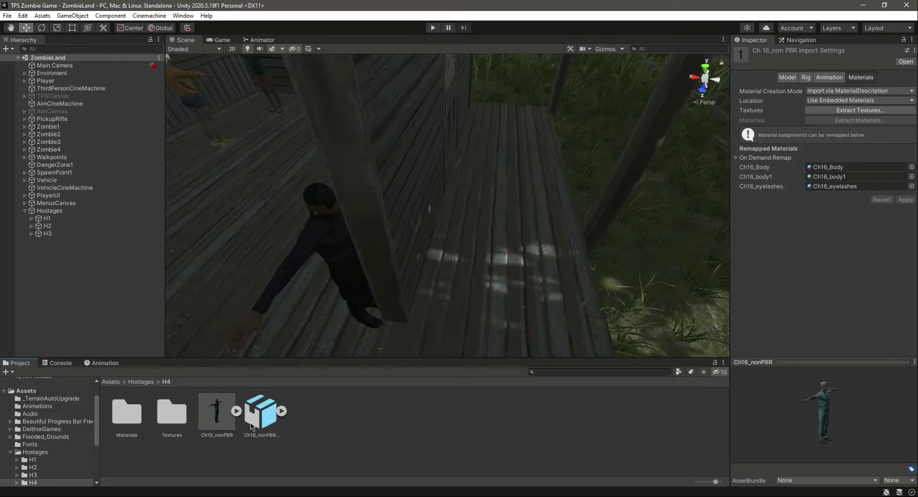
Create an animator controller in the H4 folder and name it H4
{"action": "right_click", "coordinate": [293, 426]}
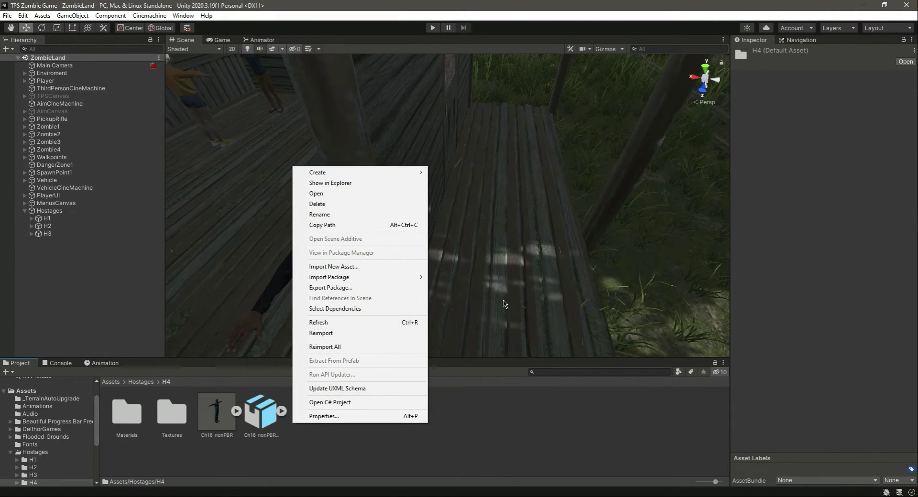
{"action": "mouse_move", "coordinate": [325, 172]}
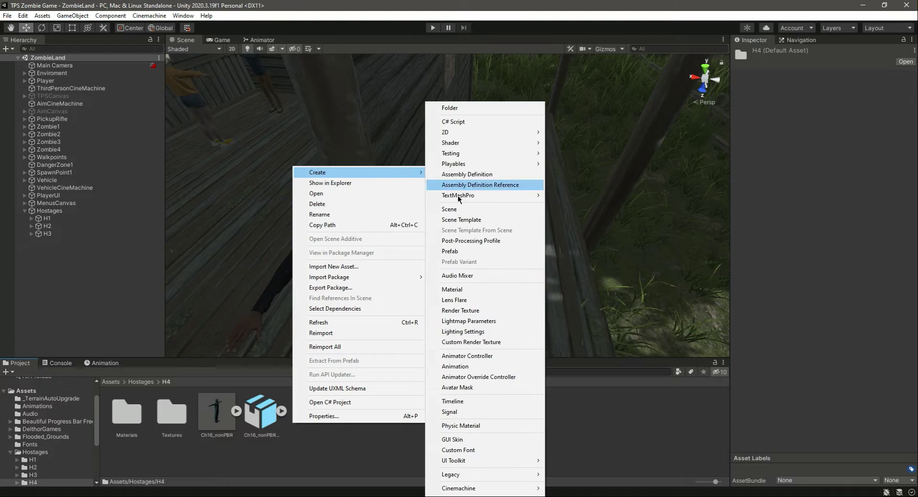
{"action": "left_click", "coordinate": [473, 358]}
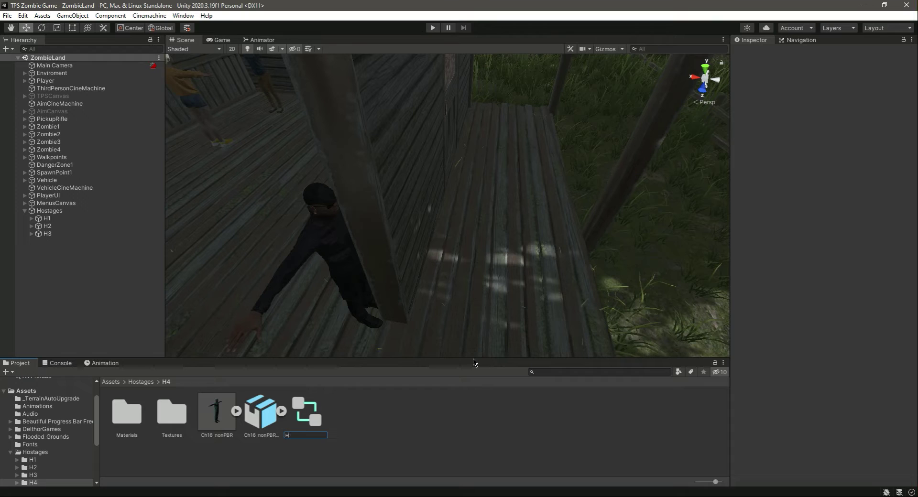
{"action": "key", "text": "Return"}
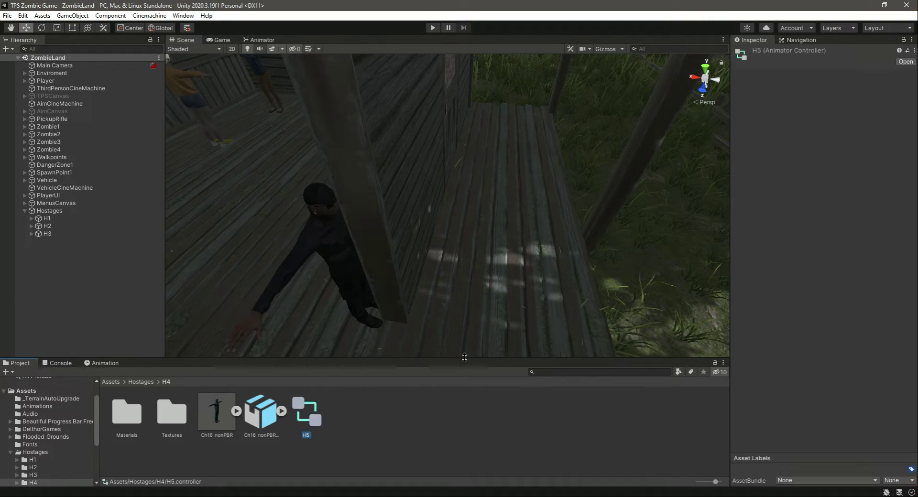
{"action": "right_click", "coordinate": [309, 414]}
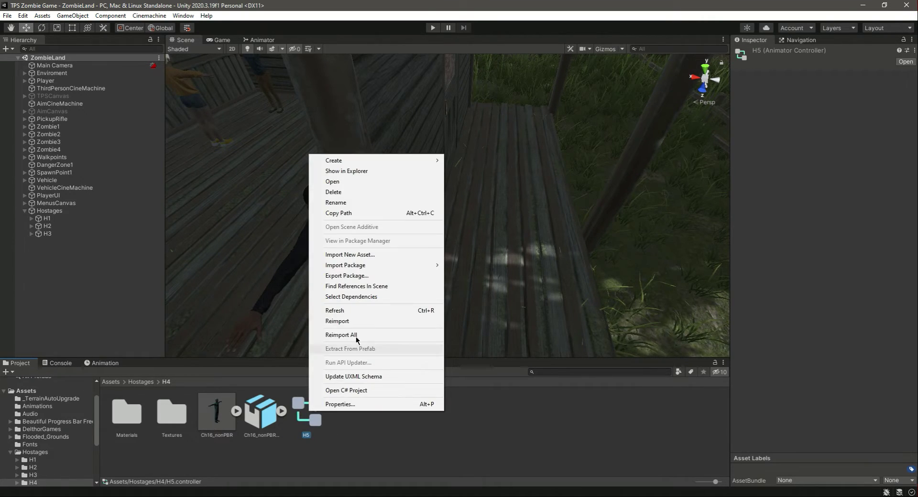
{"action": "left_click", "coordinate": [357, 199]}
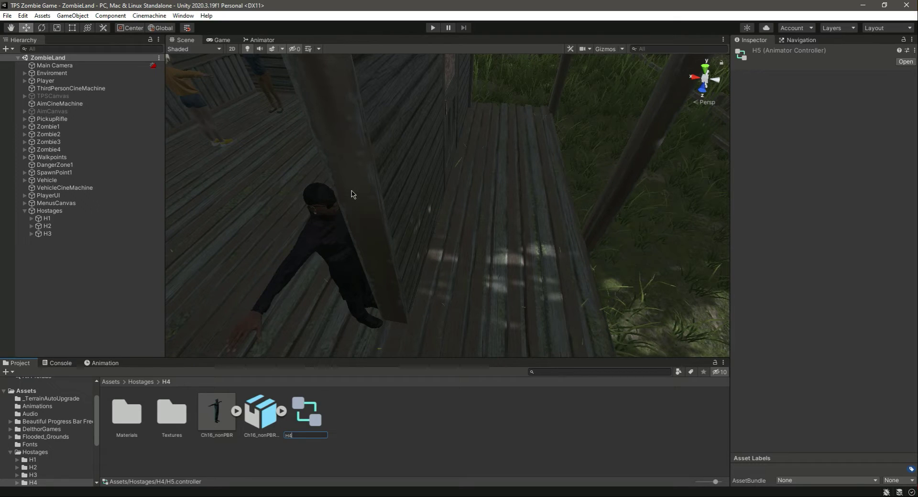
{"action": "key", "text": "Return"}
Add the Administering Cpr animation as the default state of the H4 controller and apply Loop Time to its clip
{"action": "double_click", "coordinate": [301, 416]}
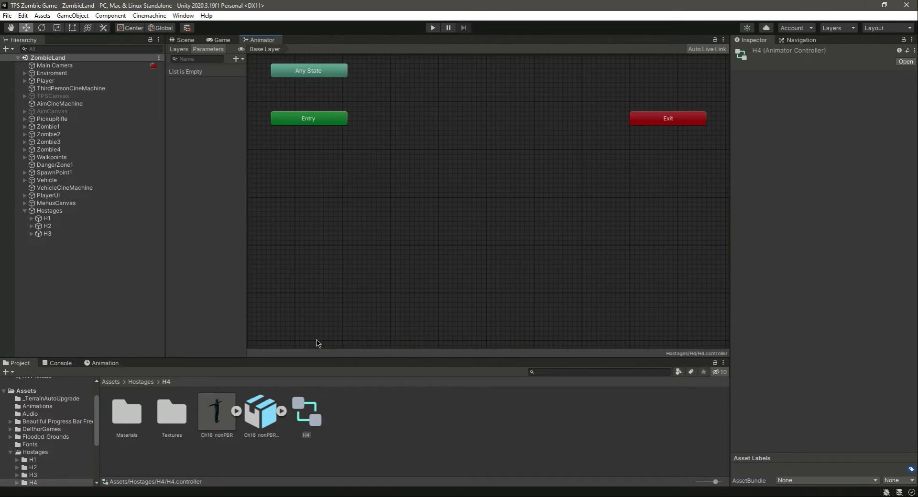
{"action": "left_click_drag", "start_coordinate": [557, 179], "coordinate": [476, 158]}
{"action": "left_click", "coordinate": [813, 306]}
{"action": "scroll", "coordinate": [858, 310], "scroll_direction": "down", "scroll_amount": 3}
{"action": "left_click", "coordinate": [899, 348]}
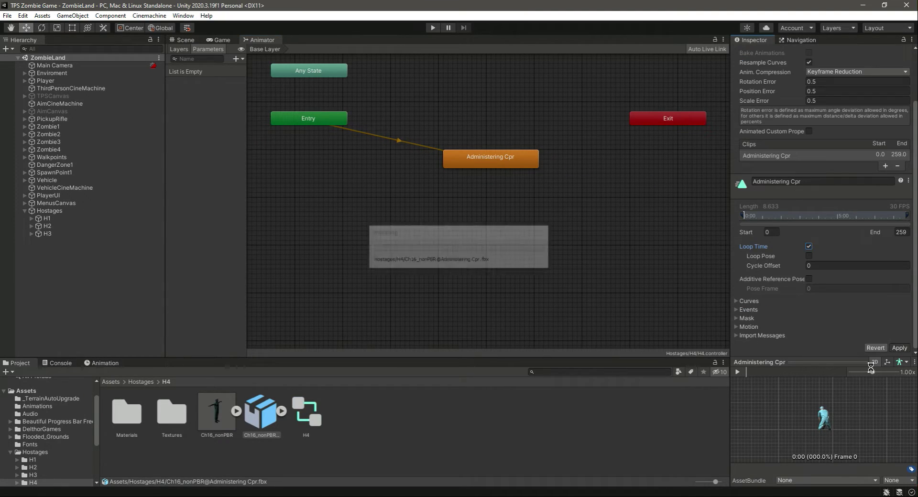
{"action": "left_click_drag", "start_coordinate": [860, 427], "coordinate": [779, 433]}
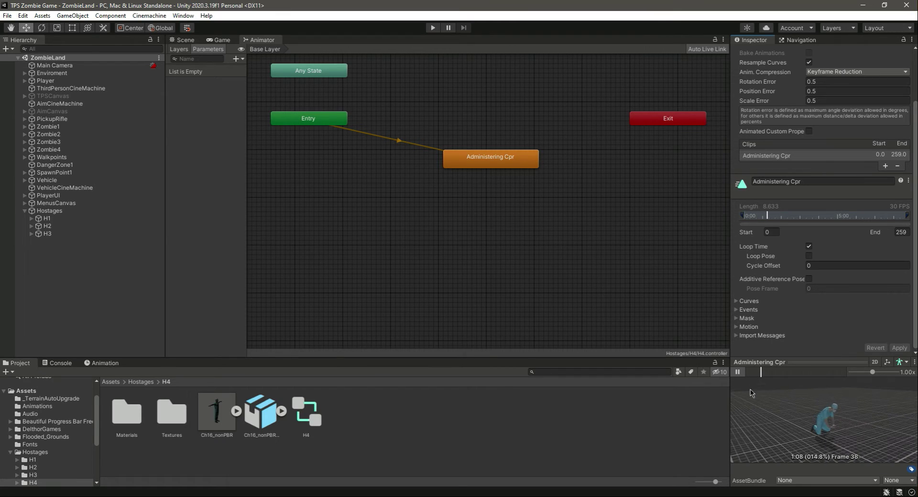
{"action": "left_click", "coordinate": [737, 373]}
{"action": "left_click", "coordinate": [210, 434]}
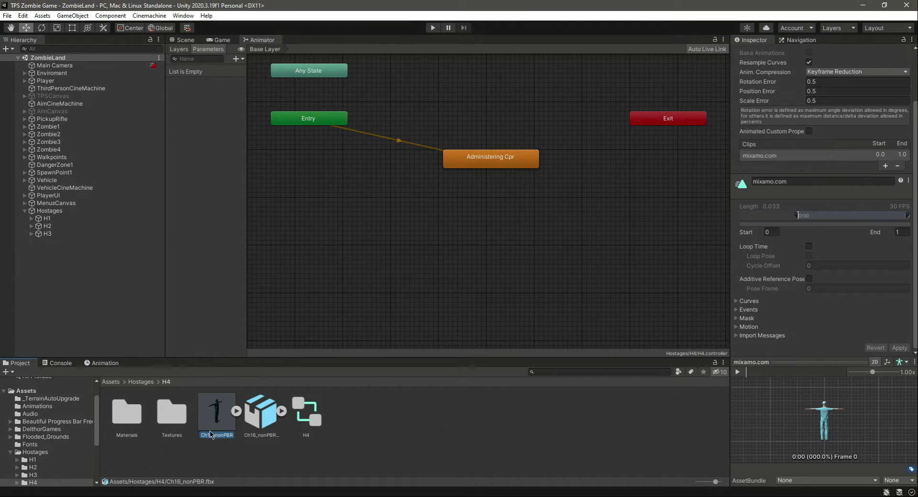
{"action": "left_click", "coordinate": [184, 40]}
{"action": "left_click_drag", "start_coordinate": [218, 410], "coordinate": [71, 308]}
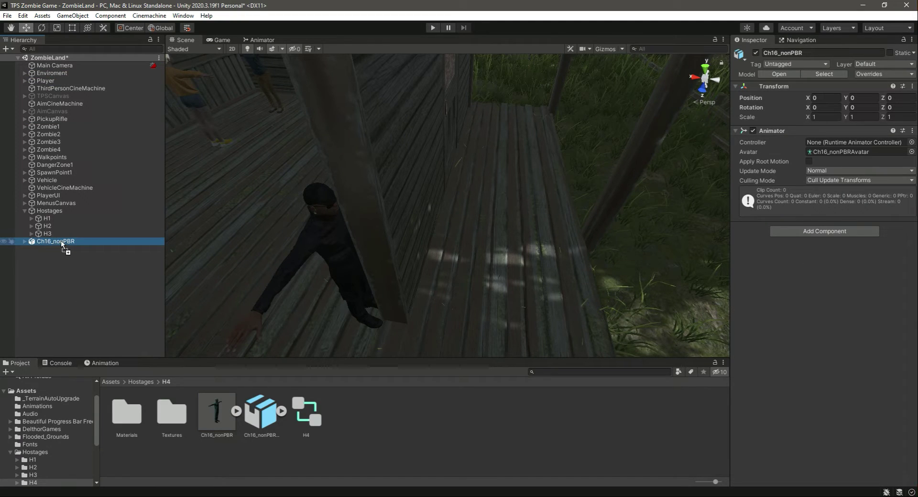
{"action": "key", "text": "Delete"}
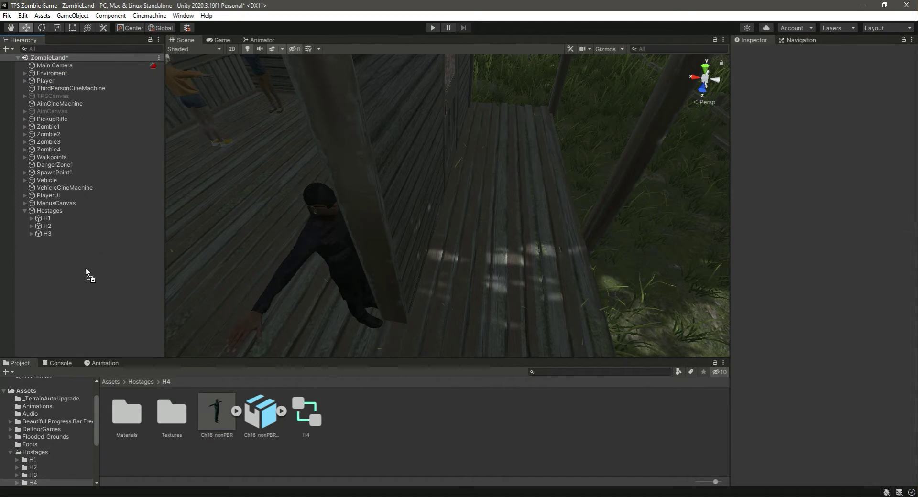
Place the Ch16_nonPBR model on the cabin floor near the fireplace at about X 448.5, Z 588.8, with a Y rotation of 180
{"action": "right_click_drag", "start_coordinate": [299, 297], "coordinate": [367, 337]}
{"action": "left_click_drag", "start_coordinate": [209, 424], "coordinate": [344, 263]}
{"action": "right_click_drag", "start_coordinate": [344, 263], "coordinate": [577, 275]}
{"action": "left_click_drag", "start_coordinate": [577, 275], "coordinate": [329, 116]}
{"action": "left_click", "coordinate": [871, 106]}
{"action": "type", "text": "180"}
{"action": "left_click_drag", "start_coordinate": [329, 115], "coordinate": [360, 145]}
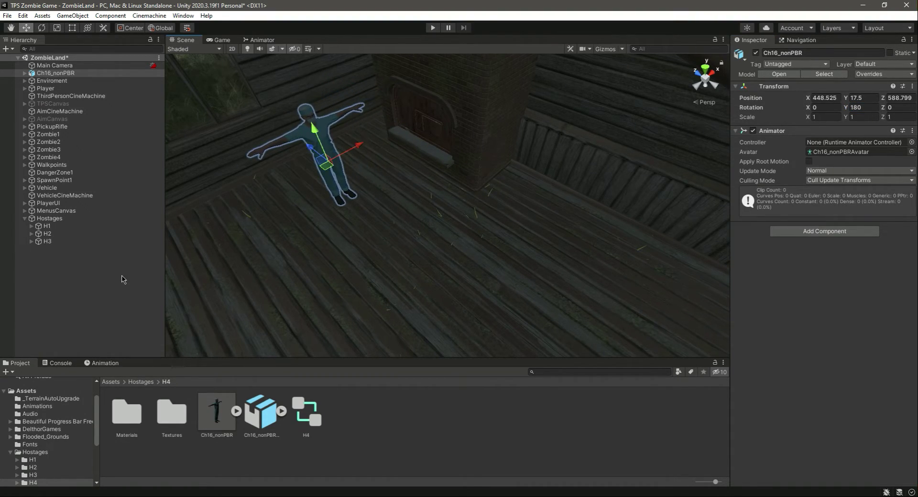
Move Ch16_nonPBR under the Hostages object as a child and unpack its prefab completely
{"action": "left_click_drag", "start_coordinate": [55, 72], "coordinate": [55, 218]}
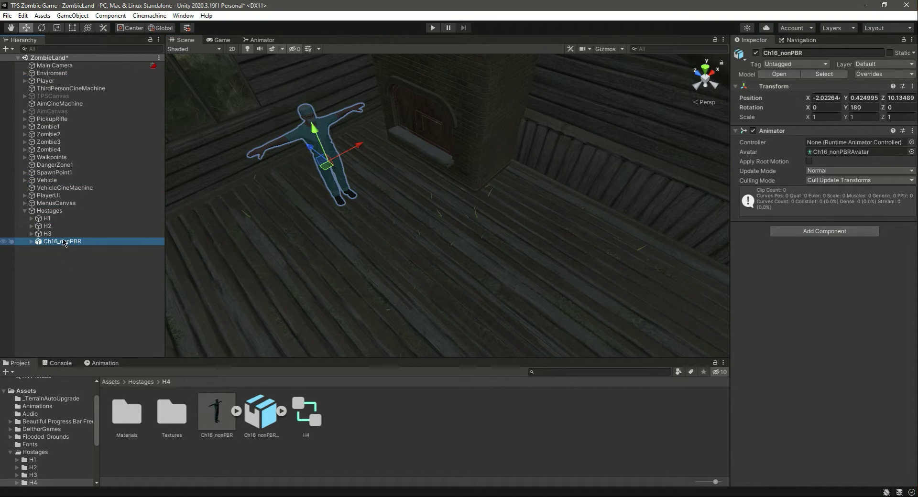
{"action": "right_click", "coordinate": [64, 242]}
{"action": "mouse_move", "coordinate": [122, 353]}
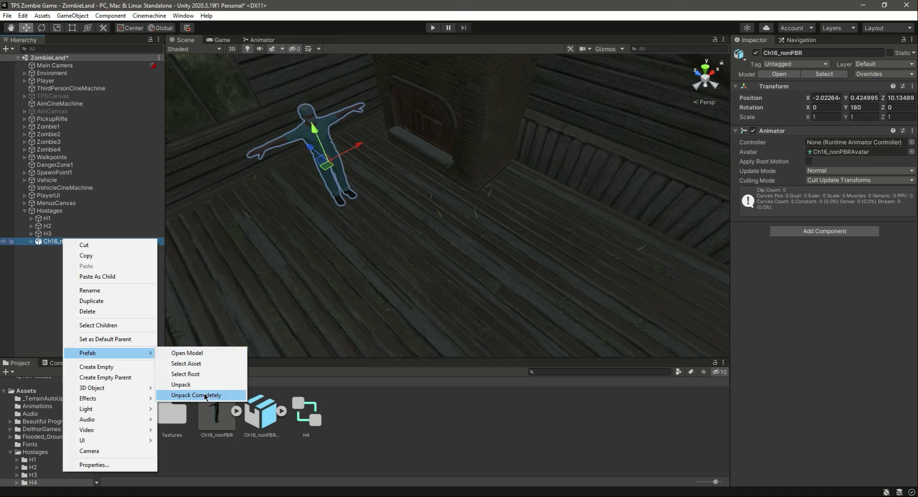
{"action": "left_click", "coordinate": [205, 395]}
Rename the unpacked Ch16_nonPBR object as H4, assign the H4 controller to its Animator component, and save the scene
{"action": "left_click", "coordinate": [60, 251]}
{"action": "left_click", "coordinate": [59, 243]}
{"action": "right_click", "coordinate": [59, 242]}
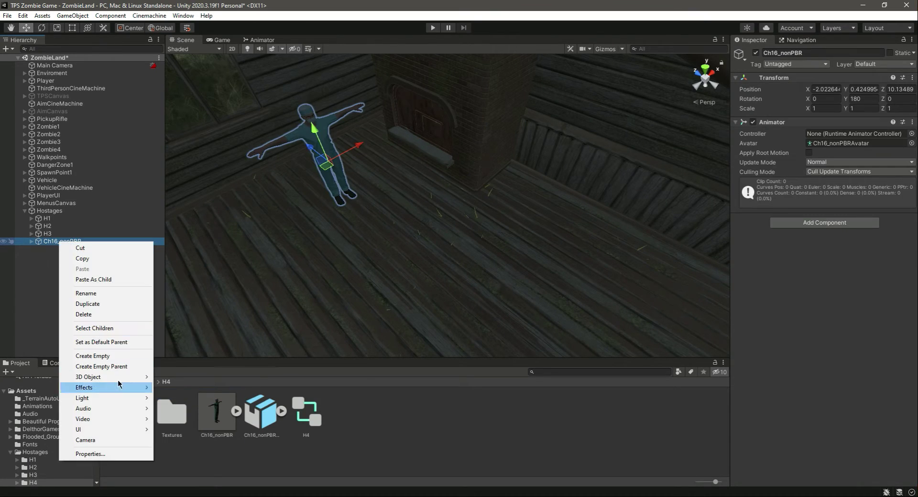
{"action": "left_click", "coordinate": [105, 293]}
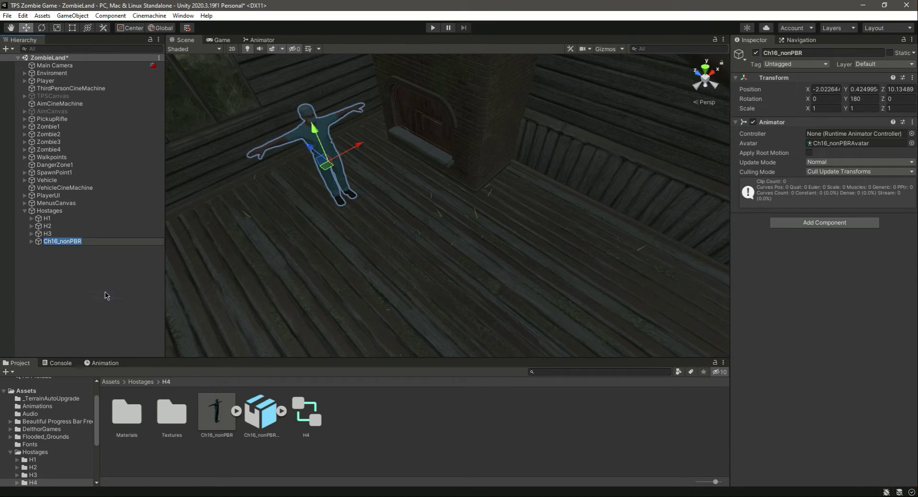
{"action": "type", "text": "H4"}
{"action": "key", "text": "Return"}
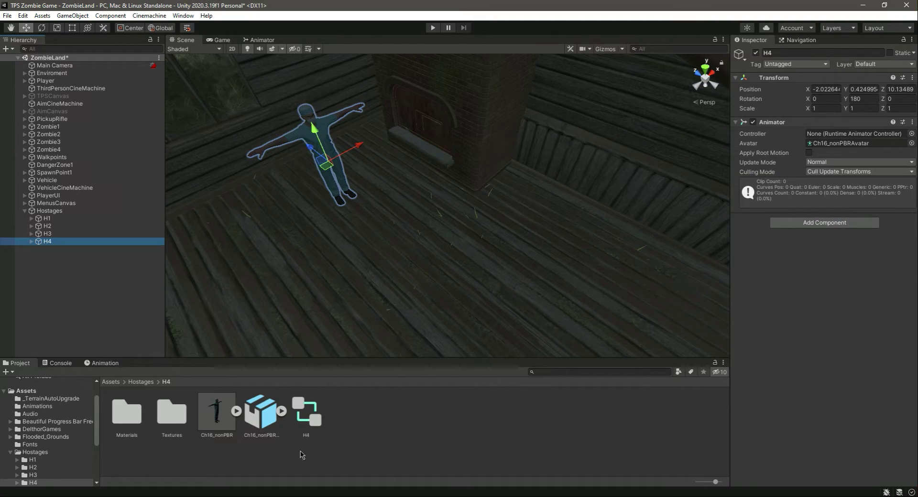
{"action": "left_click_drag", "start_coordinate": [303, 423], "coordinate": [856, 134]}
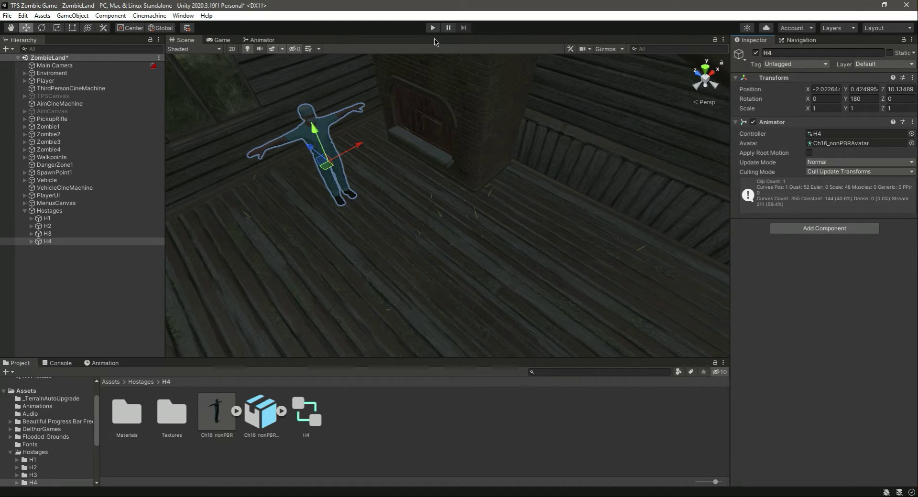
{"action": "key", "text": "ctrl+s"}
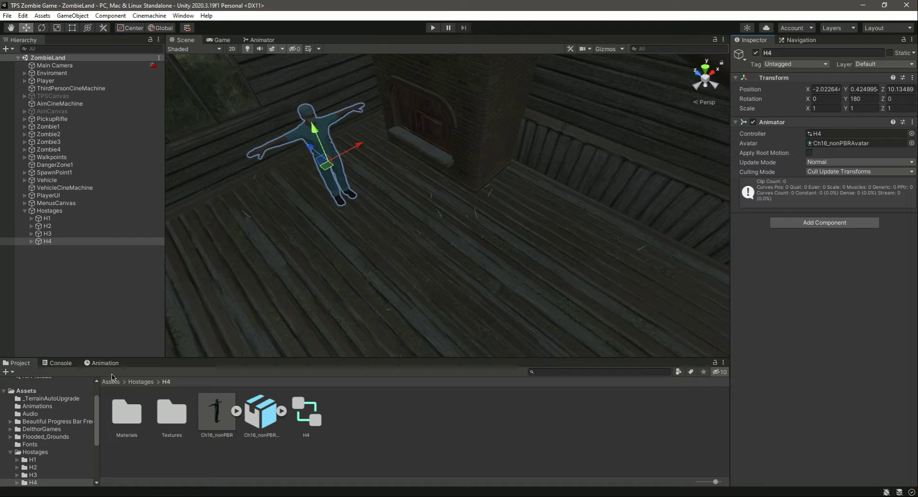
Delete the H6 folder from the Hostages assets
{"action": "left_click", "coordinate": [136, 382]}
{"action": "left_click", "coordinate": [353, 420]}
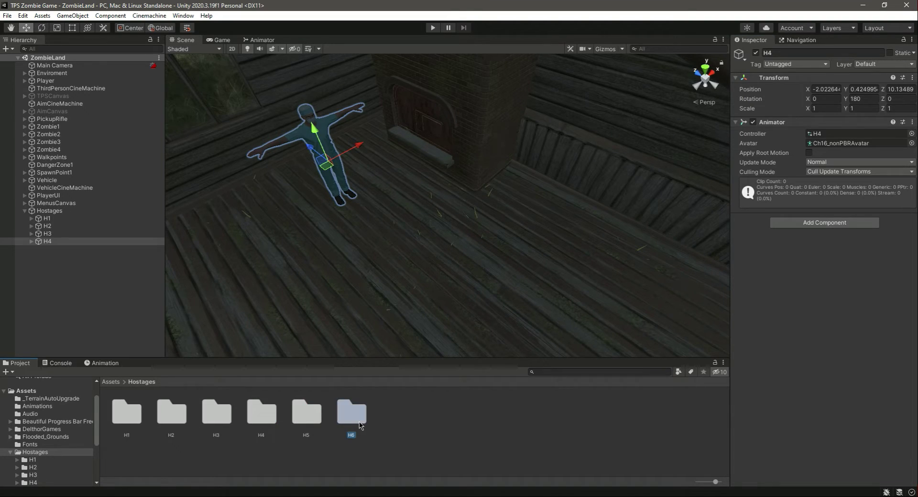
{"action": "left_click", "coordinate": [311, 419]}
{"action": "left_click", "coordinate": [351, 420]}
{"action": "key", "text": "Delete"}
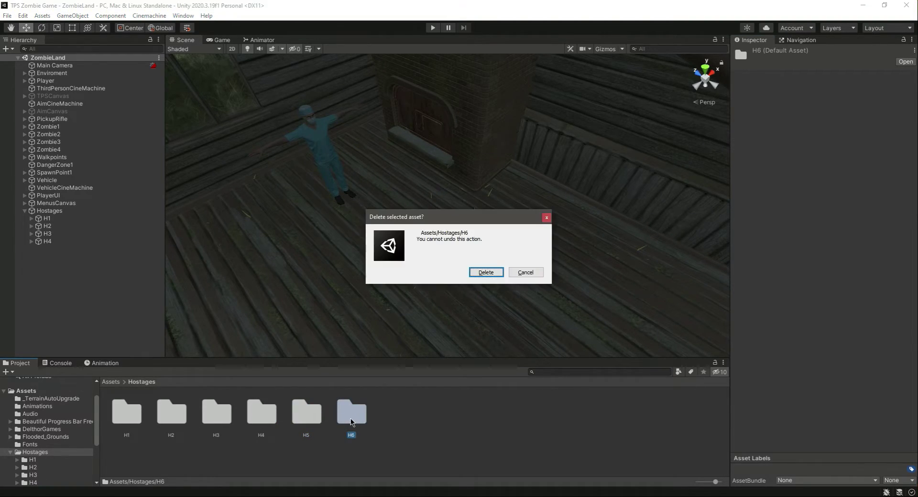
{"action": "left_click", "coordinate": [481, 272]}
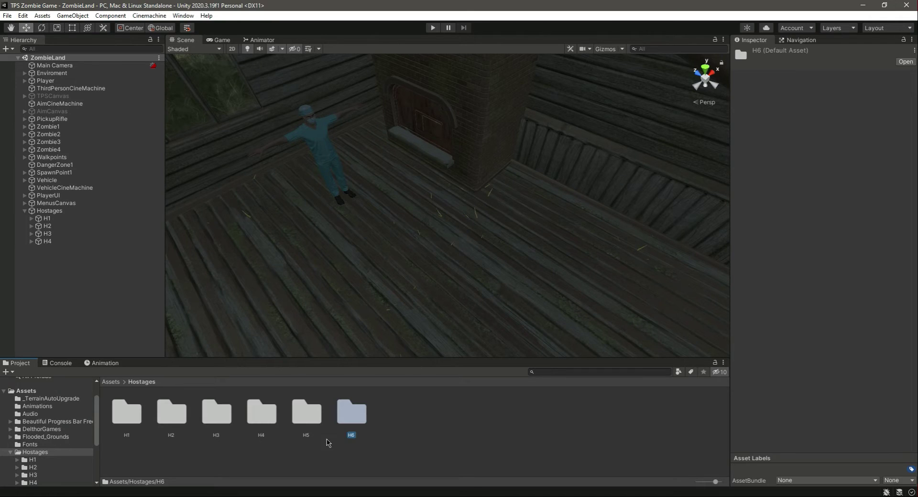
Import the two Ch17_nonPBR files, the model and its Receiving Cpr animation, from the desktop into the H5 folder
{"action": "double_click", "coordinate": [308, 420]}
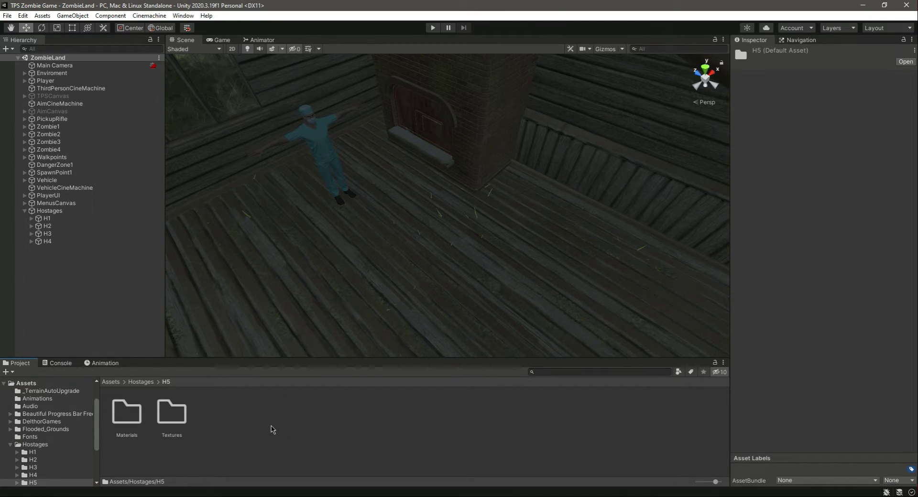
{"action": "left_click", "coordinate": [863, 5]}
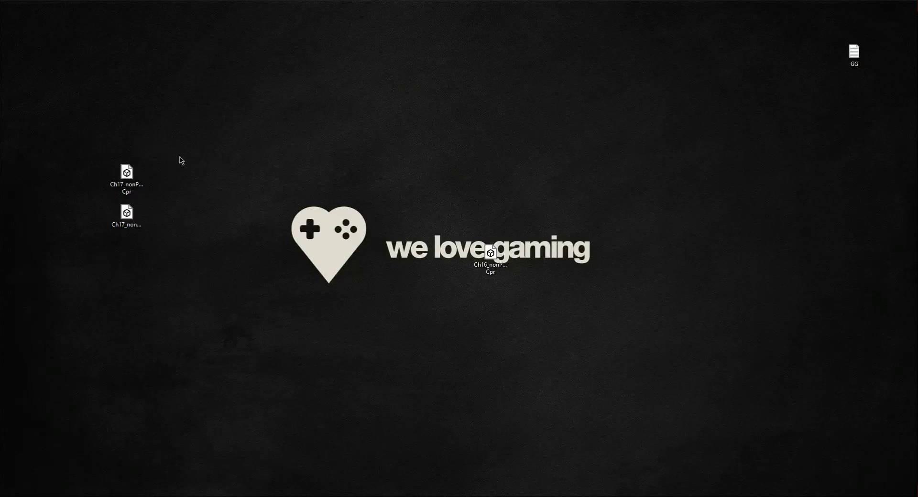
{"action": "left_click_drag", "start_coordinate": [179, 156], "coordinate": [100, 262]}
{"action": "left_click_drag", "start_coordinate": [129, 193], "coordinate": [357, 395]}
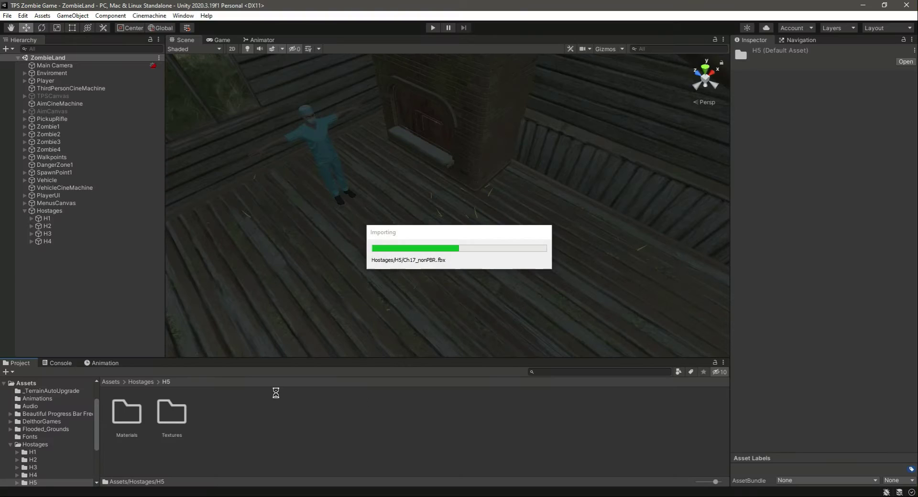
Set the Ch17_nonPBR model's rig to create its avatar from this model and apply the change
{"action": "left_click", "coordinate": [216, 417]}
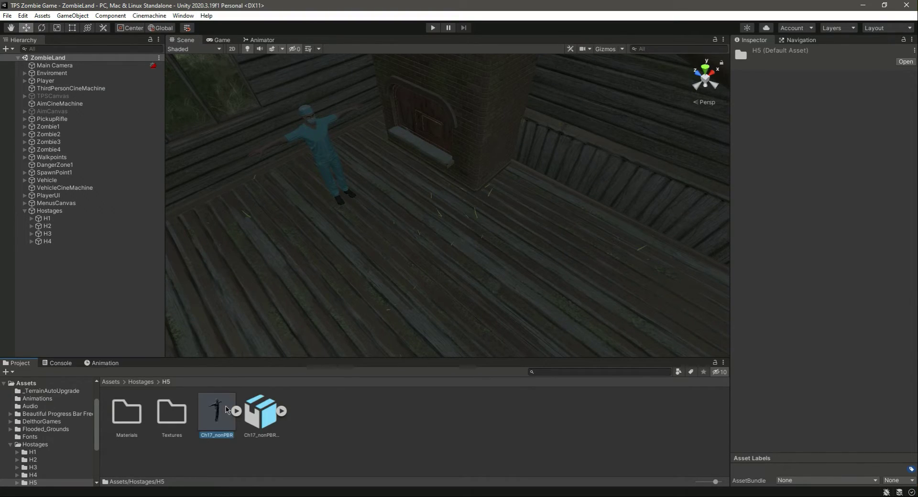
{"action": "left_click", "coordinate": [802, 77]}
{"action": "left_click", "coordinate": [842, 104]}
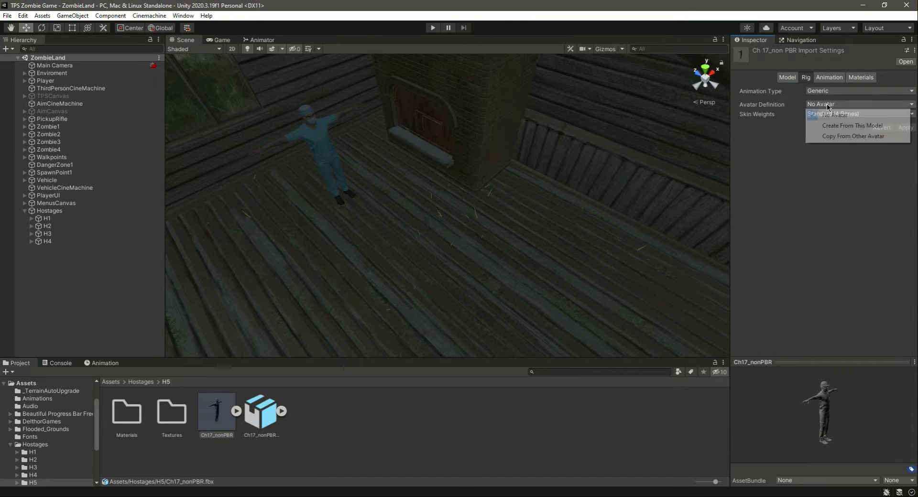
{"action": "left_click", "coordinate": [874, 127]}
{"action": "left_click", "coordinate": [905, 146]}
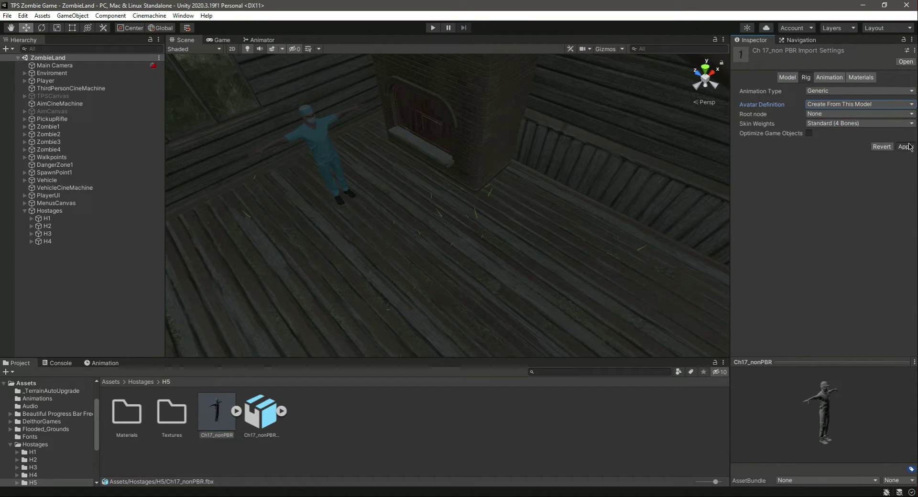
Extract the Ch17_nonPBR model's textures into the Textures folder and its materials into the Materials folder of H5
{"action": "left_click", "coordinate": [861, 77]}
{"action": "left_click", "coordinate": [859, 110]}
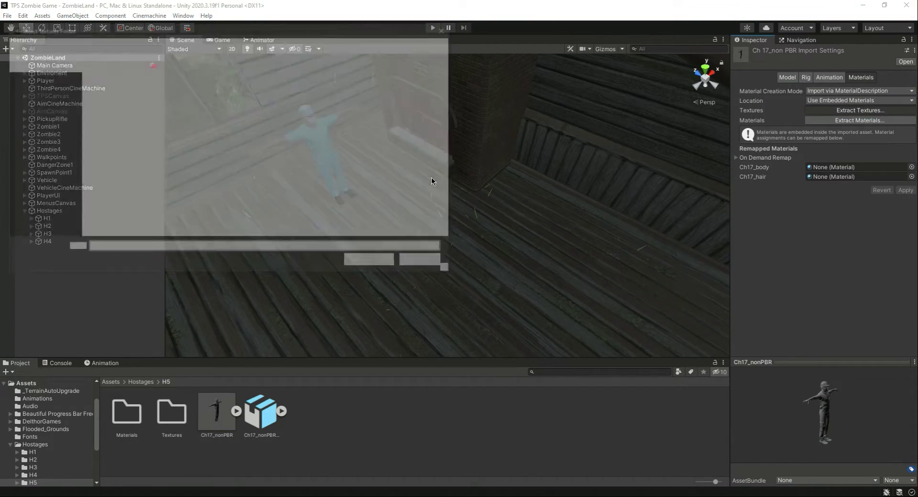
{"action": "left_click", "coordinate": [191, 99]}
{"action": "left_click", "coordinate": [372, 263]}
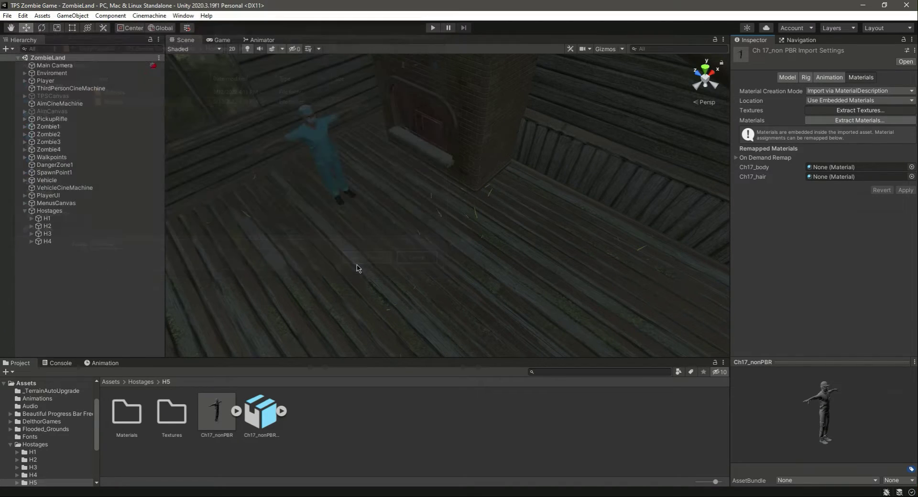
{"action": "left_click", "coordinate": [860, 120]}
{"action": "left_click", "coordinate": [144, 91]}
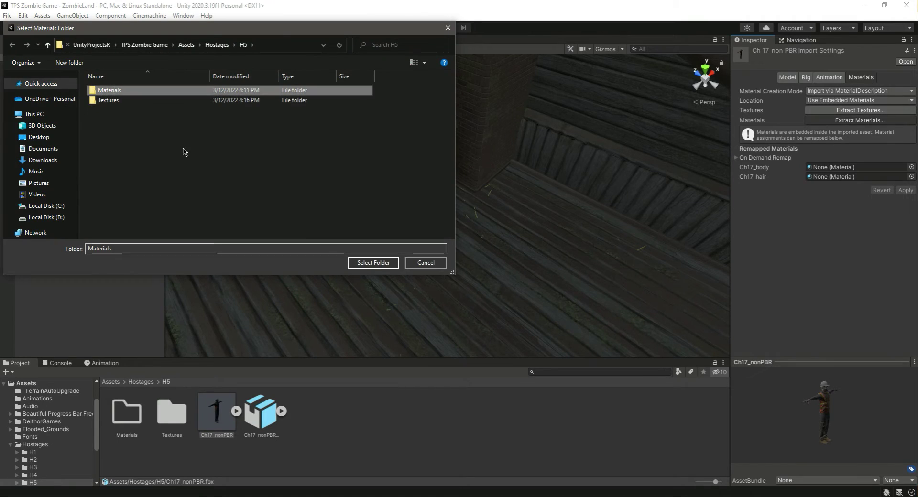
{"action": "left_click", "coordinate": [359, 262]}
Create an Animator Controller named H5 in the H5 folder
{"action": "right_click", "coordinate": [313, 422]}
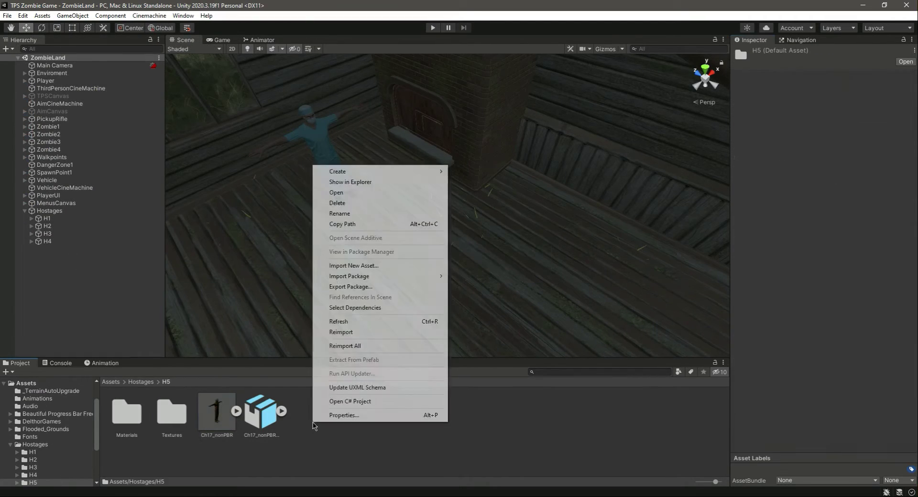
{"action": "mouse_move", "coordinate": [386, 172]}
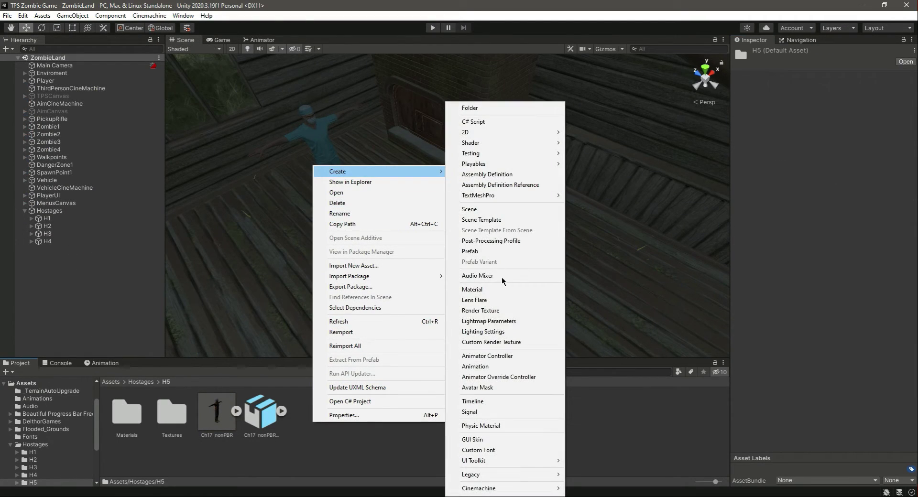
{"action": "left_click", "coordinate": [515, 356]}
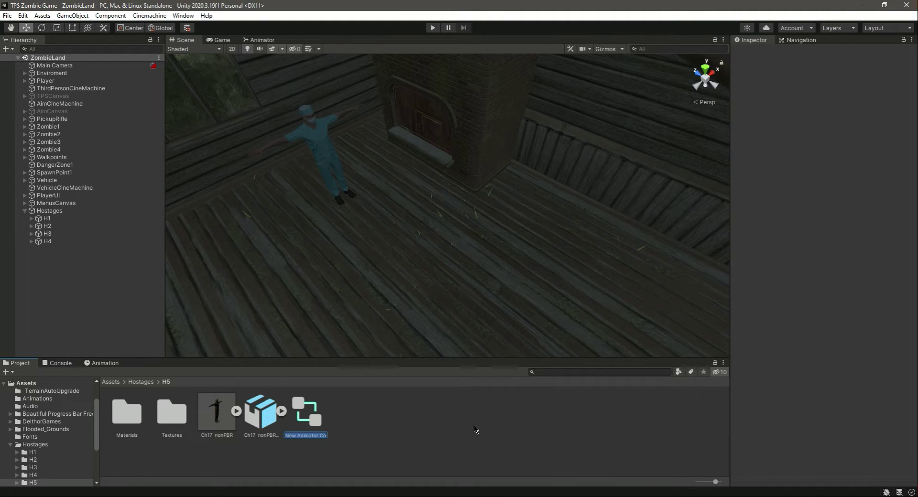
{"action": "key", "text": "Return"}
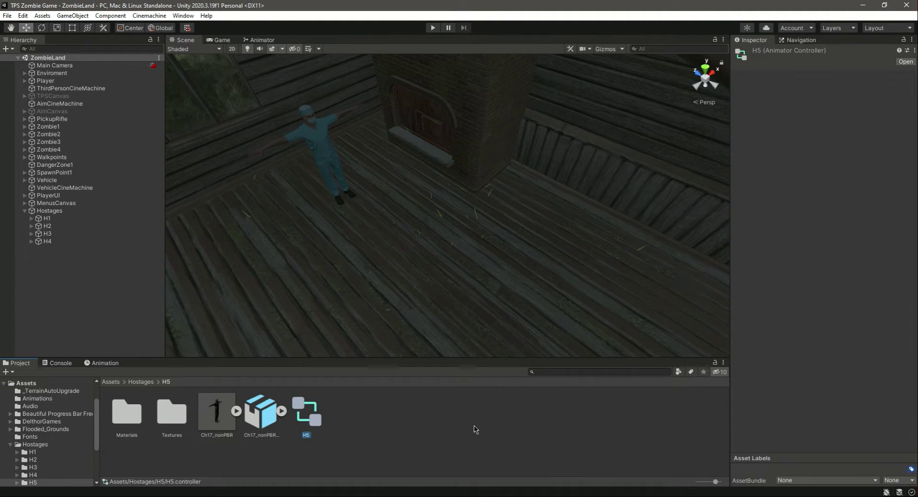
Add the Receiving Cpr animation as a state in the H5 controller, enable its Loop Time, apply the change and preview the clip
{"action": "double_click", "coordinate": [315, 418]}
{"action": "left_click_drag", "start_coordinate": [422, 220], "coordinate": [496, 198]}
{"action": "left_click", "coordinate": [808, 307]}
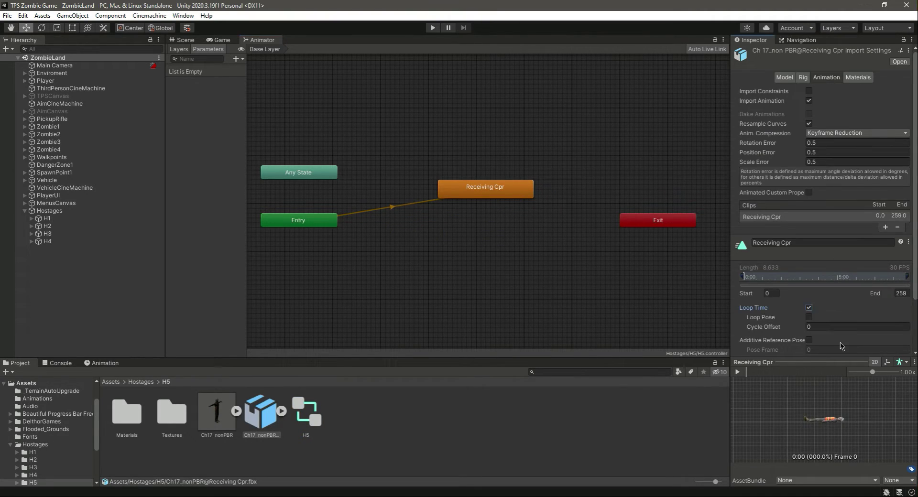
{"action": "scroll", "coordinate": [846, 335], "scroll_direction": "down", "scroll_amount": 3}
{"action": "left_click", "coordinate": [903, 348]}
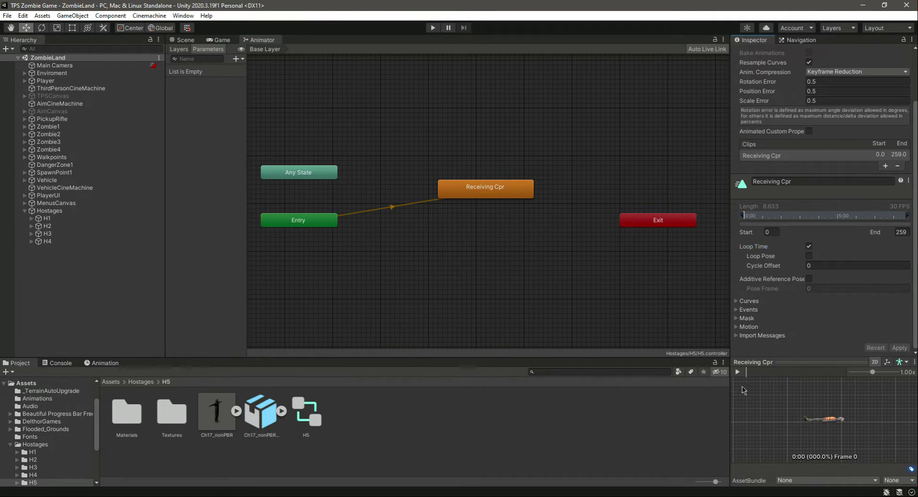
{"action": "left_click", "coordinate": [738, 372]}
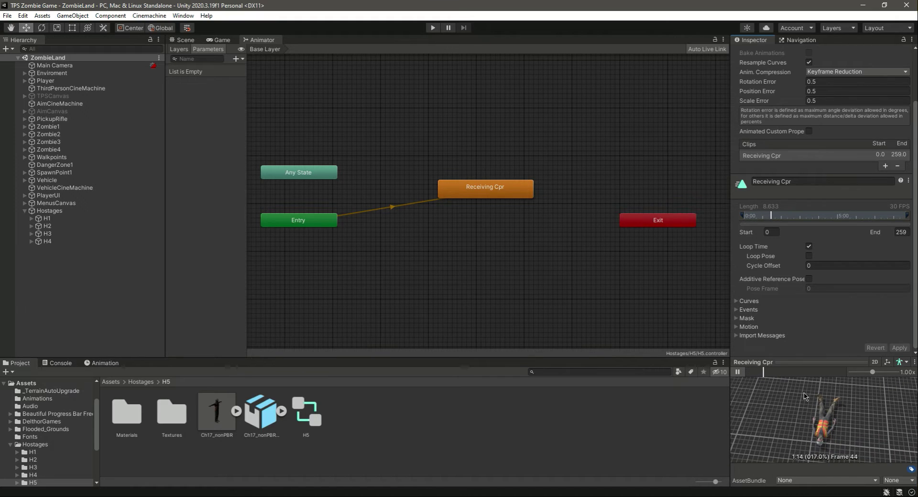
{"action": "scroll", "coordinate": [813, 284], "scroll_direction": "up", "scroll_amount": 3}
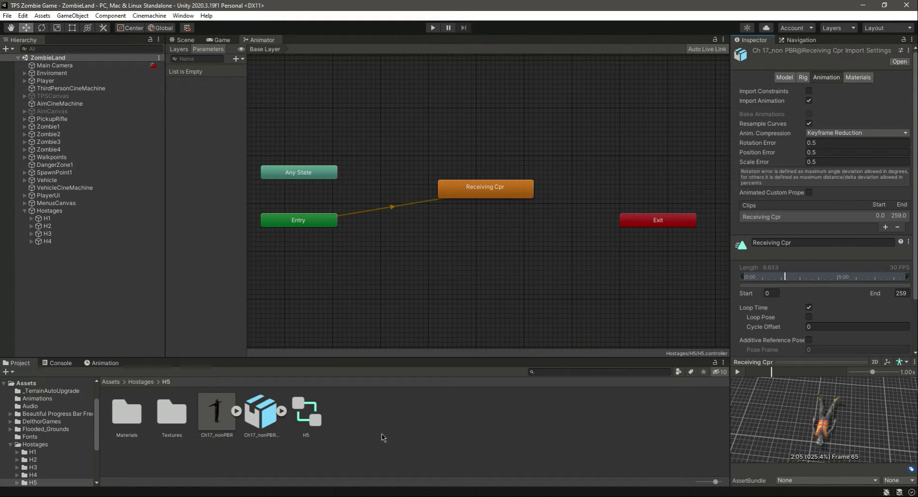
Place the Ch17_nonPBR model on the cabin floor near the fireplace at about X 448.7, Z 587.5
{"action": "left_click", "coordinate": [187, 40]}
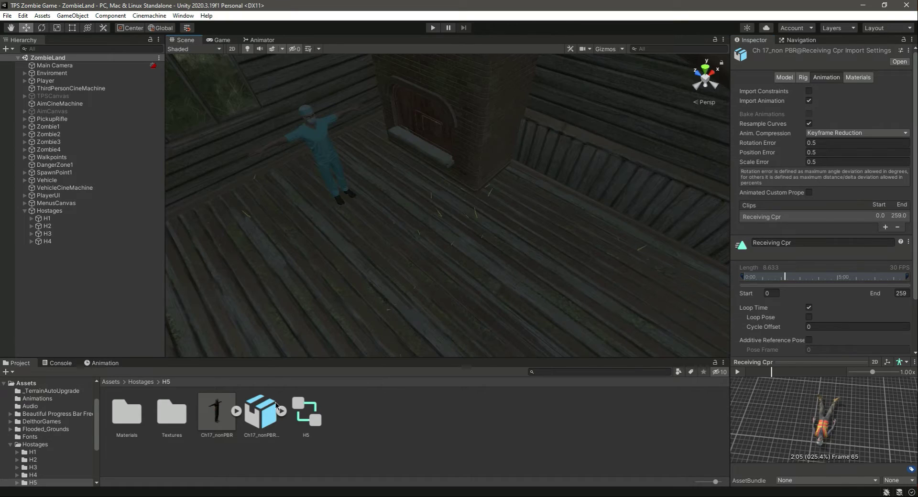
{"action": "right_click_drag", "start_coordinate": [393, 283], "coordinate": [428, 258]}
{"action": "left_click_drag", "start_coordinate": [216, 427], "coordinate": [366, 281]}
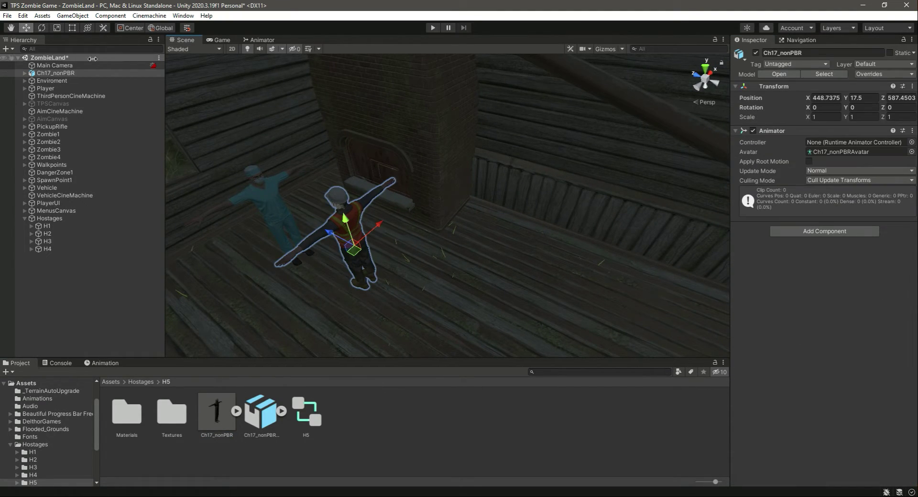
Move Ch17_nonPBR under the Hostages object as a child and unpack its prefab completely
{"action": "left_click_drag", "start_coordinate": [59, 75], "coordinate": [53, 219]}
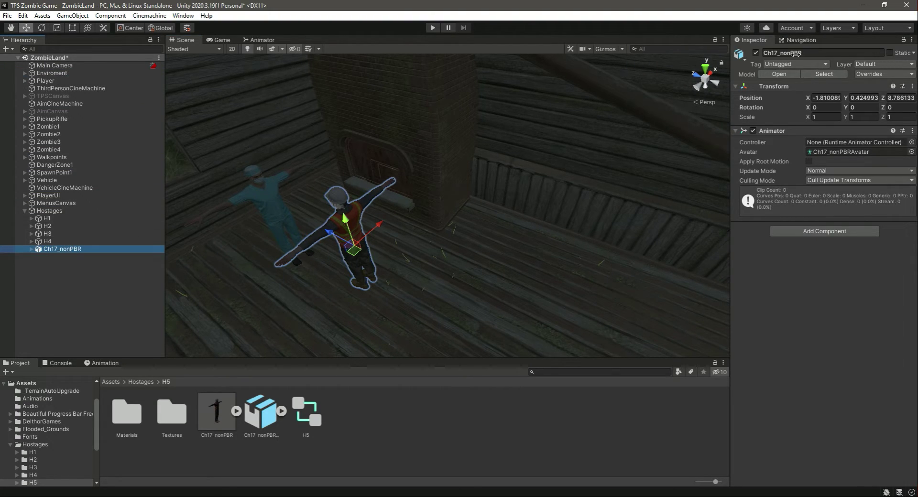
{"action": "left_click", "coordinate": [831, 51]}
{"action": "right_click", "coordinate": [93, 248]}
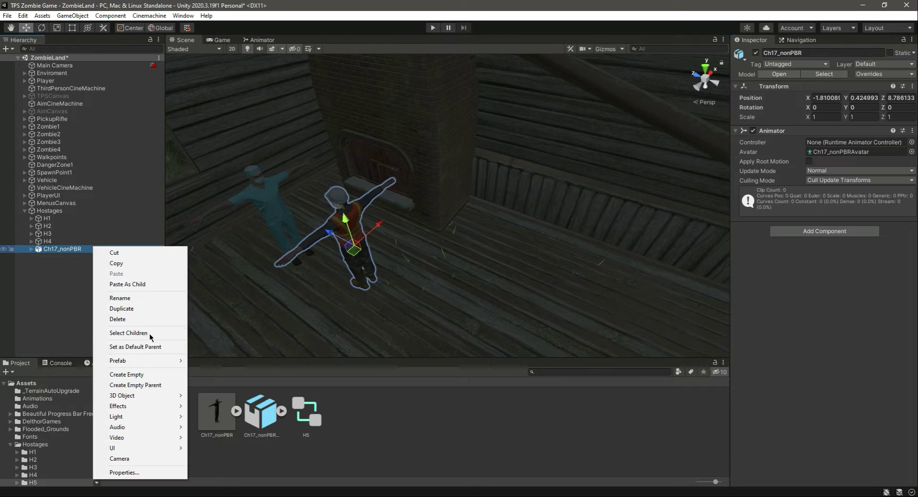
{"action": "mouse_move", "coordinate": [158, 360]}
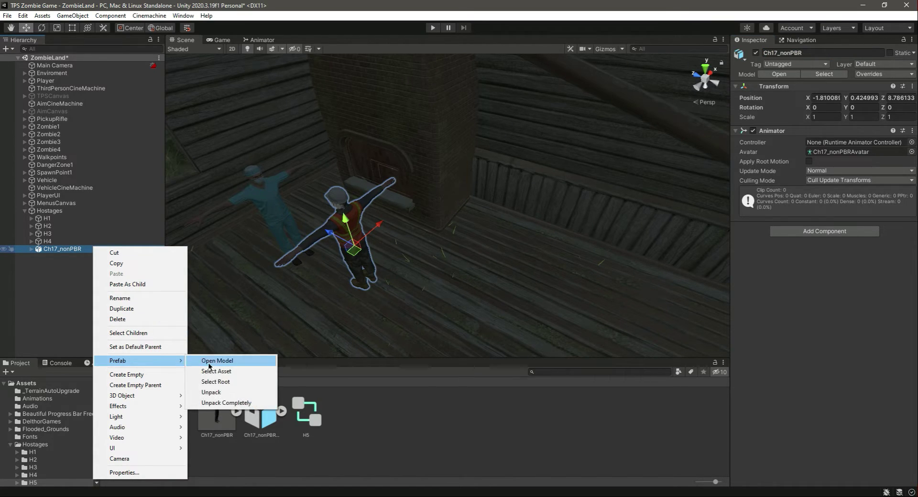
{"action": "left_click", "coordinate": [229, 402]}
Rename the unpacked Ch17_nonPBR object as H5, assign the H5 controller to its Animator component, and save the scene
{"action": "left_click", "coordinate": [43, 255]}
{"action": "left_click", "coordinate": [57, 249]}
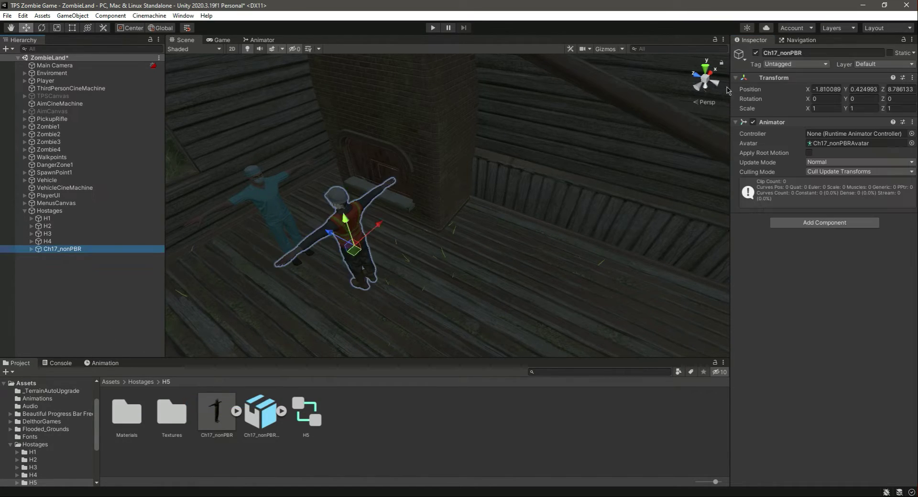
{"action": "left_click", "coordinate": [840, 51]}
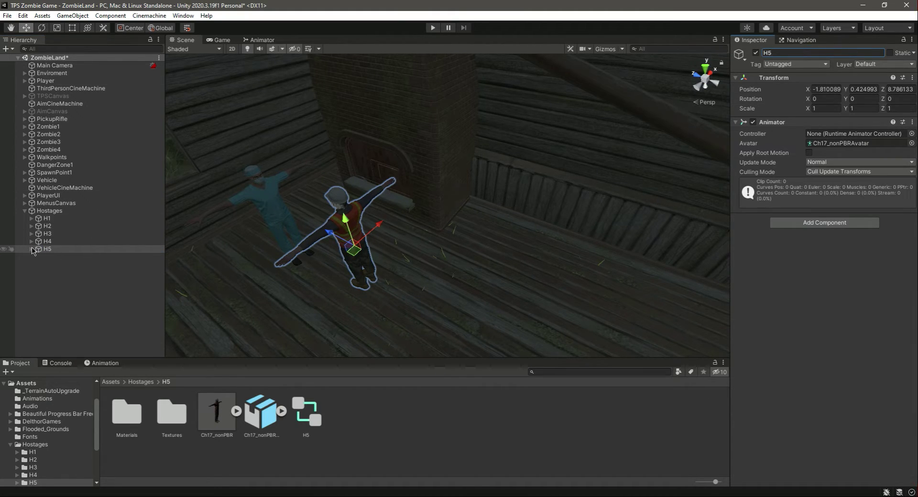
{"action": "left_click_drag", "start_coordinate": [301, 415], "coordinate": [827, 136]}
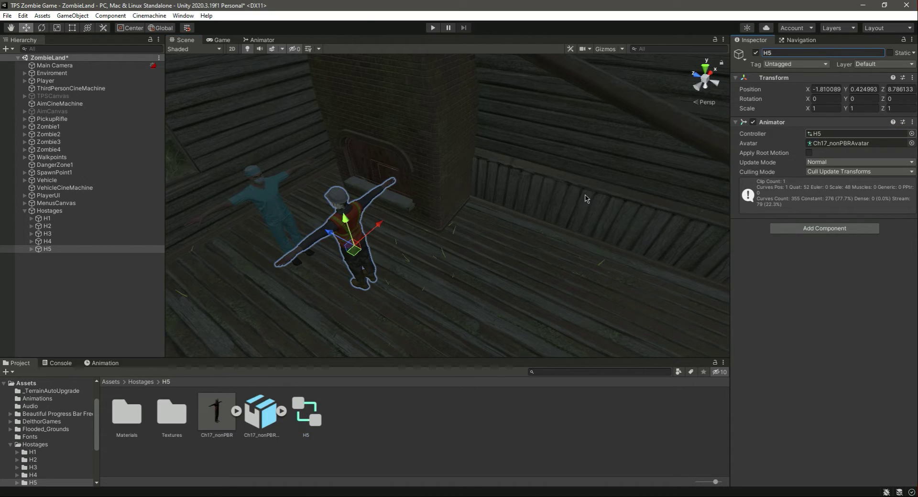
{"action": "key", "text": "ctrl+s"}
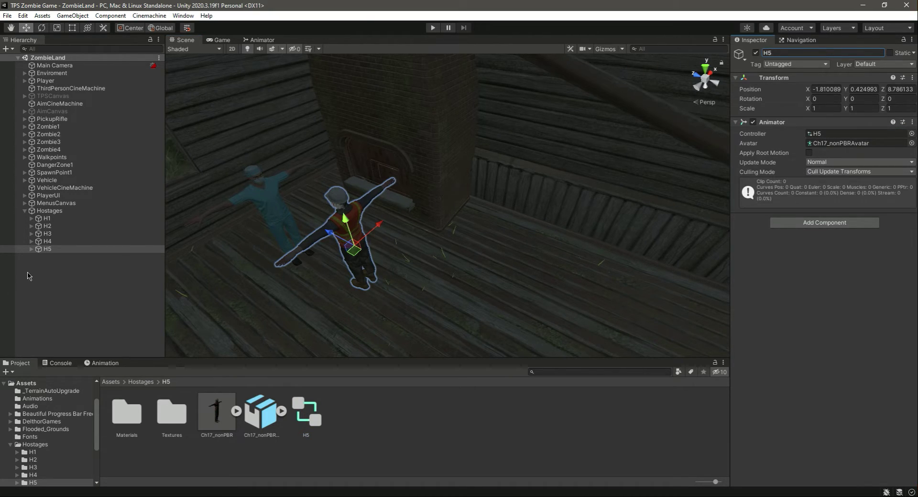
Run the game and examine the H4 and H5 animations in the Scene view
{"action": "left_click", "coordinate": [433, 28]}
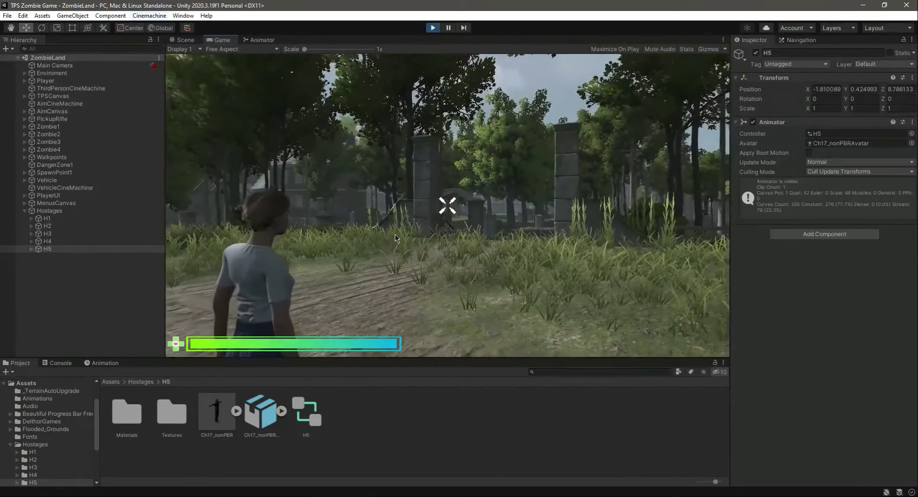
{"action": "key", "text": "Escape"}
{"action": "key", "text": "Escape"}
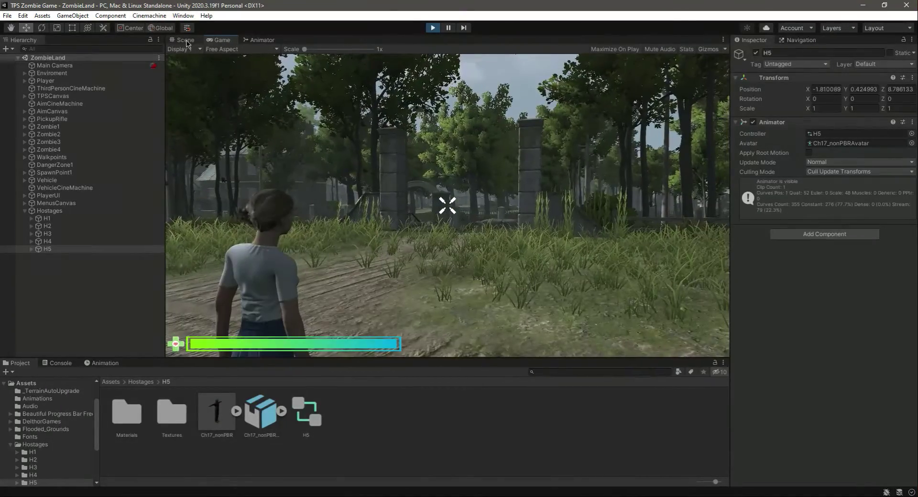
{"action": "left_click", "coordinate": [185, 40]}
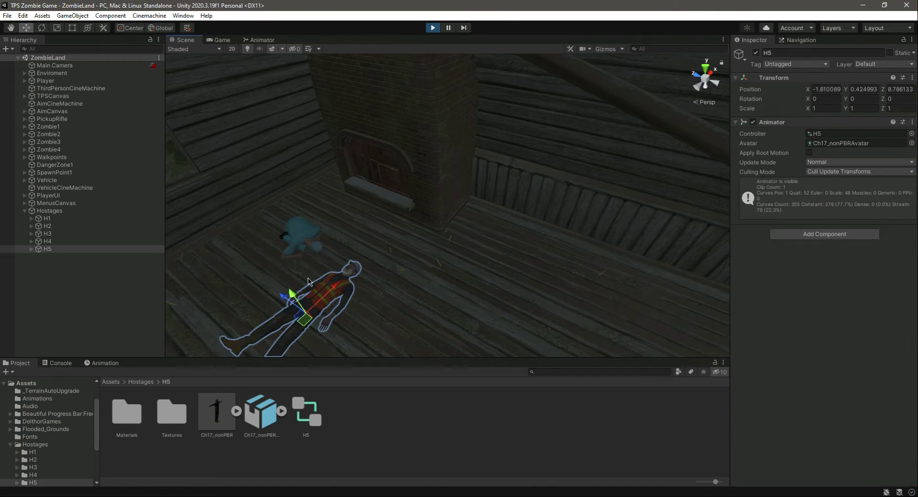
Try H5 closer to H4 while the game runs, moving it to about X -1.65, Z 9.57
{"action": "left_click_drag", "start_coordinate": [289, 300], "coordinate": [412, 289]}
{"action": "right_click_drag", "start_coordinate": [412, 289], "coordinate": [412, 292]}
{"action": "scroll", "coordinate": [411, 291], "scroll_direction": "up", "scroll_amount": 3}
{"action": "right_click_drag", "start_coordinate": [420, 239], "coordinate": [417, 305]}
{"action": "left_click_drag", "start_coordinate": [400, 176], "coordinate": [388, 238]}
{"action": "right_click_drag", "start_coordinate": [507, 216], "coordinate": [461, 199]}
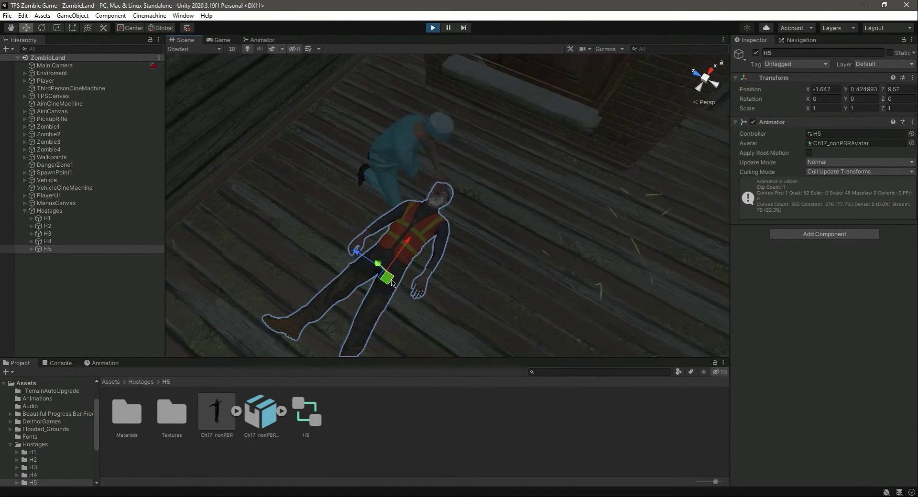
Try a Y rotation of 180 on H5 in play mode and reposition it beside H4 at about X -1.95, Z 10.05
{"action": "left_click", "coordinate": [864, 98]}
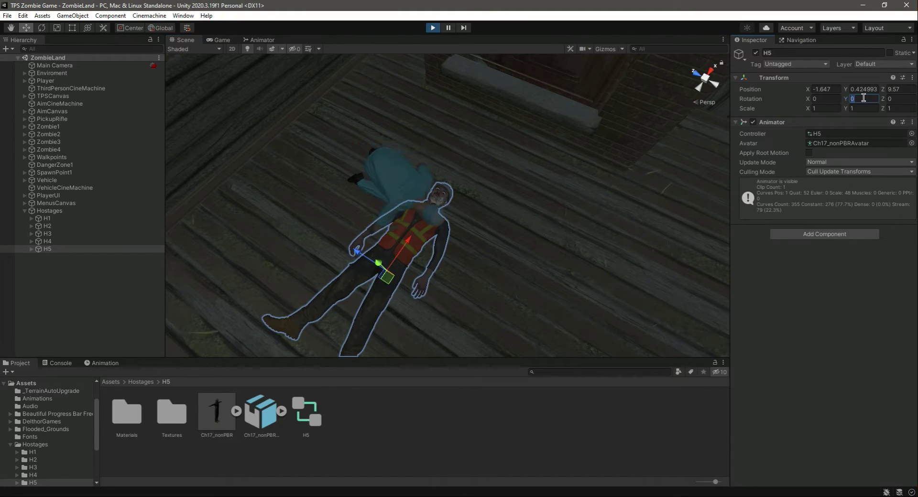
{"action": "type", "text": "90"}
{"action": "key", "text": "BackSpace"}
{"action": "key", "text": "BackSpace"}
{"action": "type", "text": "180"}
{"action": "mouse_move", "coordinate": [499, 146]}
{"action": "left_mouse_down"}
{"action": "mouse_move", "coordinate": [446, 122]}
{"action": "mouse_move", "coordinate": [459, 139]}
{"action": "mouse_move", "coordinate": [423, 156]}
{"action": "mouse_move", "coordinate": [462, 158]}
{"action": "mouse_move", "coordinate": [493, 138]}
{"action": "left_mouse_up"}
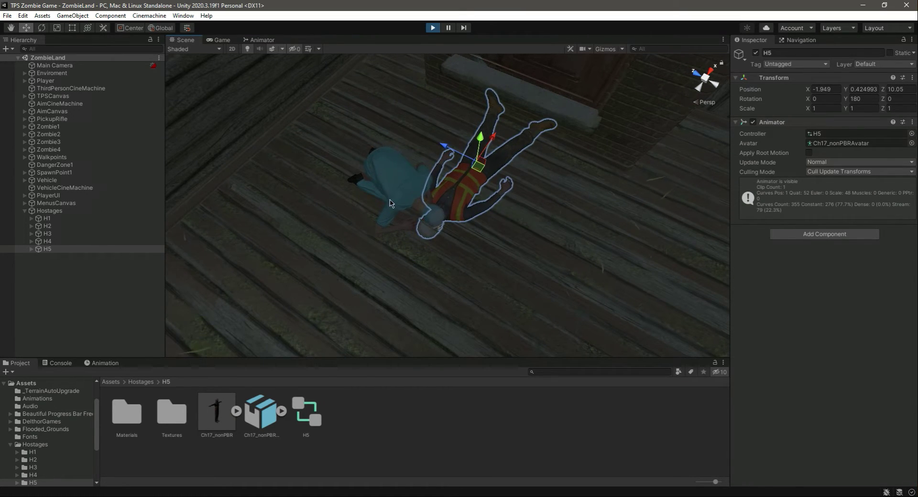
Stop the running game and move H4 along the X axis to about X -2.87
{"action": "left_click", "coordinate": [433, 27]}
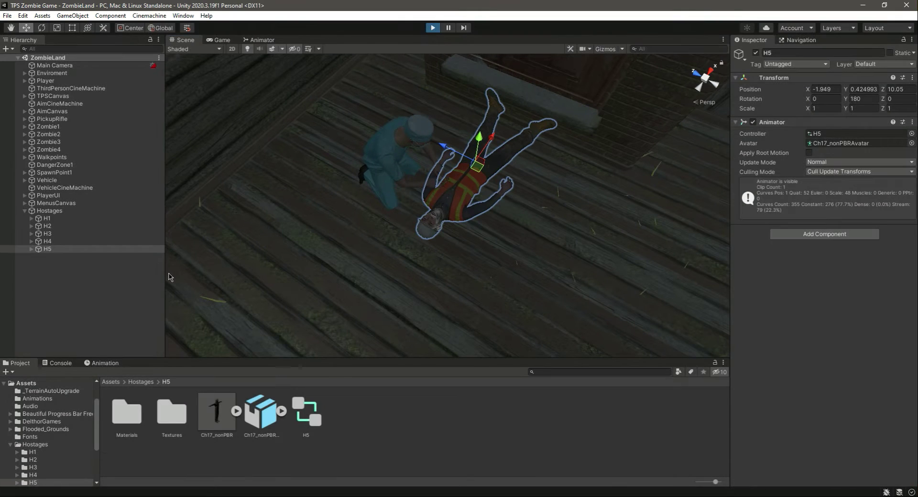
{"action": "double_click", "coordinate": [48, 242]}
{"action": "left_click_drag", "start_coordinate": [401, 146], "coordinate": [315, 237]}
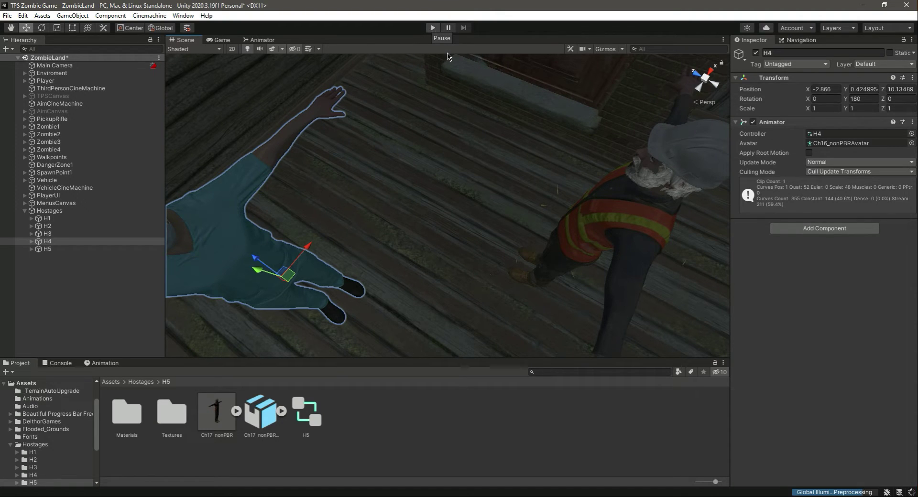
Save the scene and set H5's Y rotation to 180
{"action": "left_click", "coordinate": [47, 249]}
{"action": "key", "text": "ctrl+s"}
{"action": "left_click", "coordinate": [862, 98]}
{"action": "type", "text": "180"}
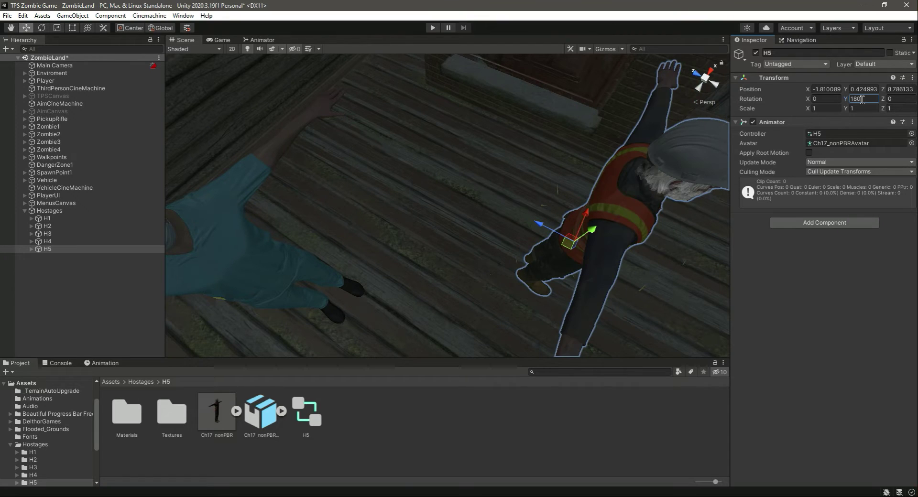
Run the game and move H5 beside the kneeling H4 to about X -2.872, Z 10.038
{"action": "left_click", "coordinate": [432, 28]}
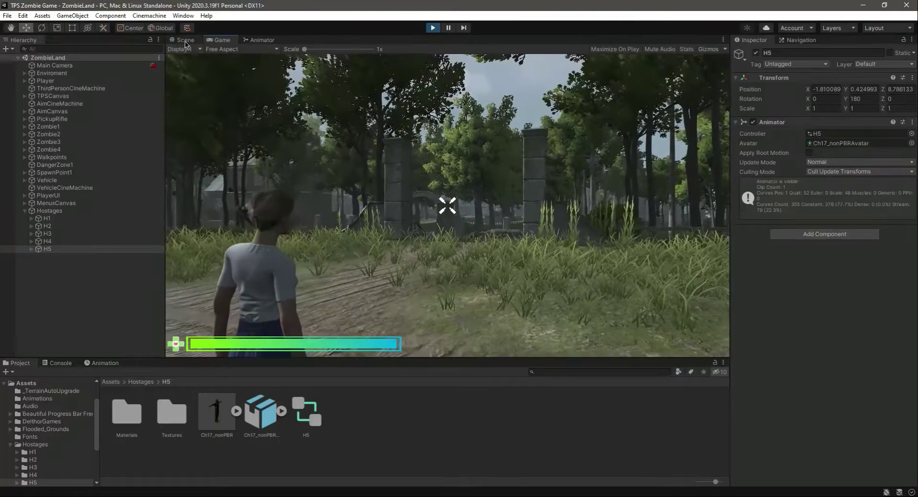
{"action": "left_click", "coordinate": [182, 40]}
{"action": "left_click_drag", "start_coordinate": [606, 195], "coordinate": [409, 268]}
{"action": "middle_click_drag", "start_coordinate": [409, 269], "coordinate": [500, 249]}
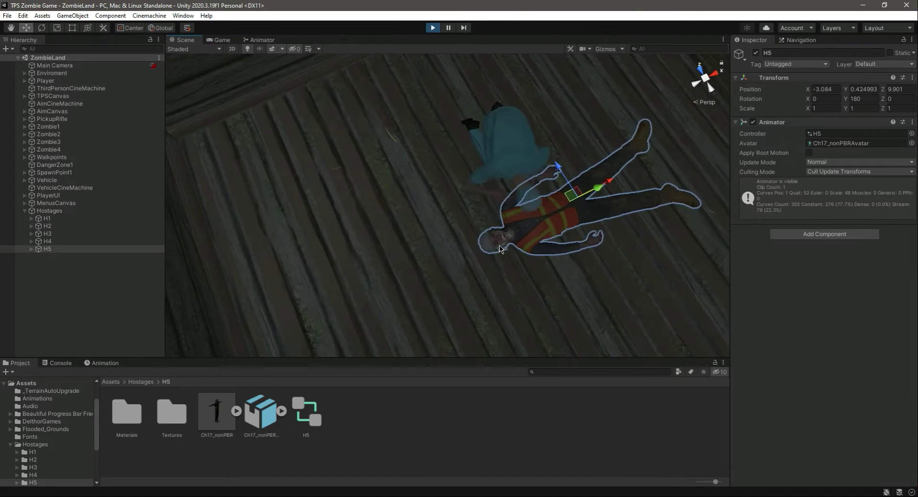
{"action": "mouse_move", "coordinate": [608, 182]}
{"action": "left_mouse_down"}
{"action": "mouse_move", "coordinate": [599, 187]}
{"action": "mouse_move", "coordinate": [614, 179]}
{"action": "left_mouse_up"}
{"action": "left_click_drag", "start_coordinate": [559, 169], "coordinate": [574, 144]}
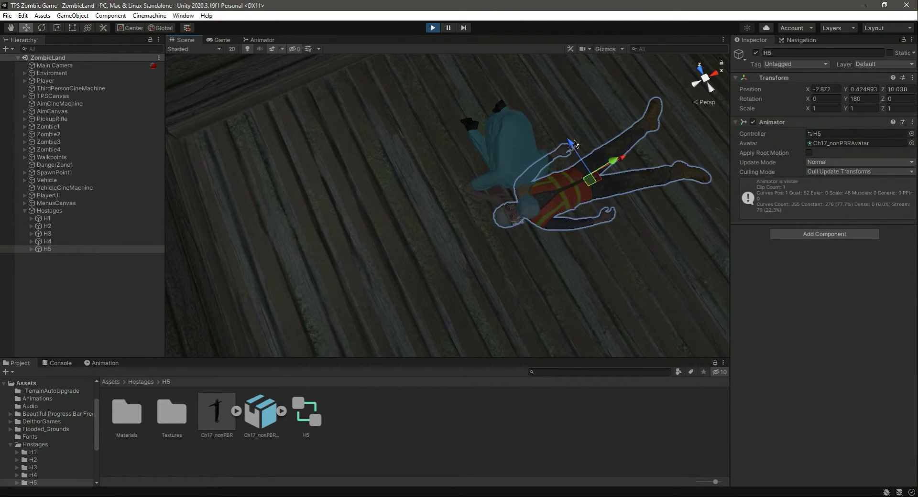
Check how H5 lines up with H4's animation and nudge H5 along Z to about 10.066
{"action": "left_click", "coordinate": [524, 433]}
{"action": "right_click_drag", "start_coordinate": [463, 319], "coordinate": [587, 235]}
{"action": "scroll", "coordinate": [565, 269], "scroll_direction": "down", "scroll_amount": 2}
{"action": "scroll", "coordinate": [444, 303], "scroll_direction": "up", "scroll_amount": 5}
{"action": "left_click", "coordinate": [62, 249]}
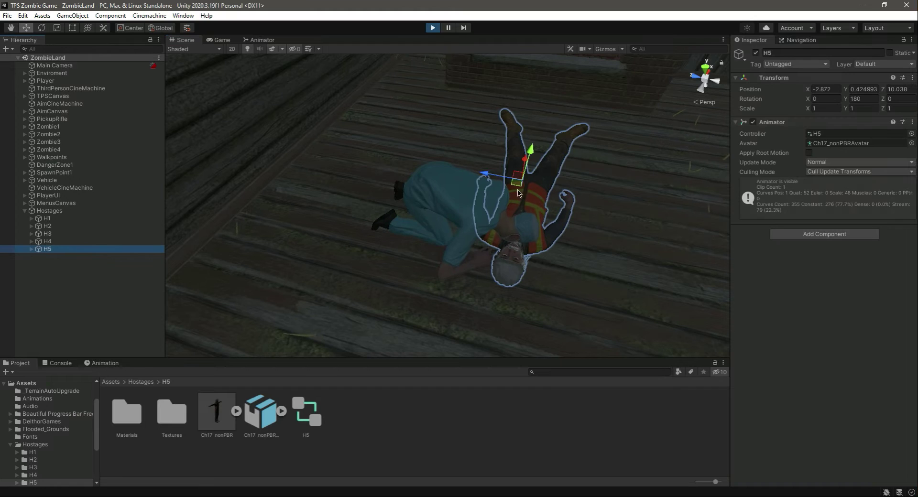
{"action": "left_click_drag", "start_coordinate": [485, 174], "coordinate": [483, 174]}
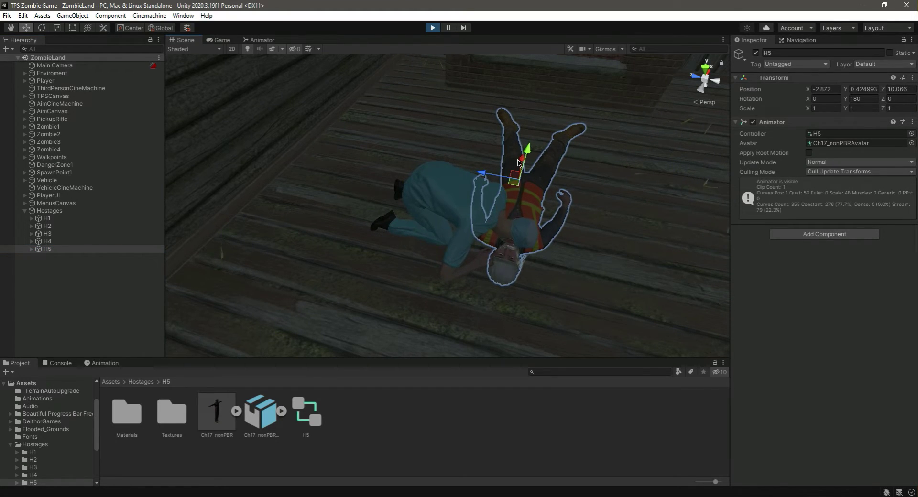
Check the H4 and H5 animations together, then copy H5's Transform component while the game runs
{"action": "left_click", "coordinate": [532, 334]}
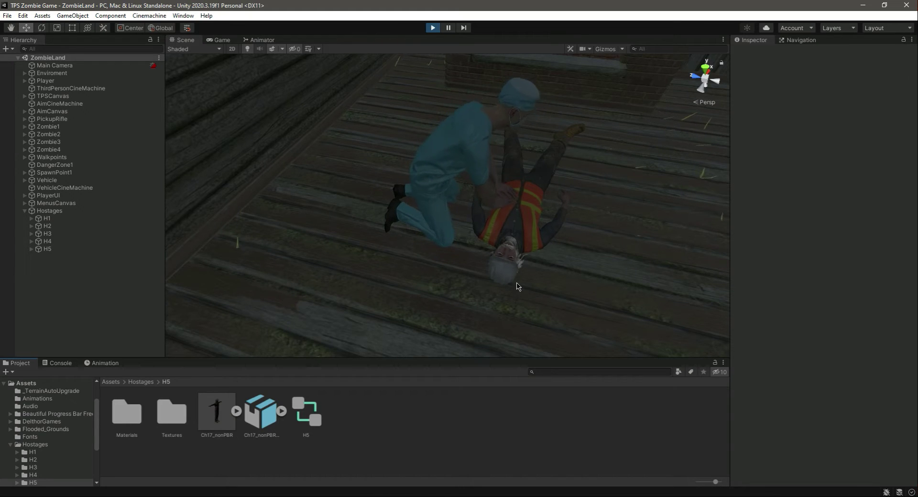
{"action": "left_click", "coordinate": [59, 250]}
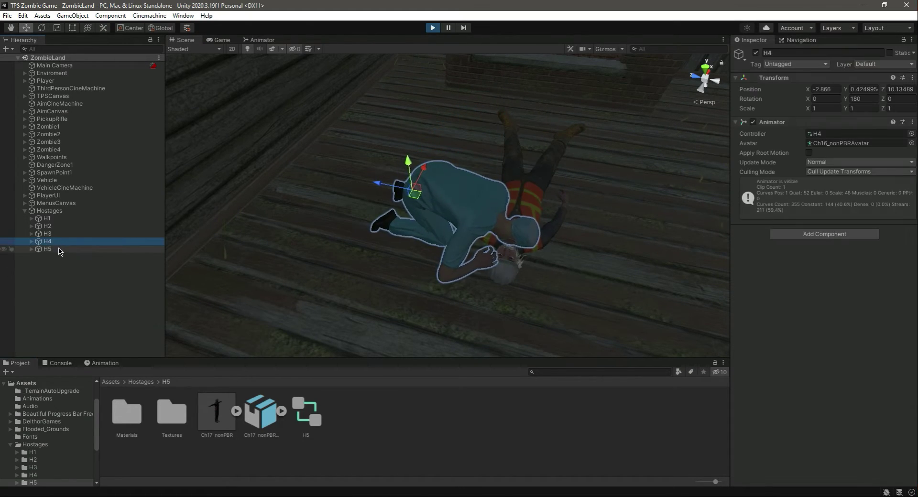
{"action": "left_click", "coordinate": [913, 79]}
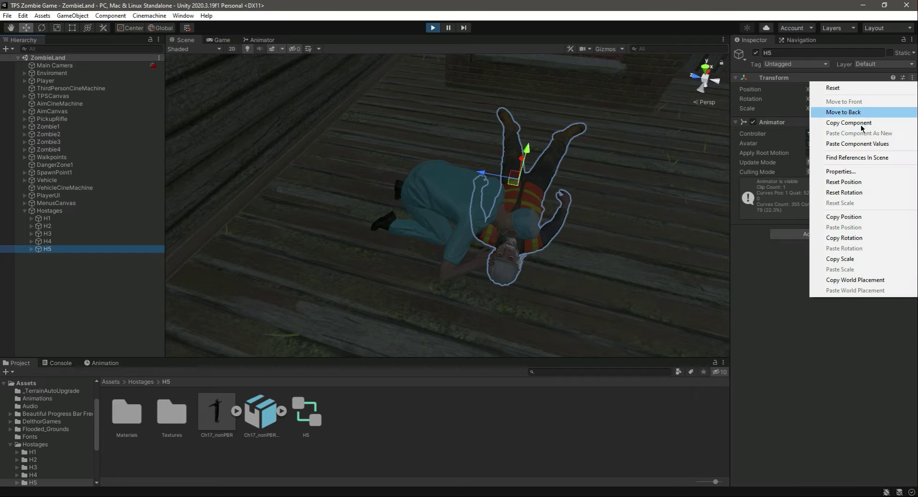
{"action": "left_click", "coordinate": [860, 124]}
{"action": "left_click", "coordinate": [913, 79]}
{"action": "left_click", "coordinate": [863, 123]}
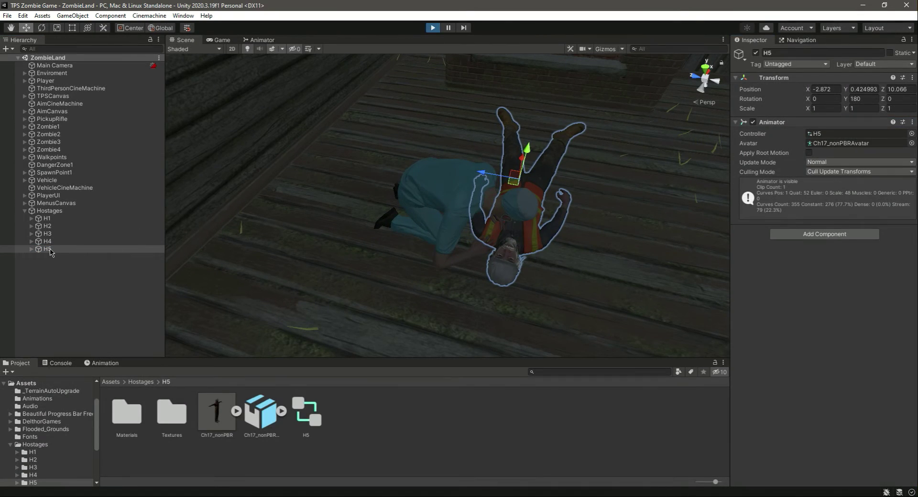
Stop the running game, paste the copied Transform values onto H5 and save the scene
{"action": "key", "text": "ctrl+p"}
{"action": "left_click", "coordinate": [53, 250]}
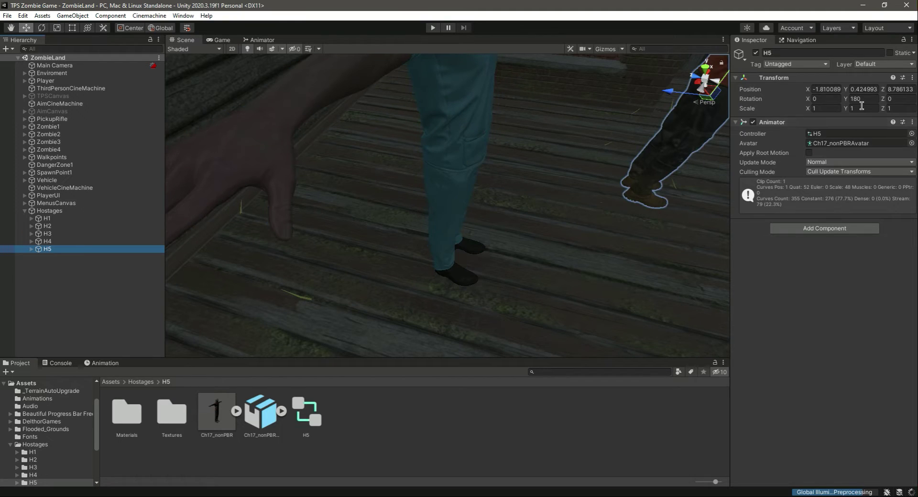
{"action": "left_click", "coordinate": [912, 77]}
{"action": "left_click", "coordinate": [871, 145]}
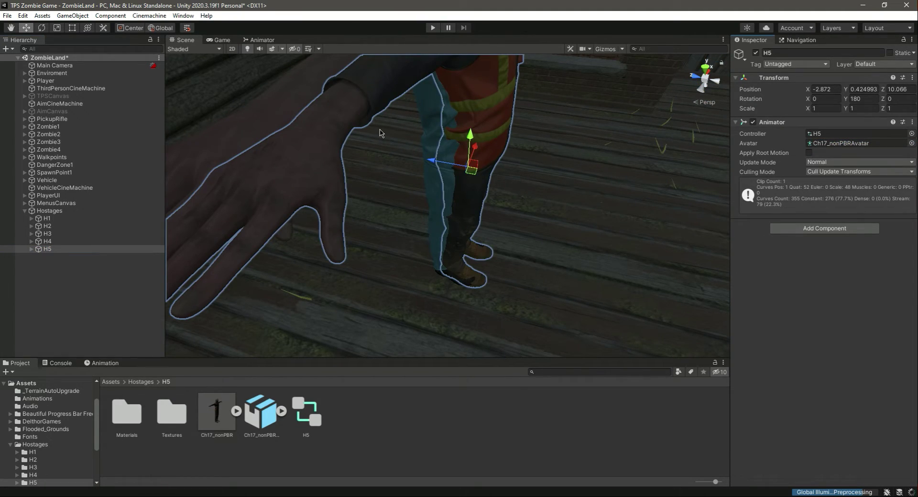
{"action": "key", "text": "ctrl+s"}
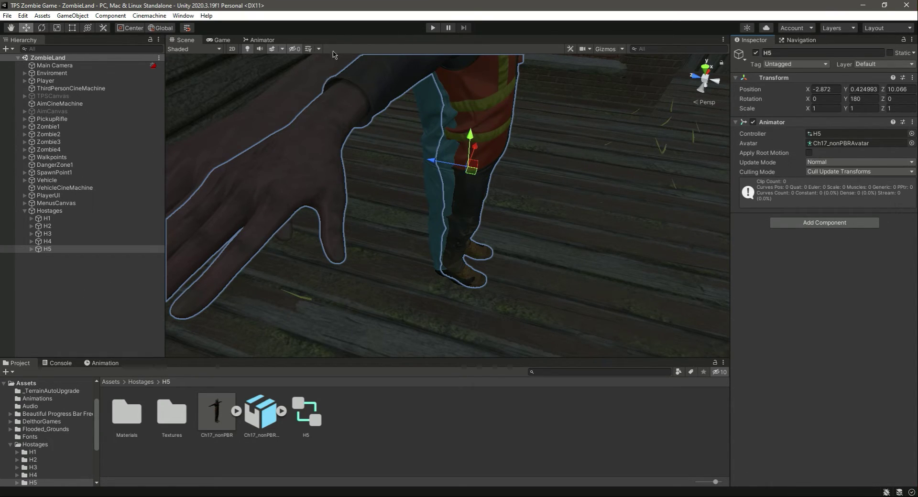
Play the game in a maximized view, run the character through the level to review it and end the run
{"action": "left_click", "coordinate": [433, 31]}
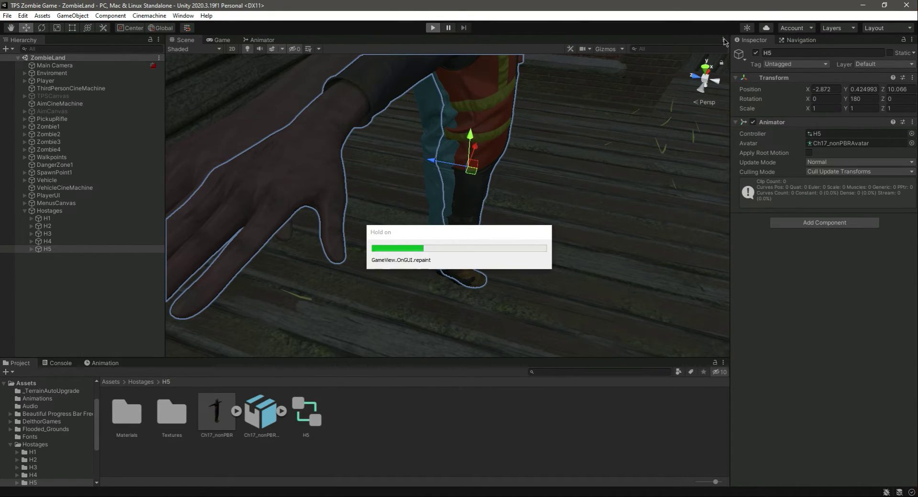
{"action": "left_click", "coordinate": [723, 42]}
{"action": "left_click", "coordinate": [750, 75]}
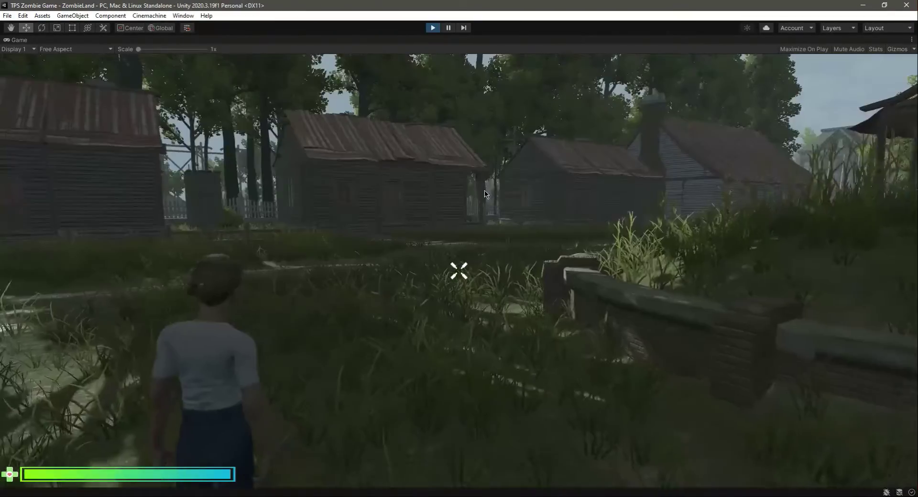
{"action": "key", "text": "w"}
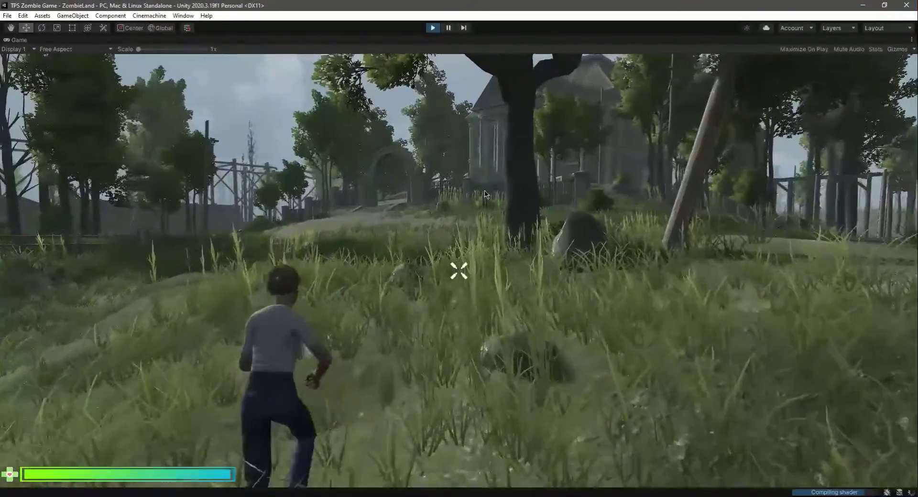
{"action": "key", "text": "Escape"}
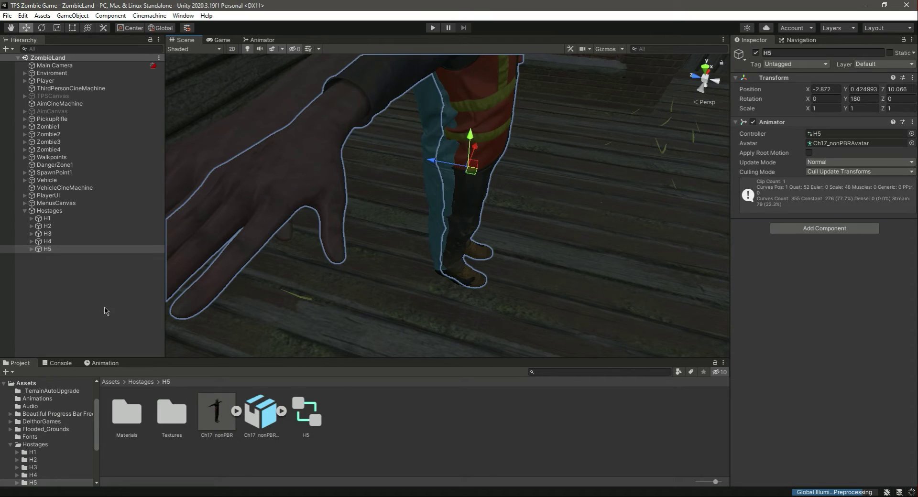
Collapse the Hostages group and look through the villa's interior rooms for a place for the hostages
{"action": "left_click", "coordinate": [106, 311]}
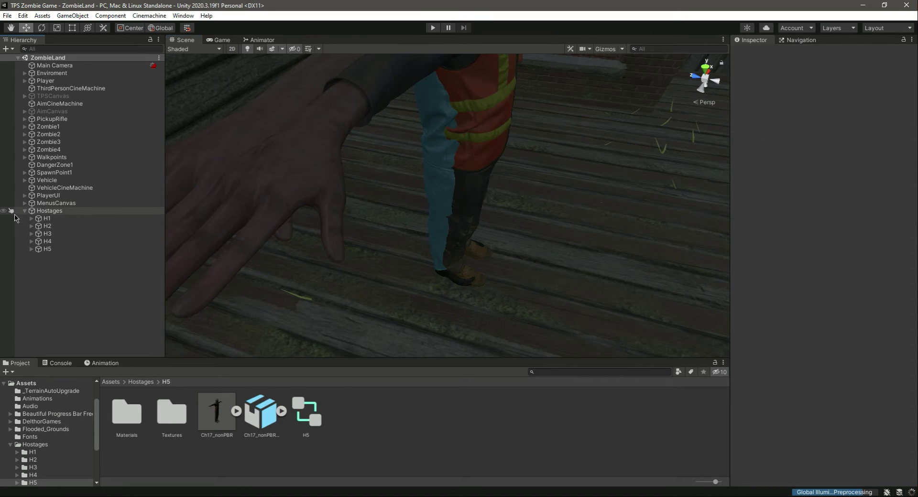
{"action": "left_click", "coordinate": [25, 211]}
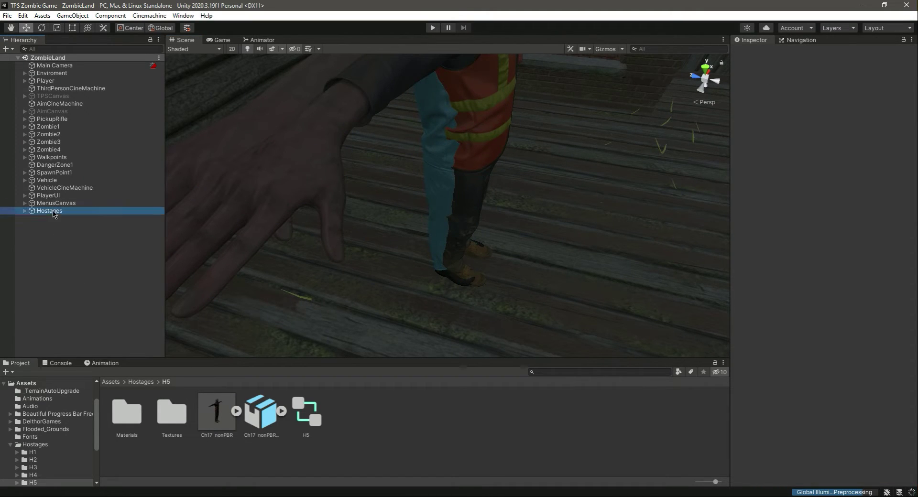
{"action": "left_click", "coordinate": [50, 211]}
{"action": "right_click_drag", "start_coordinate": [532, 271], "coordinate": [531, 271]}
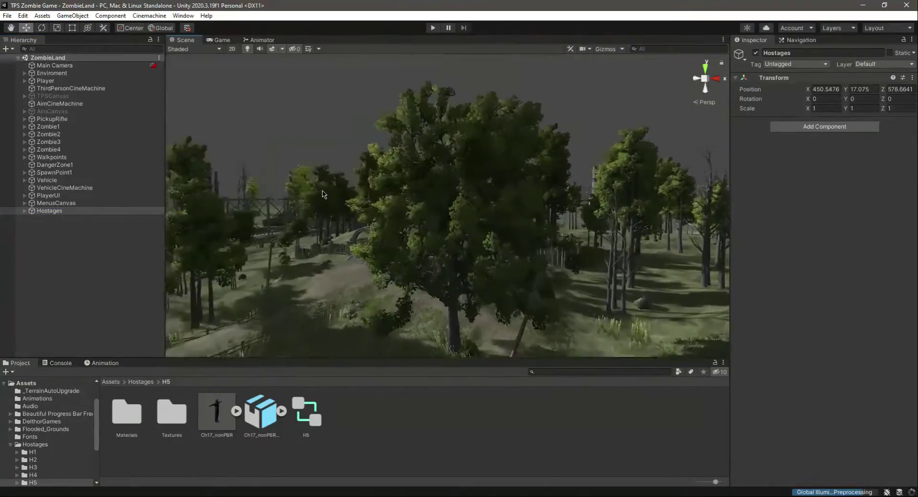
{"action": "scroll", "coordinate": [418, 195], "scroll_direction": "up", "scroll_amount": 4}
{"action": "right_click_drag", "start_coordinate": [427, 217], "coordinate": [427, 219]}
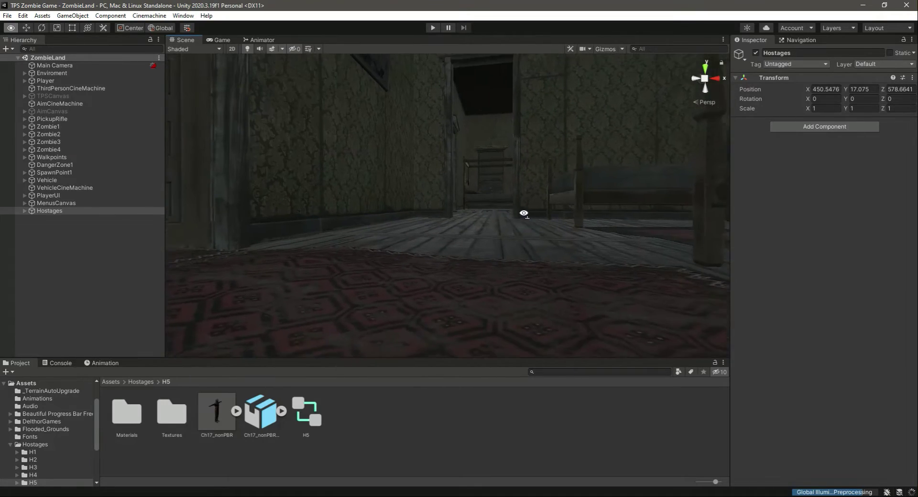
{"action": "right_click_drag", "start_coordinate": [559, 139], "coordinate": [503, 302]}
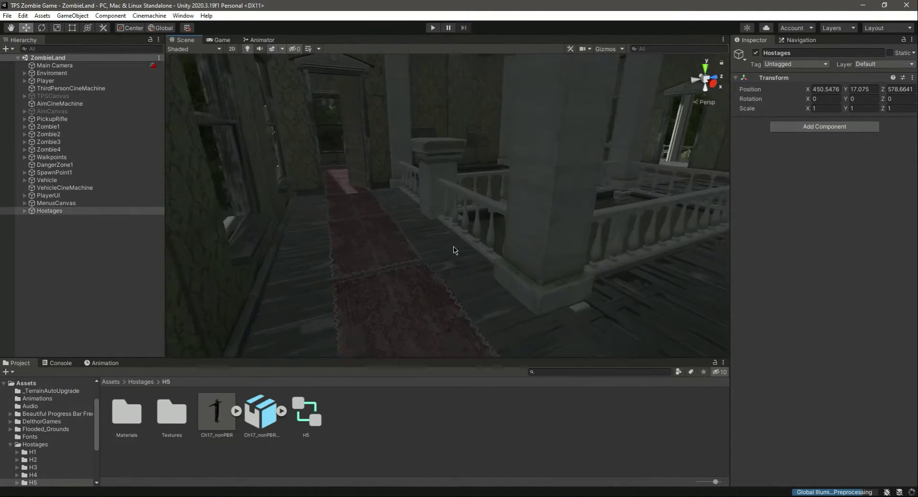
{"action": "right_click_drag", "start_coordinate": [526, 229], "coordinate": [554, 304]}
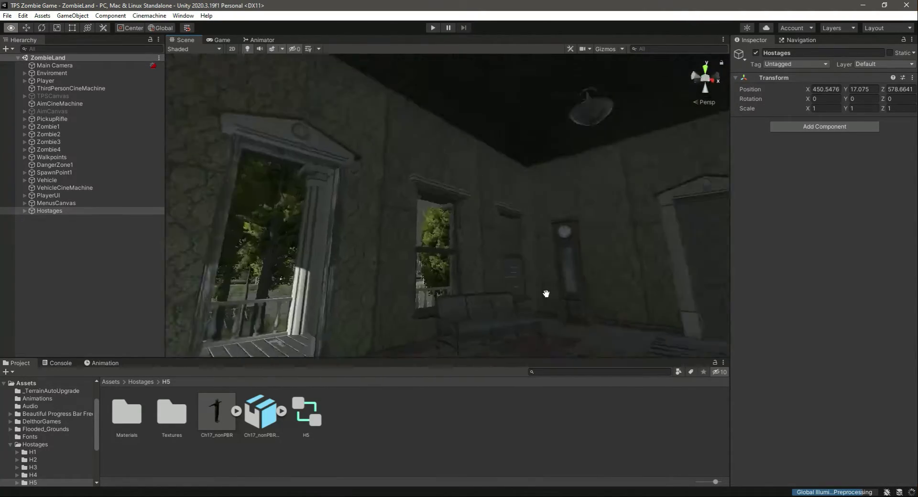
{"action": "right_click_drag", "start_coordinate": [606, 332], "coordinate": [558, 302]}
{"action": "right_click_drag", "start_coordinate": [508, 278], "coordinate": [614, 364]}
Clear floor space in the villa bedroom by deleting its furniture, including the beds
{"action": "left_click", "coordinate": [436, 225]}
{"action": "key", "text": "Delete"}
{"action": "right_click_drag", "start_coordinate": [632, 302], "coordinate": [632, 302]}
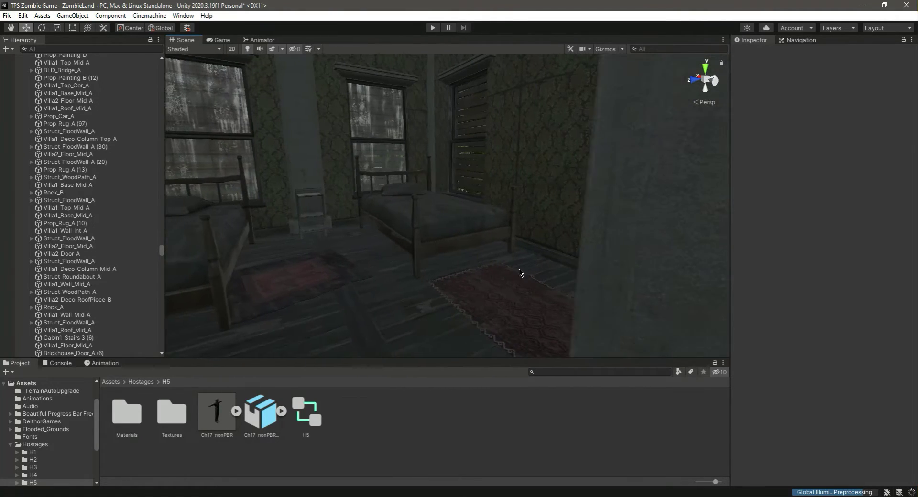
{"action": "right_click_drag", "start_coordinate": [518, 274], "coordinate": [475, 288]}
{"action": "left_click", "coordinate": [504, 219]}
{"action": "right_click_drag", "start_coordinate": [503, 219], "coordinate": [303, 219]}
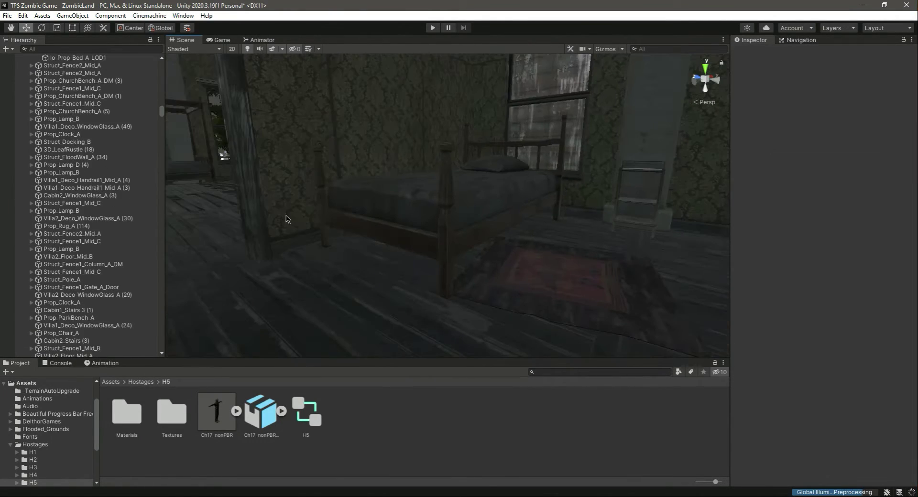
{"action": "left_click", "coordinate": [466, 215]}
{"action": "right_click_drag", "start_coordinate": [465, 213], "coordinate": [686, 257]}
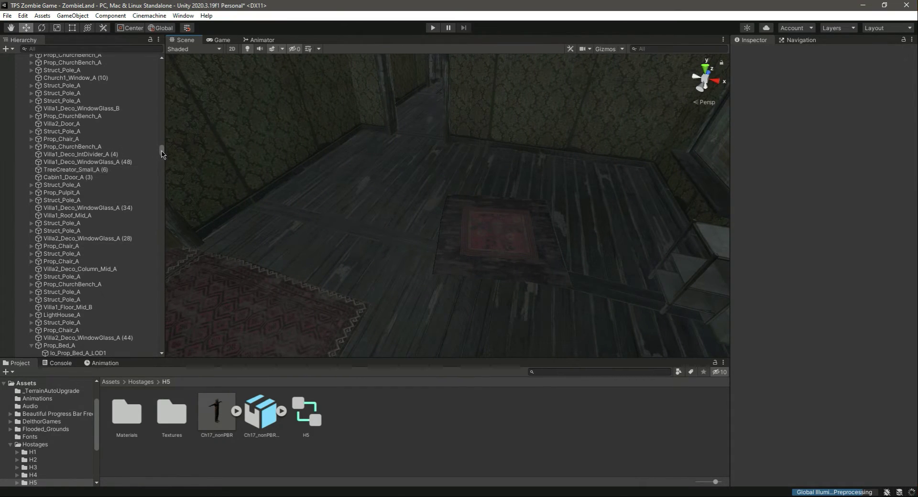
Collapse the Enviroment hierarchy and move the Hostages group into the villa room at about X 378.3, Z 681.81
{"action": "scroll", "coordinate": [72, 146], "scroll_direction": "up", "scroll_amount": 20}
{"action": "left_click", "coordinate": [26, 74]}
{"action": "right_click_drag", "start_coordinate": [521, 234], "coordinate": [40, 211]}
{"action": "right_click_drag", "start_coordinate": [281, 216], "coordinate": [559, 267]}
{"action": "left_click", "coordinate": [72, 211]}
{"action": "key", "text": "f"}
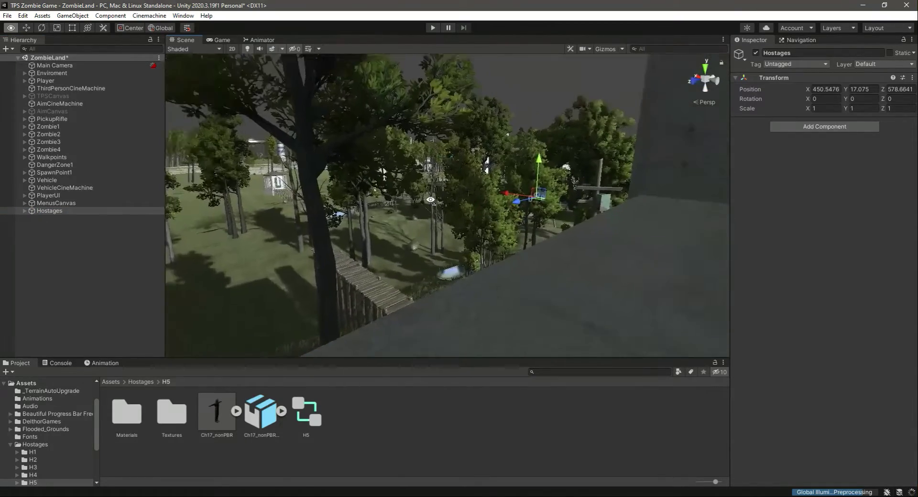
{"action": "left_click_drag", "start_coordinate": [421, 188], "coordinate": [660, 257]}
{"action": "key", "text": "f"}
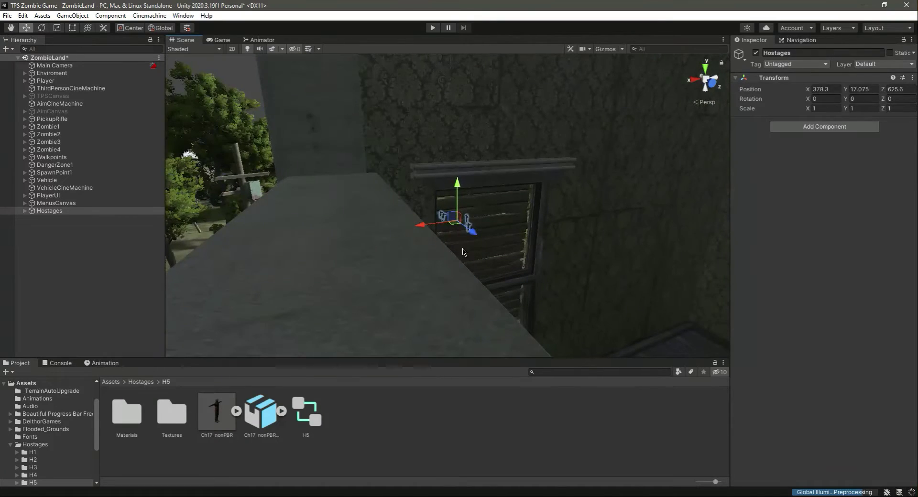
{"action": "left_click_drag", "start_coordinate": [471, 234], "coordinate": [609, 351]}
{"action": "key", "text": "f"}
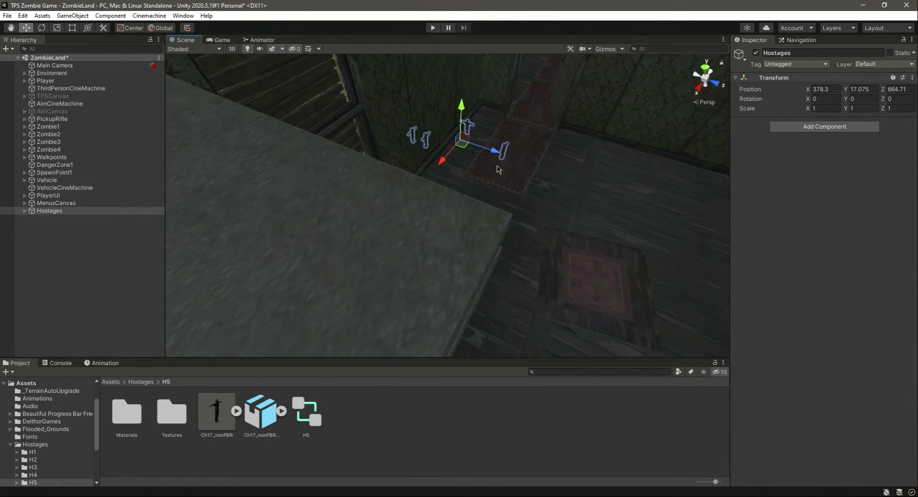
{"action": "left_click_drag", "start_coordinate": [495, 158], "coordinate": [683, 210]}
{"action": "key", "text": "f"}
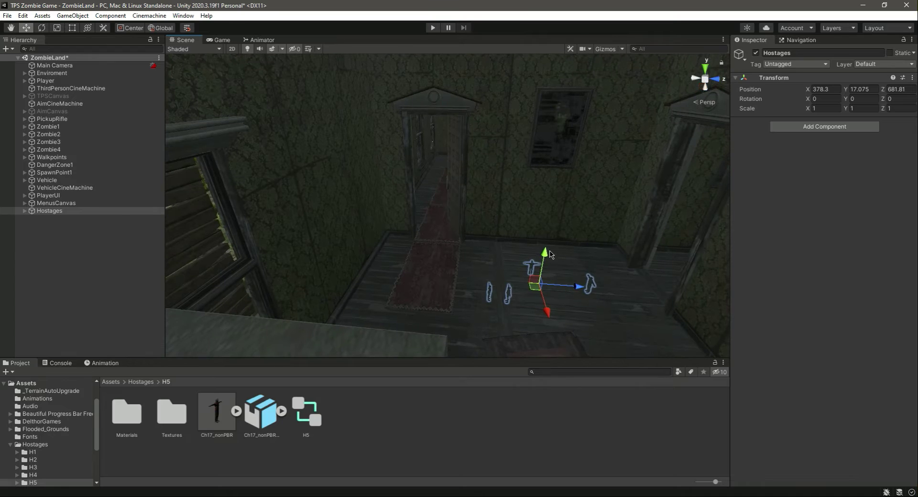
Reposition the Hostages group so H1 and H2 stand by the red carpet runner at the room's doorway
{"action": "left_click_drag", "start_coordinate": [551, 200], "coordinate": [621, 330]}
{"action": "key", "text": "f"}
{"action": "left_click_drag", "start_coordinate": [543, 181], "coordinate": [440, 147]}
{"action": "left_click", "coordinate": [69, 243]}
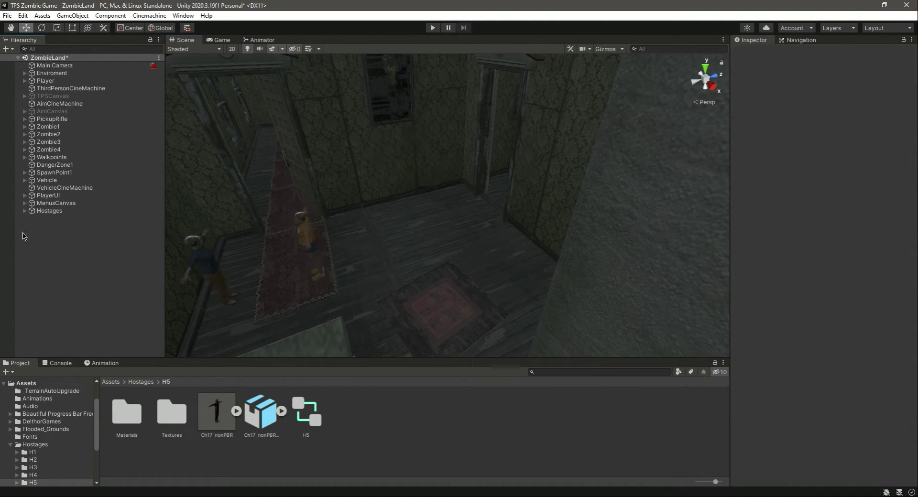
Select H1 and H2 together in the Hostages group and lower them to about Y 0.412
{"action": "left_click", "coordinate": [25, 211]}
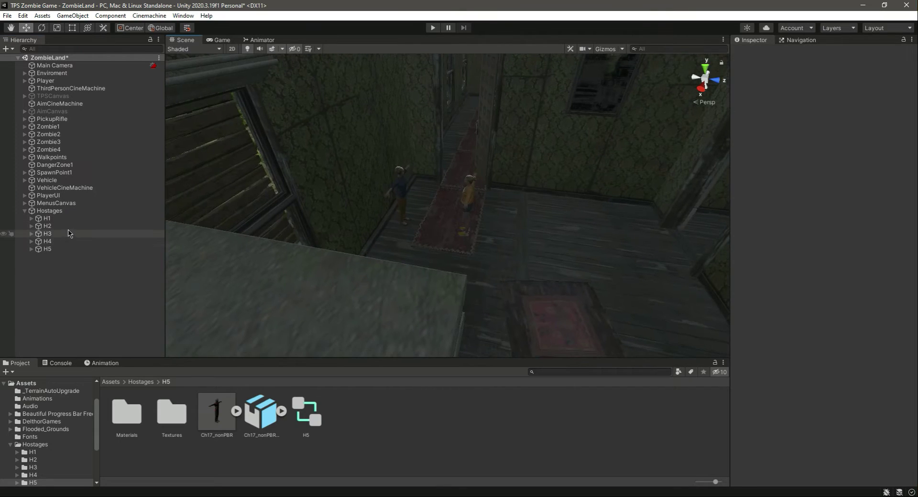
{"action": "left_click", "coordinate": [62, 219]}
{"action": "left_click", "coordinate": [48, 226], "text": "ctrl"}
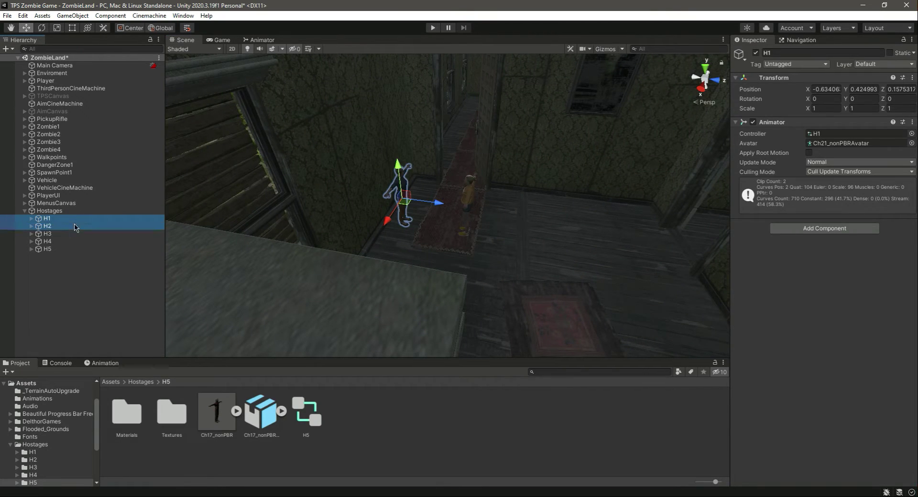
{"action": "key", "text": "f"}
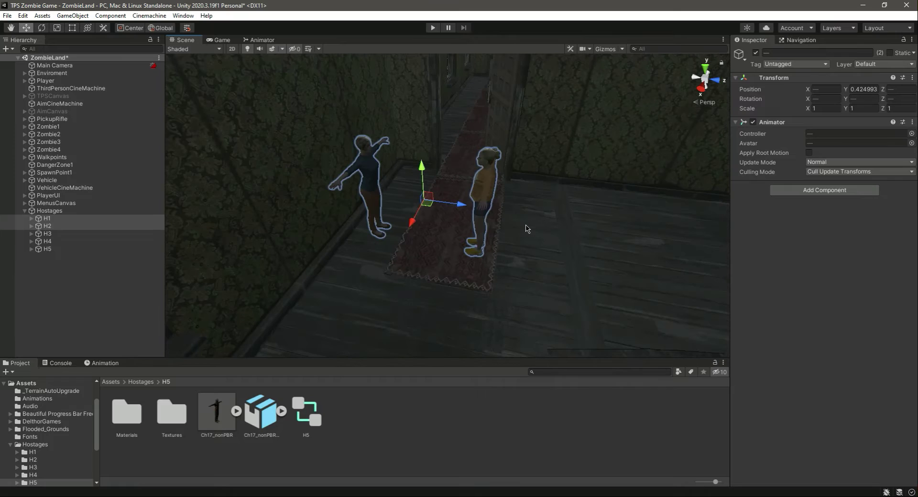
{"action": "left_click_drag", "start_coordinate": [402, 161], "coordinate": [551, 234]}
{"action": "scroll", "coordinate": [551, 234], "scroll_direction": "up", "scroll_amount": 5}
Move H1 and H2 together along the Z axis across the villa's wooden floor to another doorway
{"action": "right_click_drag", "start_coordinate": [551, 235], "coordinate": [518, 299]}
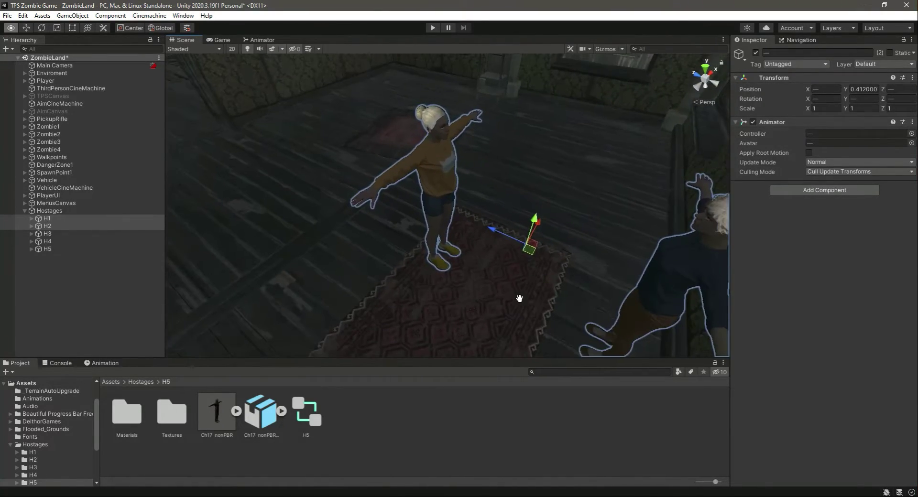
{"action": "left_click_drag", "start_coordinate": [494, 233], "coordinate": [292, 186]}
{"action": "key", "text": "f"}
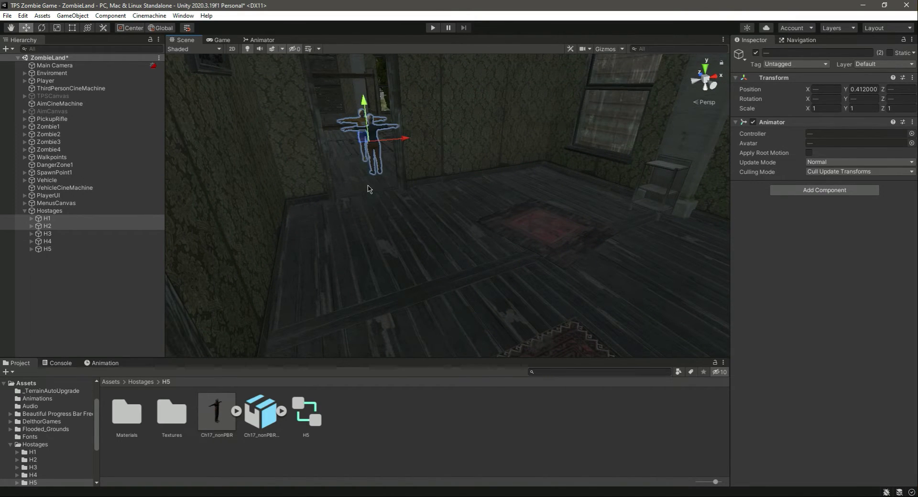
Move H1 and H2 together onto the patterned rug in front of the sofa and deselect them
{"action": "scroll", "coordinate": [368, 189], "scroll_direction": "up", "scroll_amount": 10}
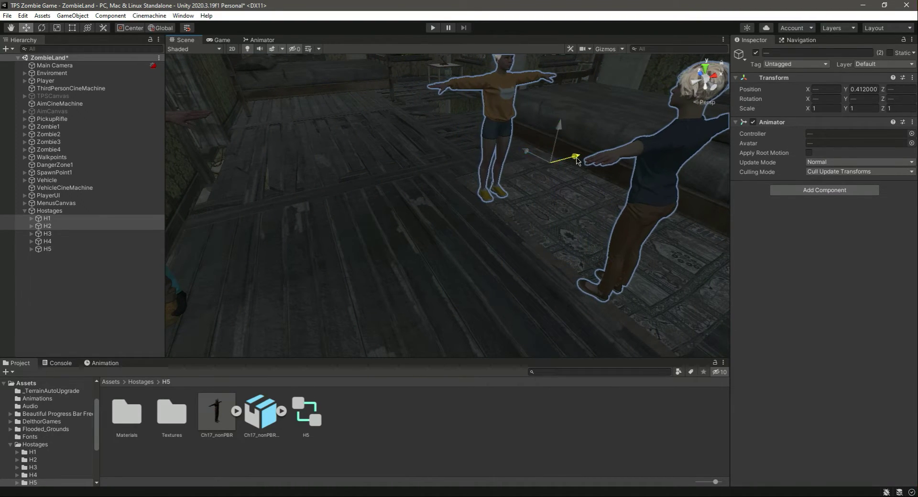
{"action": "left_click_drag", "start_coordinate": [539, 147], "coordinate": [566, 160]}
{"action": "right_click_drag", "start_coordinate": [485, 226], "coordinate": [540, 205]}
{"action": "left_click_drag", "start_coordinate": [471, 187], "coordinate": [460, 185]}
{"action": "left_click", "coordinate": [84, 276]}
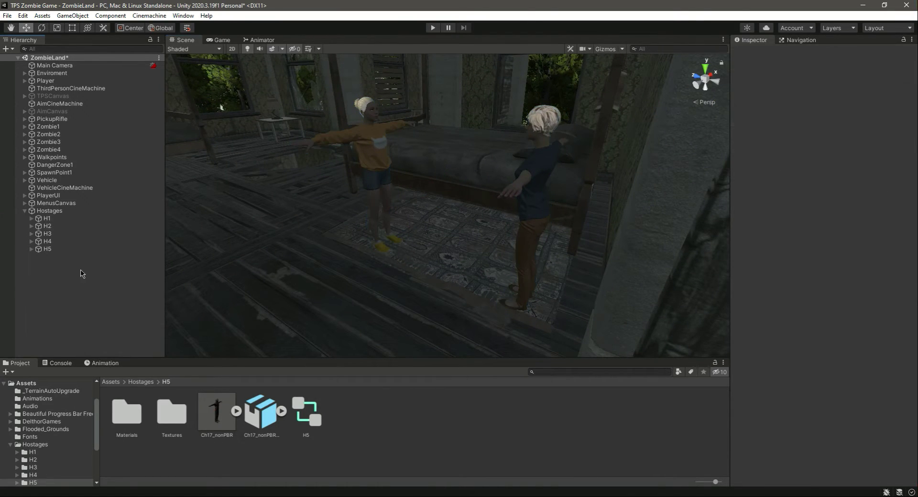
Select H3 in the Hostages group and move it to about X -5.028, Z 12.9 on the floor near the balustrade
{"action": "left_click", "coordinate": [47, 233]}
{"action": "right_click_drag", "start_coordinate": [421, 277], "coordinate": [560, 318]}
{"action": "left_click_drag", "start_coordinate": [539, 305], "coordinate": [618, 201]}
{"action": "right_click_drag", "start_coordinate": [618, 200], "coordinate": [444, 46]}
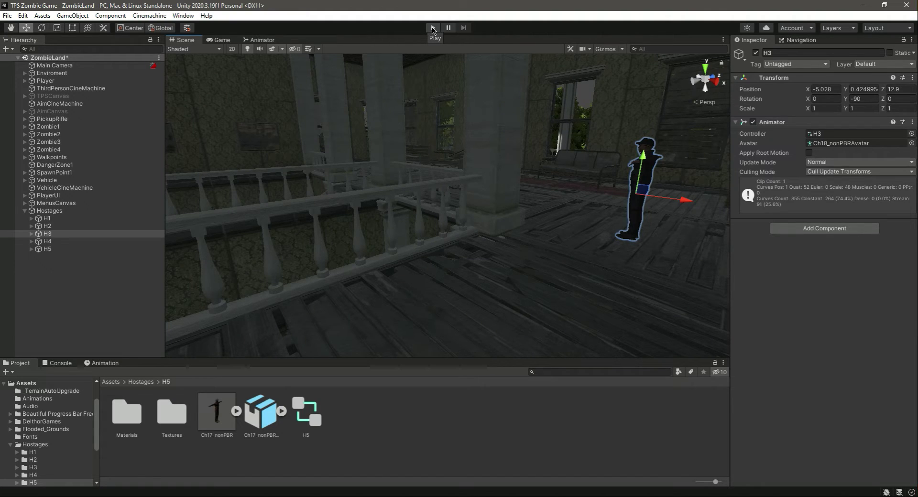
Run the game and inspect H3's animated pose near the balustrade in the Scene view
{"action": "left_click", "coordinate": [432, 28]}
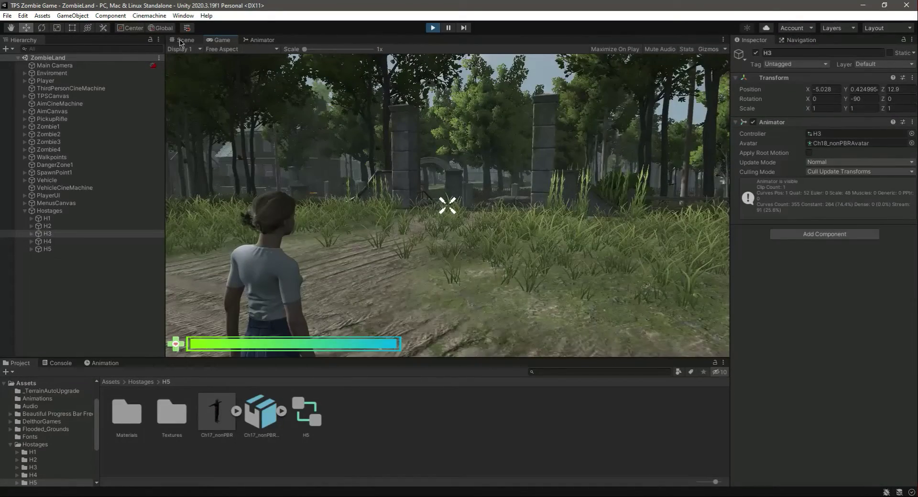
{"action": "left_click", "coordinate": [184, 40]}
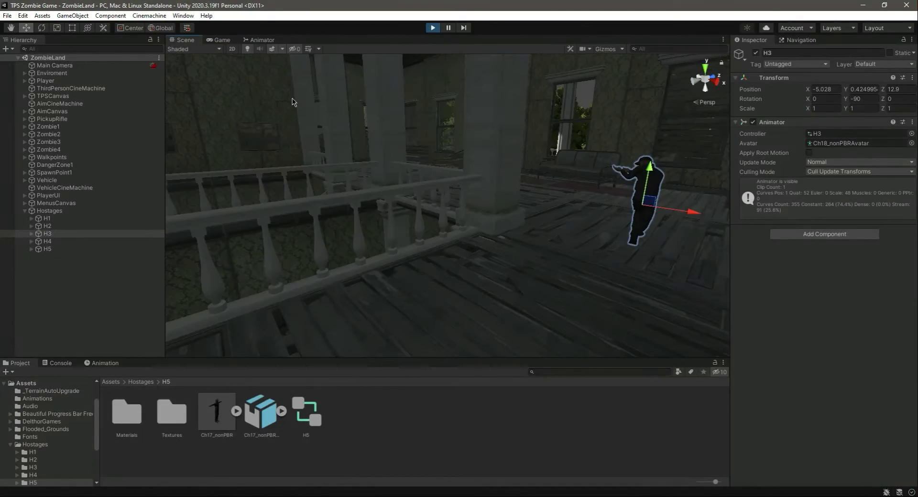
{"action": "scroll", "coordinate": [551, 197], "scroll_direction": "up", "scroll_amount": 3}
{"action": "mouse_move", "coordinate": [551, 196]}
{"action": "right_mouse_down"}
{"action": "mouse_move", "coordinate": [604, 203]}
{"action": "mouse_move", "coordinate": [486, 211]}
{"action": "mouse_move", "coordinate": [438, 285]}
{"action": "mouse_move", "coordinate": [439, 238]}
{"action": "mouse_move", "coordinate": [502, 239]}
{"action": "mouse_move", "coordinate": [534, 193]}
{"action": "right_mouse_up"}
{"action": "scroll", "coordinate": [604, 203], "scroll_direction": "up", "scroll_amount": 4}
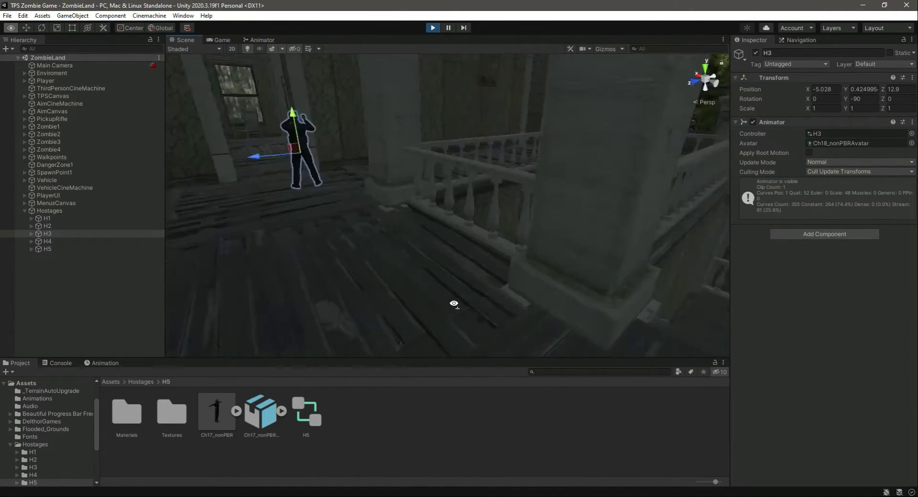
With the game running, move H3 beside the stone pillar at about X -6.574, Z 11.873
{"action": "right_click_drag", "start_coordinate": [328, 261], "coordinate": [457, 236]}
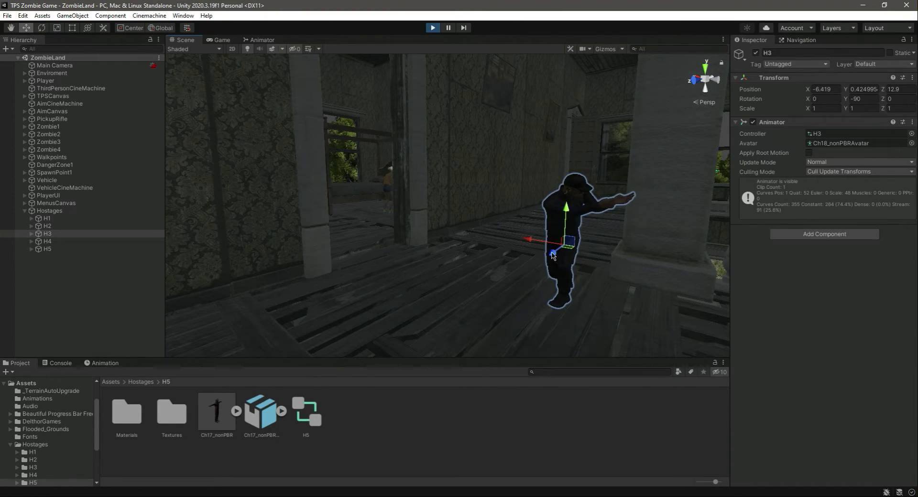
{"action": "right_click_drag", "start_coordinate": [534, 263], "coordinate": [431, 225]}
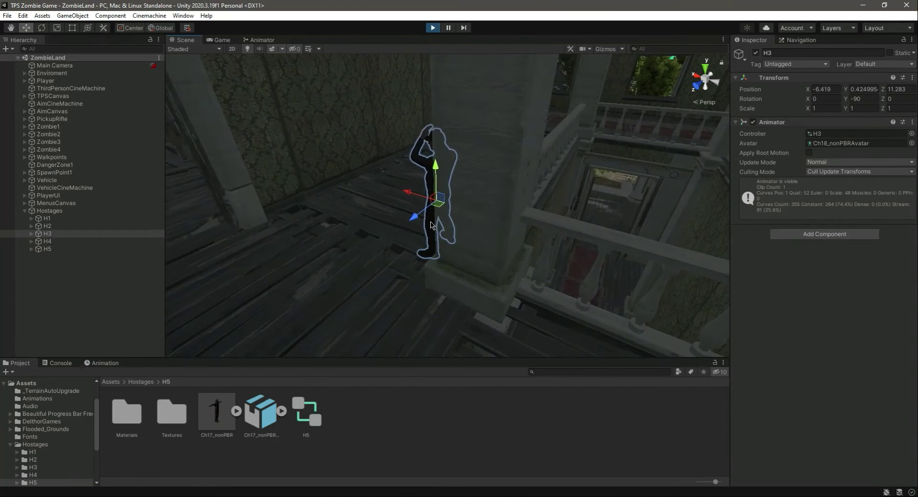
{"action": "left_click", "coordinate": [413, 223]}
{"action": "left_click", "coordinate": [105, 237]}
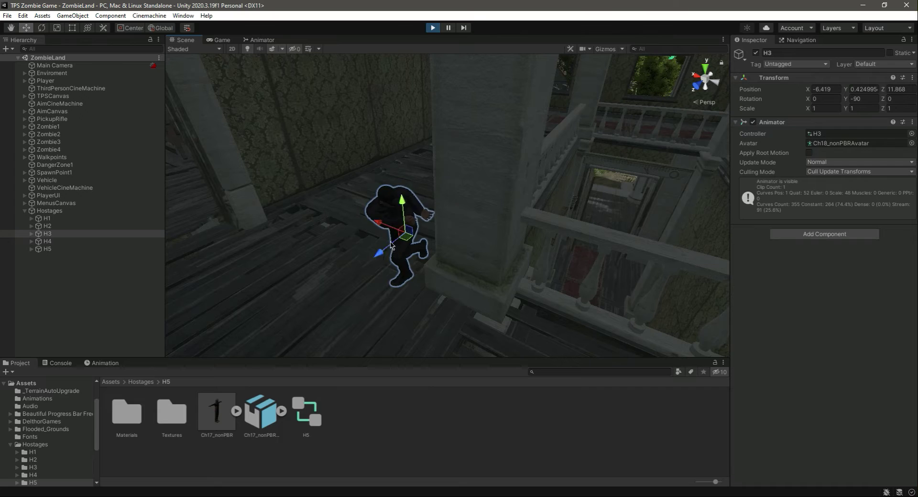
{"action": "right_click_drag", "start_coordinate": [379, 263], "coordinate": [310, 256]}
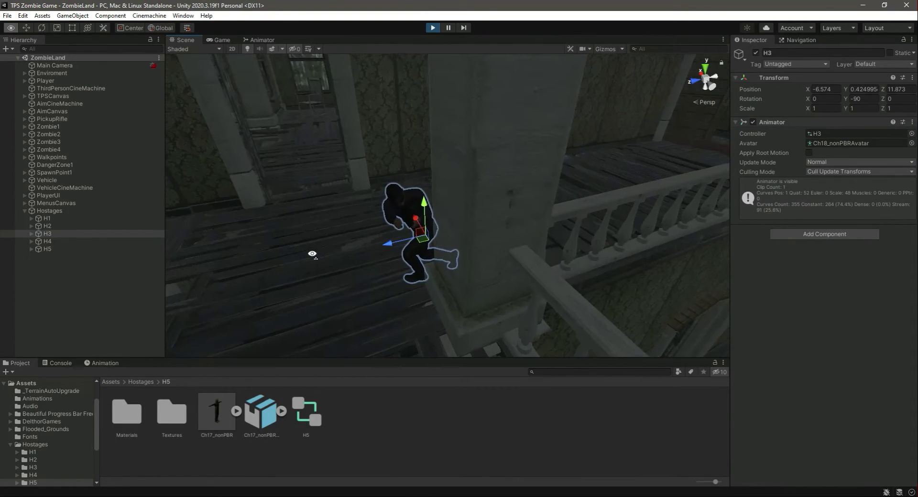
{"action": "left_click", "coordinate": [79, 280]}
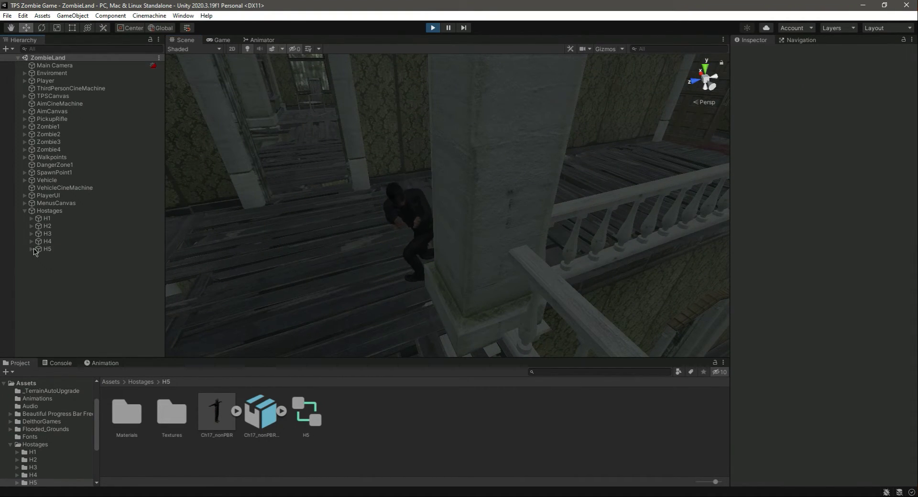
Copy H3's Transform component from play mode, stop the game, and paste the values back onto H3's Transform
{"action": "left_click", "coordinate": [72, 233]}
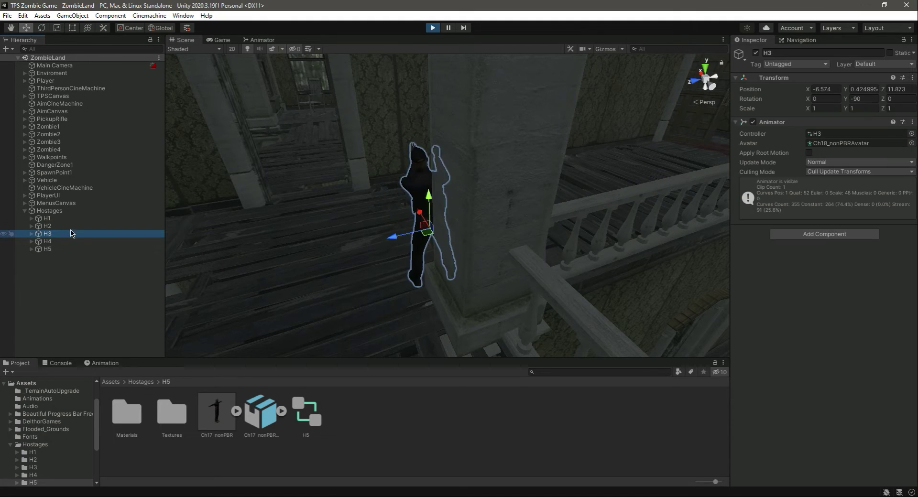
{"action": "left_click", "coordinate": [912, 78]}
{"action": "left_click", "coordinate": [831, 123]}
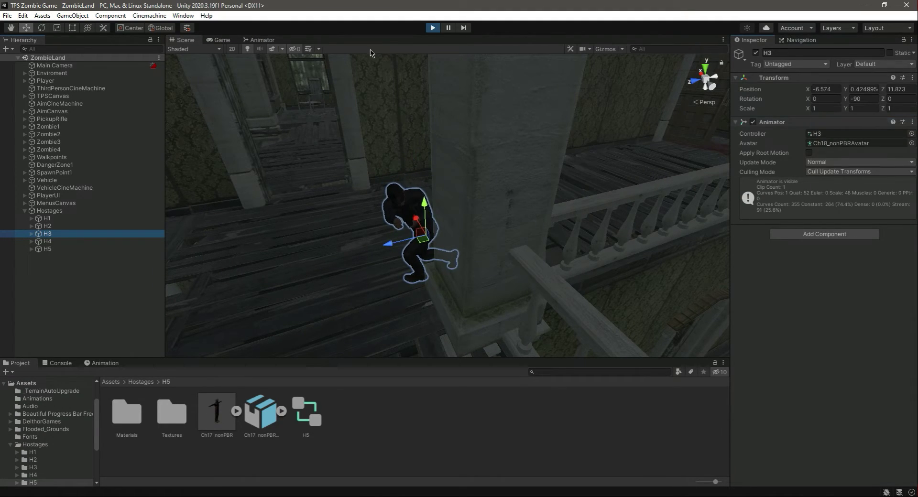
{"action": "left_click", "coordinate": [433, 29]}
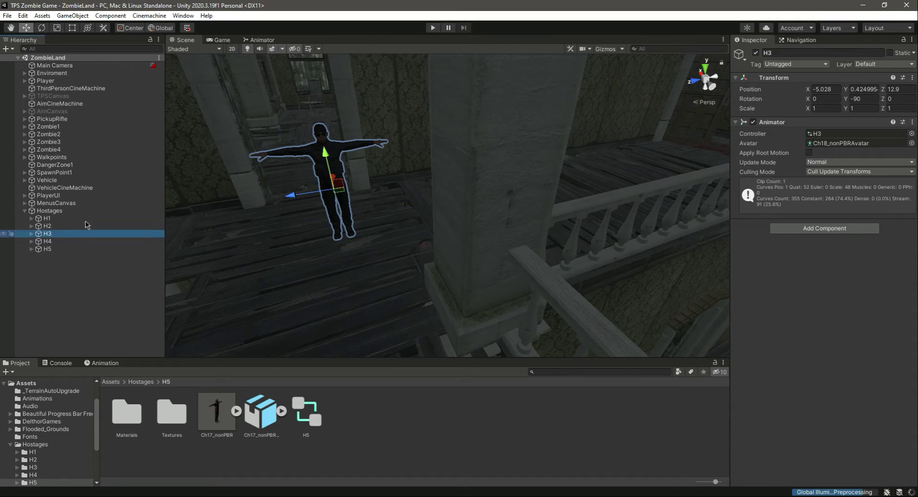
{"action": "left_click", "coordinate": [913, 78]}
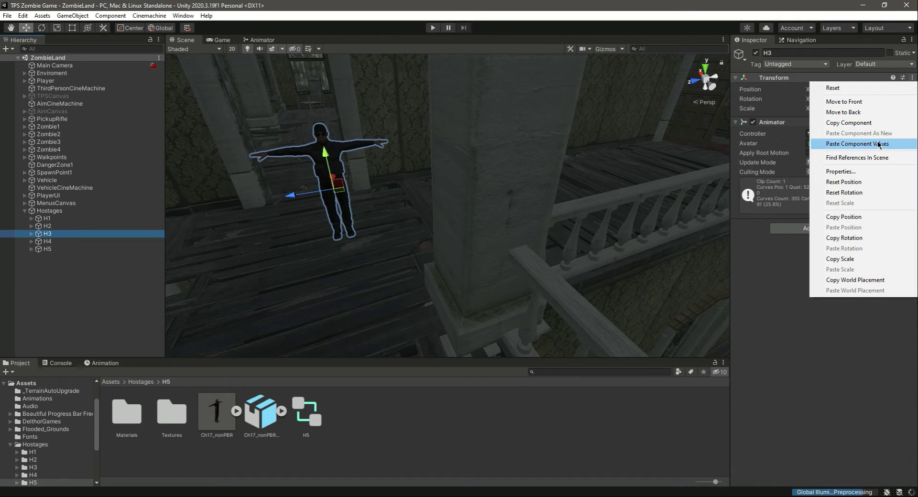
{"action": "left_click", "coordinate": [860, 143]}
Select H4 and H5 together and move them onto the wooden floor beside the red rug in the wallpapered room
{"action": "left_click", "coordinate": [52, 243]}
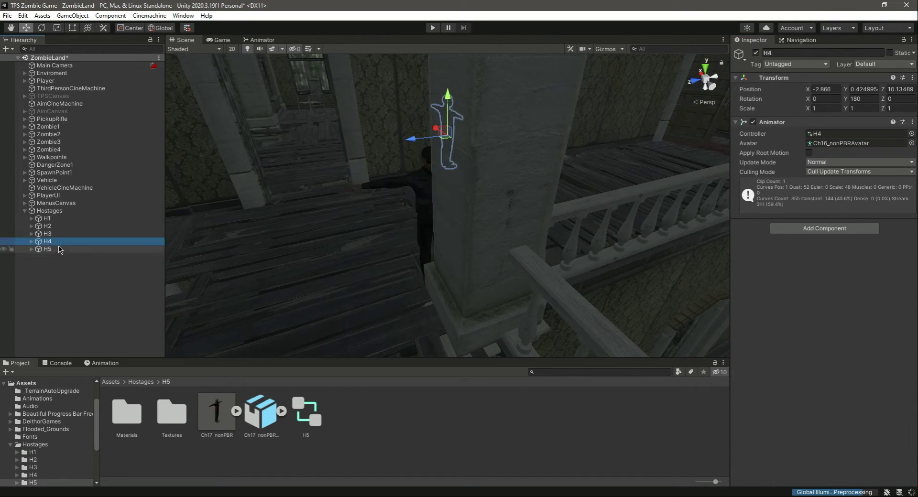
{"action": "left_click", "coordinate": [59, 249], "text": "shift"}
{"action": "right_click_drag", "start_coordinate": [258, 252], "coordinate": [614, 309]}
{"action": "left_click_drag", "start_coordinate": [522, 250], "coordinate": [420, 261]}
{"action": "left_click_drag", "start_coordinate": [460, 304], "coordinate": [385, 92]}
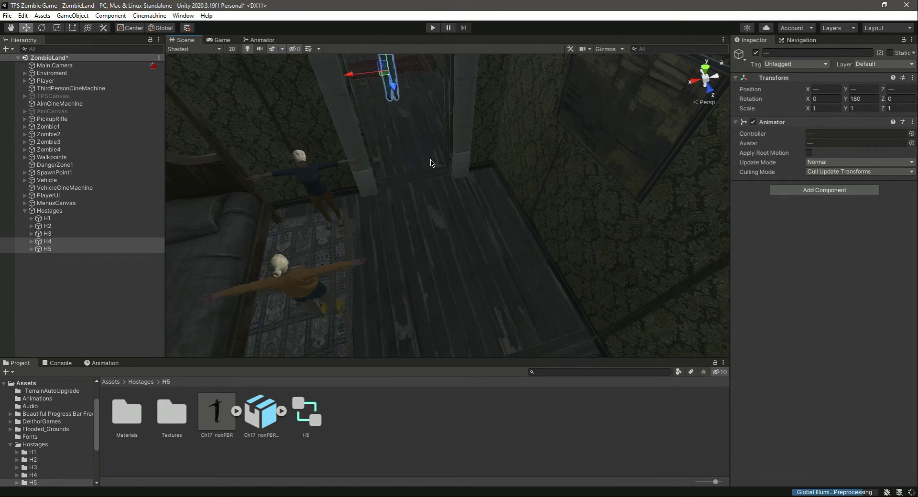
{"action": "key", "text": "f"}
{"action": "right_click_drag", "start_coordinate": [427, 116], "coordinate": [497, 210]}
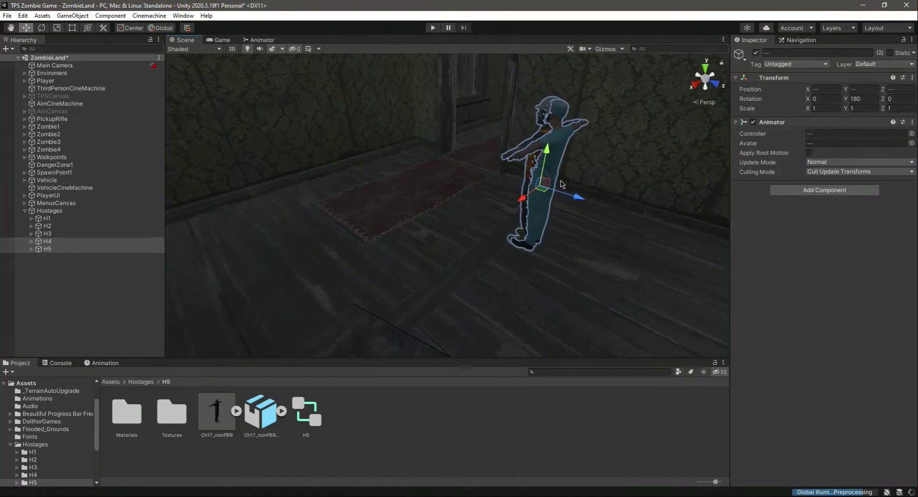
{"action": "left_click_drag", "start_coordinate": [492, 221], "coordinate": [445, 184]}
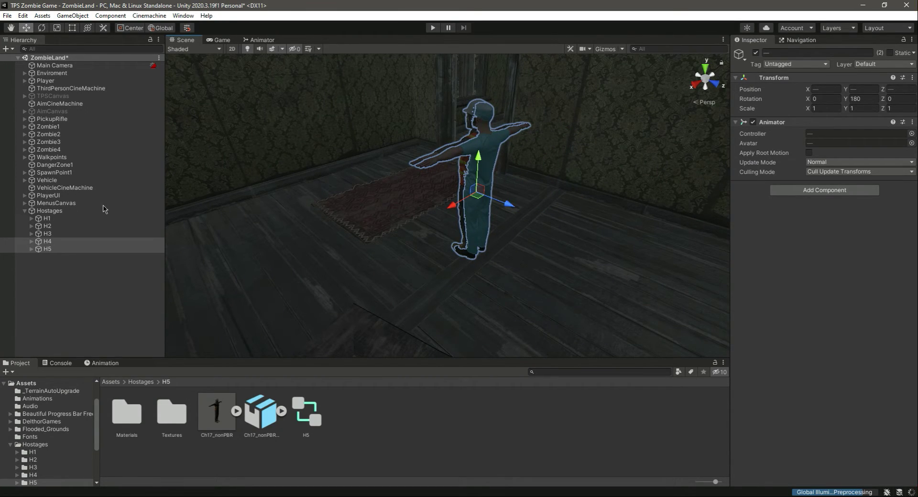
{"action": "left_click_drag", "start_coordinate": [452, 206], "coordinate": [391, 245]}
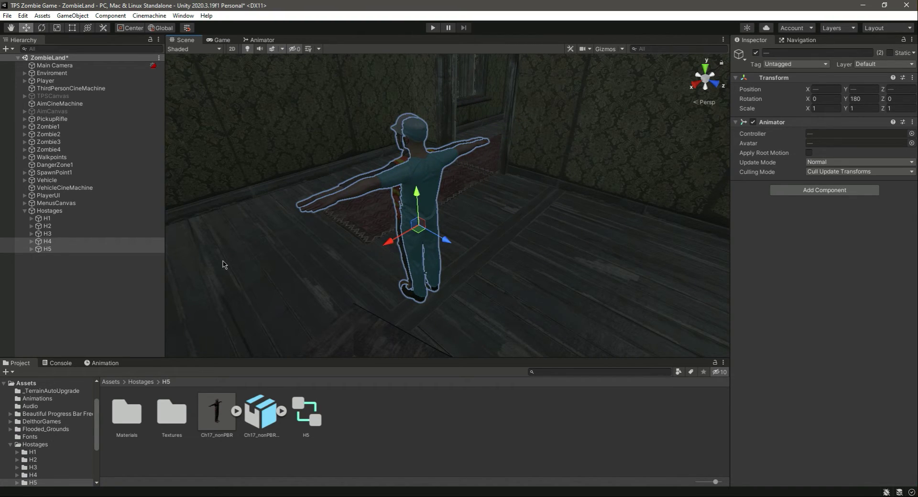
{"action": "left_click_drag", "start_coordinate": [418, 193], "coordinate": [423, 194]}
Try a small shift of H3 beside the stone pillar and undo it
{"action": "right_click_drag", "start_coordinate": [364, 277], "coordinate": [510, 246]}
{"action": "scroll", "coordinate": [563, 225], "scroll_direction": "up", "scroll_amount": 3}
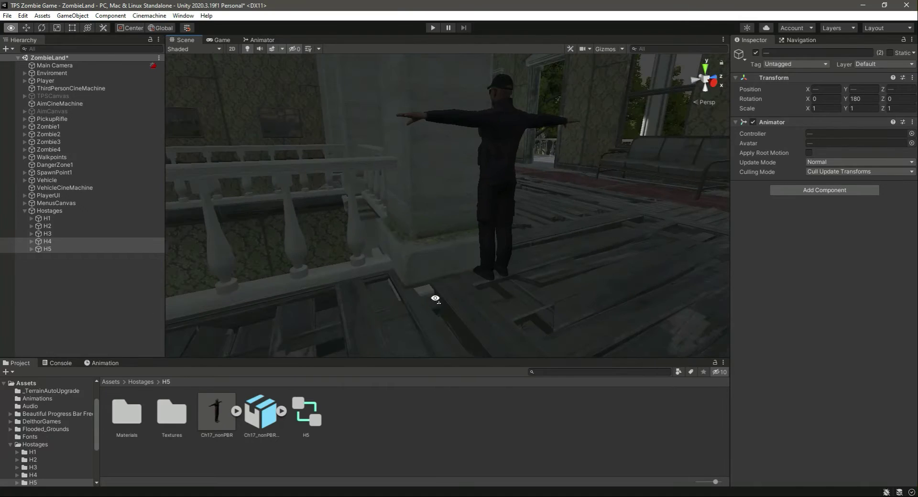
{"action": "left_click", "coordinate": [48, 234]}
{"action": "left_click_drag", "start_coordinate": [520, 203], "coordinate": [528, 206]}
{"action": "left_click", "coordinate": [106, 283]}
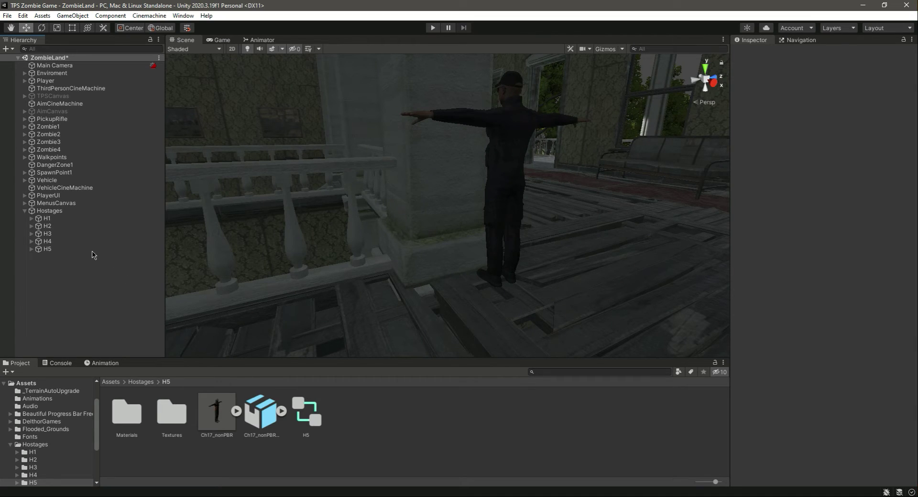
{"action": "key", "text": "ctrl+z"}
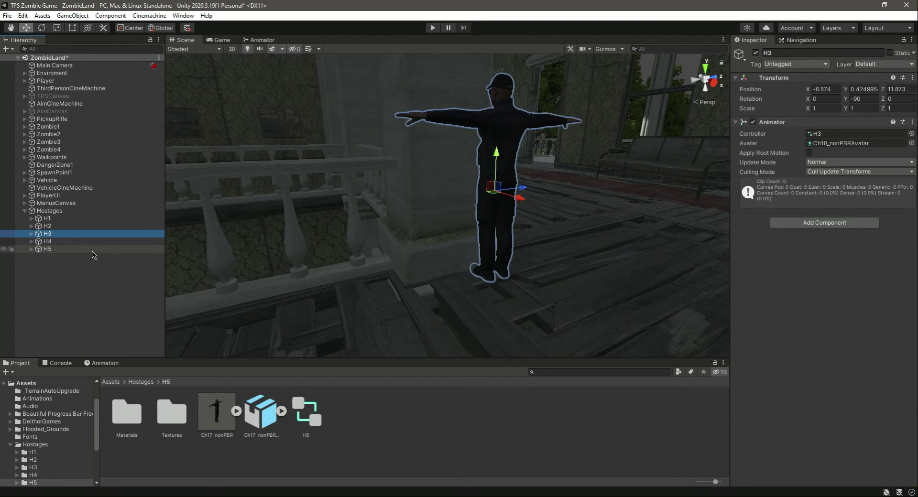
Save the ZombieLand scene, deselect H3, and collapse the Hostages group in the hierarchy
{"action": "key", "text": "ctrl+s"}
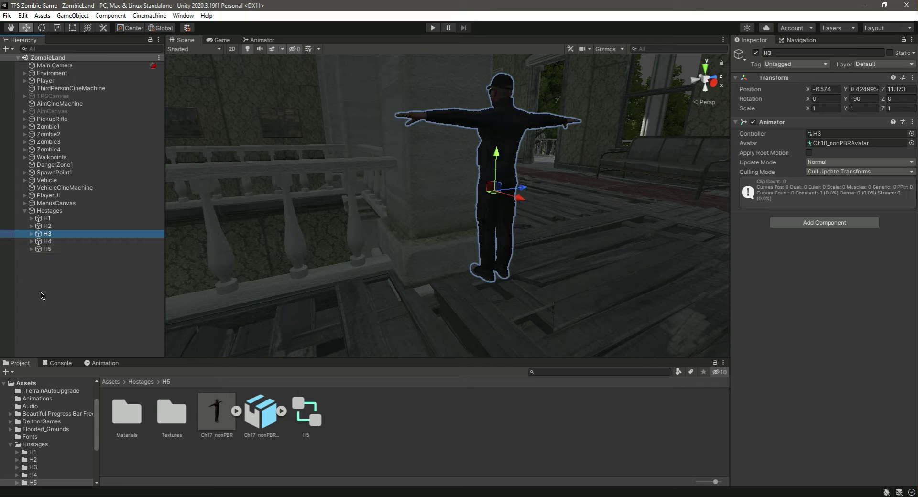
{"action": "left_click", "coordinate": [38, 292]}
{"action": "left_click", "coordinate": [25, 210]}
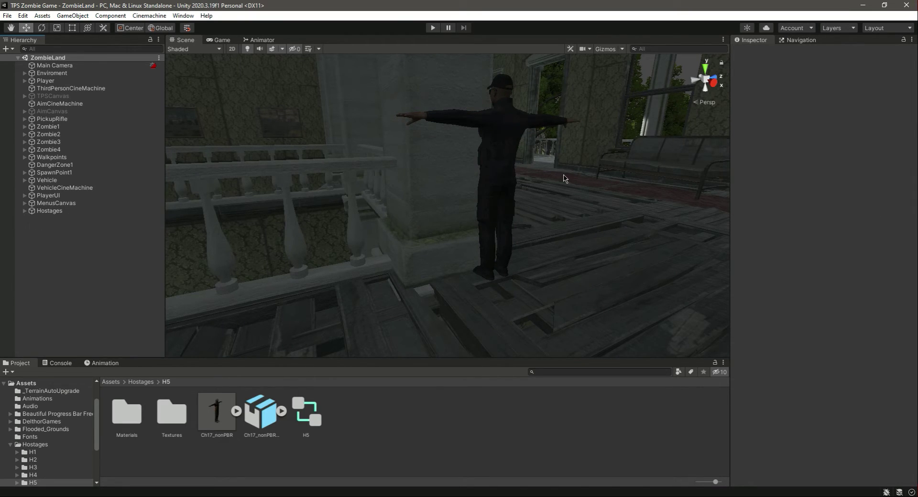
Start play mode and run the player across the grass and through the villa's front door into the red-carpeted hallway
{"action": "left_click", "coordinate": [432, 28]}
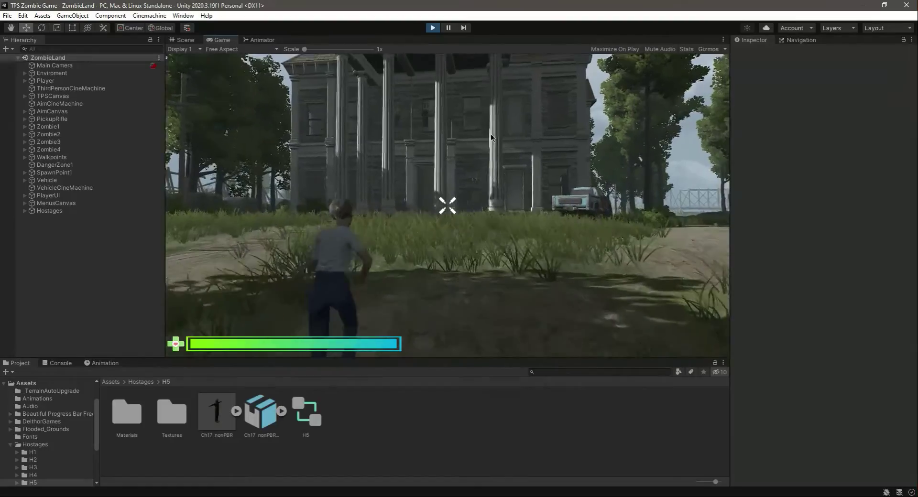
{"action": "key", "text": "w"}
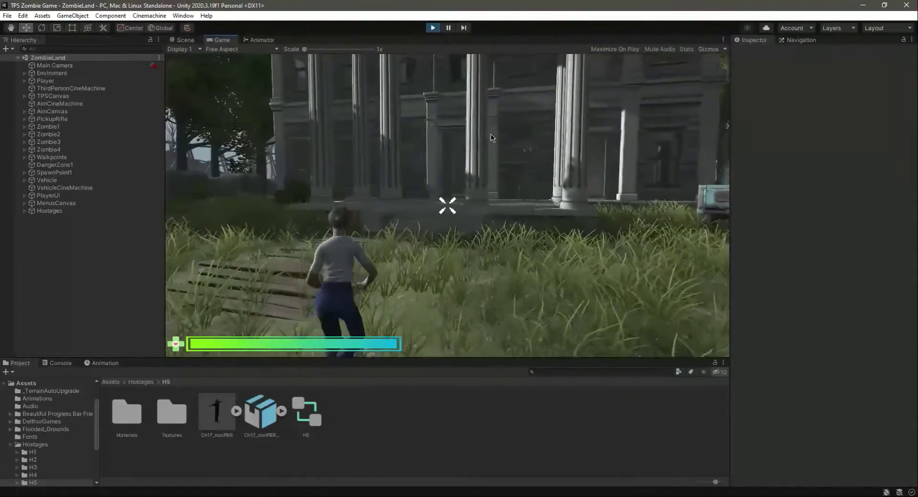
{"action": "key", "text": "w"}
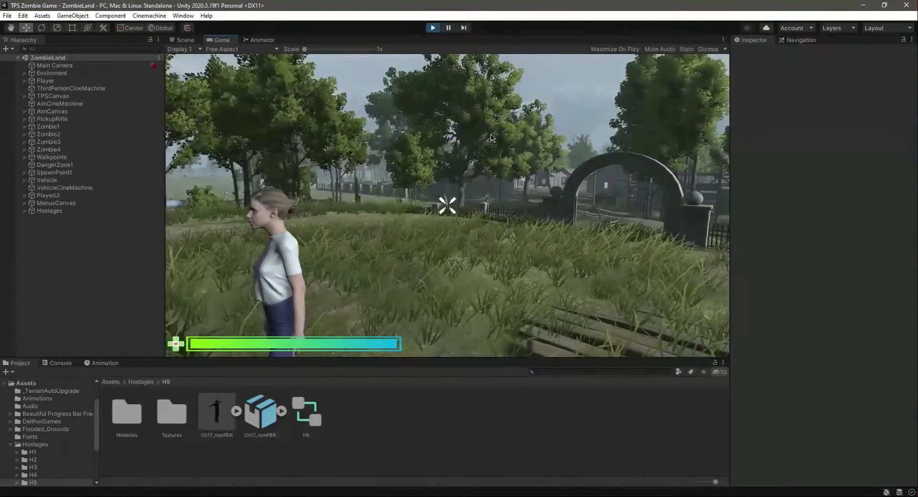
{"action": "key", "text": "w"}
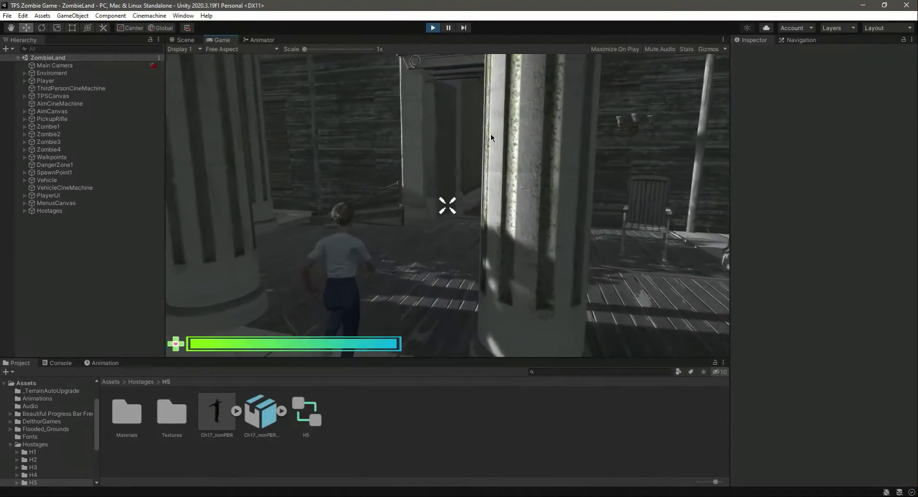
{"action": "key", "text": "w"}
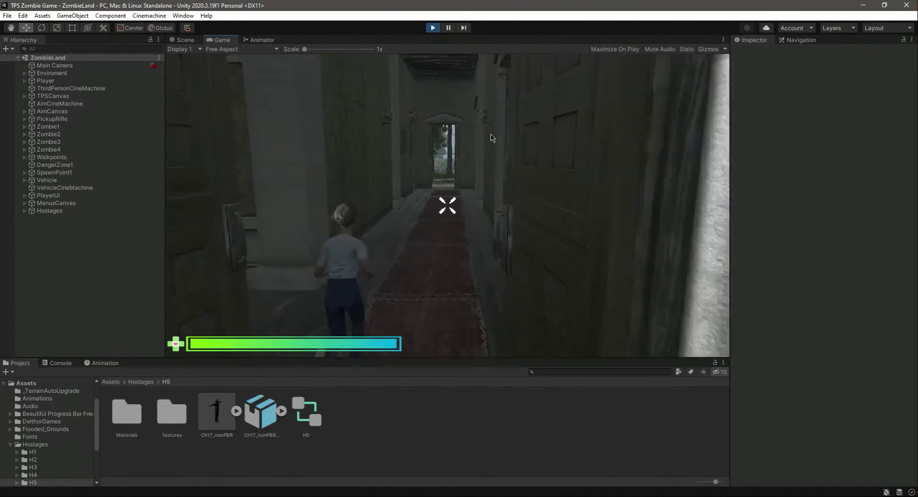
Run the player through the villa's ground-floor rooms and on to the staircase
{"action": "key", "text": "w"}
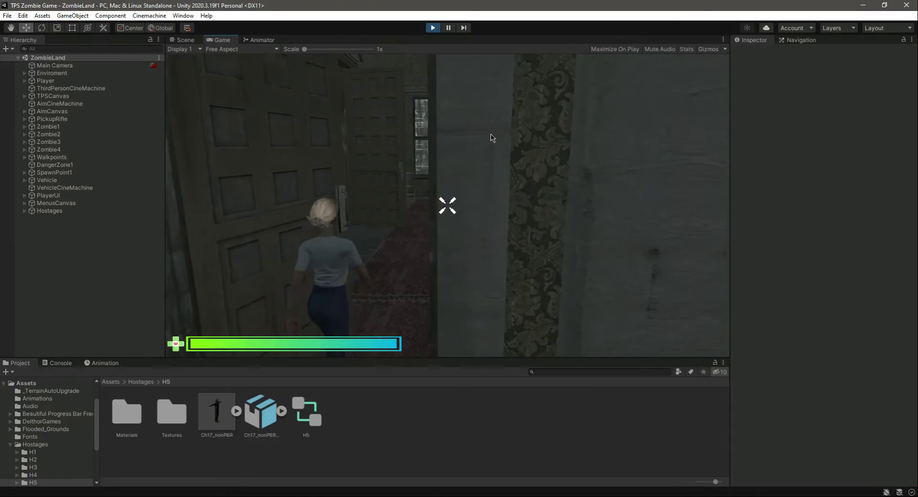
{"action": "key", "text": "w"}
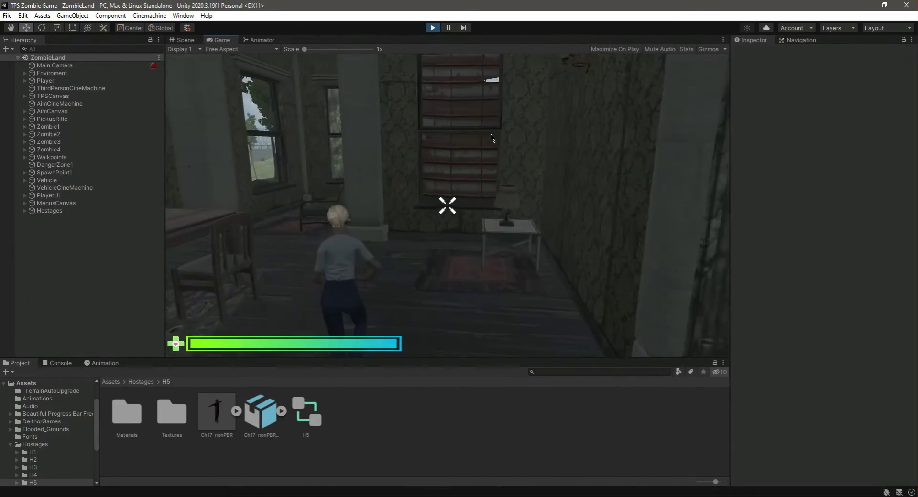
{"action": "key", "text": "w"}
{"action": "key", "text": "w"}
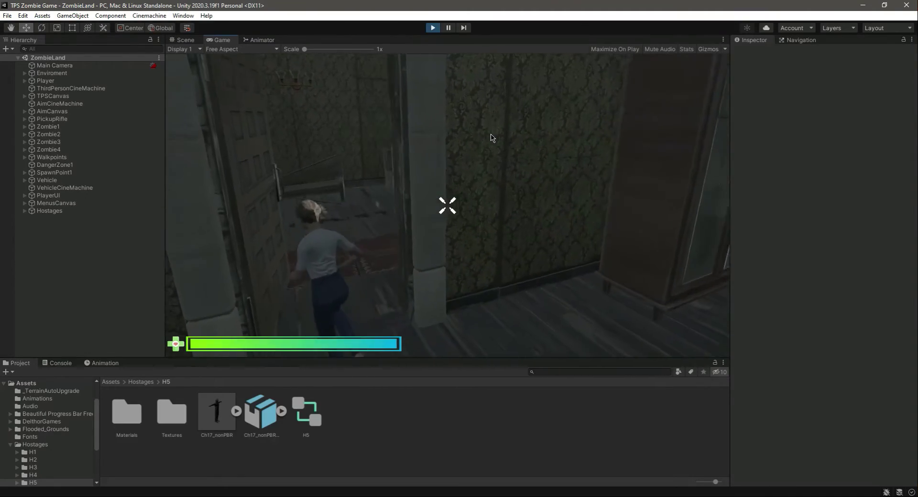
{"action": "key", "text": "w"}
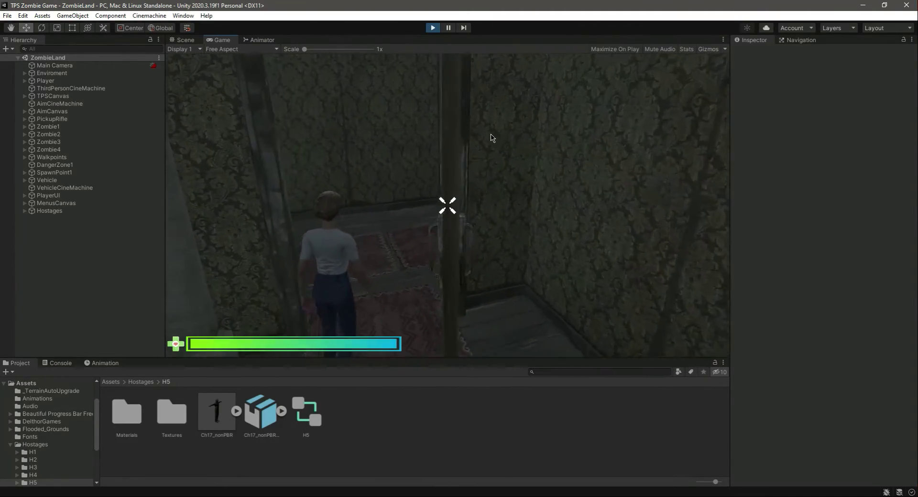
{"action": "key", "text": "w"}
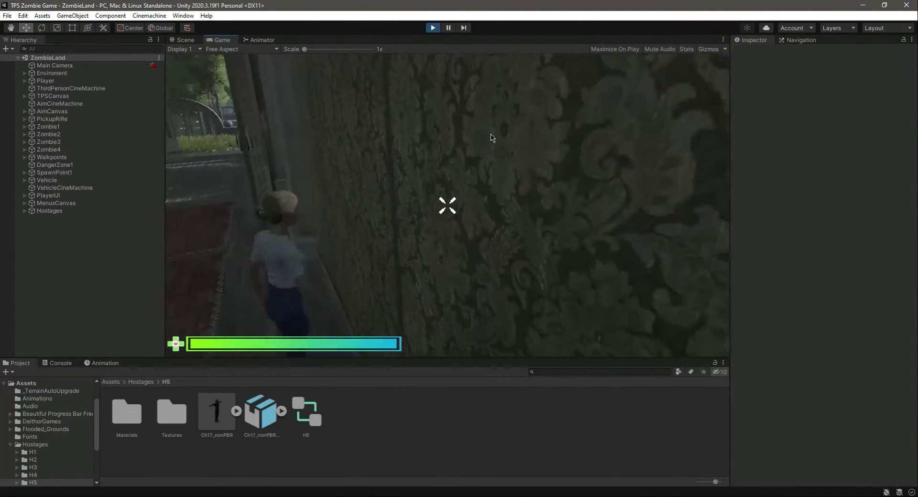
{"action": "key", "text": "w"}
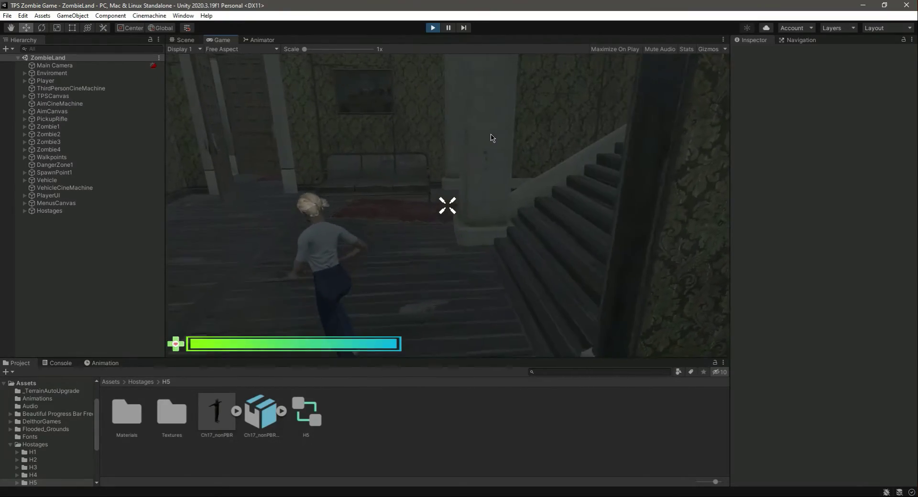
Climb to the upper floor and check H3 by the stone pillar and the two hostages beside the four-poster bed
{"action": "key", "text": "w"}
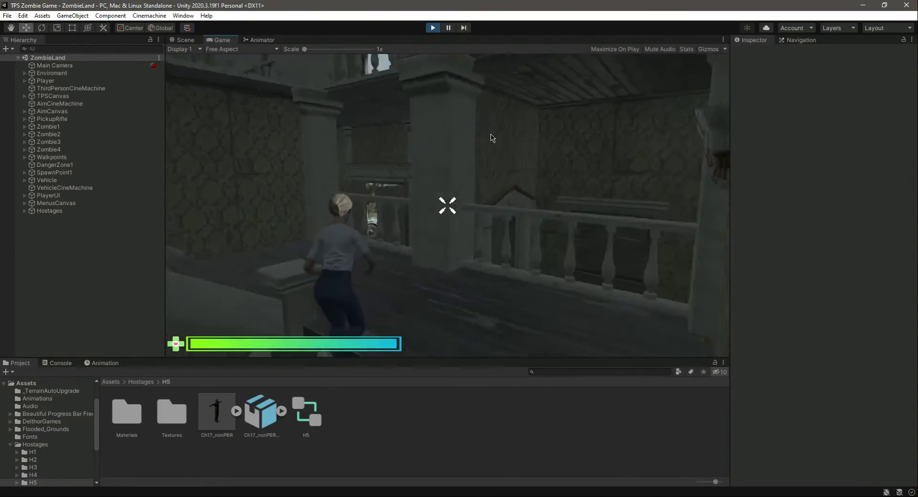
{"action": "key", "text": "w"}
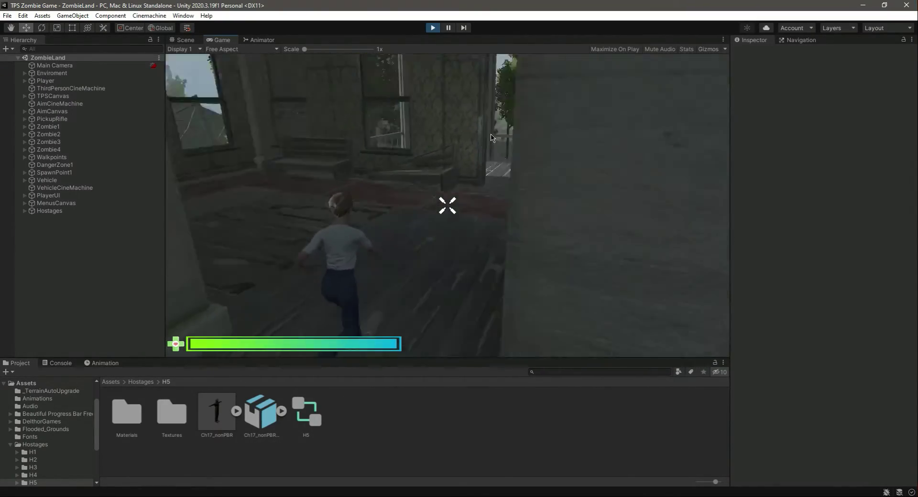
{"action": "key", "text": "w"}
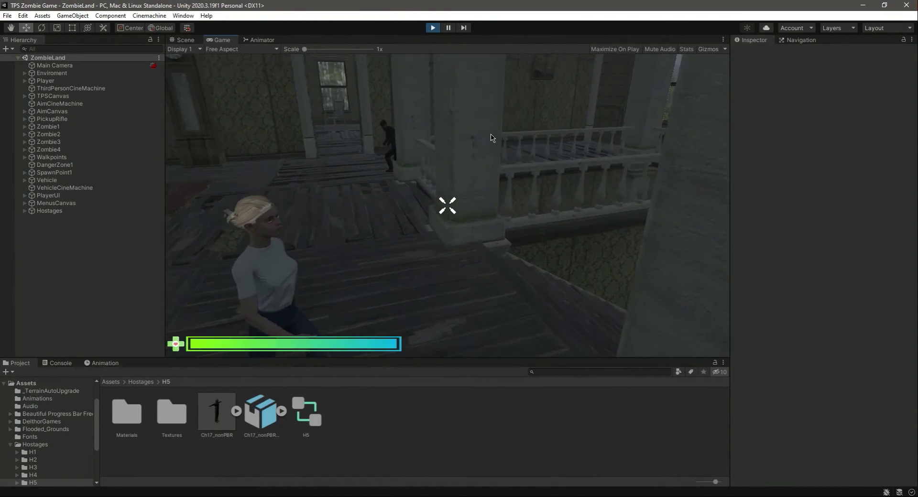
{"action": "key", "text": "w"}
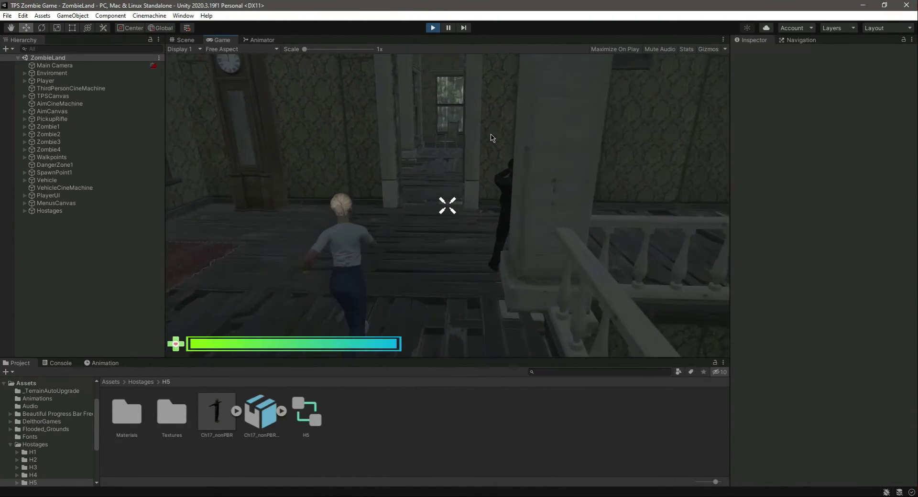
{"action": "key", "text": "w"}
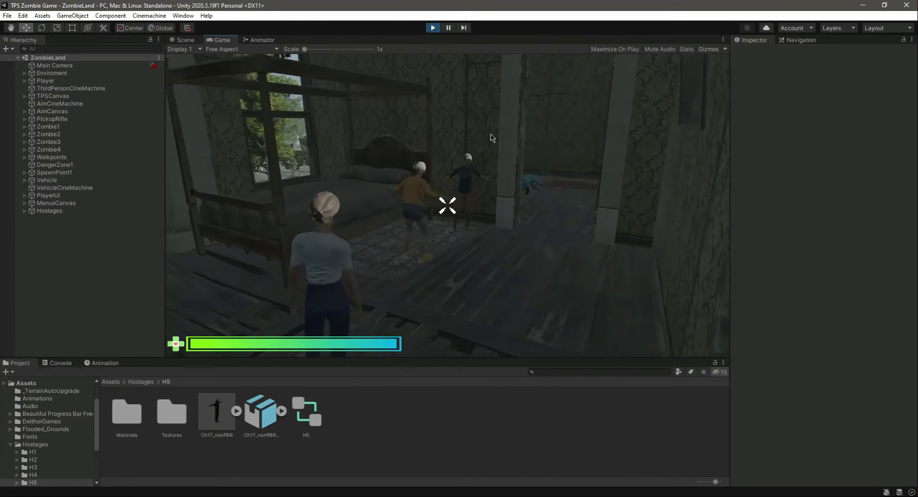
Examine H4 and H5 beside the red rug in the wallpapered room, pause the game, and stop play mode
{"action": "key", "text": "w"}
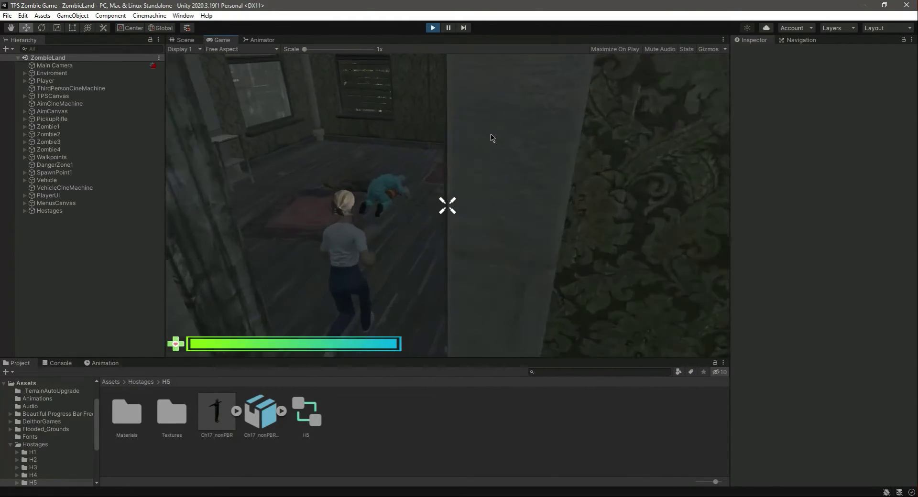
{"action": "key", "text": "s"}
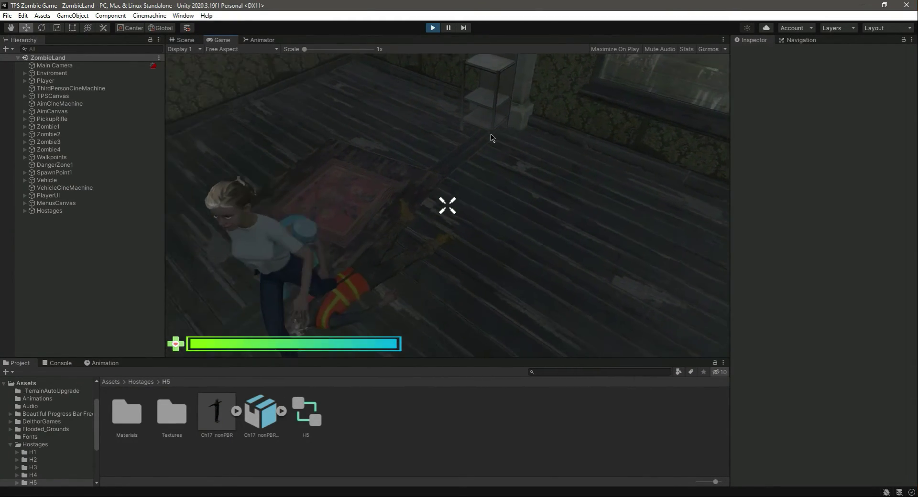
{"action": "key", "text": "Escape"}
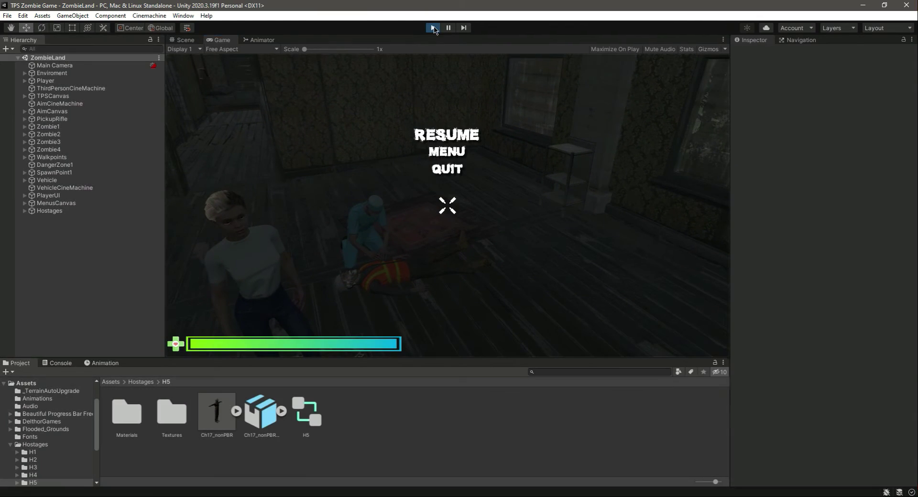
{"action": "left_click", "coordinate": [433, 27]}
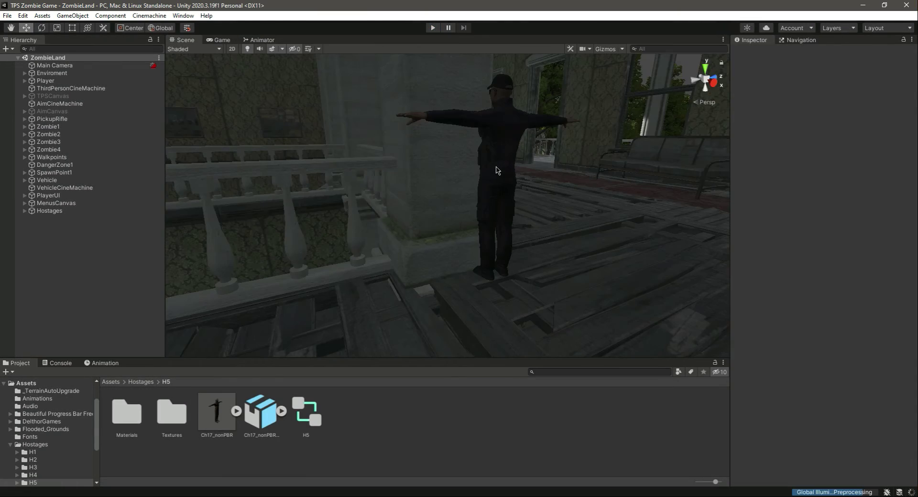